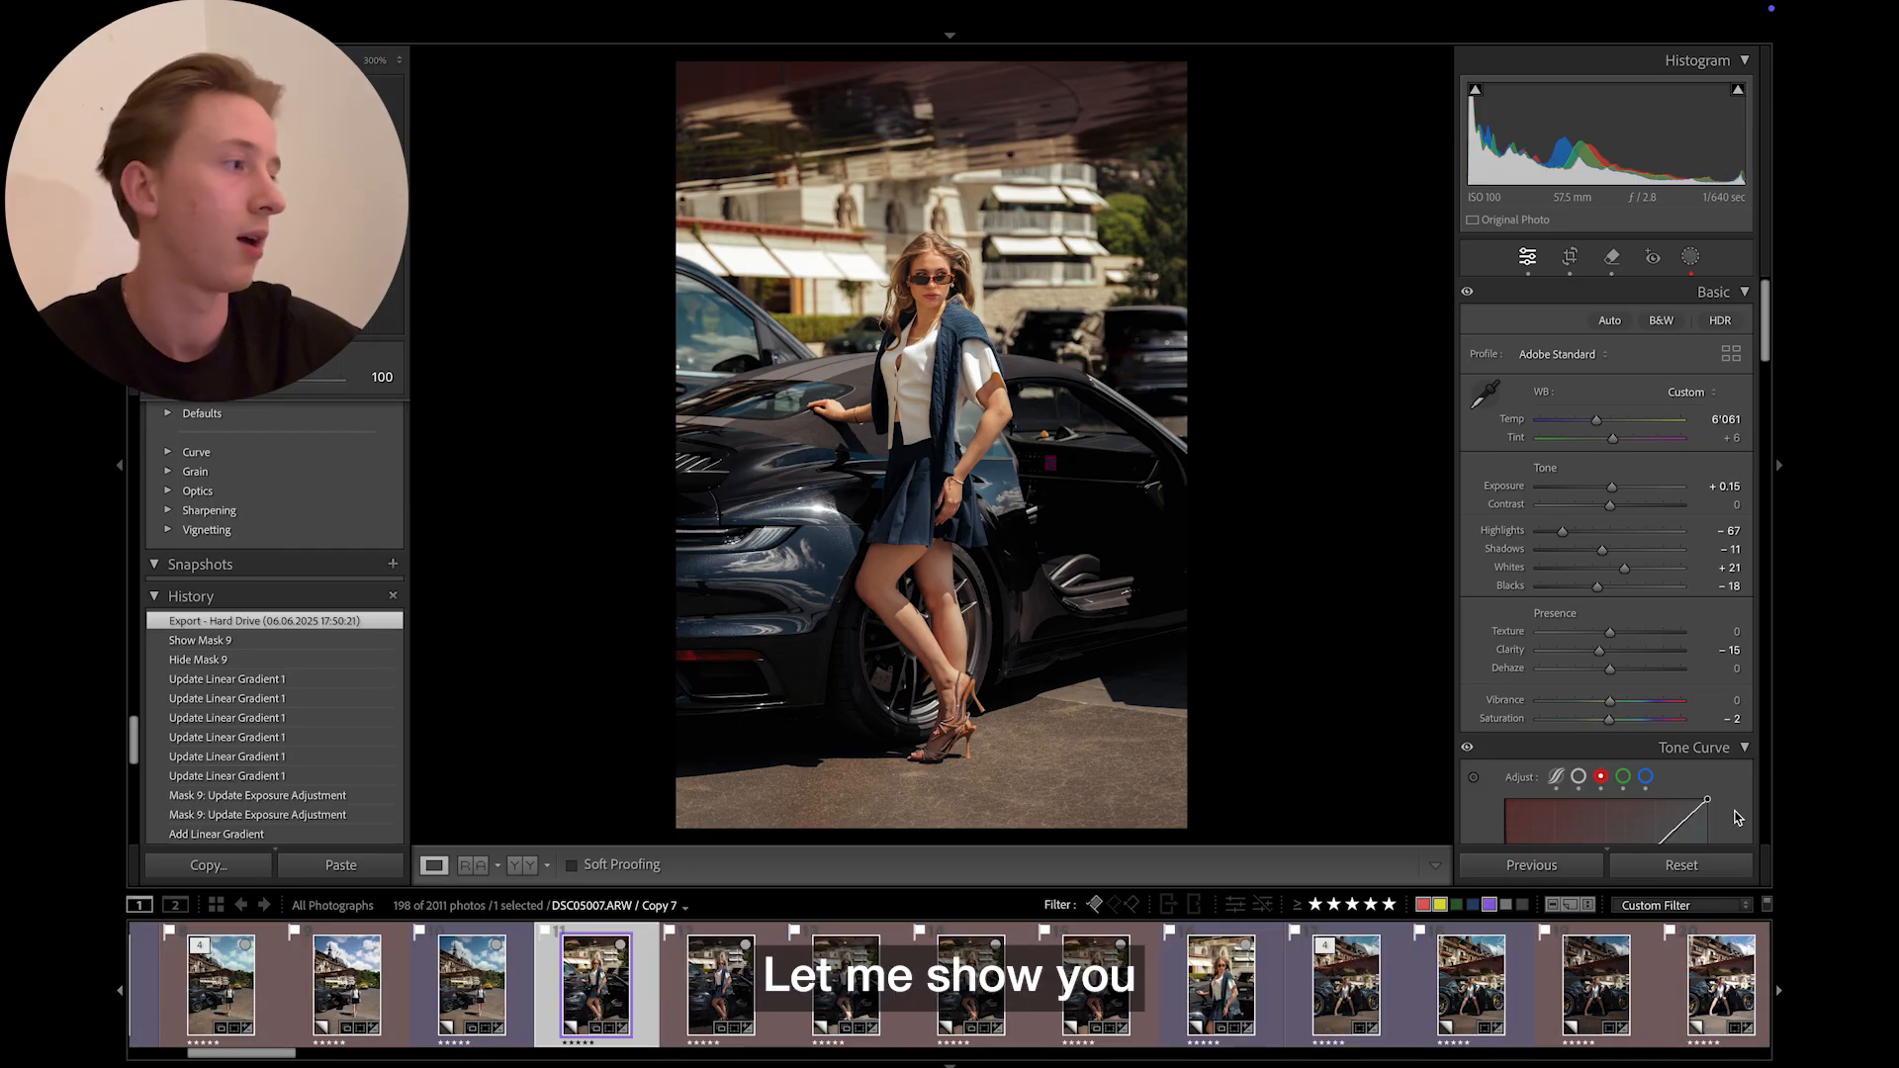
- Reset the portrait's settings to show the unedited image, try Highlights at -72, and undo the changes
{"action": "left_click", "coordinate": [1675, 866]}
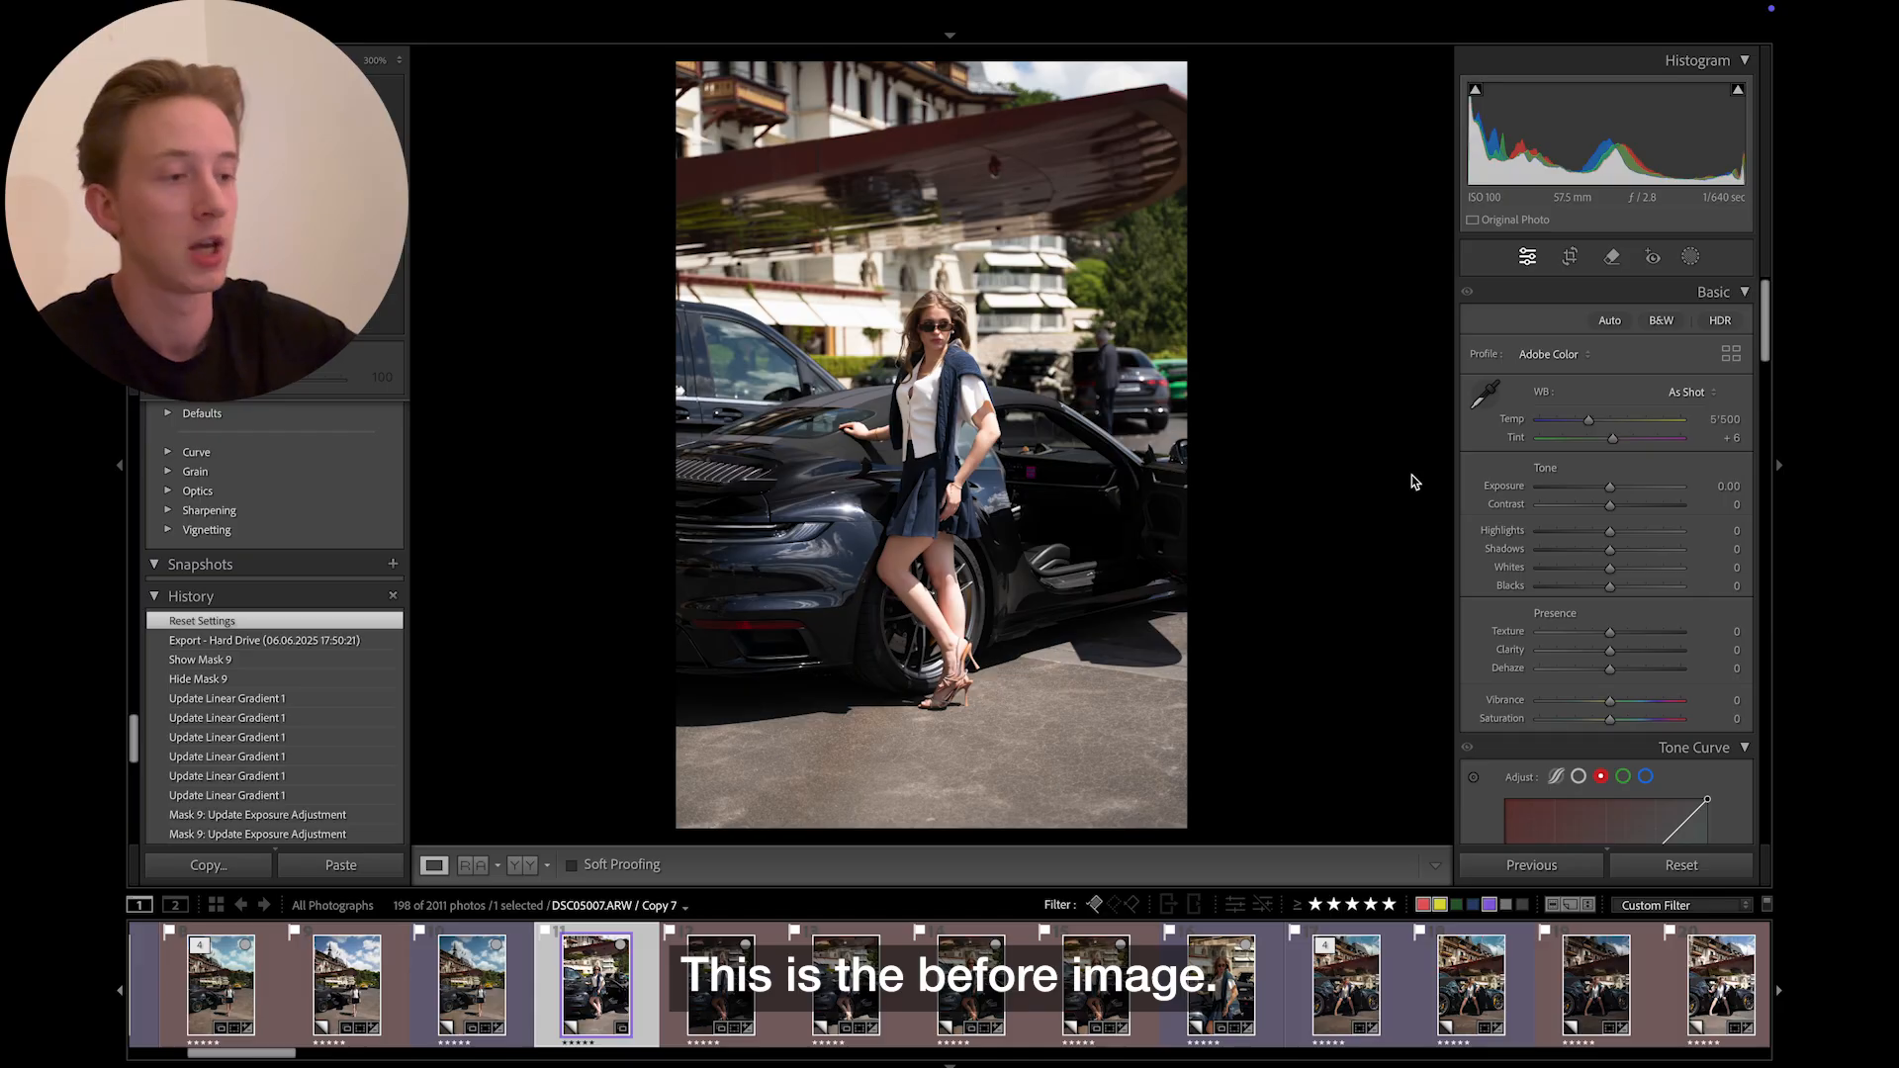
{"action": "key", "text": "ctrl+z"}
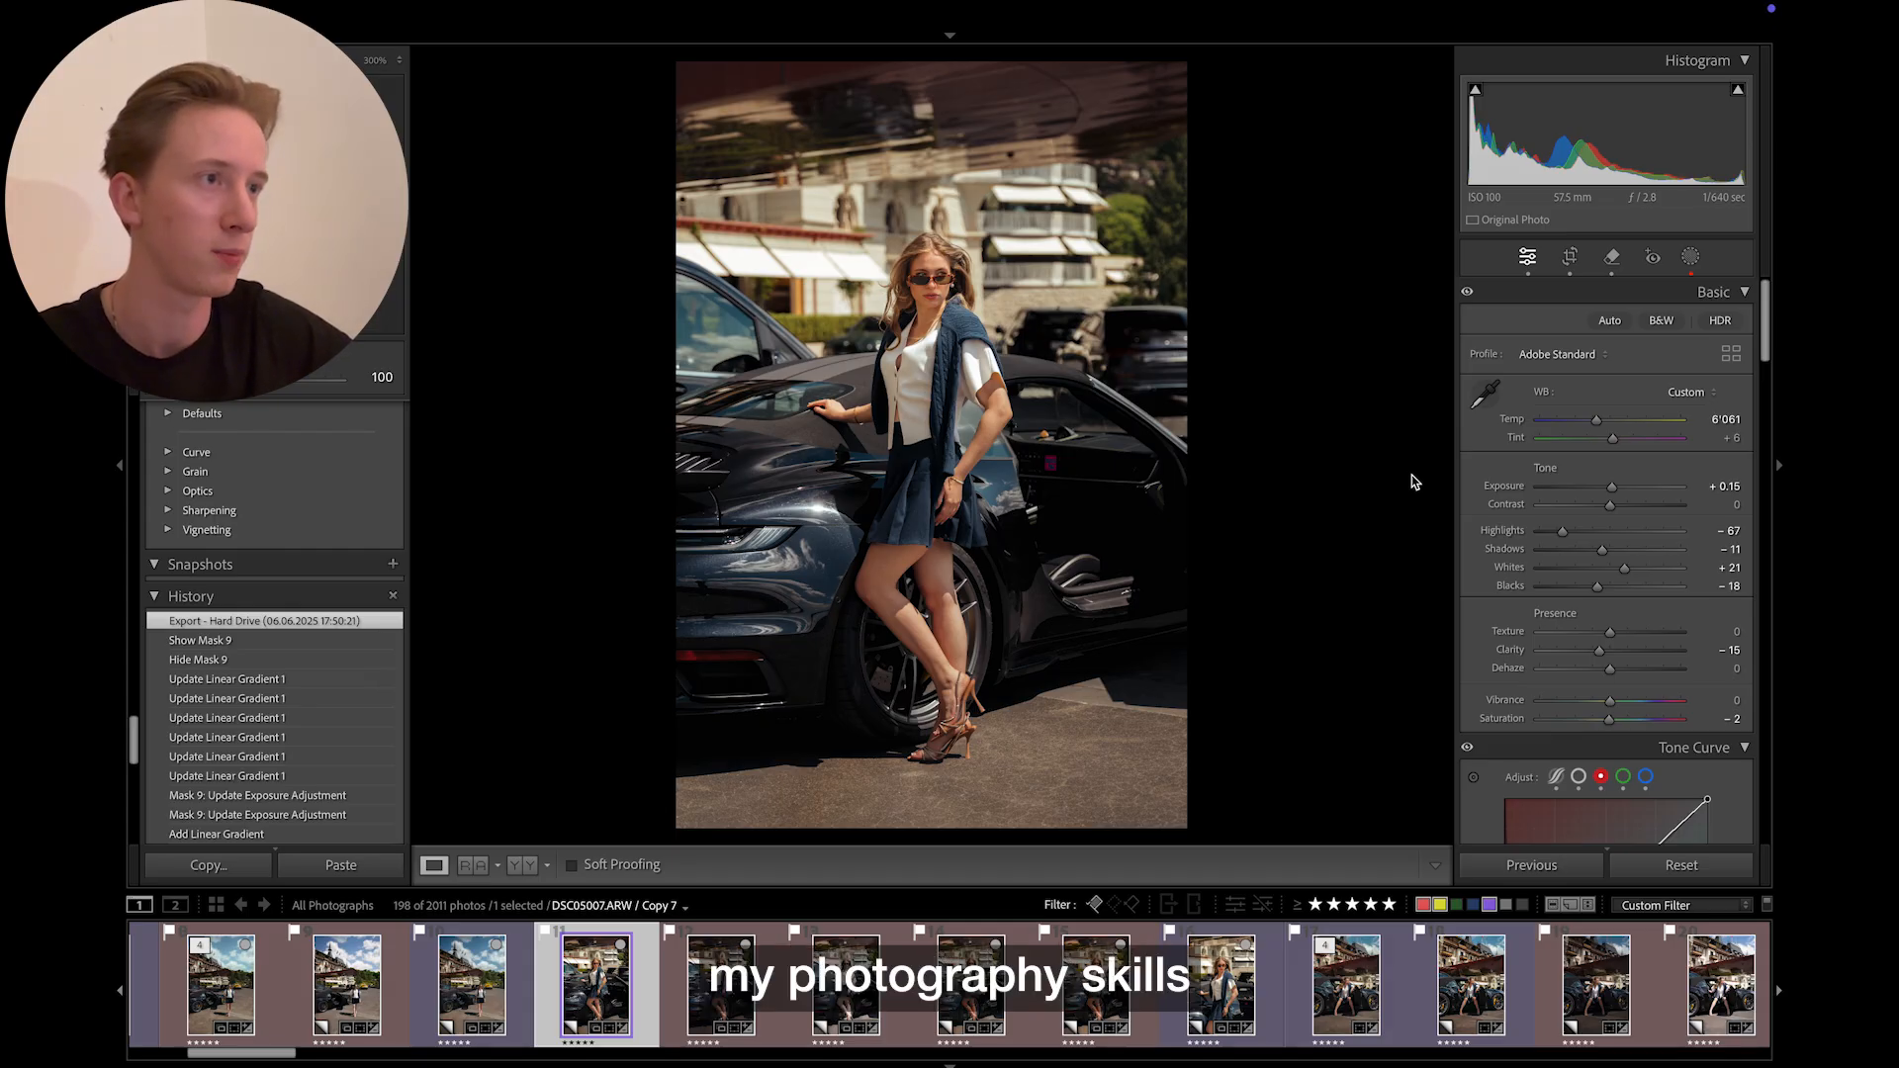
{"action": "left_click", "coordinate": [1681, 864]}
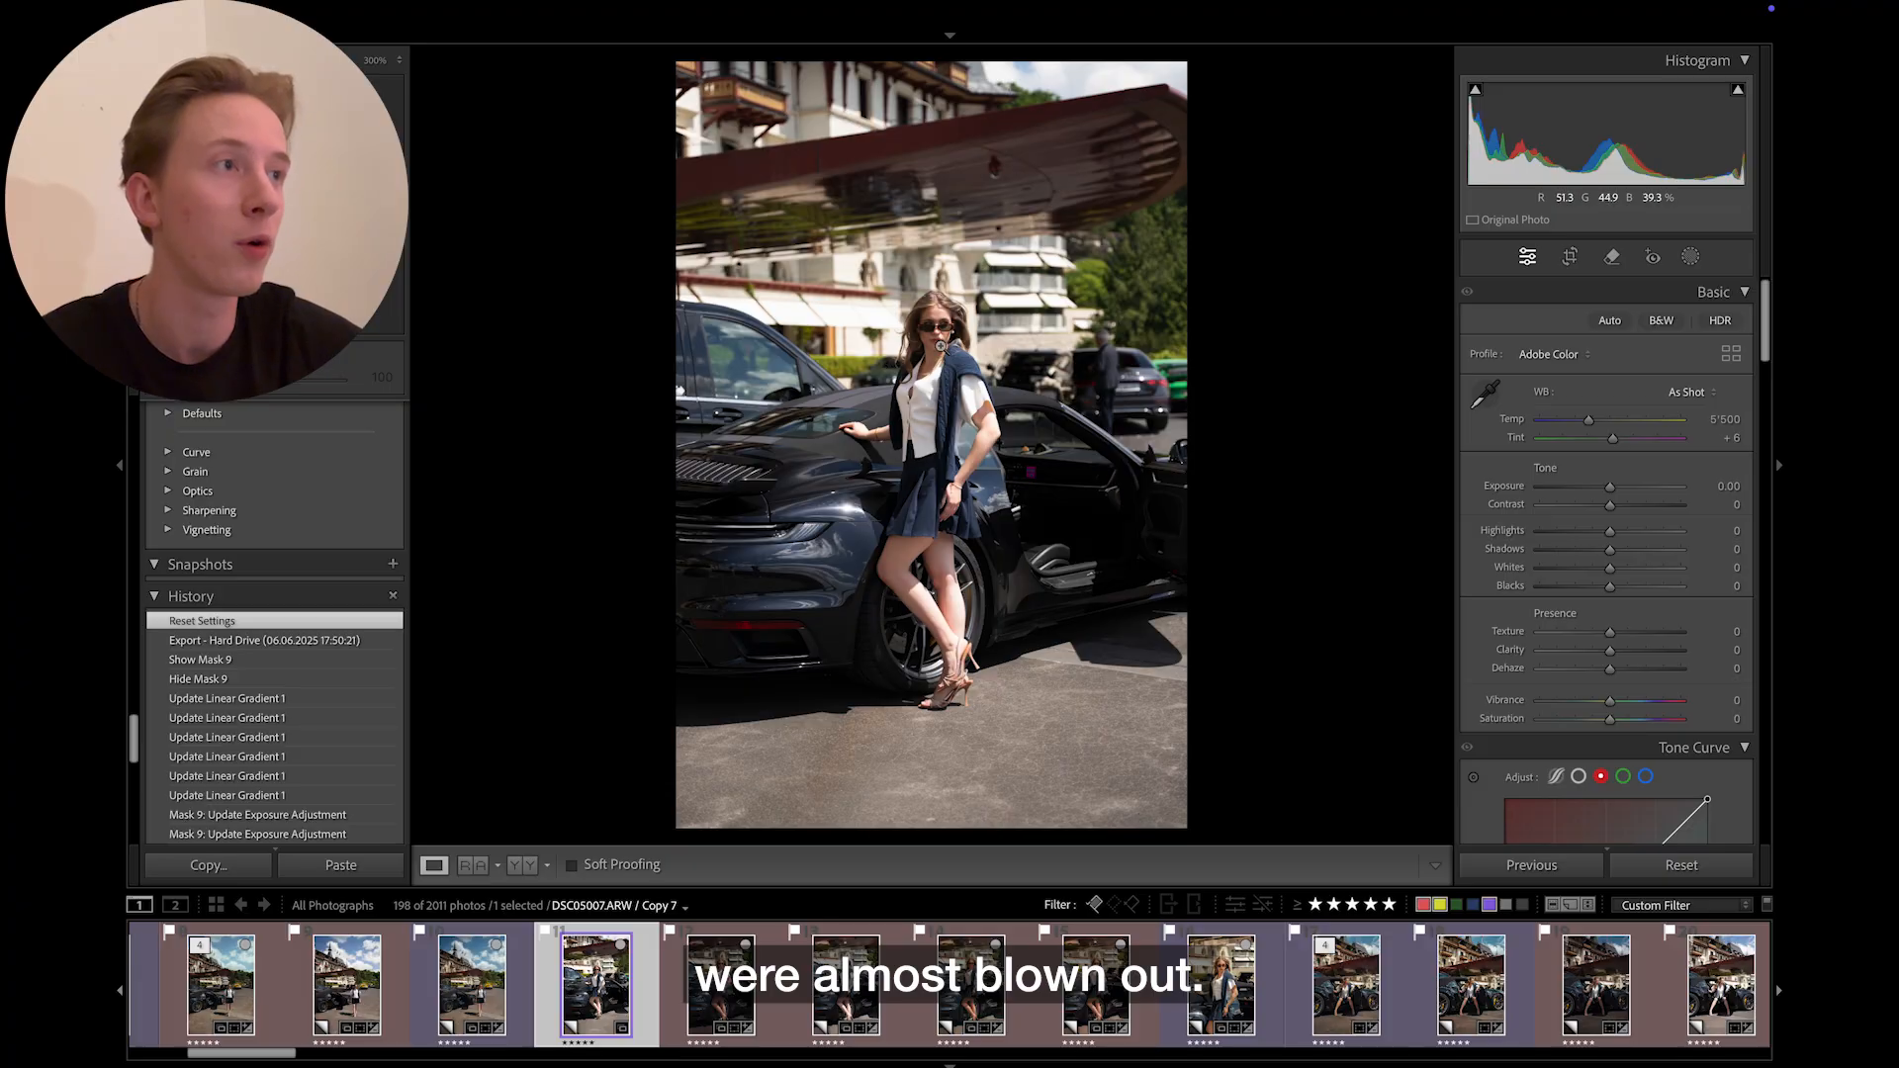
{"action": "left_click_drag", "start_coordinate": [1609, 531], "coordinate": [1557, 532]}
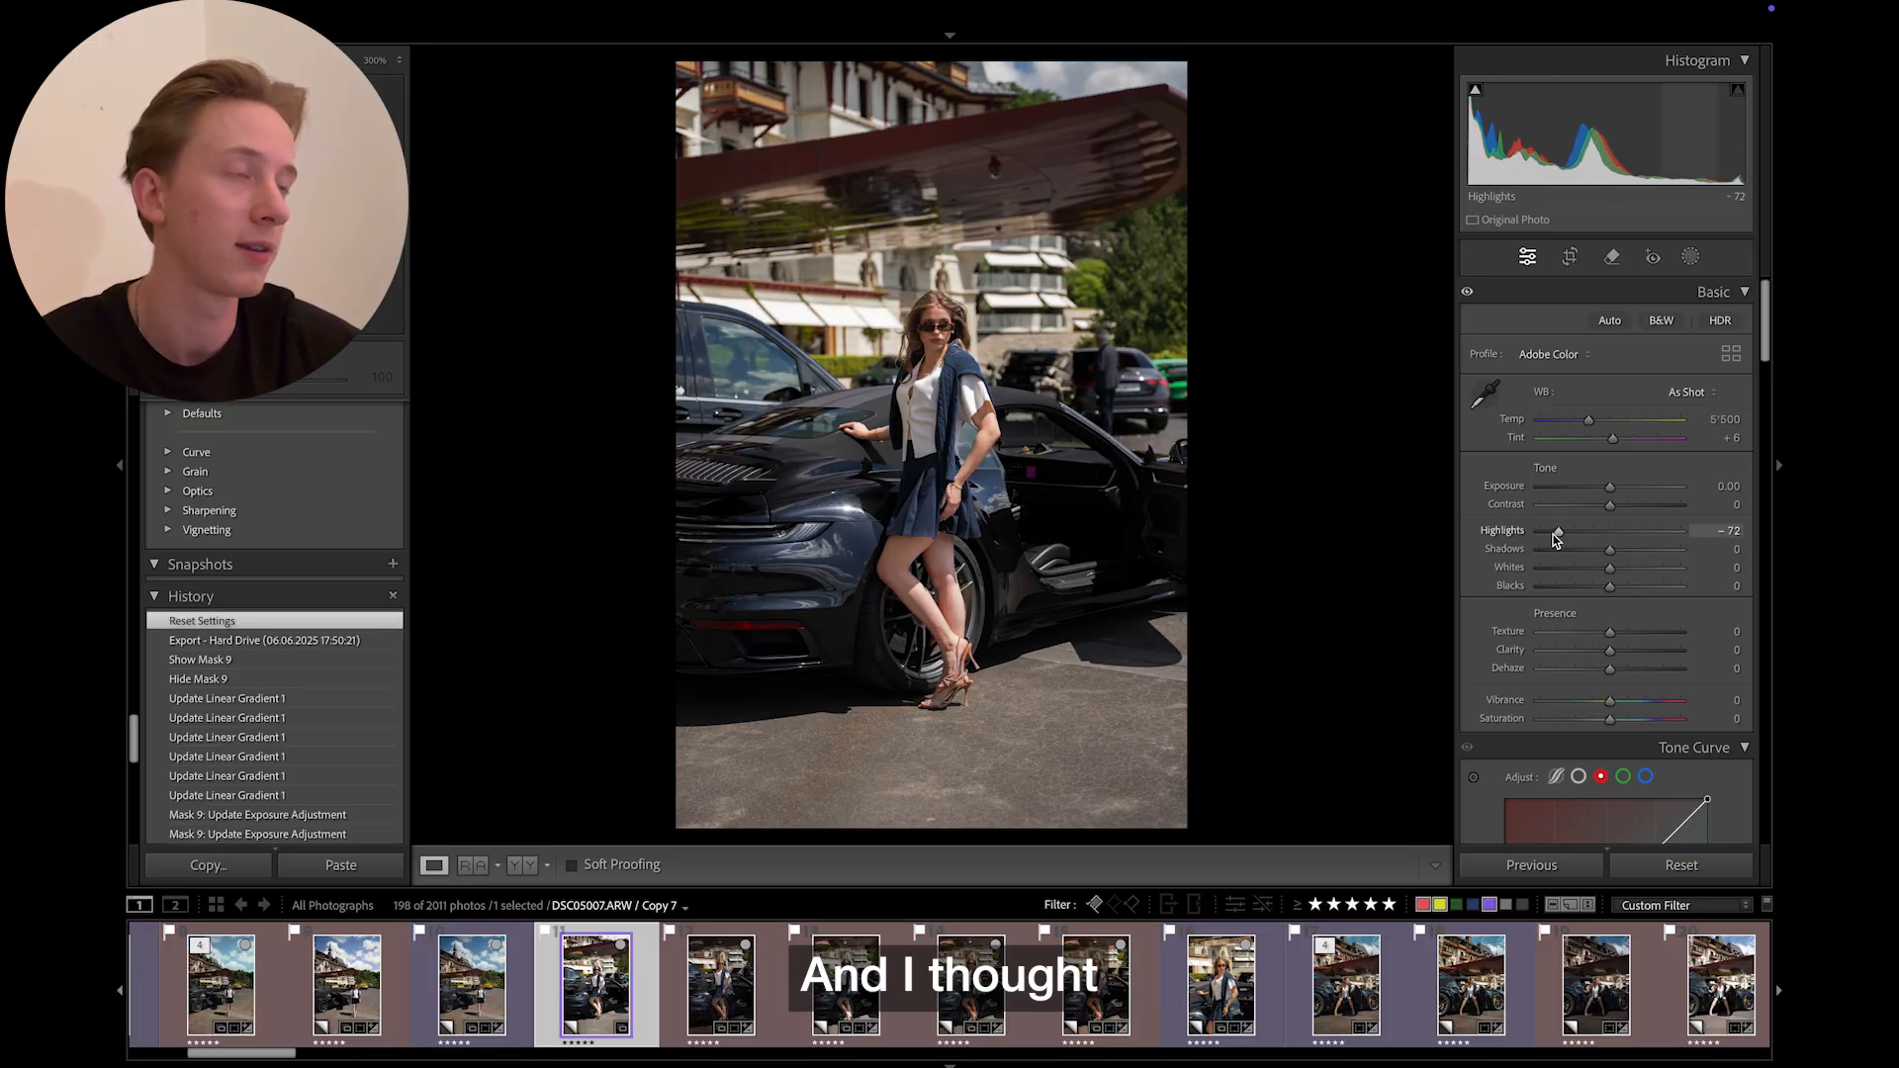
{"action": "key", "text": "ctrl+z"}
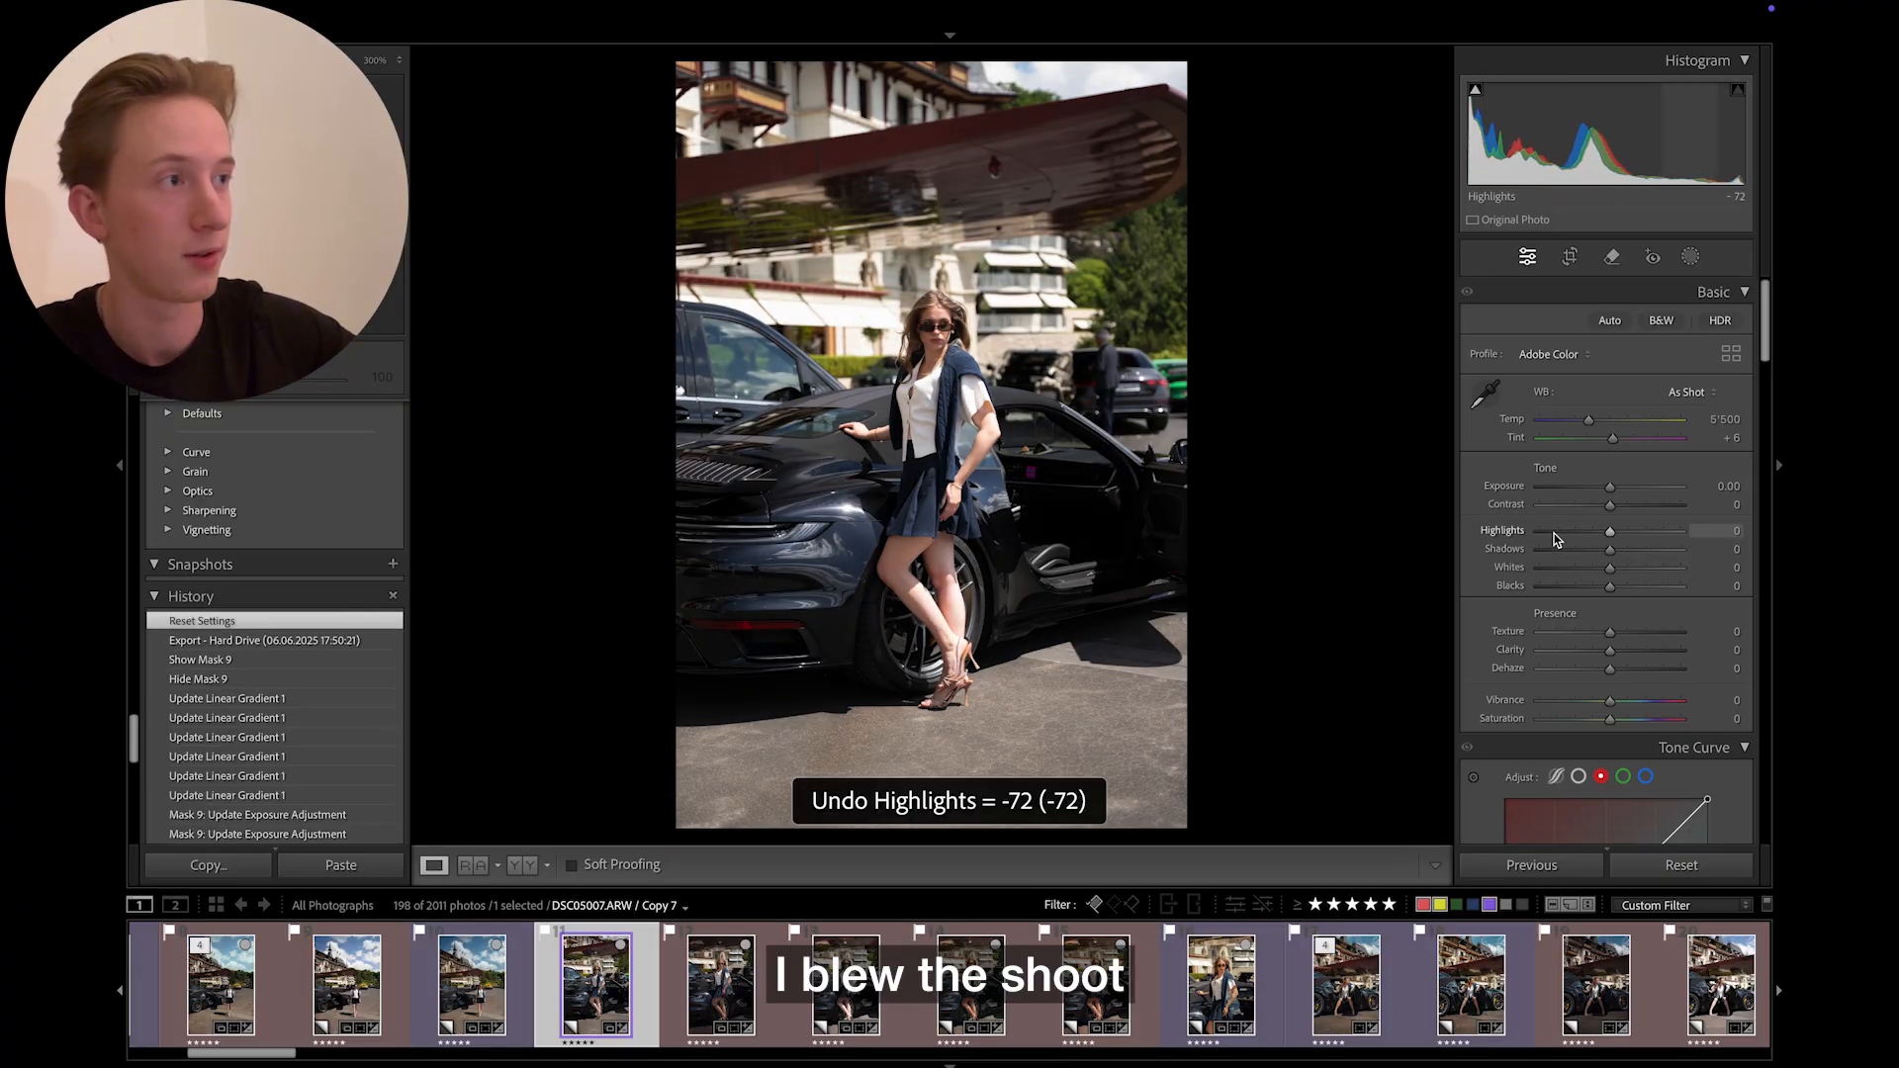
{"action": "key", "text": "ctrl+z"}
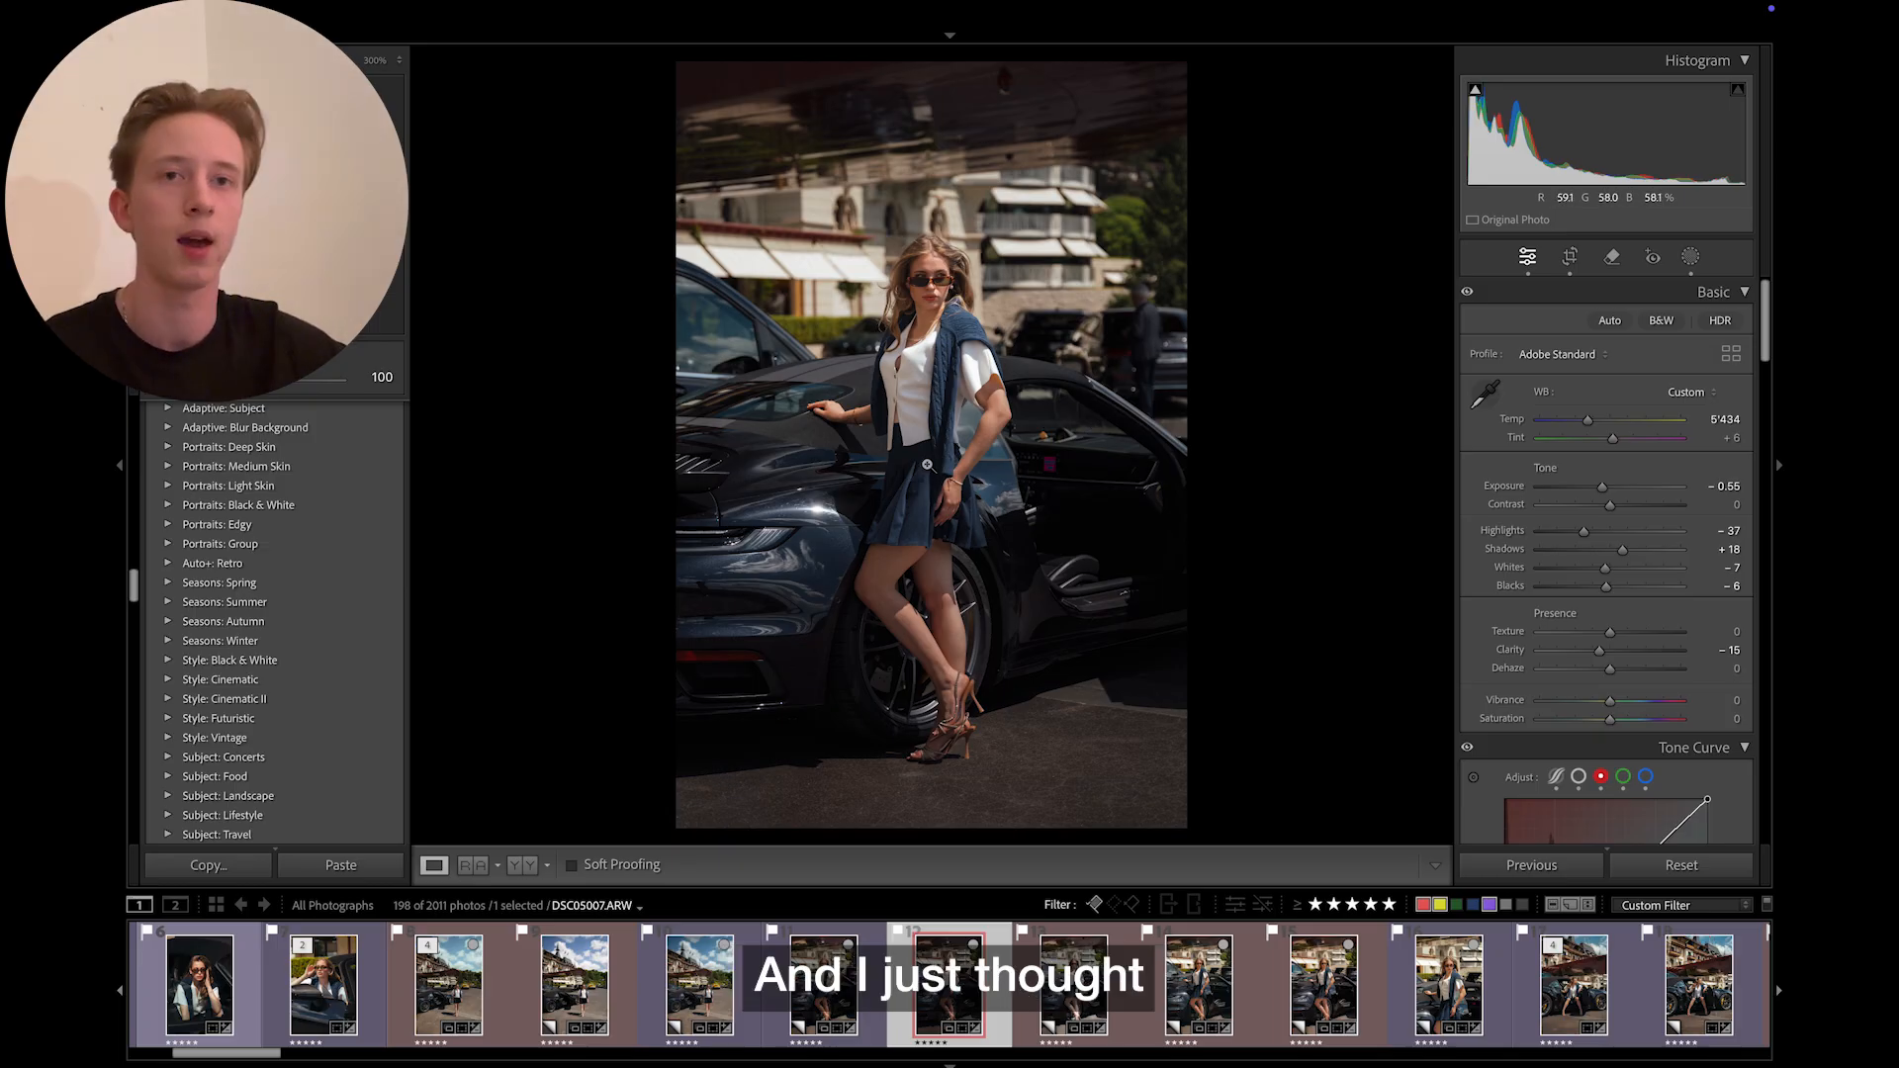
- Zoom in on the woman in the darker edit of DSC05007.ARW to examine the shadows, and zoom back out
{"action": "left_click", "coordinate": [989, 289]}
{"action": "left_click", "coordinate": [993, 504]}
{"action": "left_click", "coordinate": [1033, 473]}
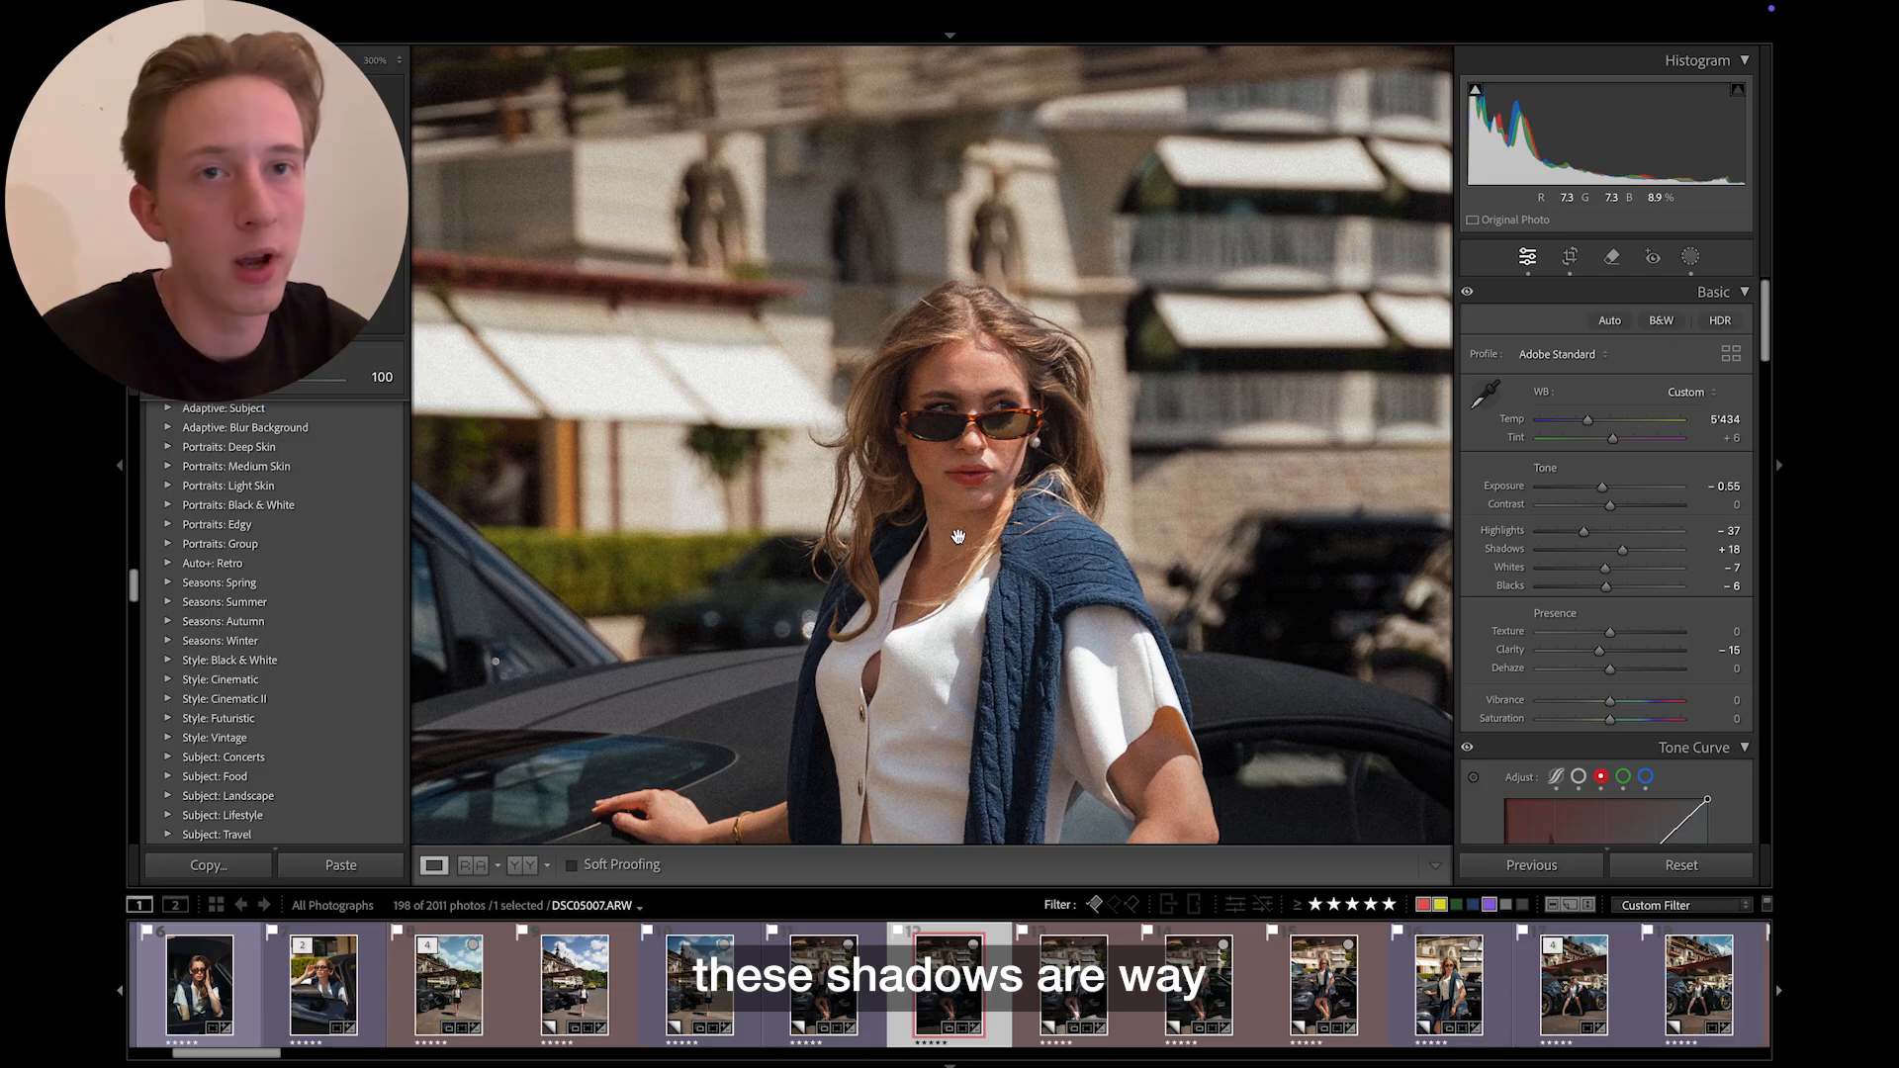
{"action": "left_click", "coordinate": [912, 610]}
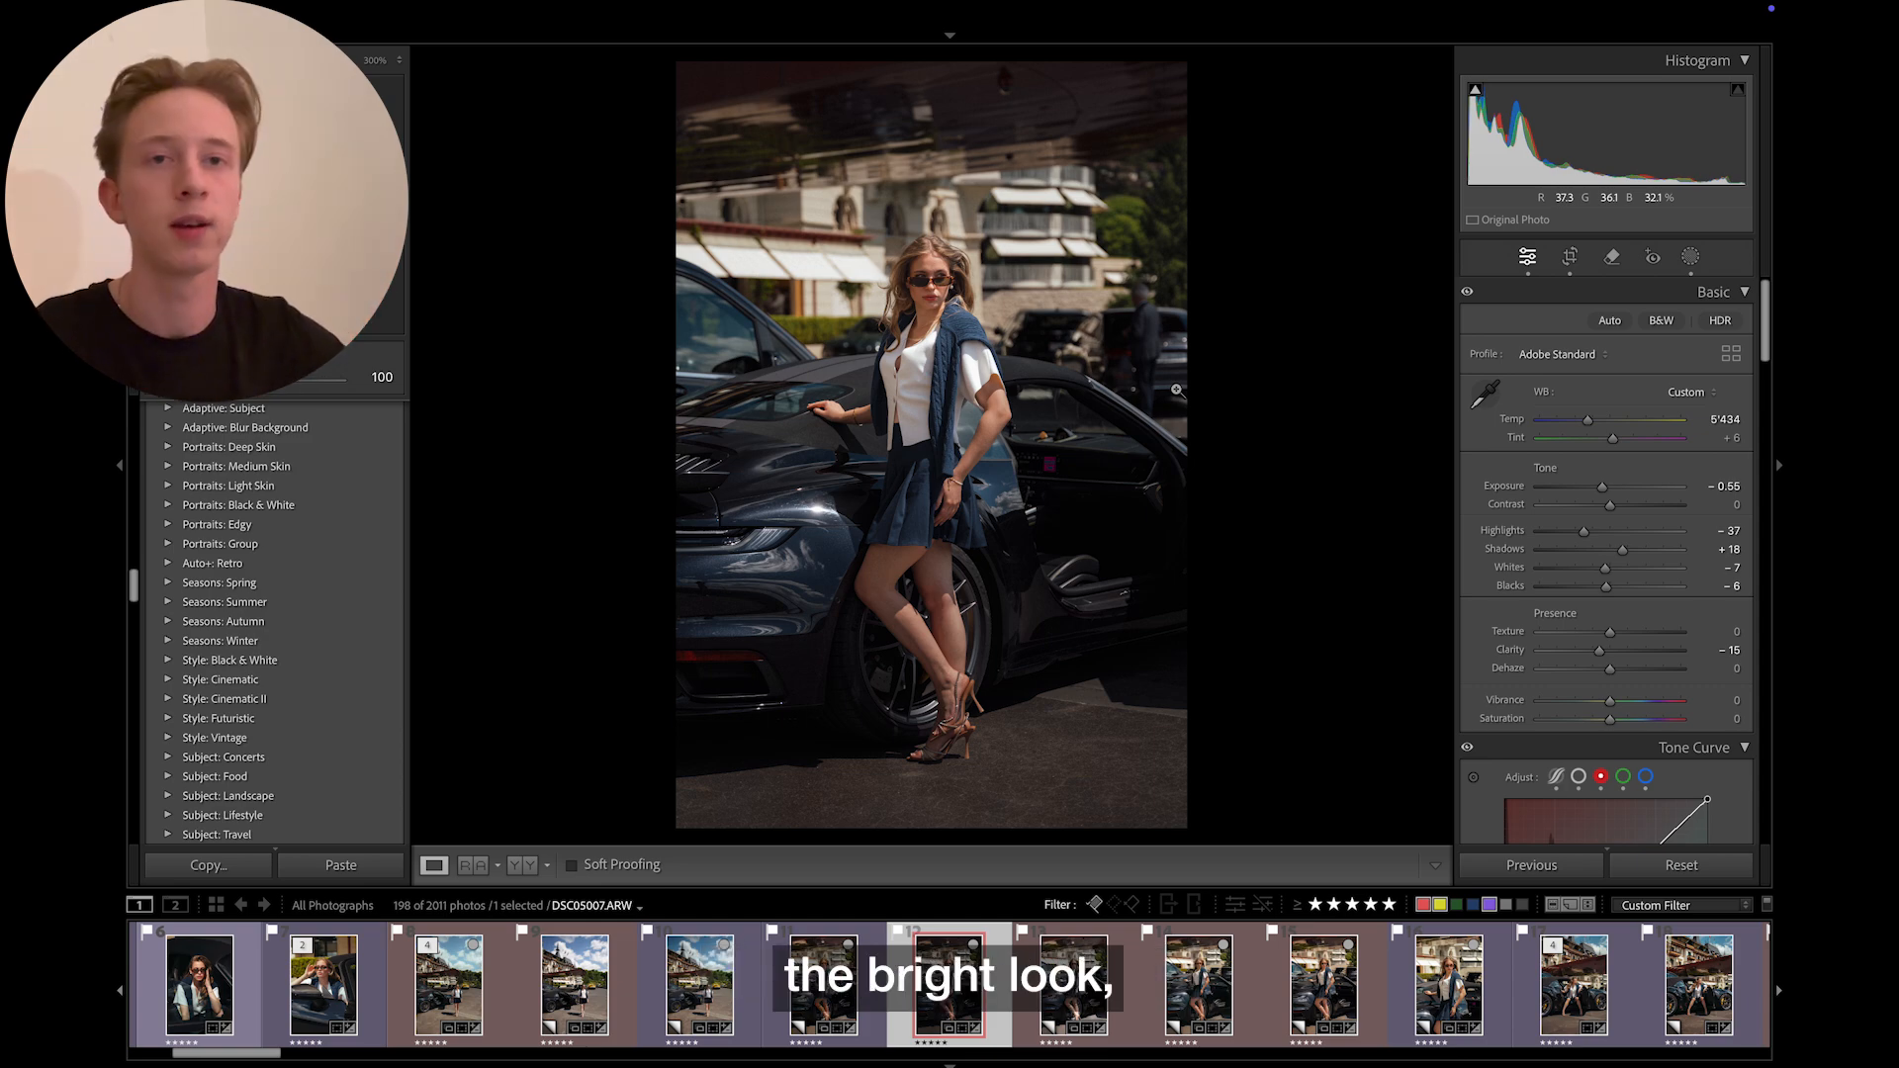
- Compare the darker edit of DSC05007.ARW with the brighter Copy 7 by switching back and forth between them
{"action": "key", "text": "Left"}
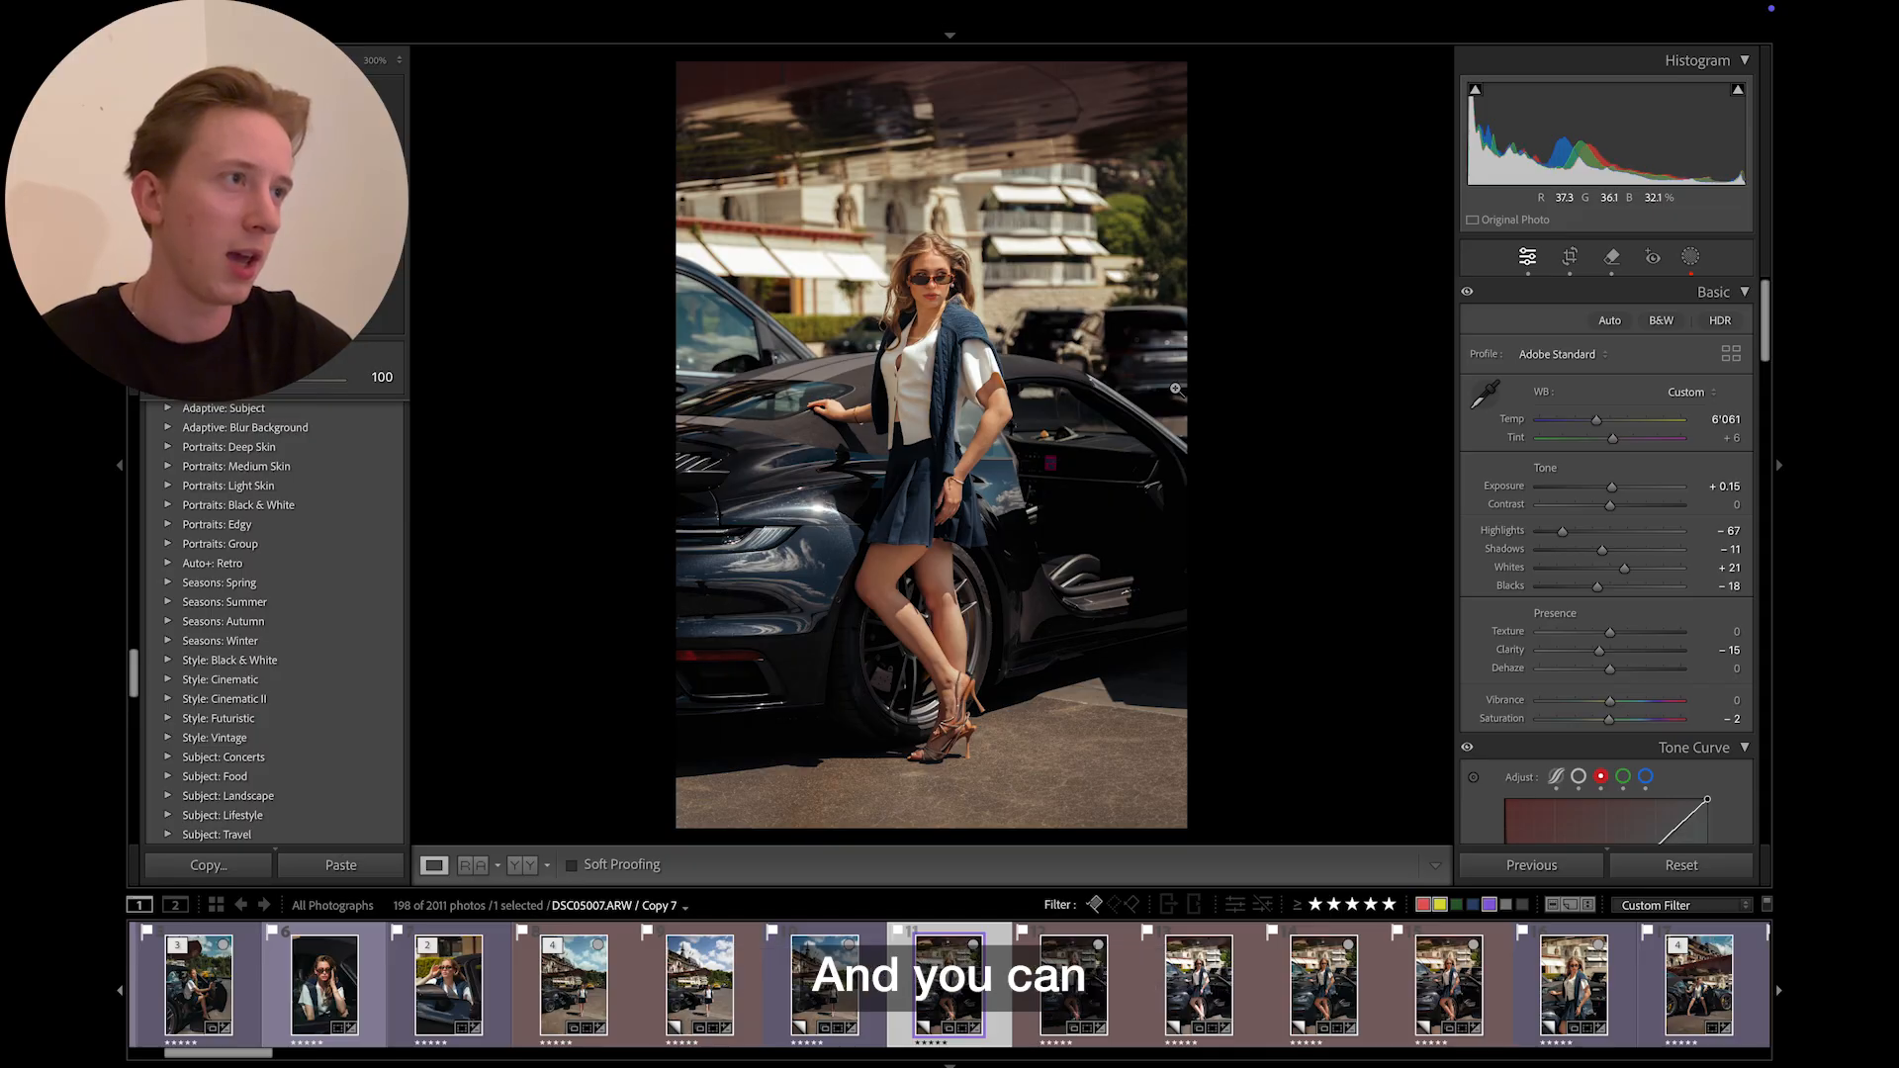
{"action": "key", "text": "Right"}
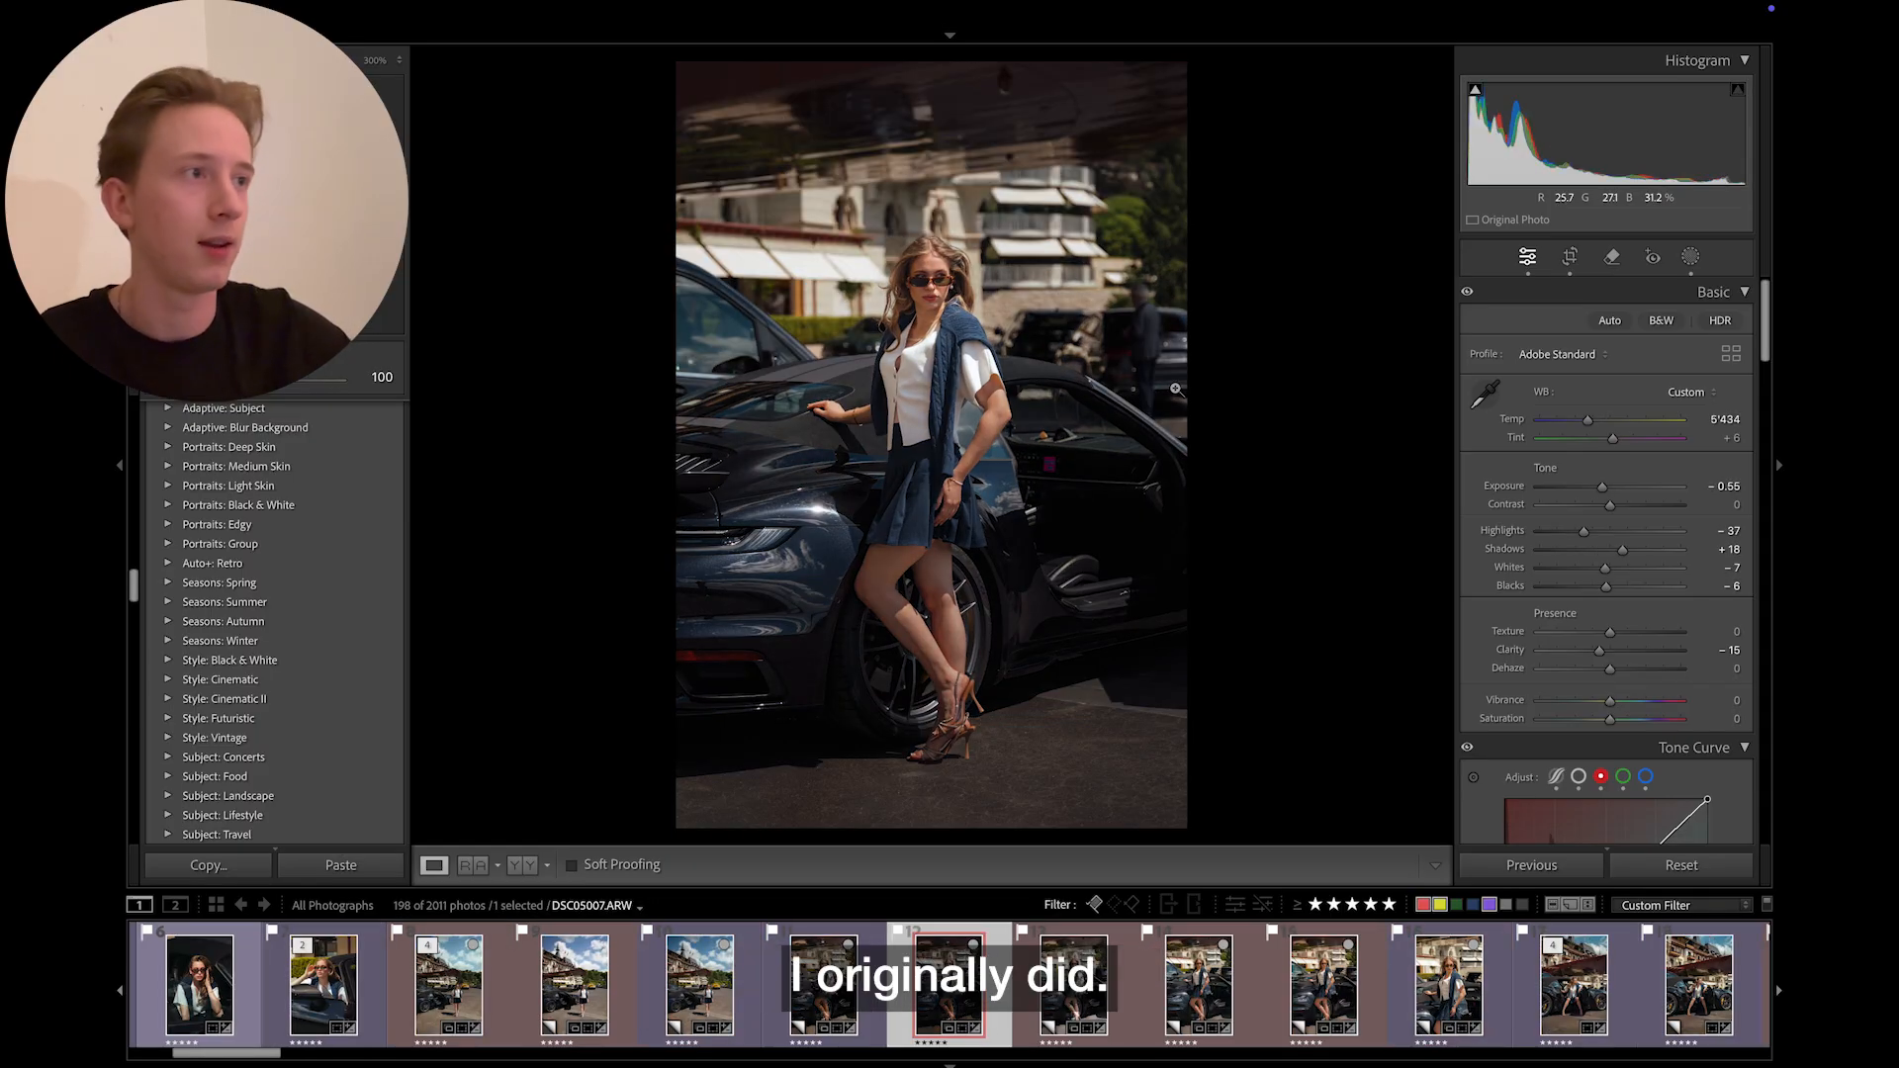
{"action": "key", "text": "Left"}
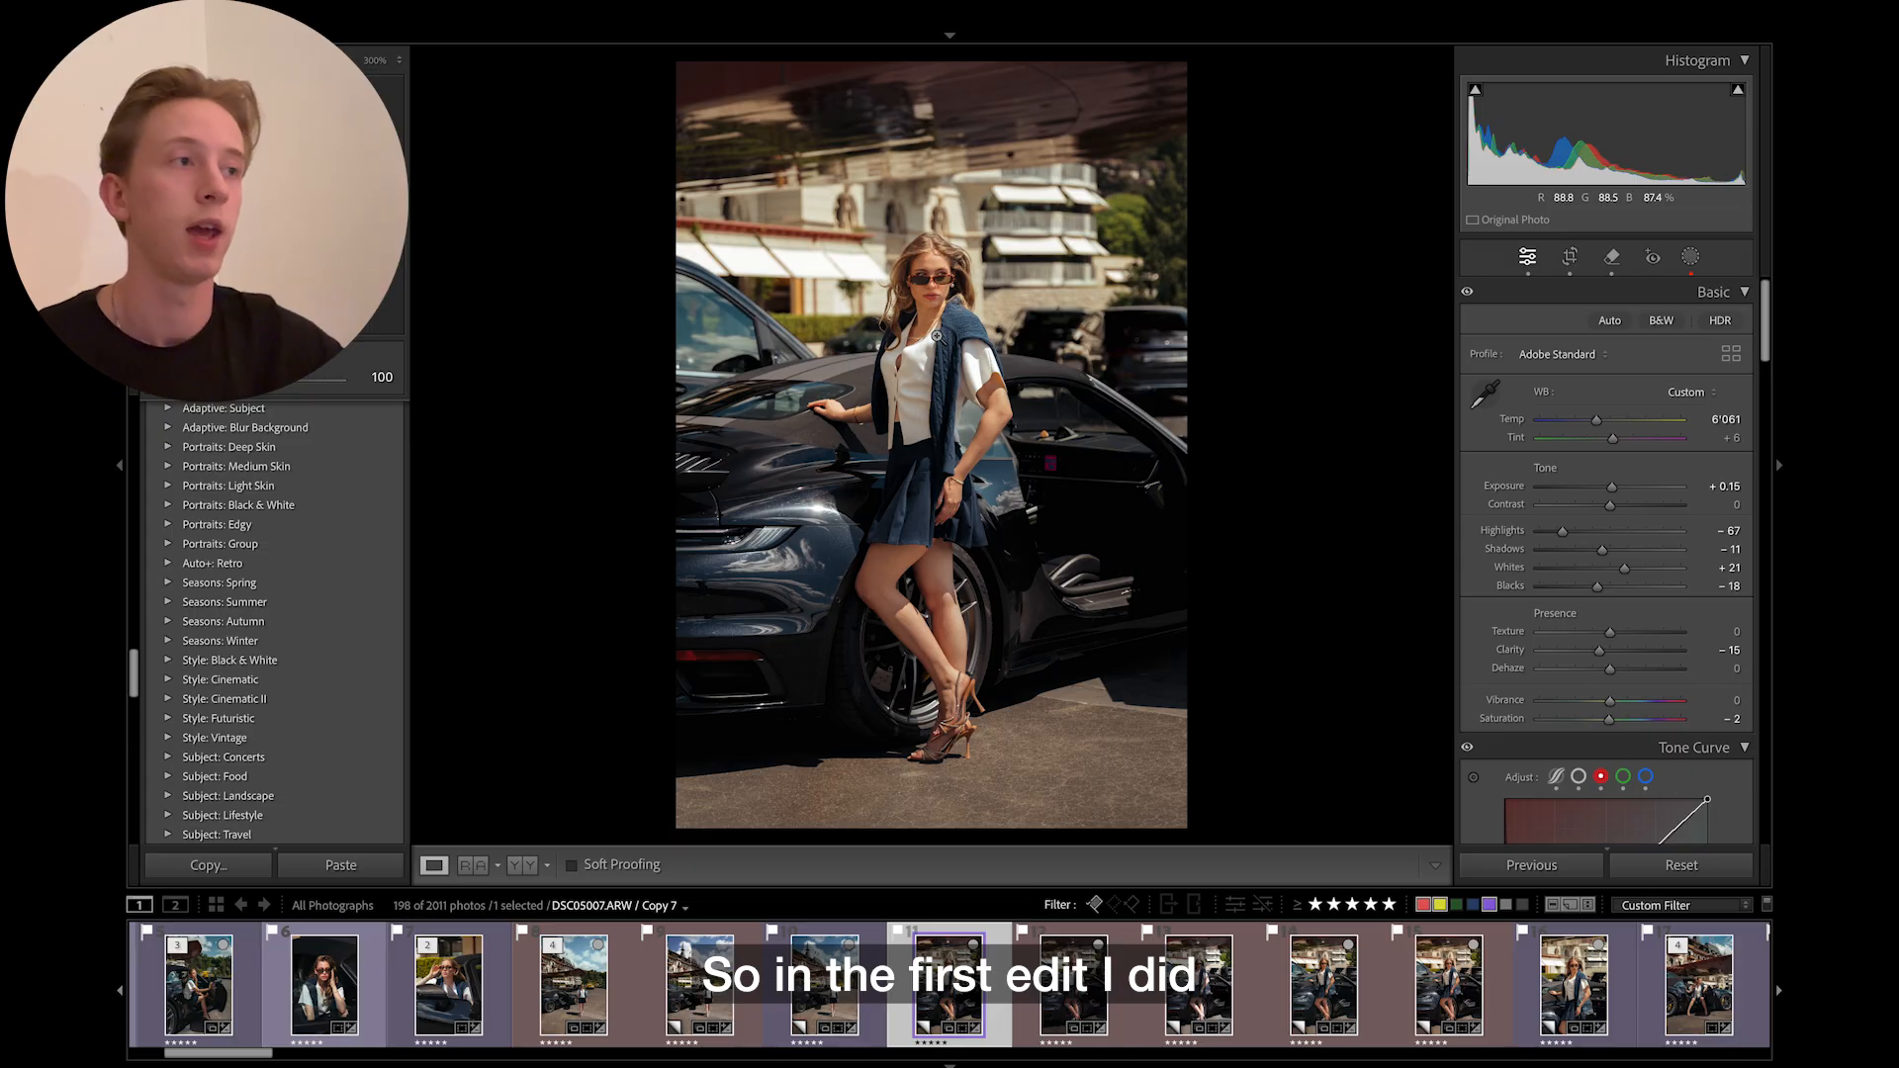
{"action": "key", "text": "Right"}
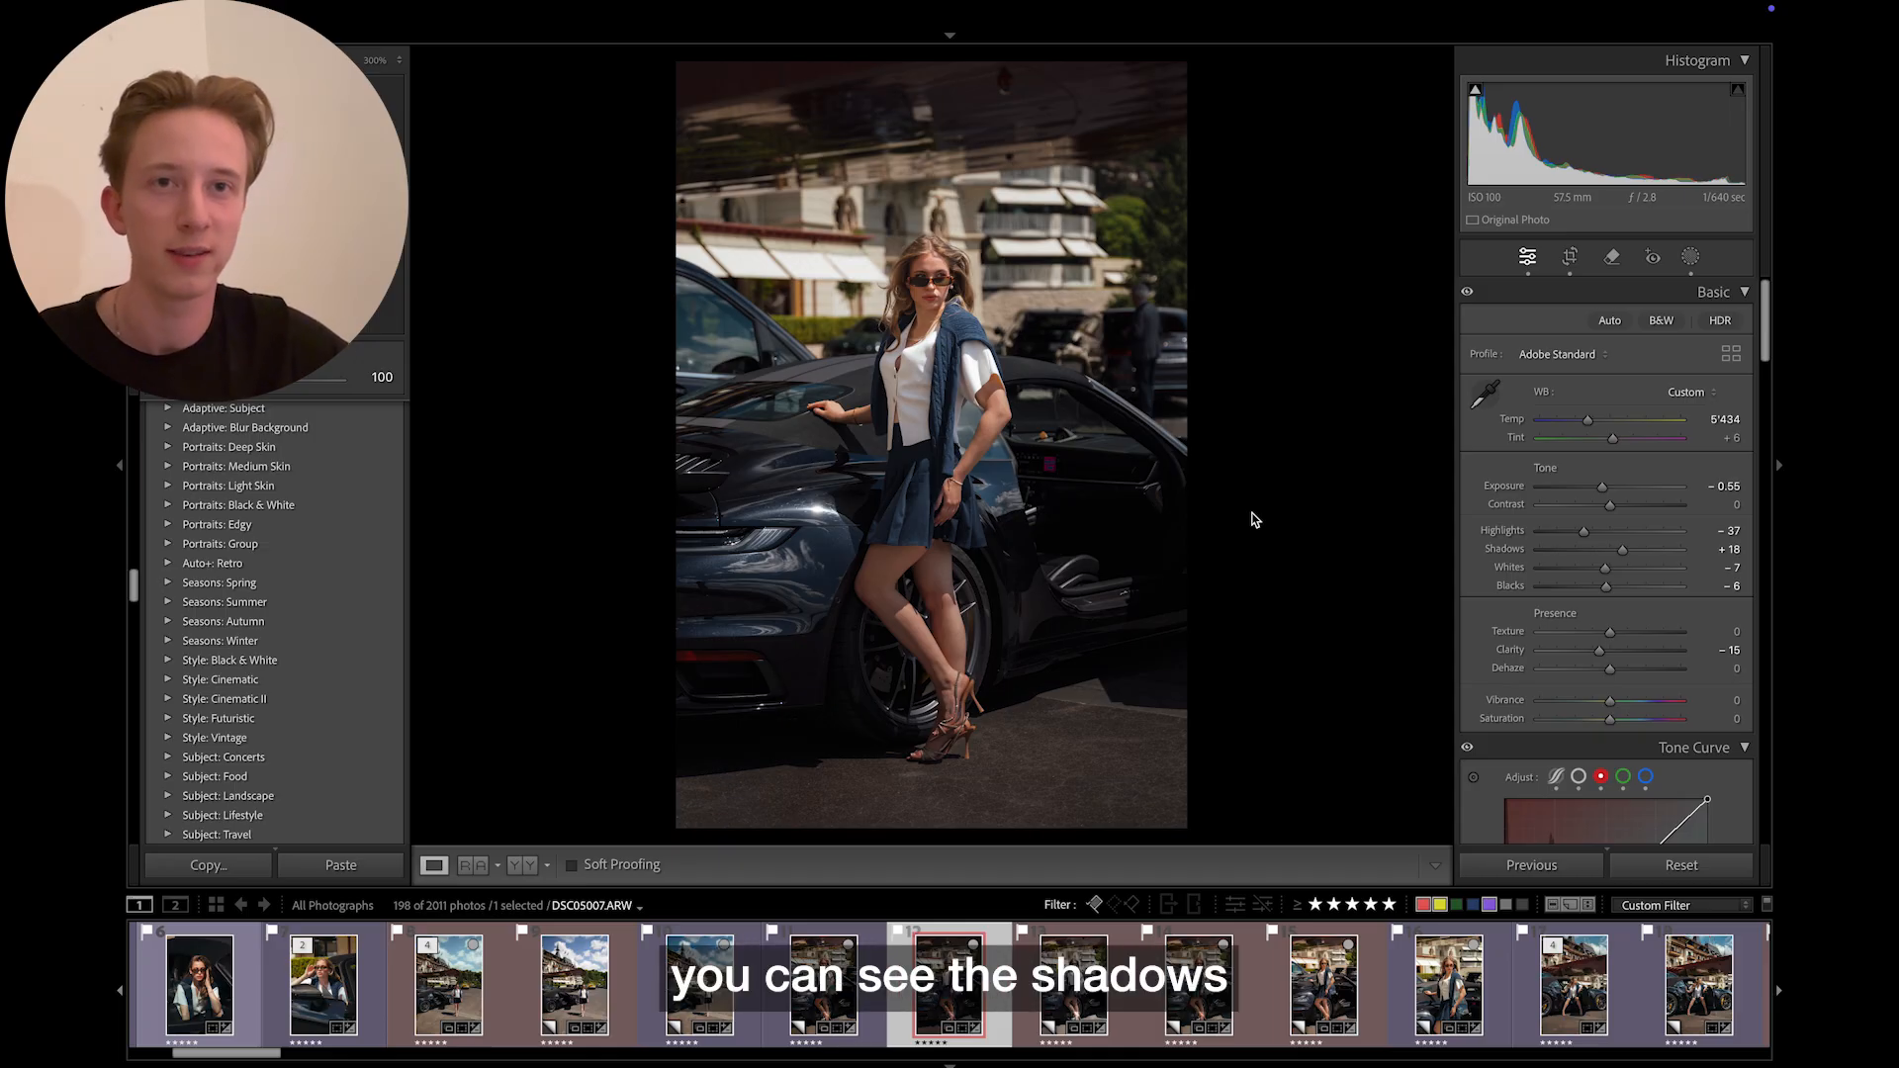
{"action": "key", "text": "Left"}
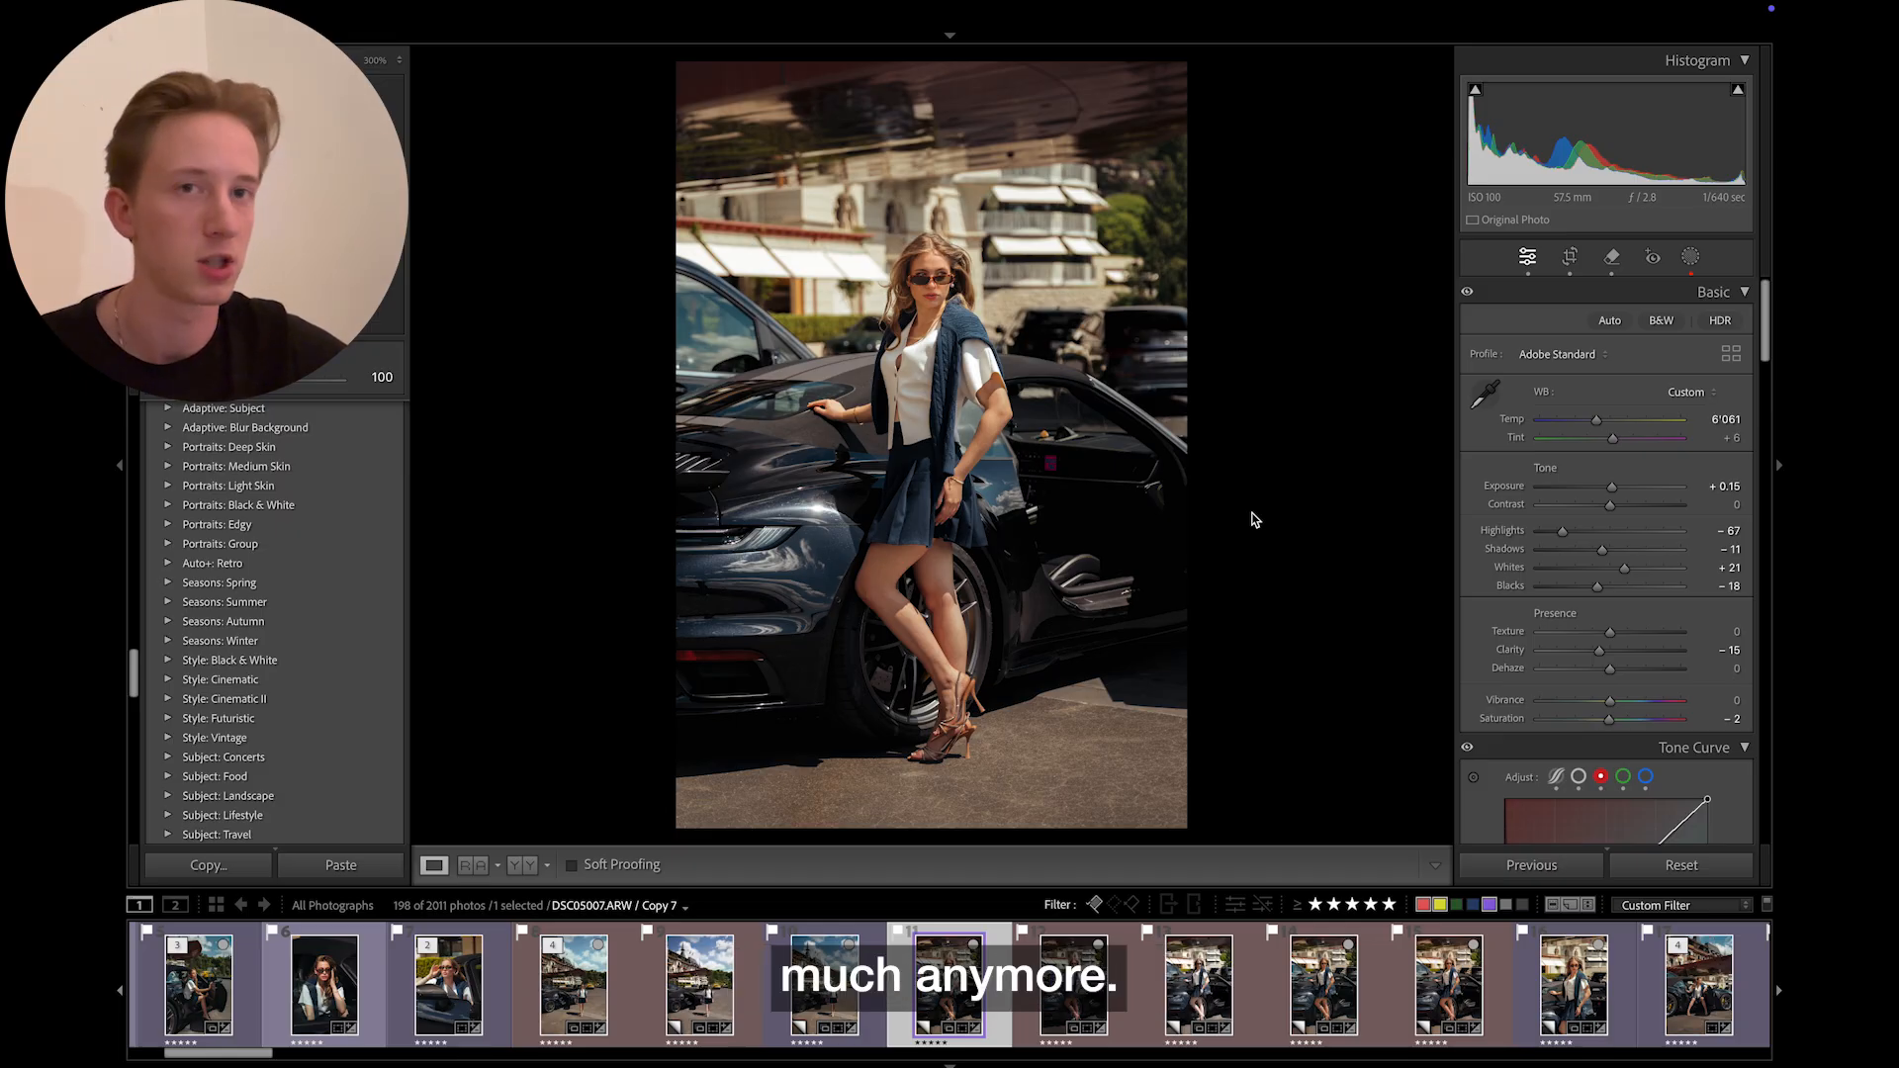
{"action": "key", "text": "Right"}
{"action": "key", "text": "Left"}
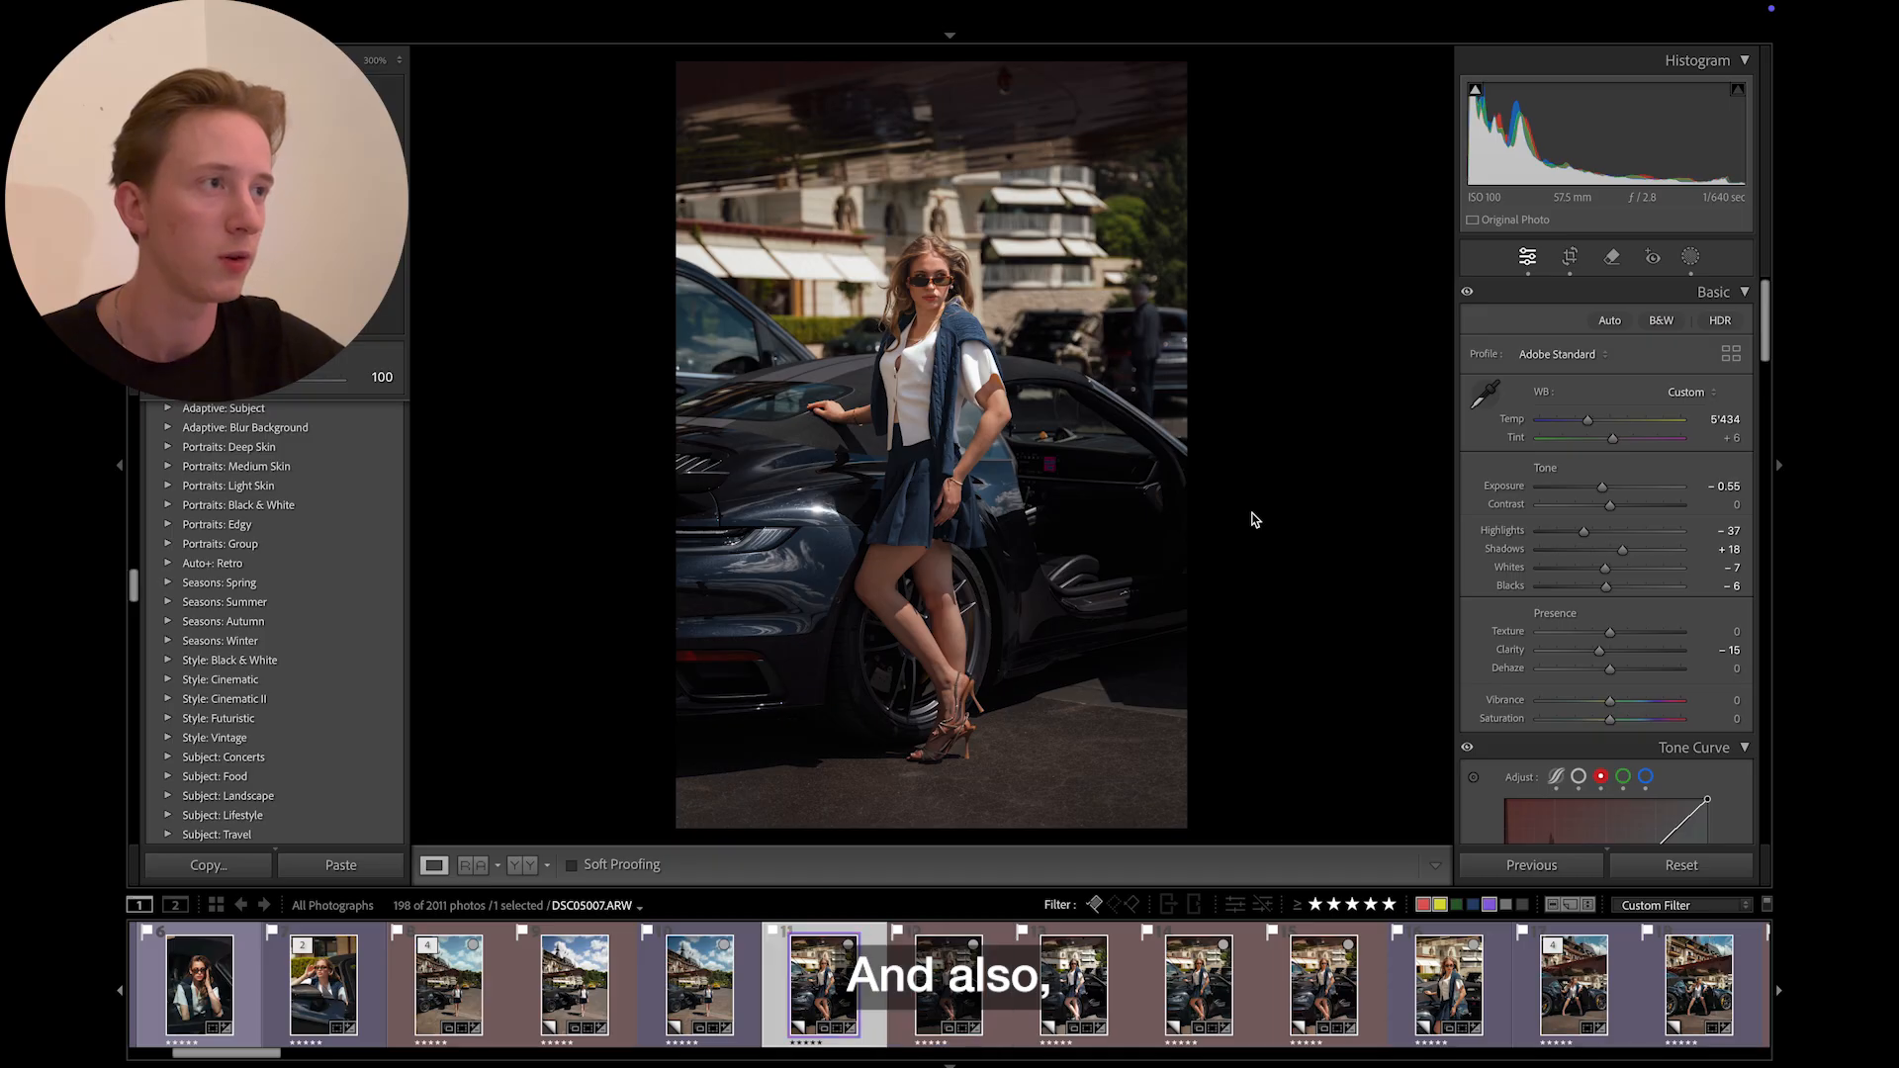
{"action": "key", "text": "Right"}
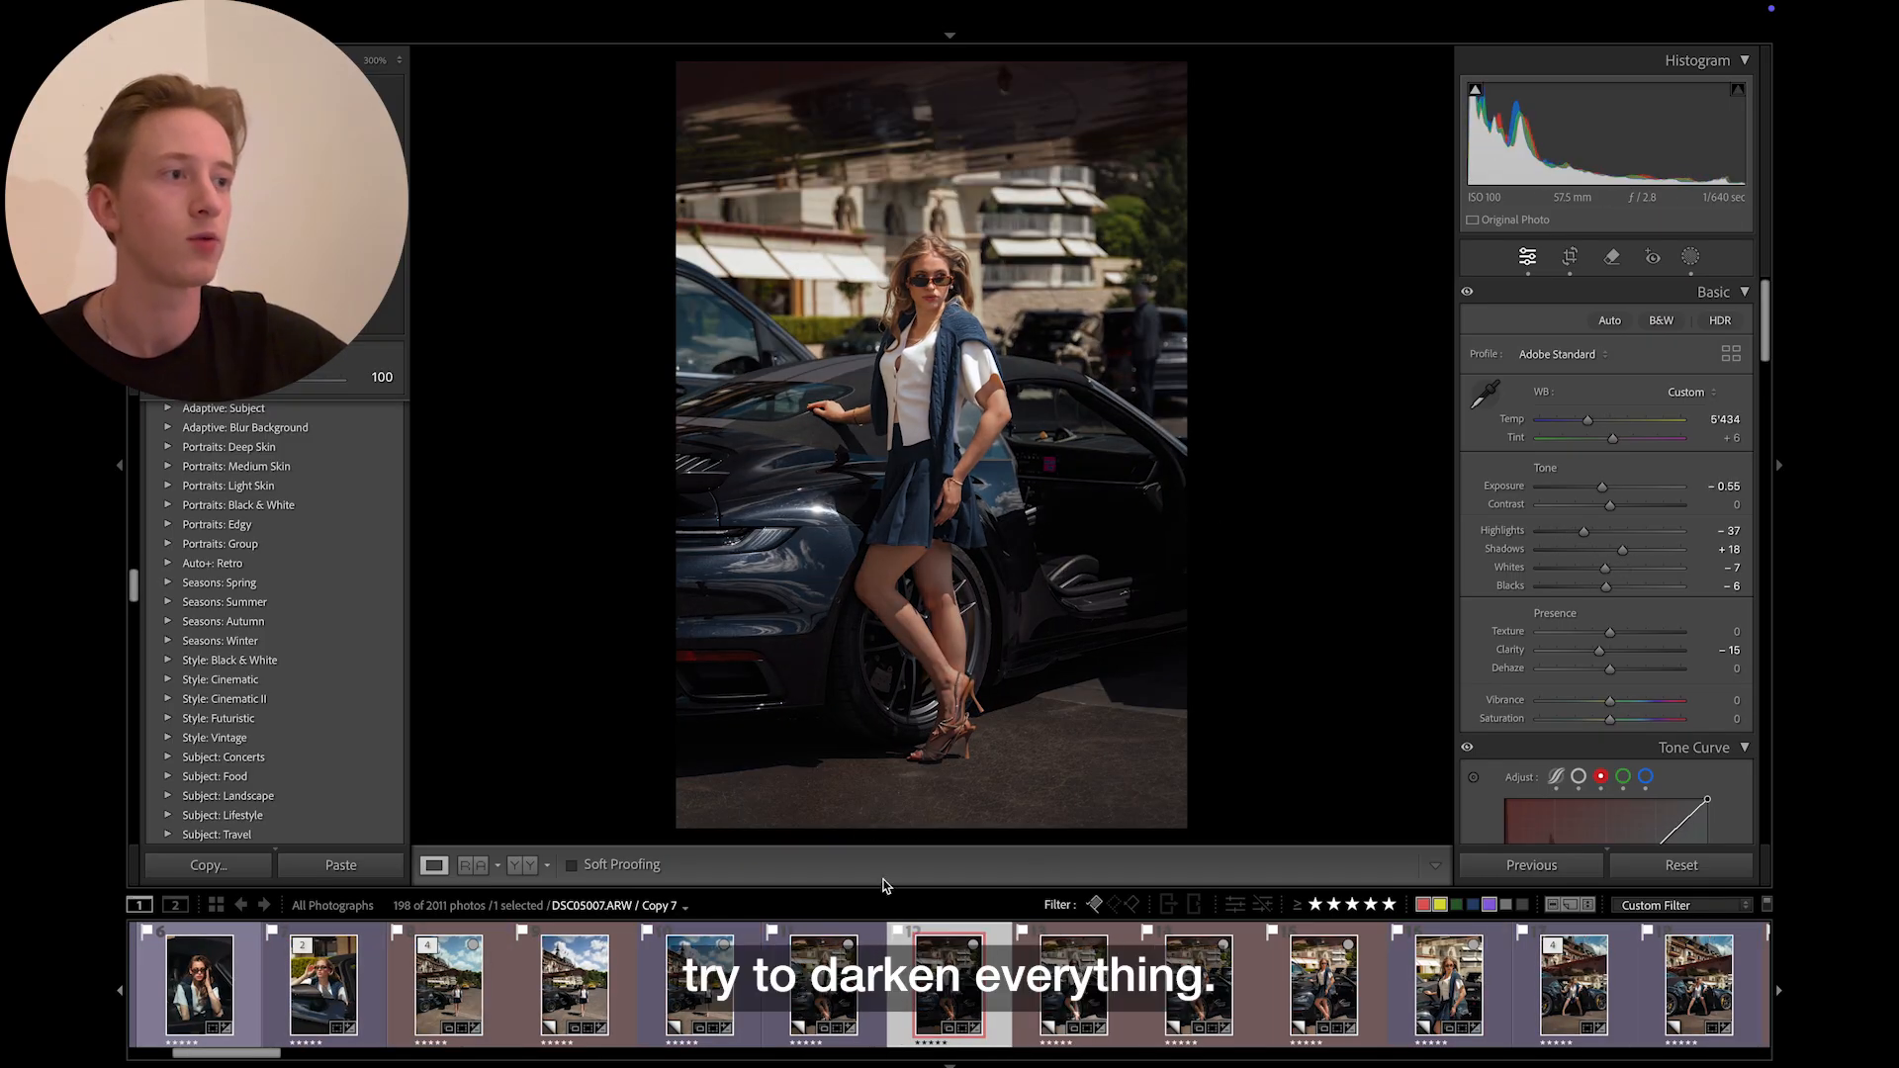
{"action": "key", "text": "Left"}
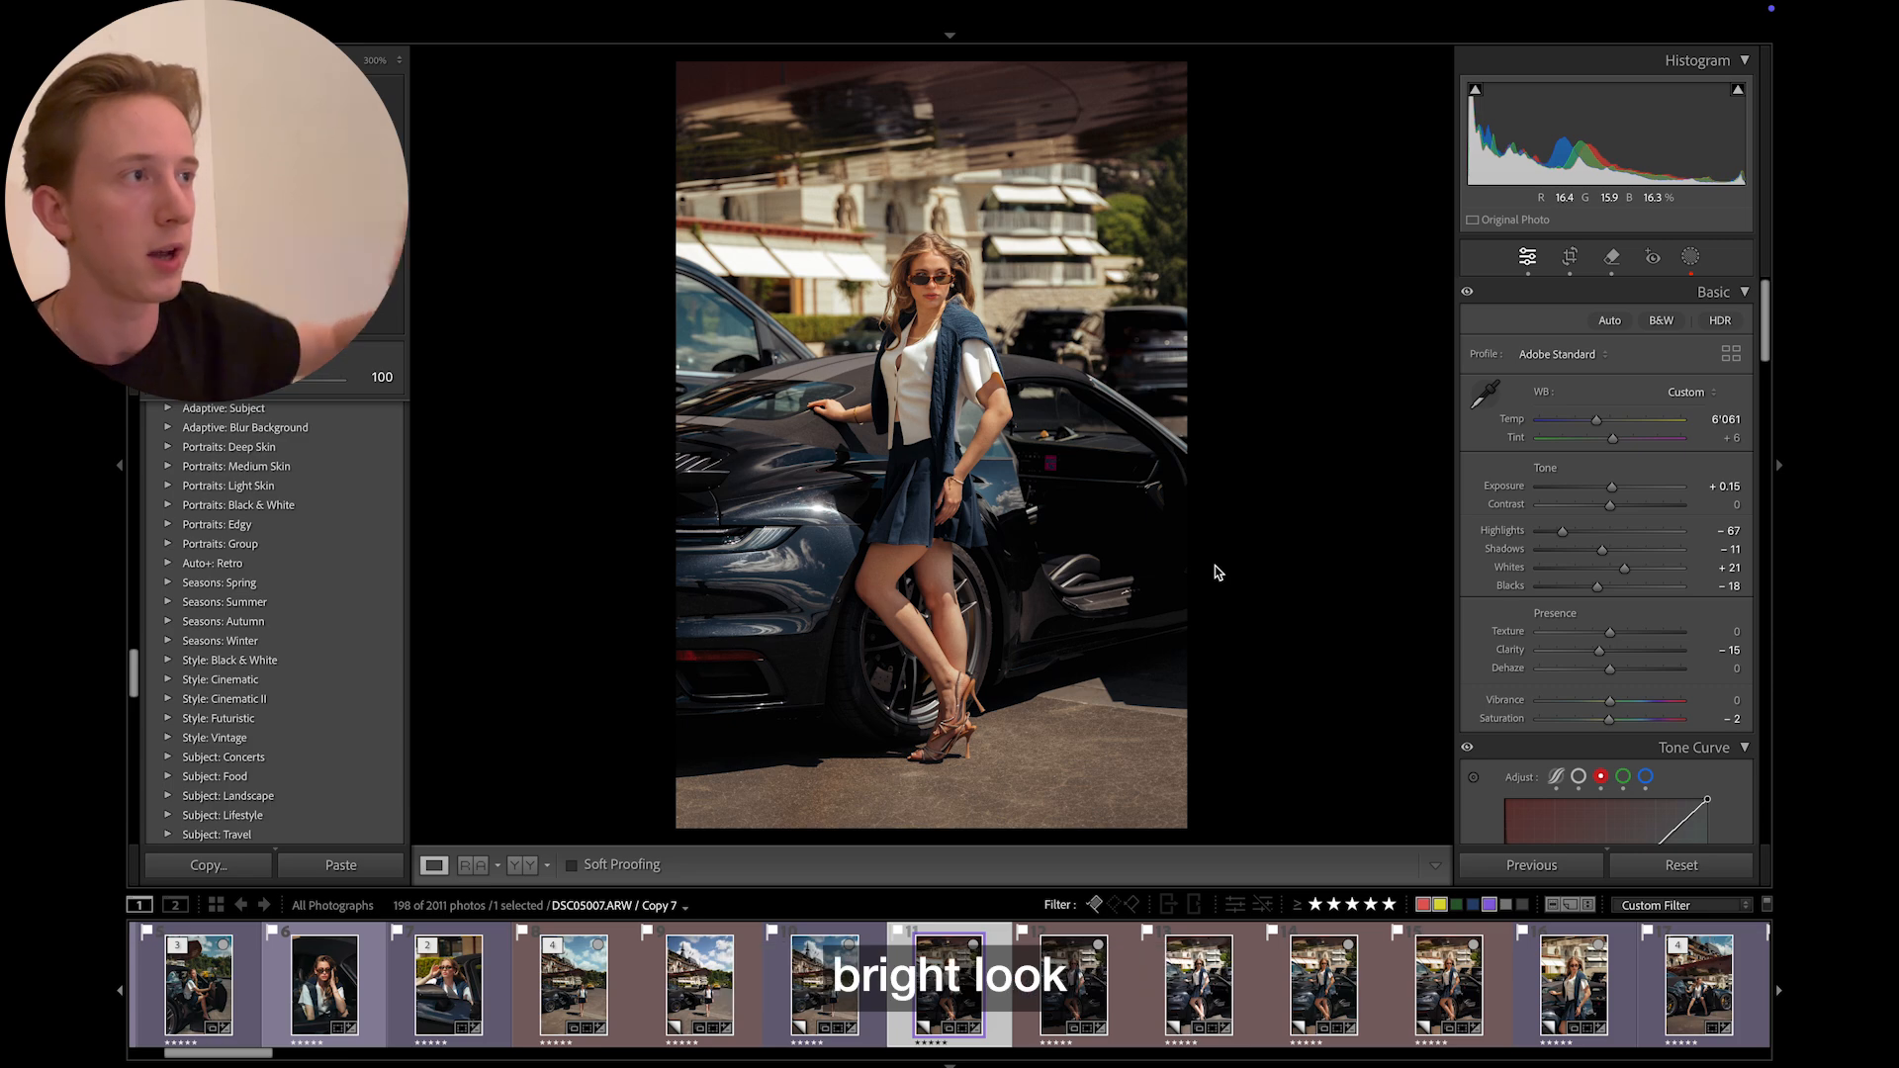
{"action": "key", "text": "Right"}
{"action": "key", "text": "Left"}
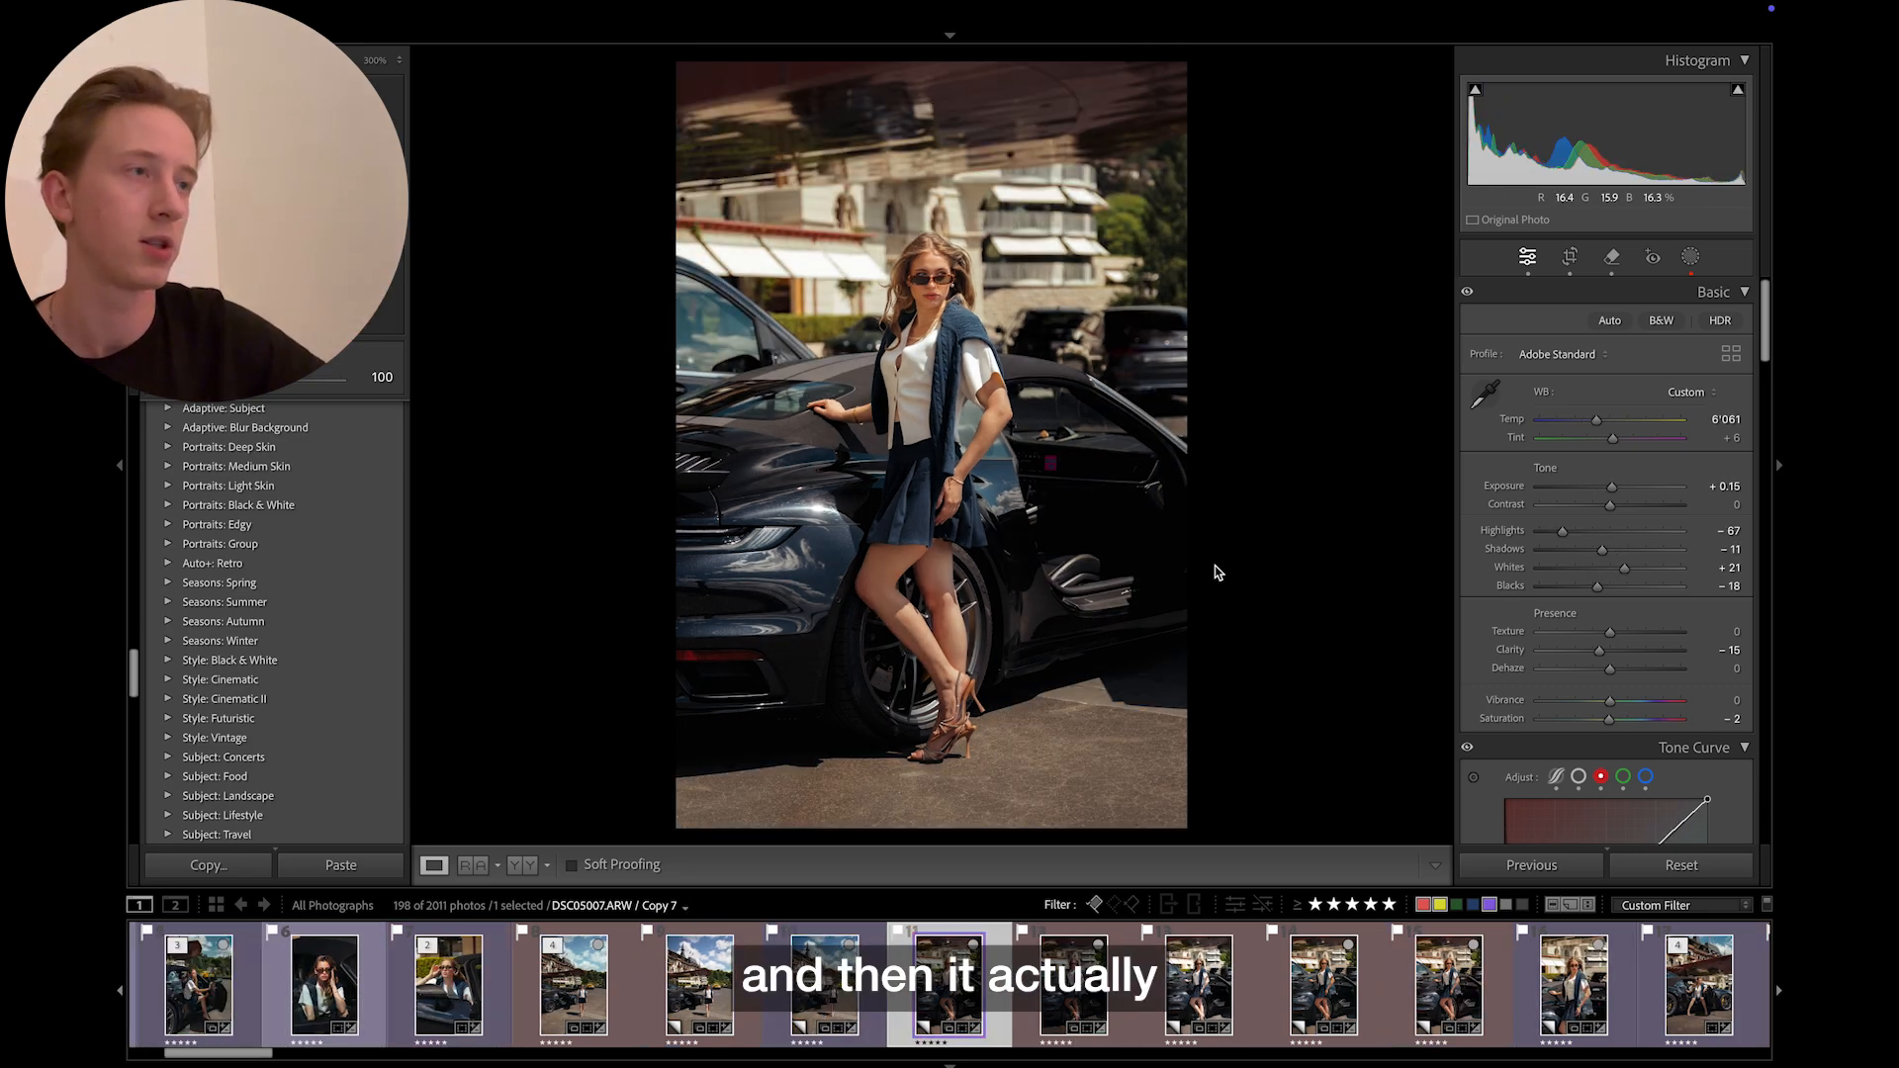
{"action": "key", "text": "Right"}
{"action": "key", "text": "Left"}
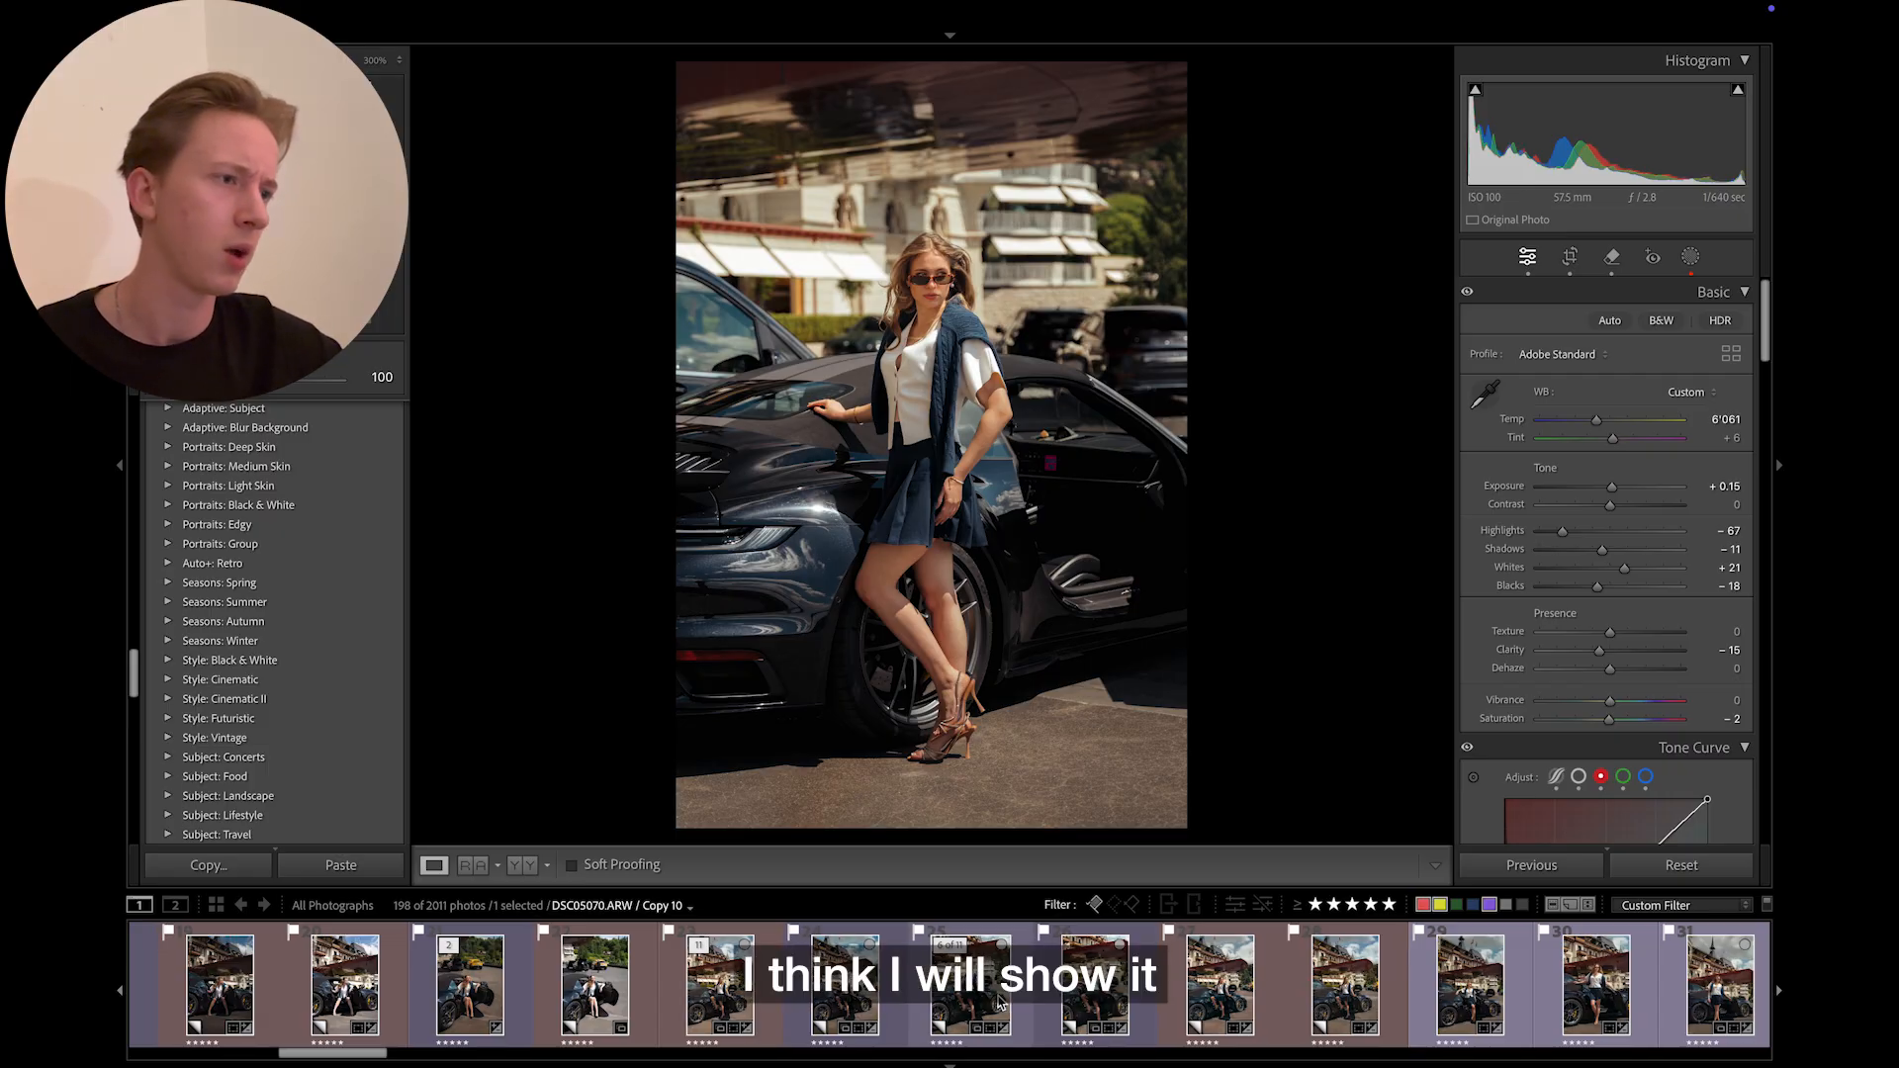
- Select DSC05070.ARW / Copy 10 and create a virtual copy of it
{"action": "left_click", "coordinate": [999, 1004]}
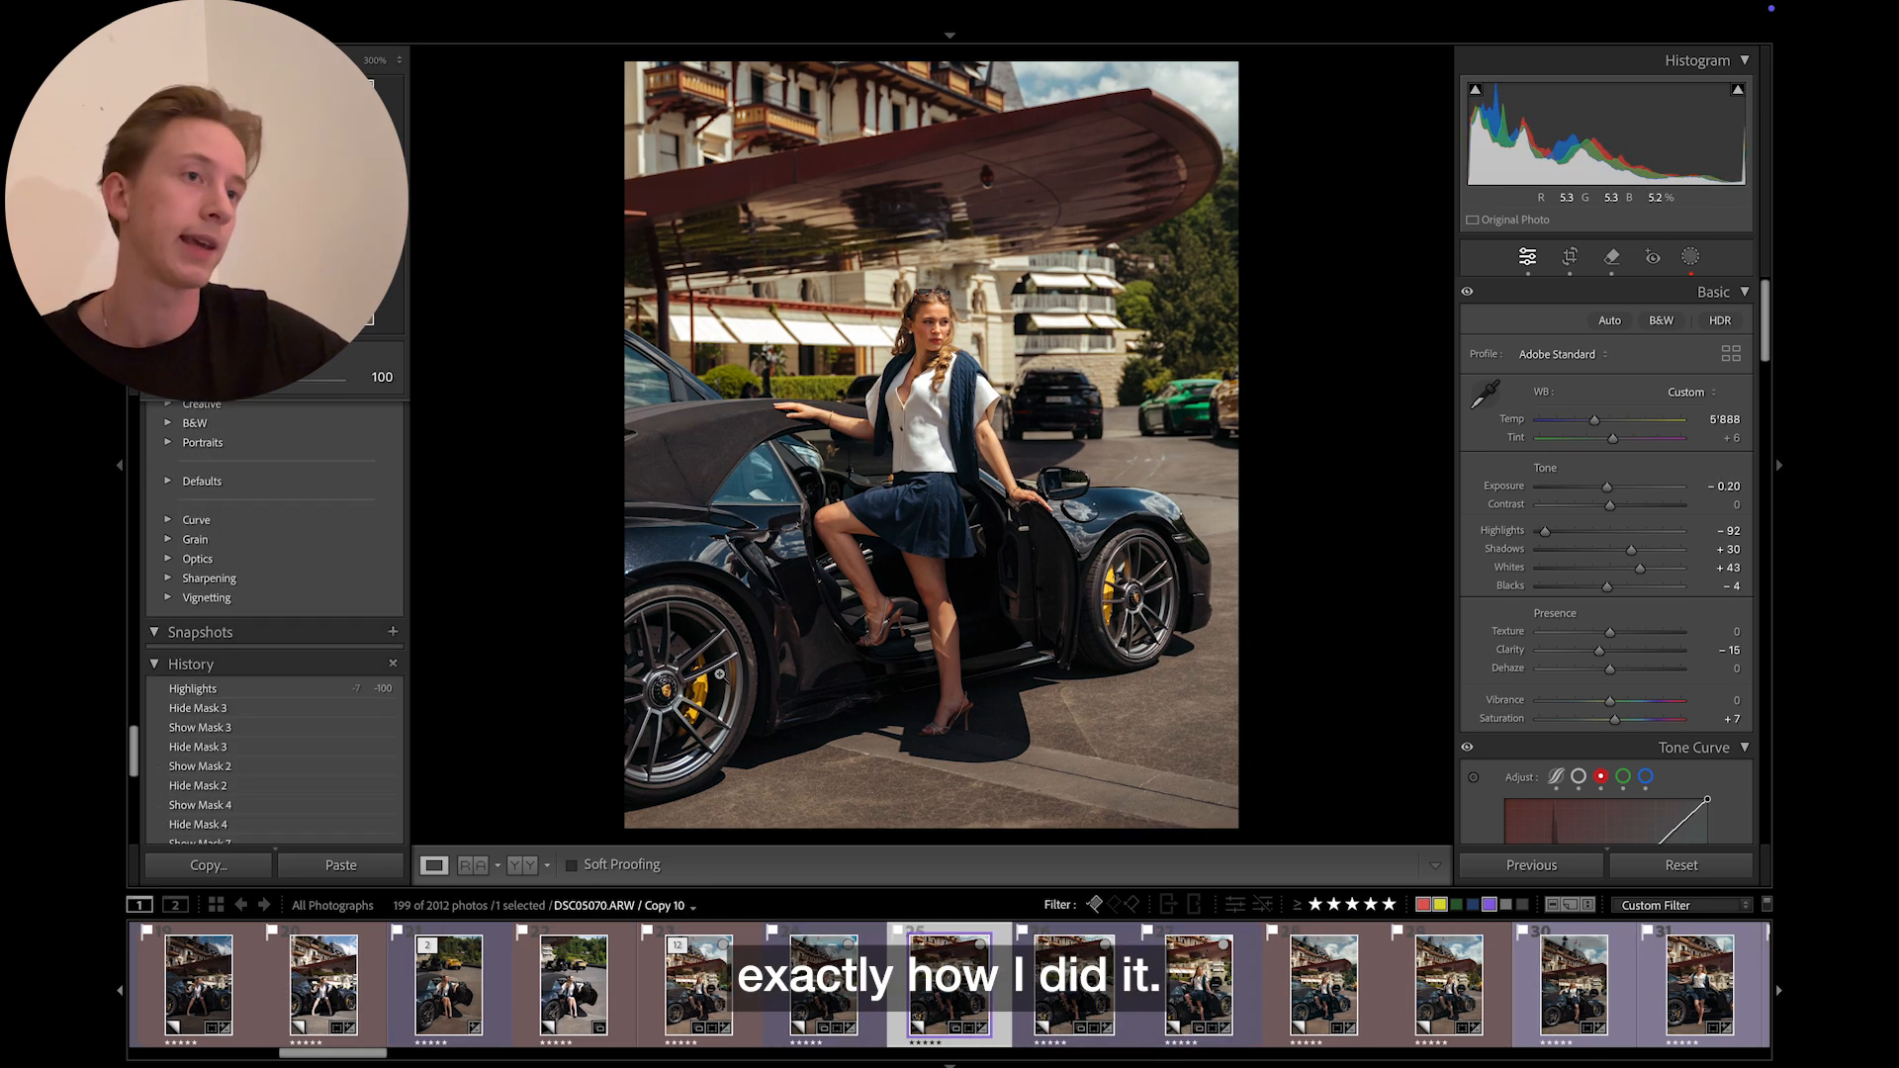
{"action": "key", "text": "super+apostrophe"}
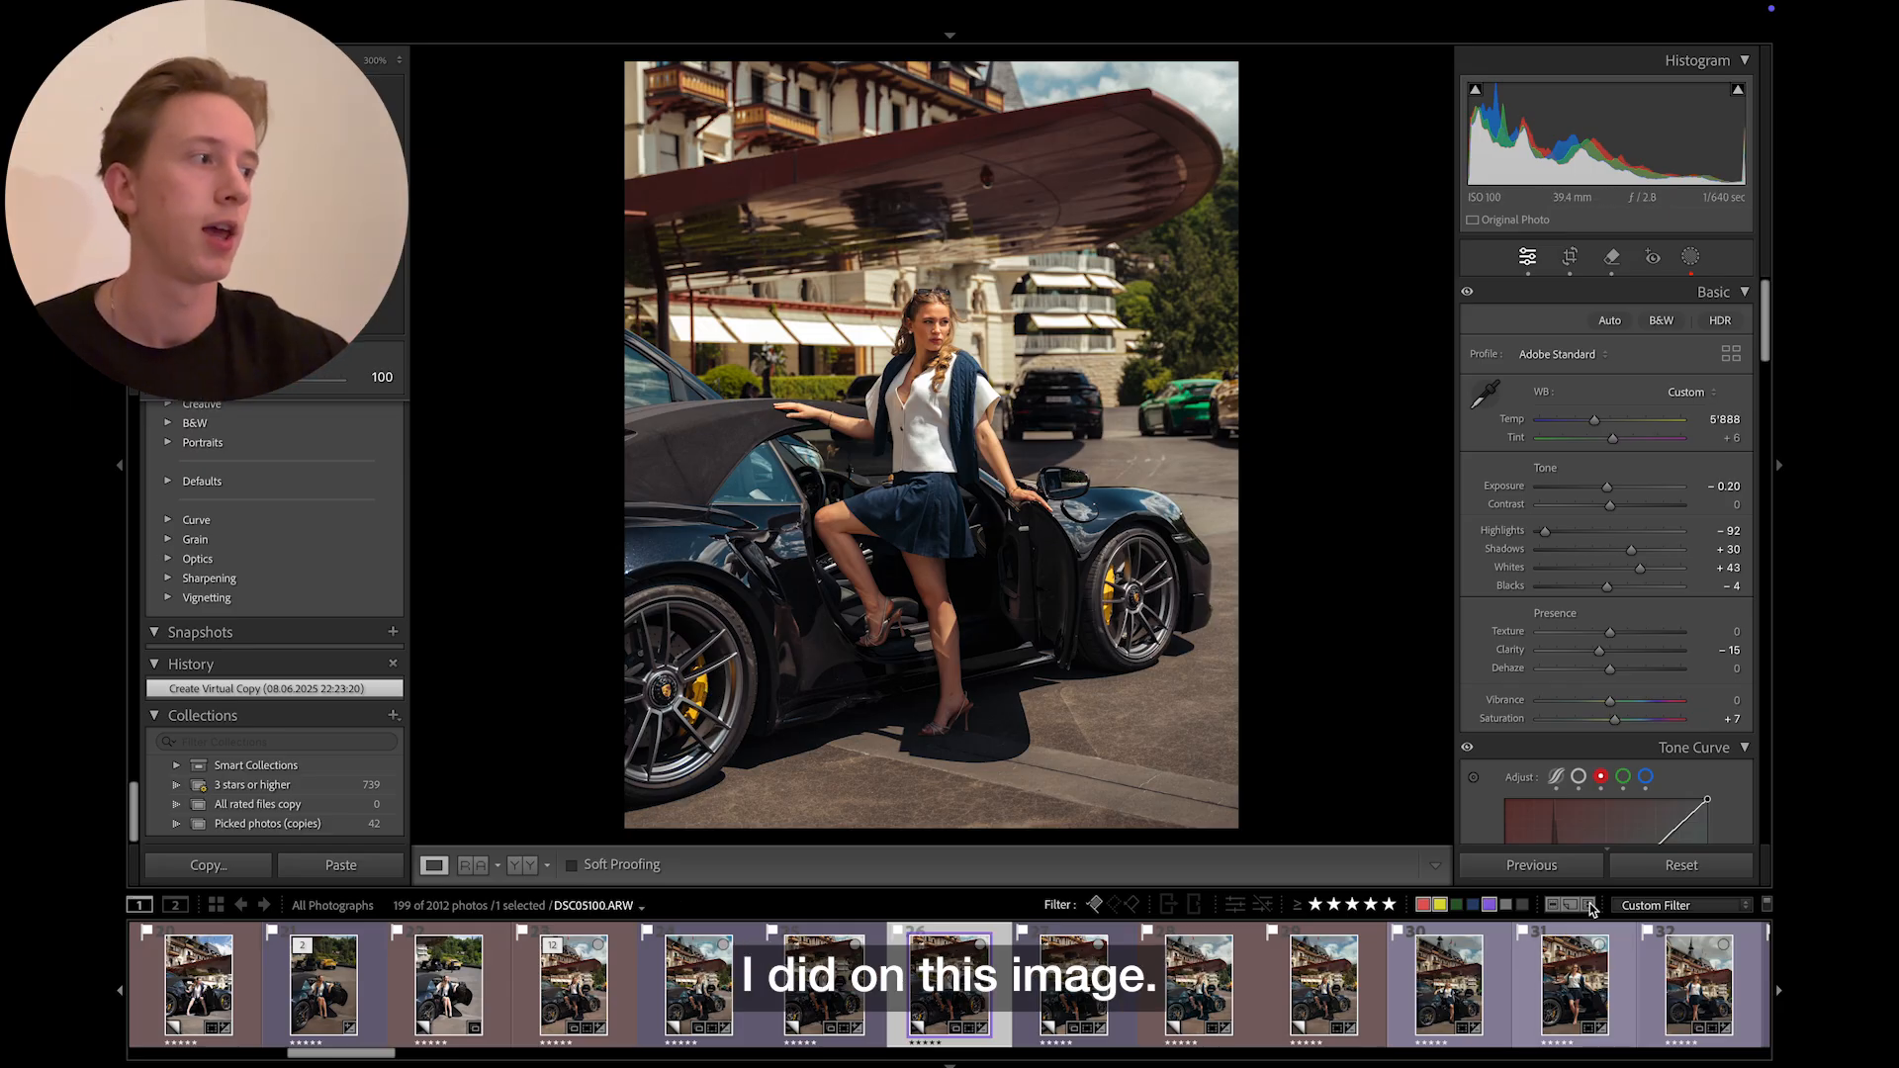
- Make the reset, unedited version the Before state of the virtual copy, restore its edited history state, and return to the single-photo view
{"action": "left_click", "coordinate": [1678, 867]}
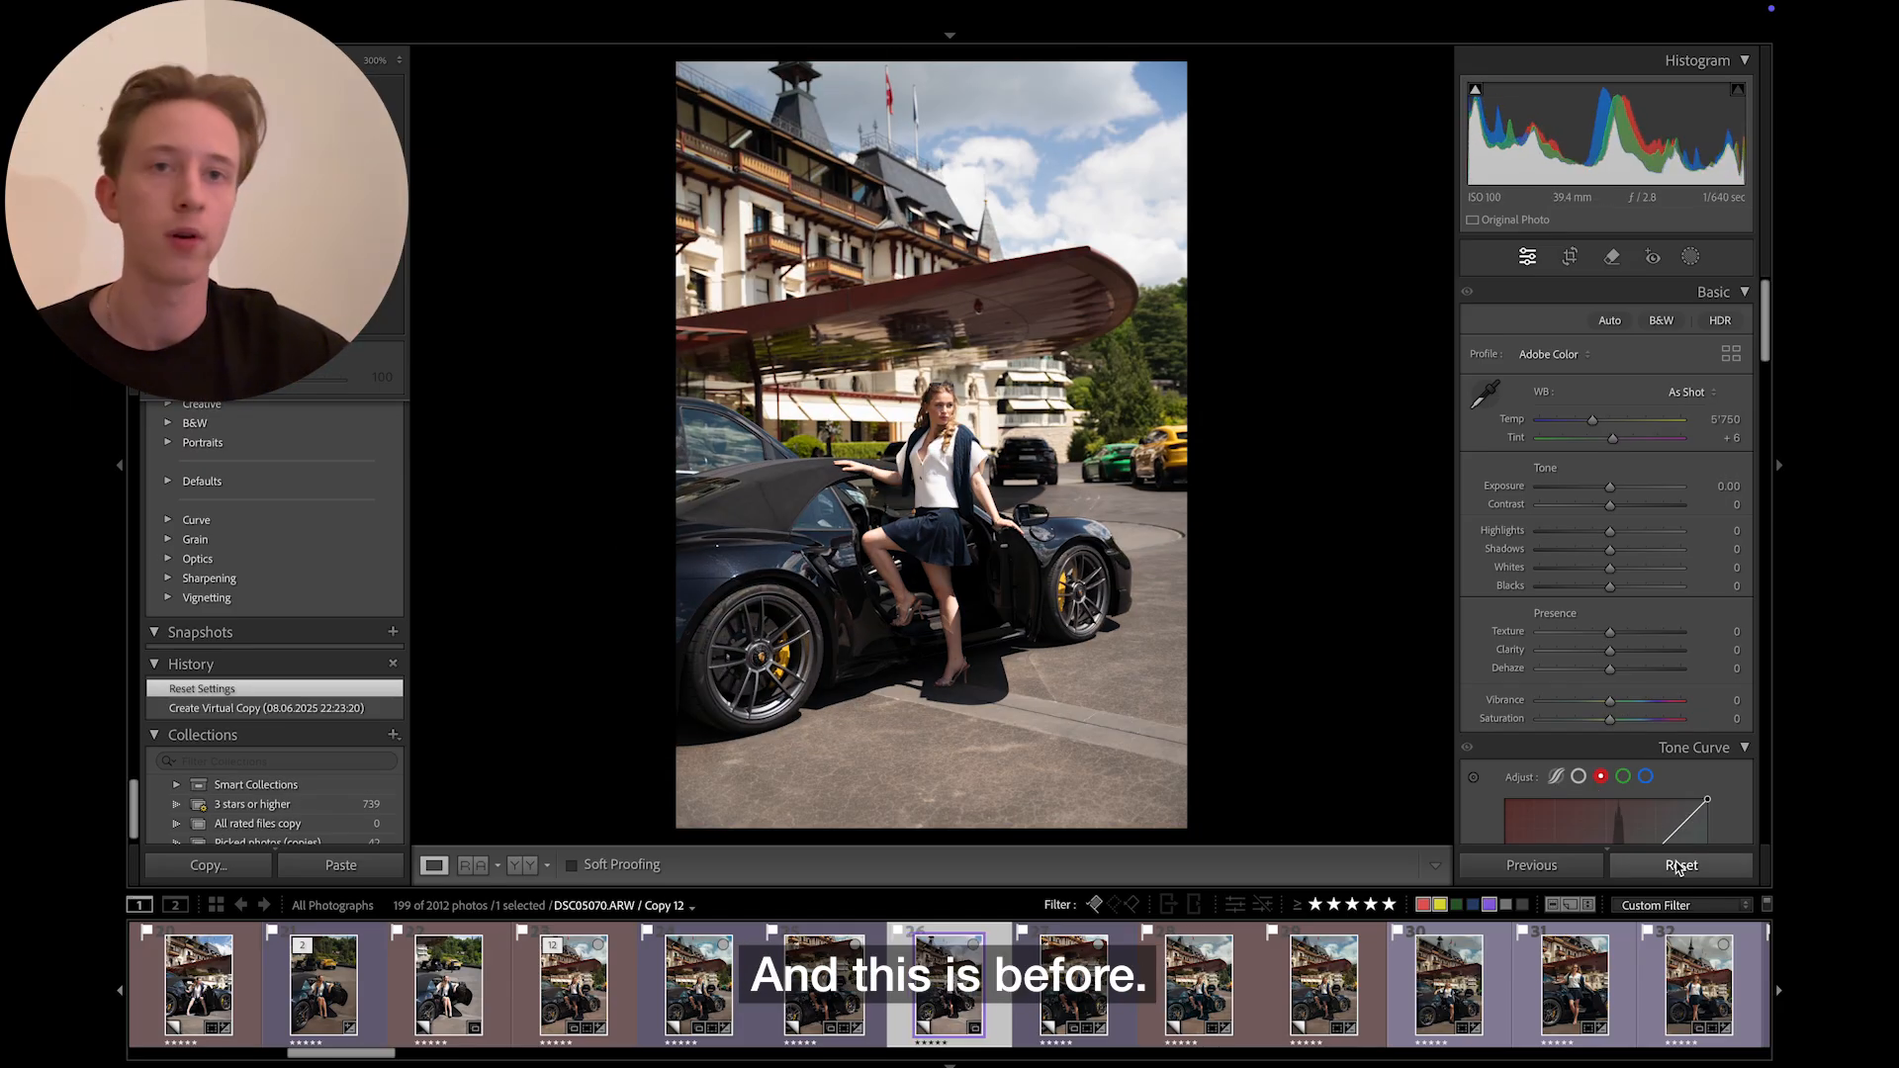
{"action": "key", "text": "ctrl+z"}
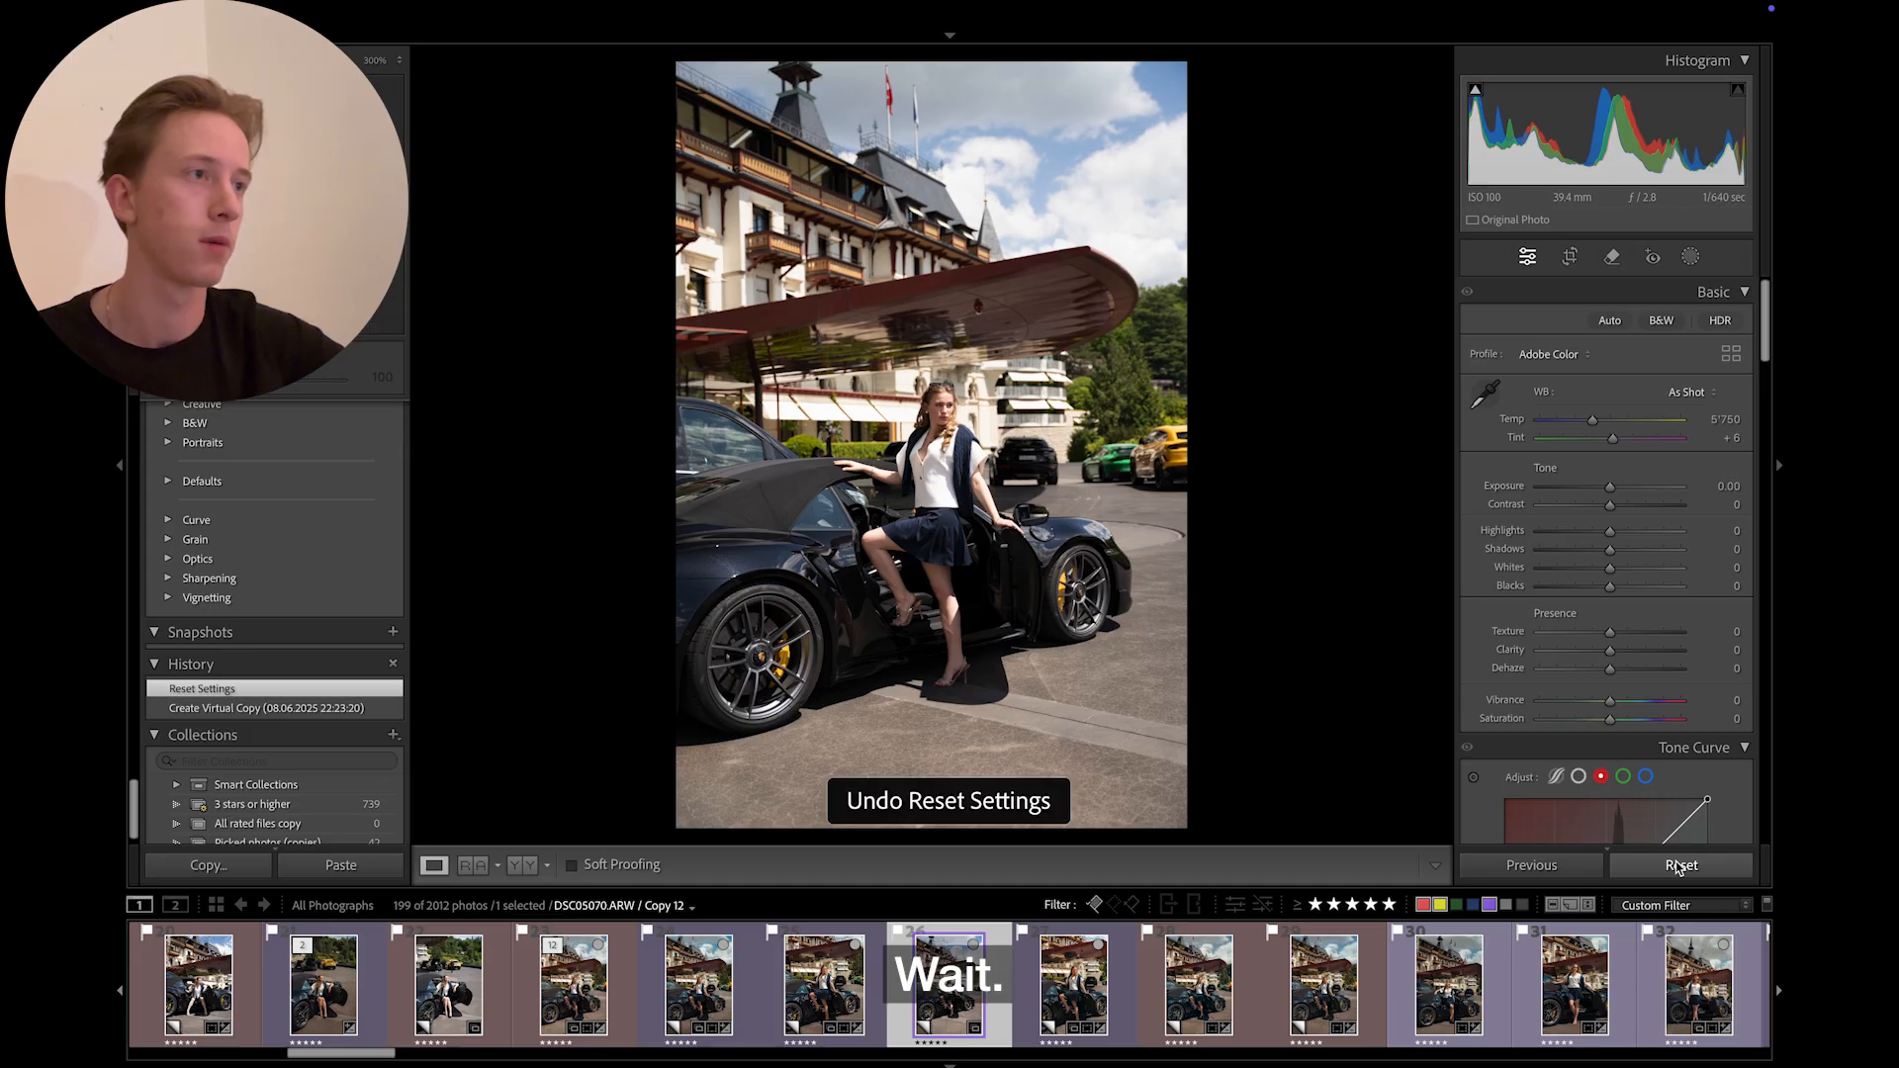
{"action": "left_click", "coordinate": [523, 865]}
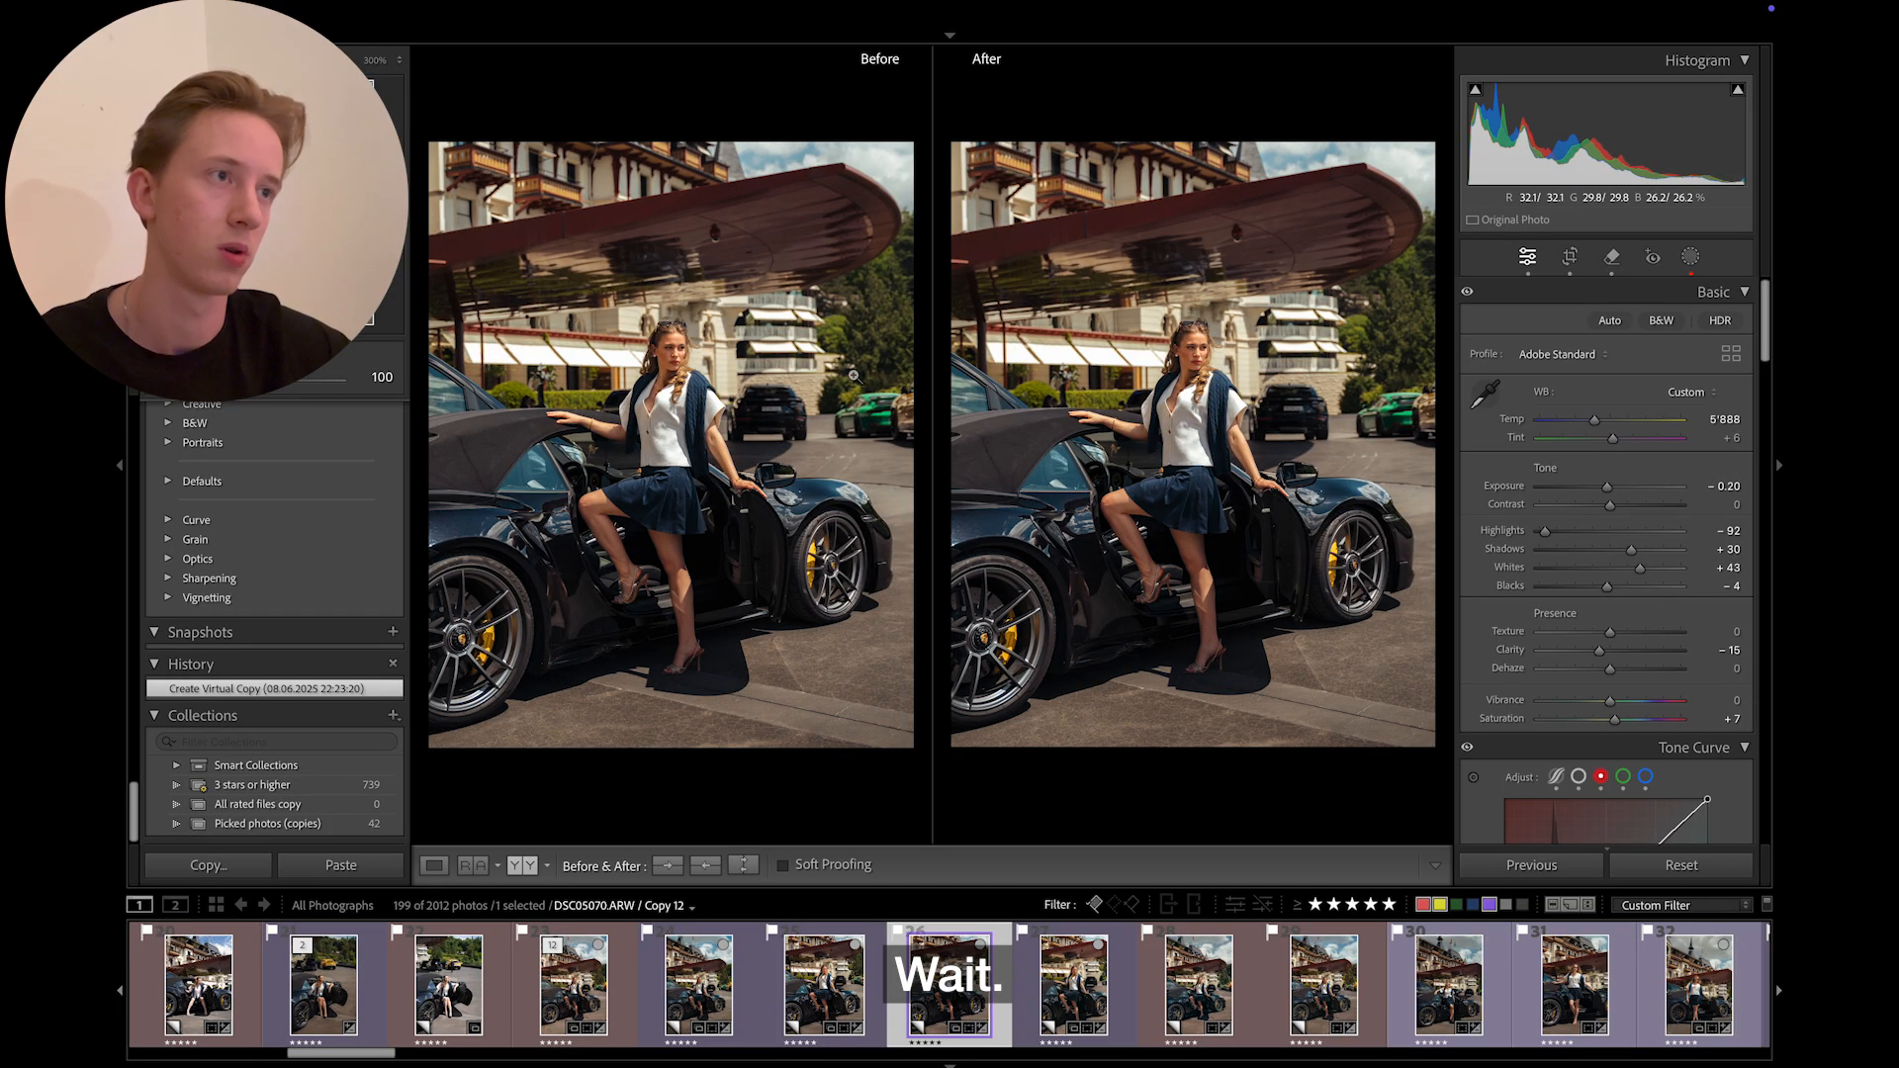
{"action": "left_click", "coordinate": [1681, 865]}
{"action": "right_click", "coordinate": [549, 336]}
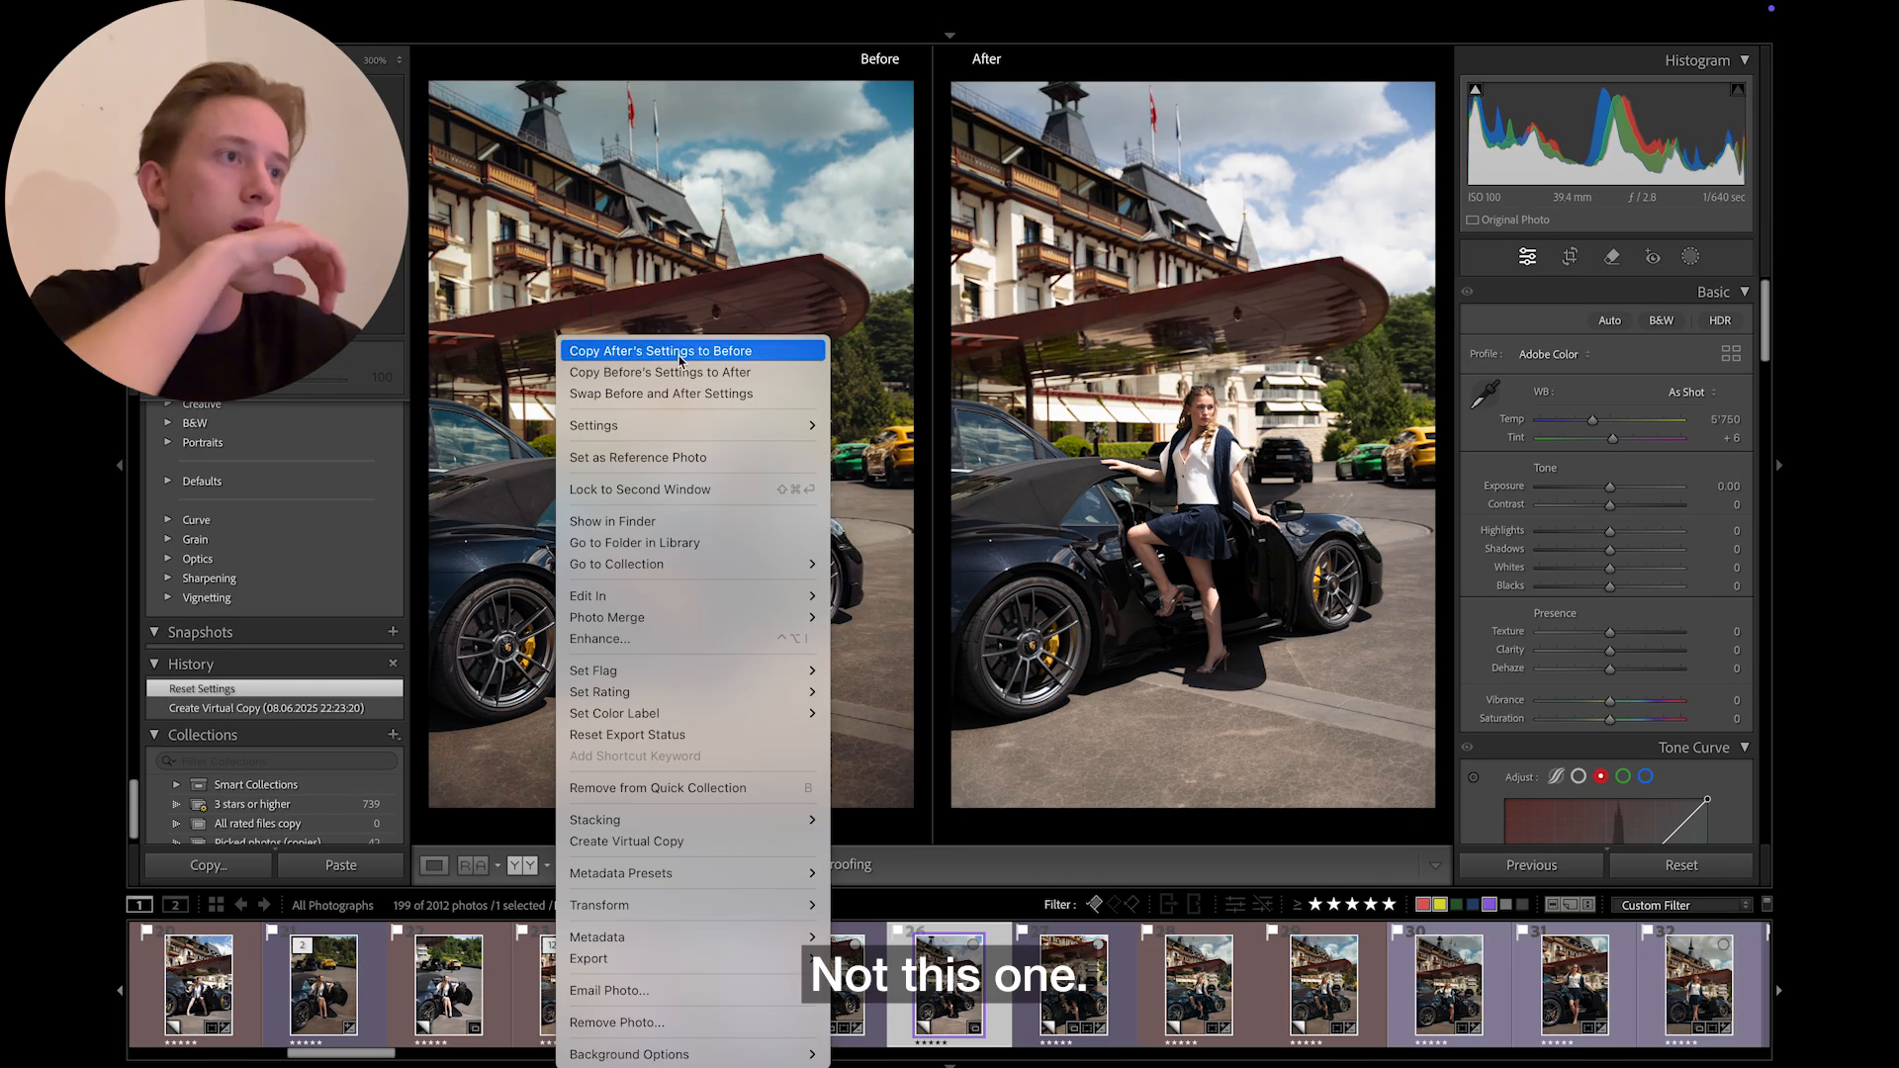
{"action": "left_click", "coordinate": [642, 368]}
{"action": "left_click", "coordinate": [381, 708]}
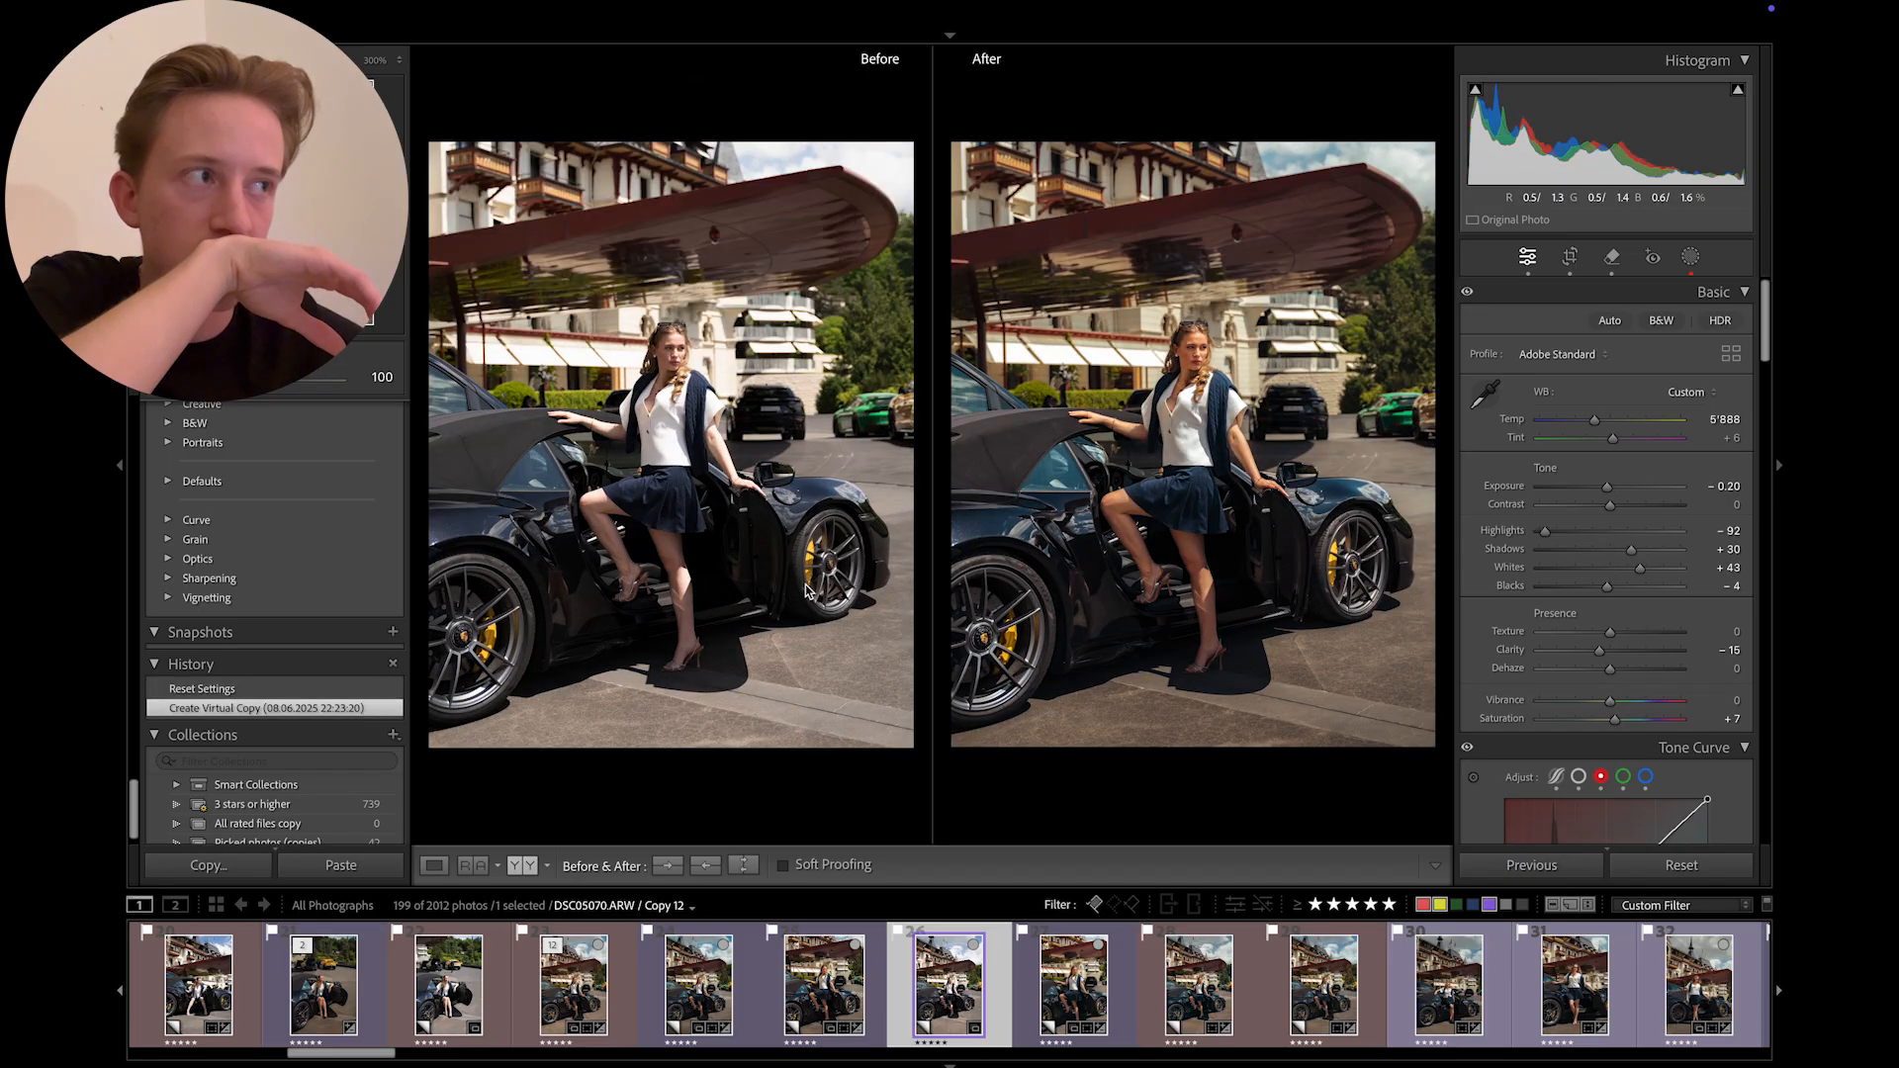
{"action": "left_click", "coordinate": [434, 866]}
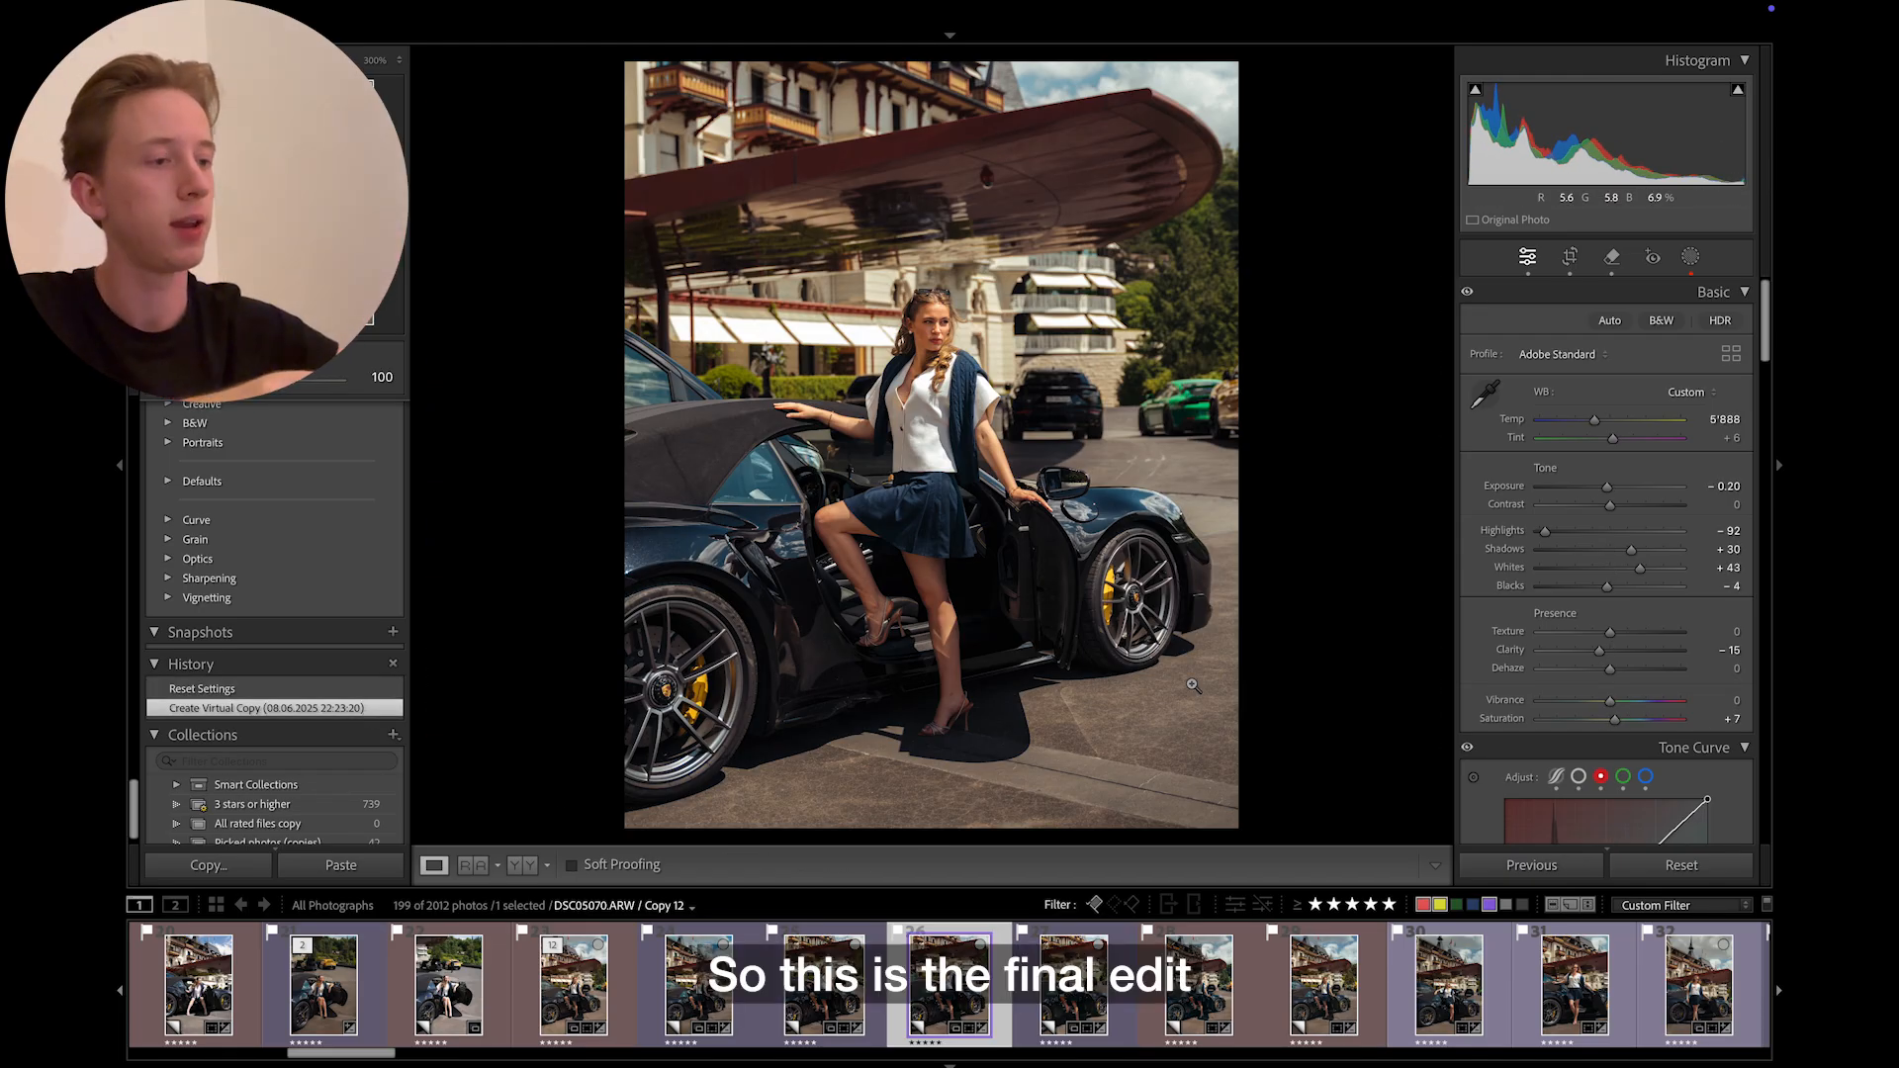
- View the Before state and zoom in on the woman to examine the highlights, and return to the edited version
{"action": "key", "text": "alt+backslash"}
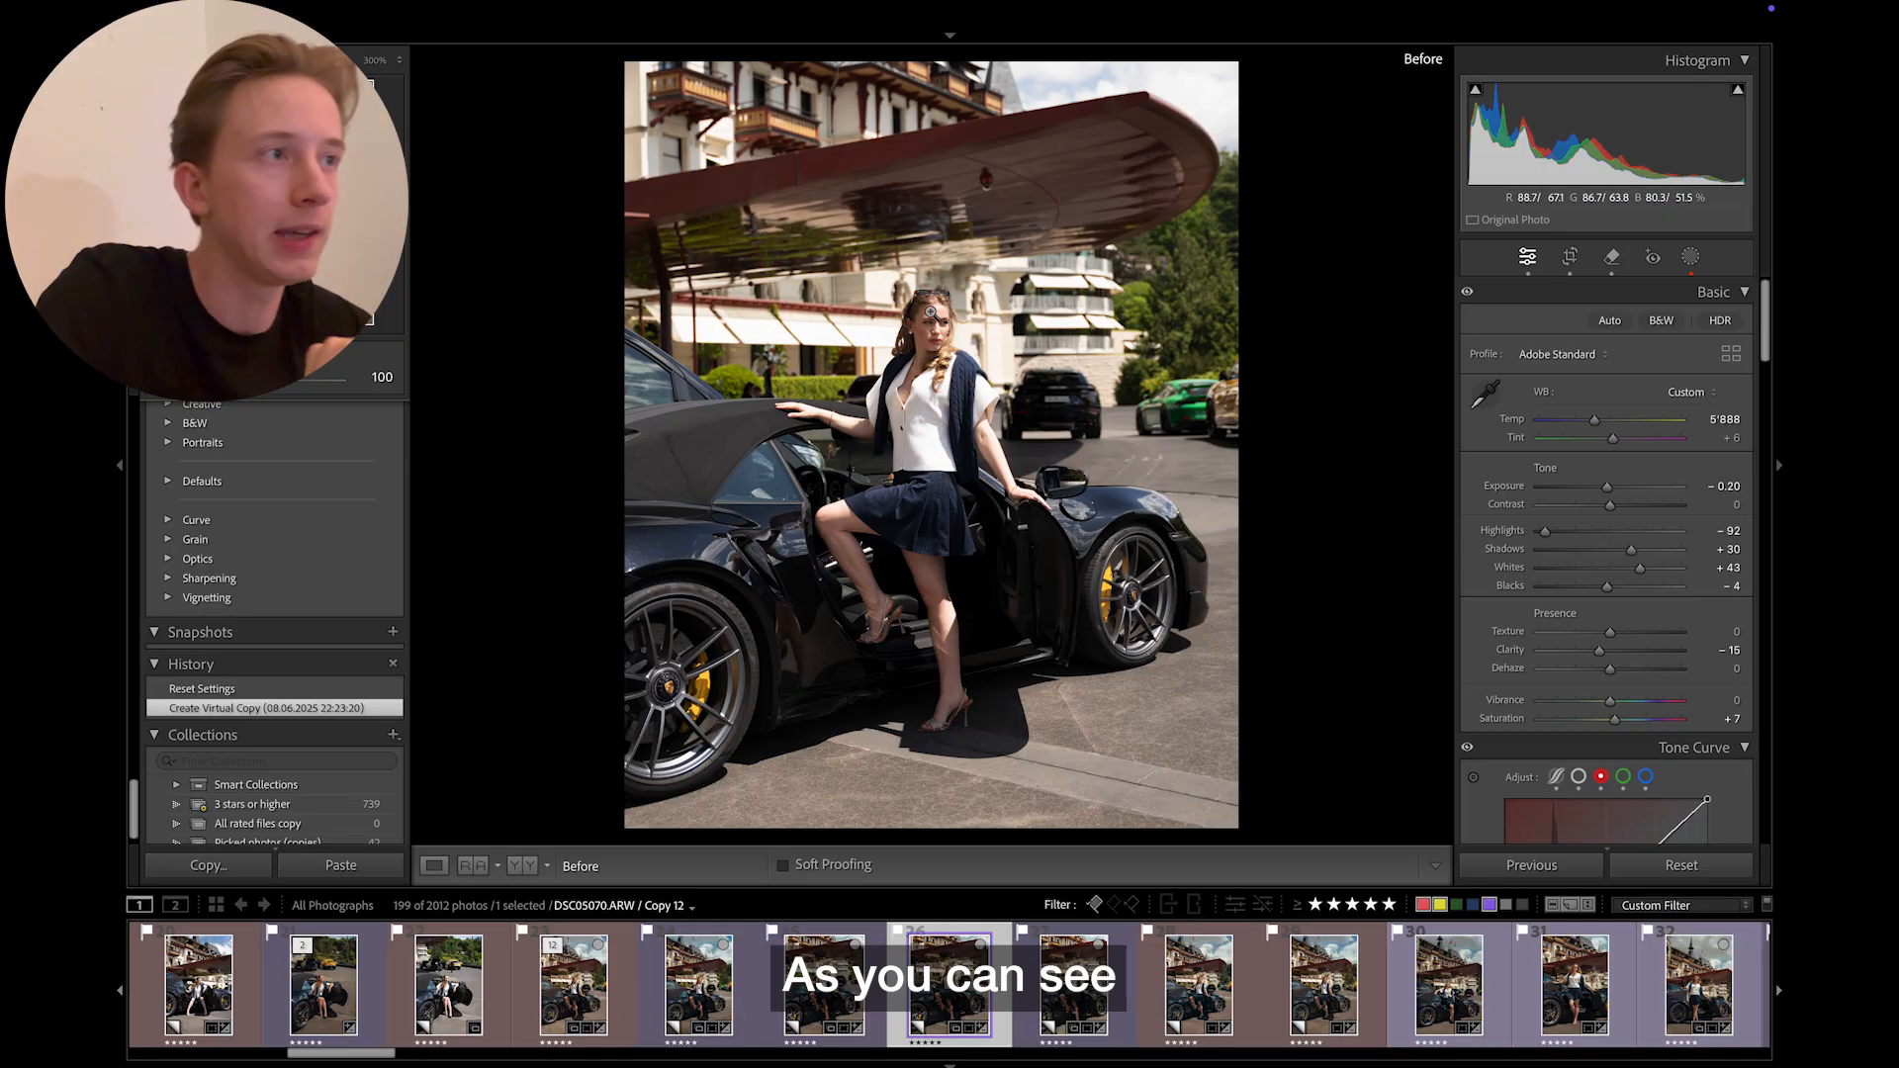
{"action": "left_click", "coordinate": [970, 339]}
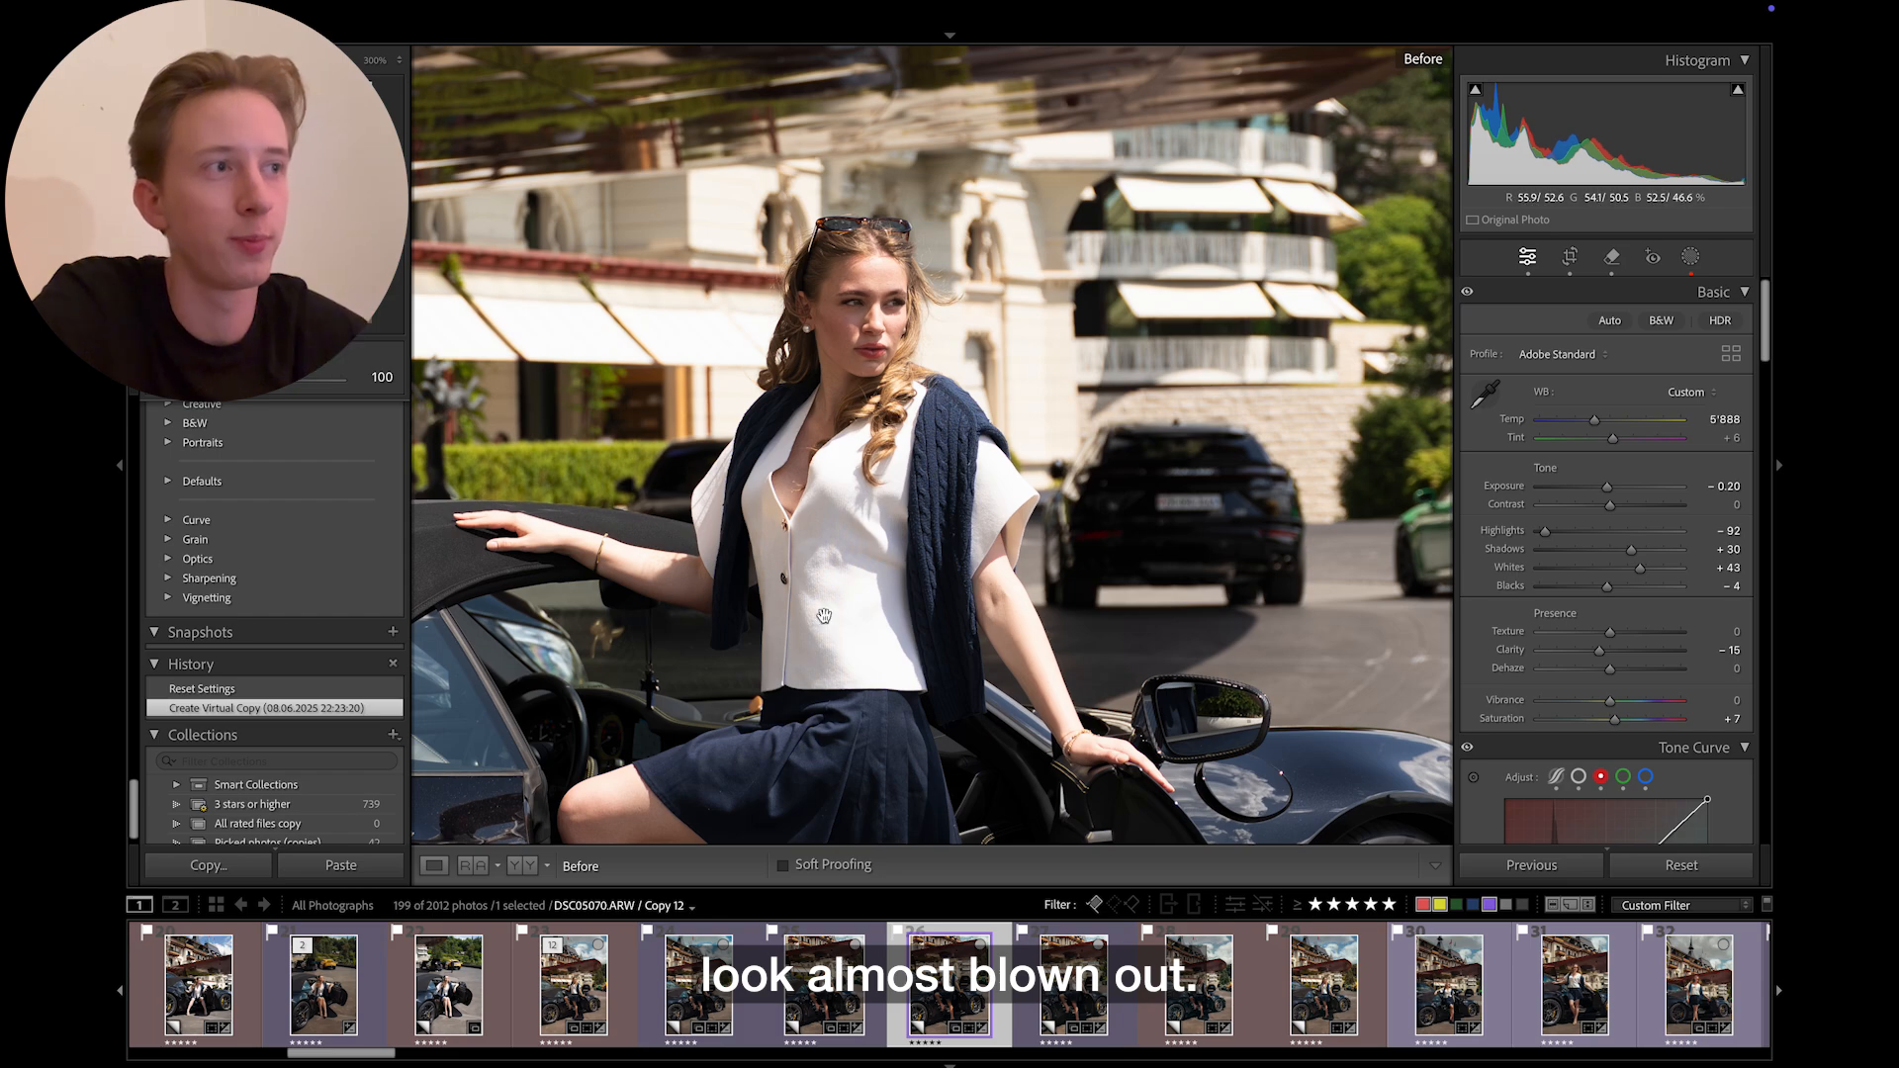
{"action": "left_click", "coordinate": [869, 745]}
{"action": "key", "text": "backslash"}
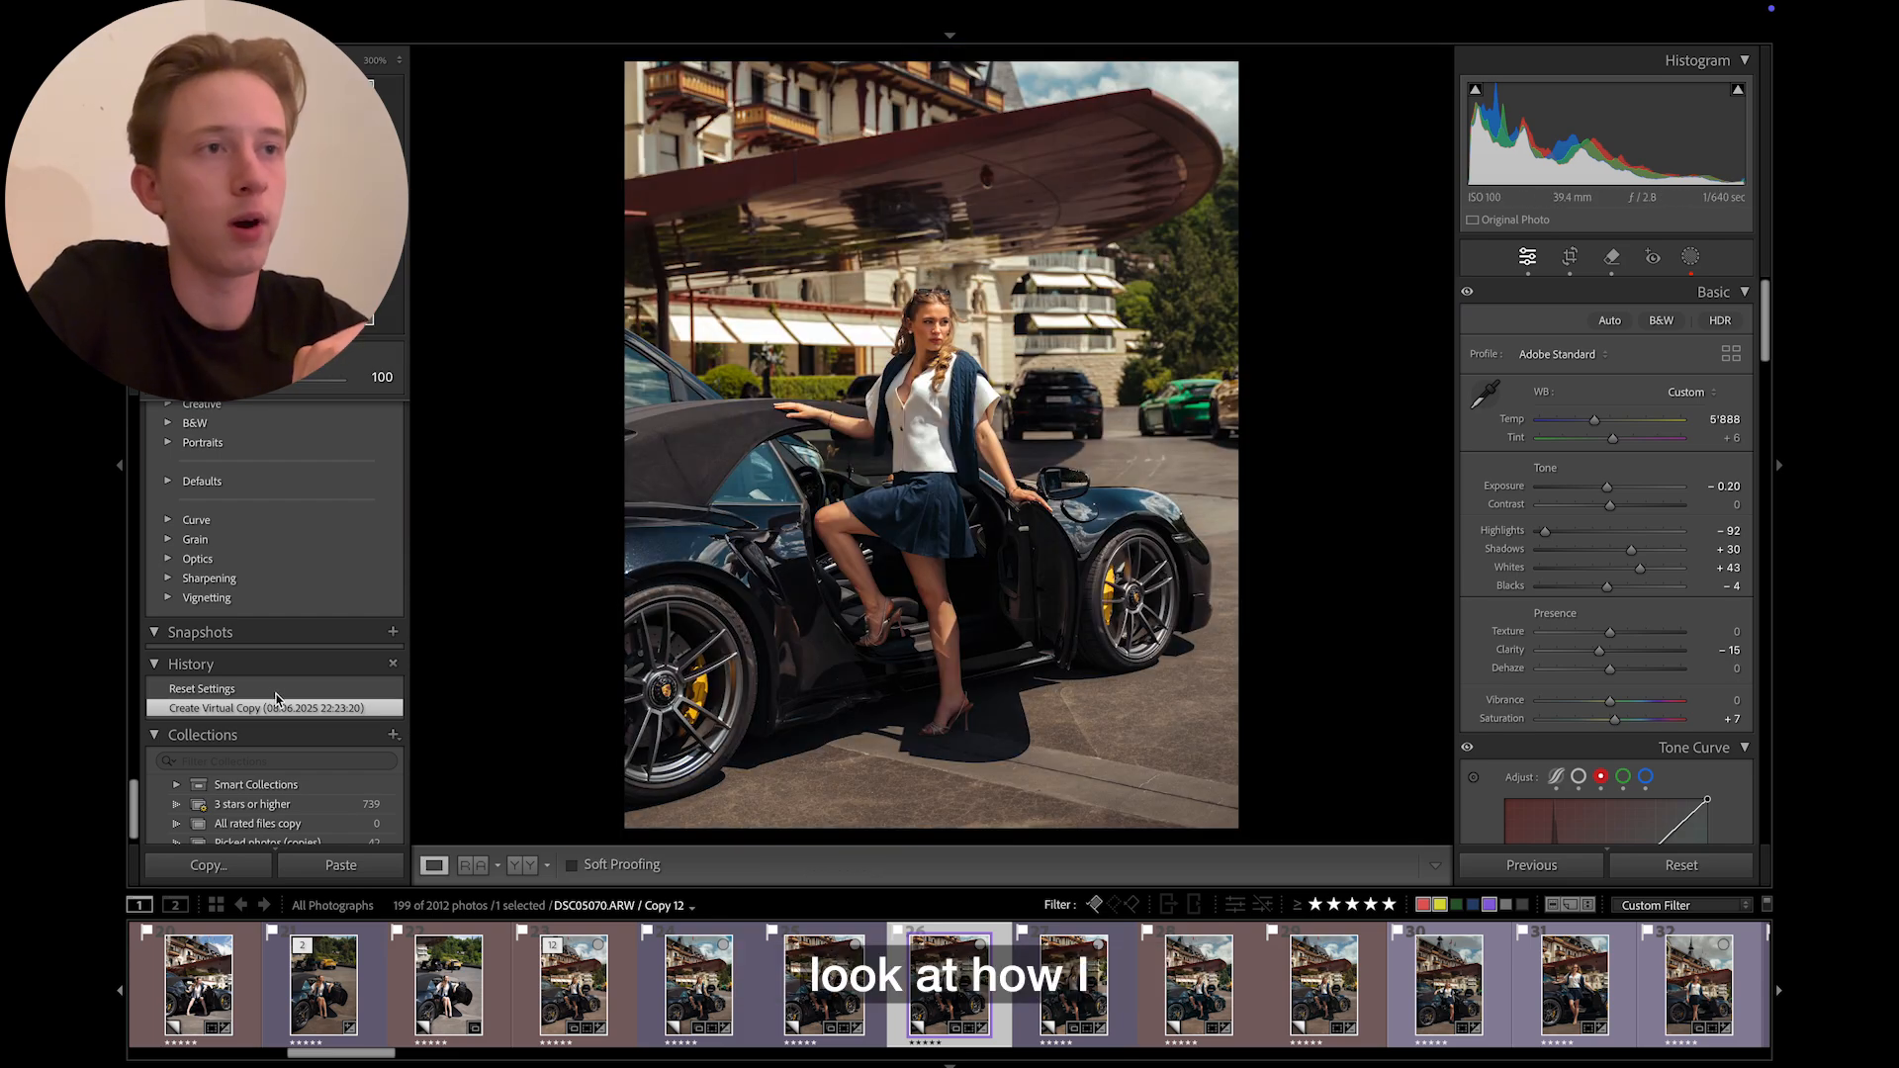
- Apply the preset 6. Nostalgic Summer to the virtual copy and set the preset amount to 81
{"action": "scroll", "coordinate": [275, 698], "scroll_direction": "up", "scroll_amount": 10}
{"action": "scroll", "coordinate": [275, 699], "scroll_direction": "up", "scroll_amount": 2}
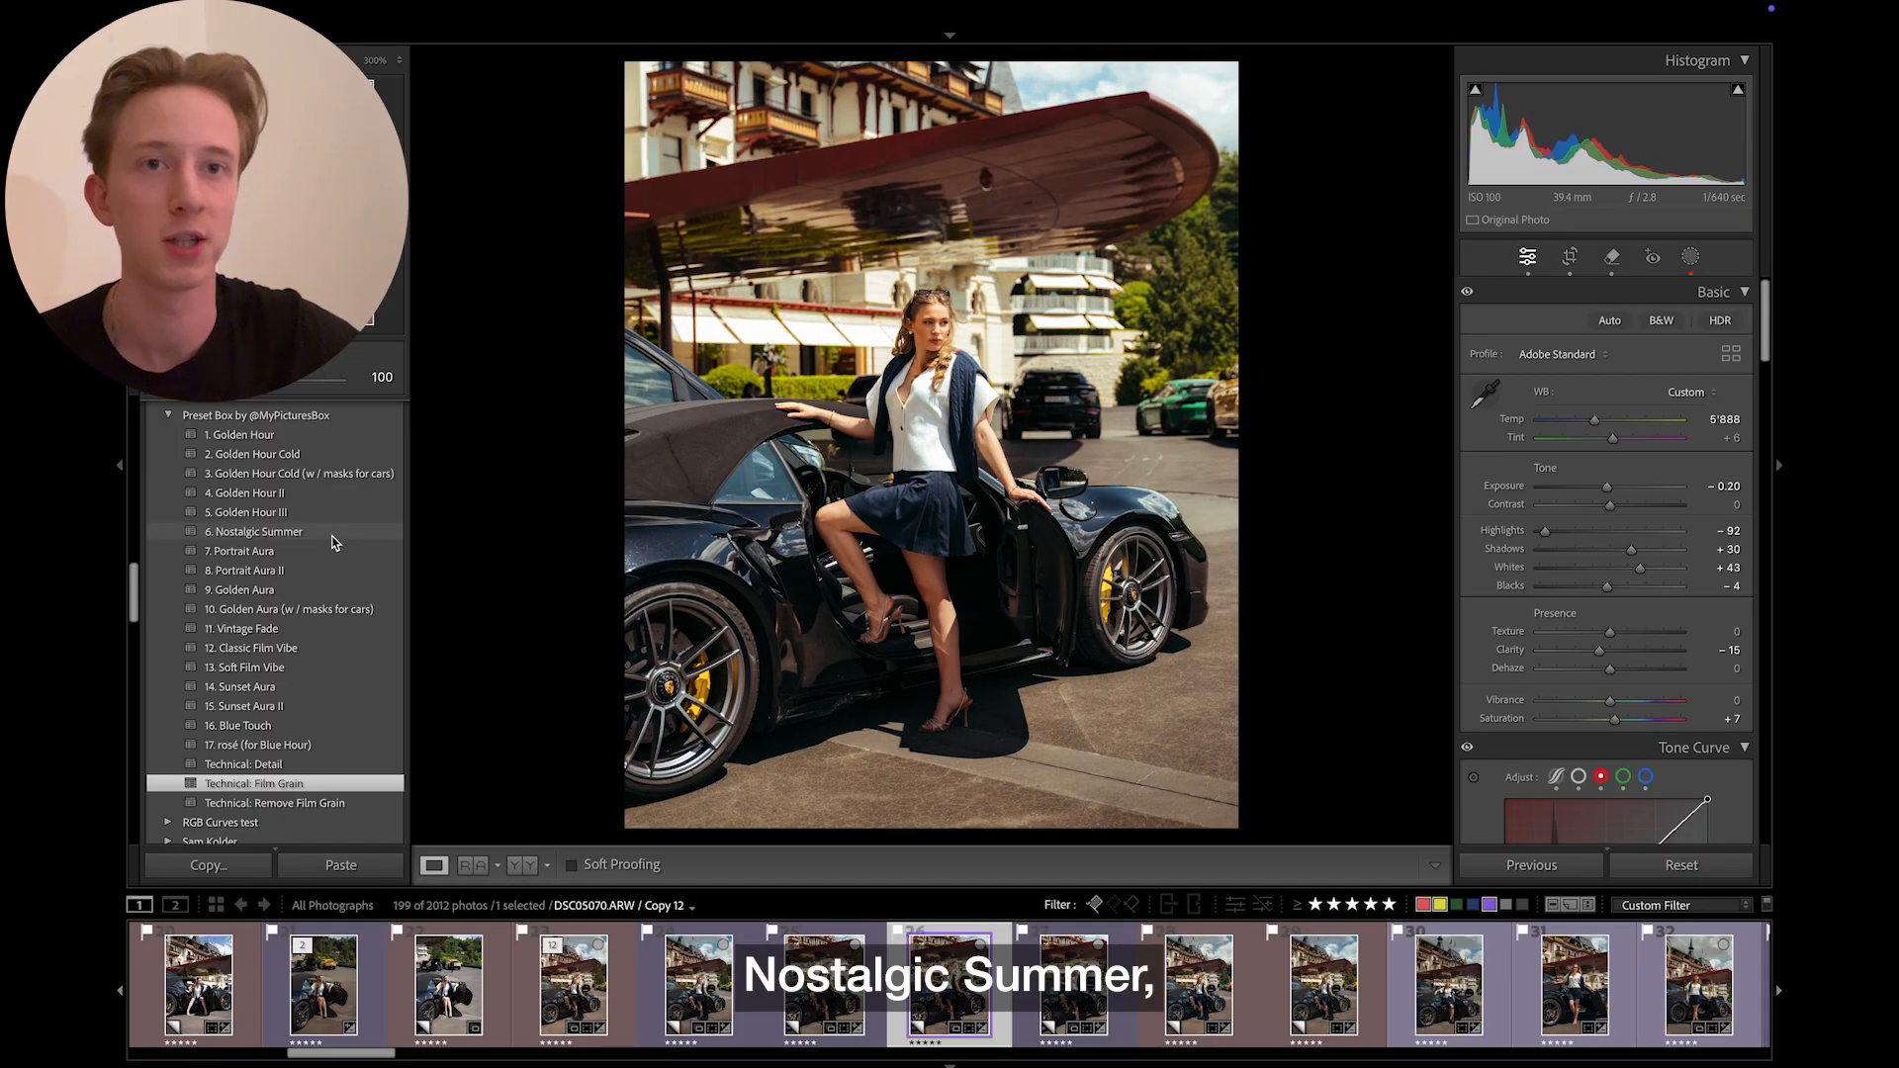
{"action": "left_click", "coordinate": [334, 541]}
{"action": "scroll", "coordinate": [296, 594], "scroll_direction": "up", "scroll_amount": 1}
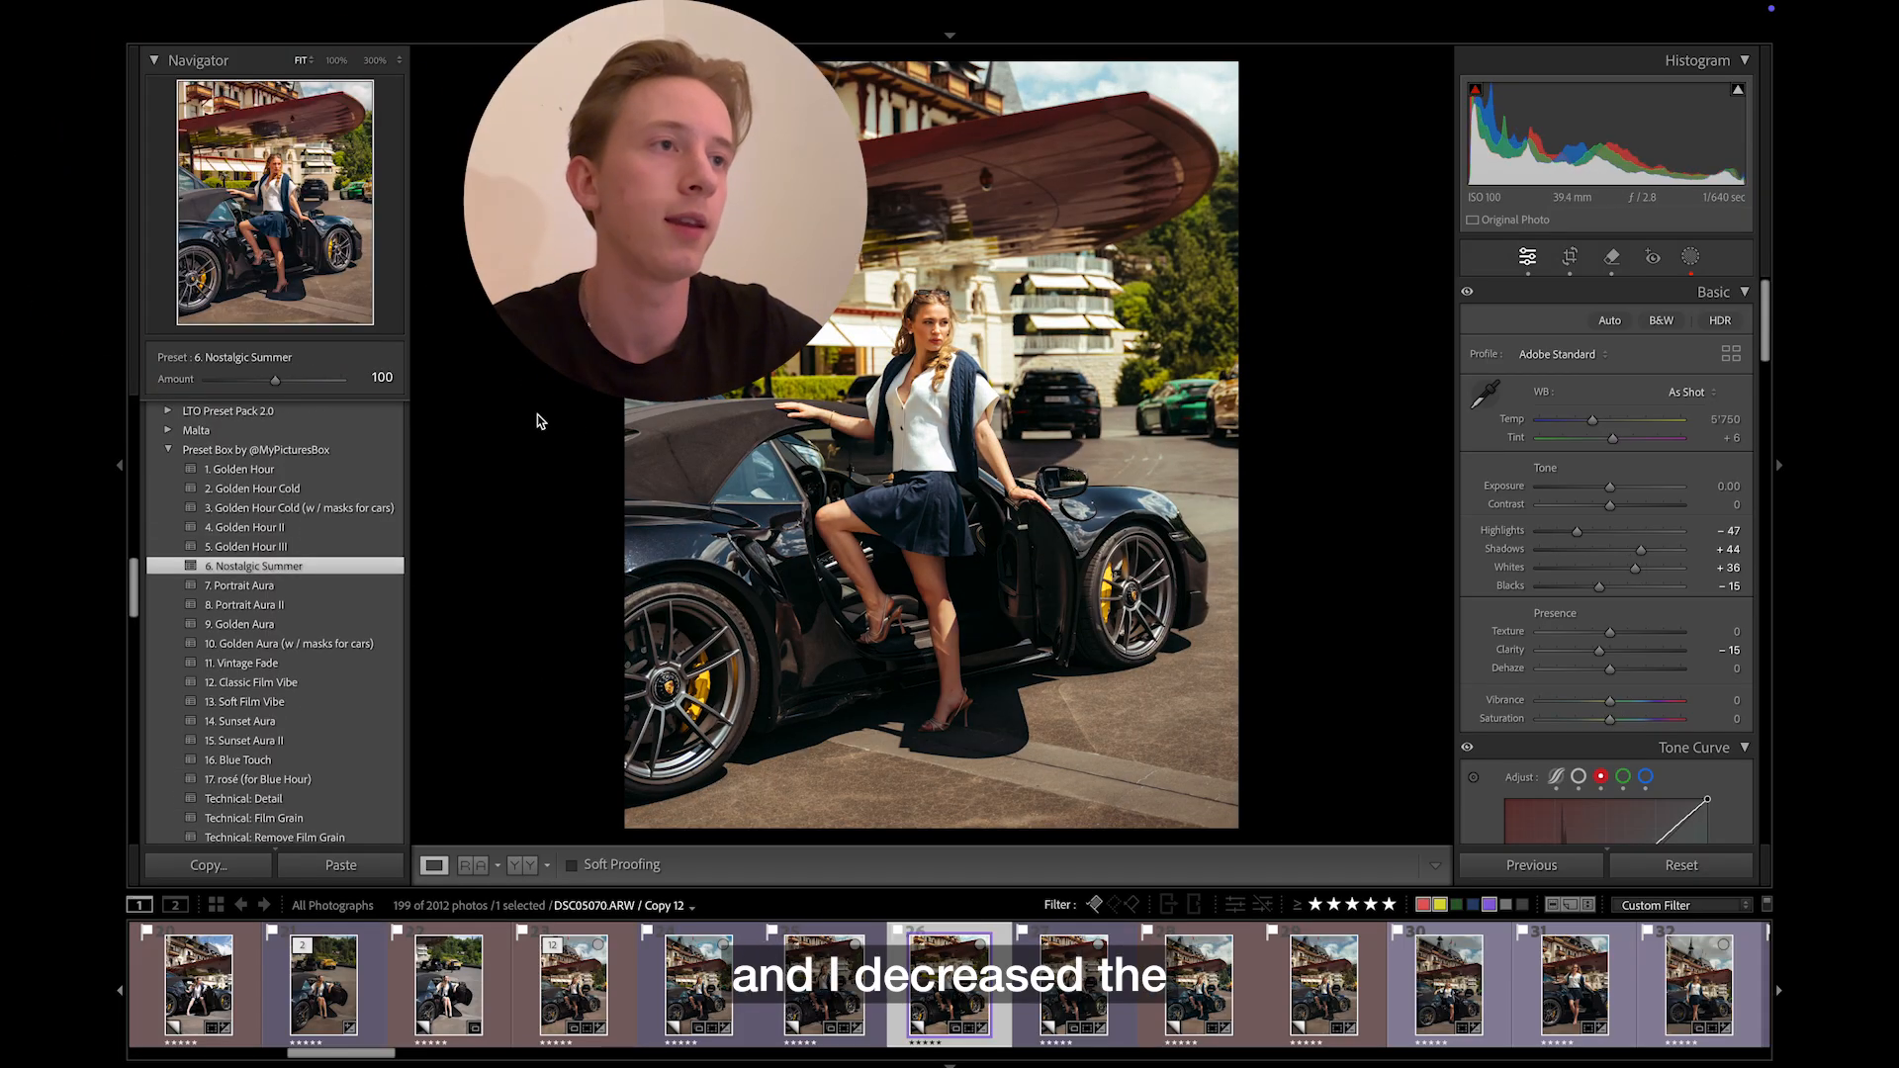
{"action": "left_click_drag", "start_coordinate": [275, 380], "coordinate": [261, 380]}
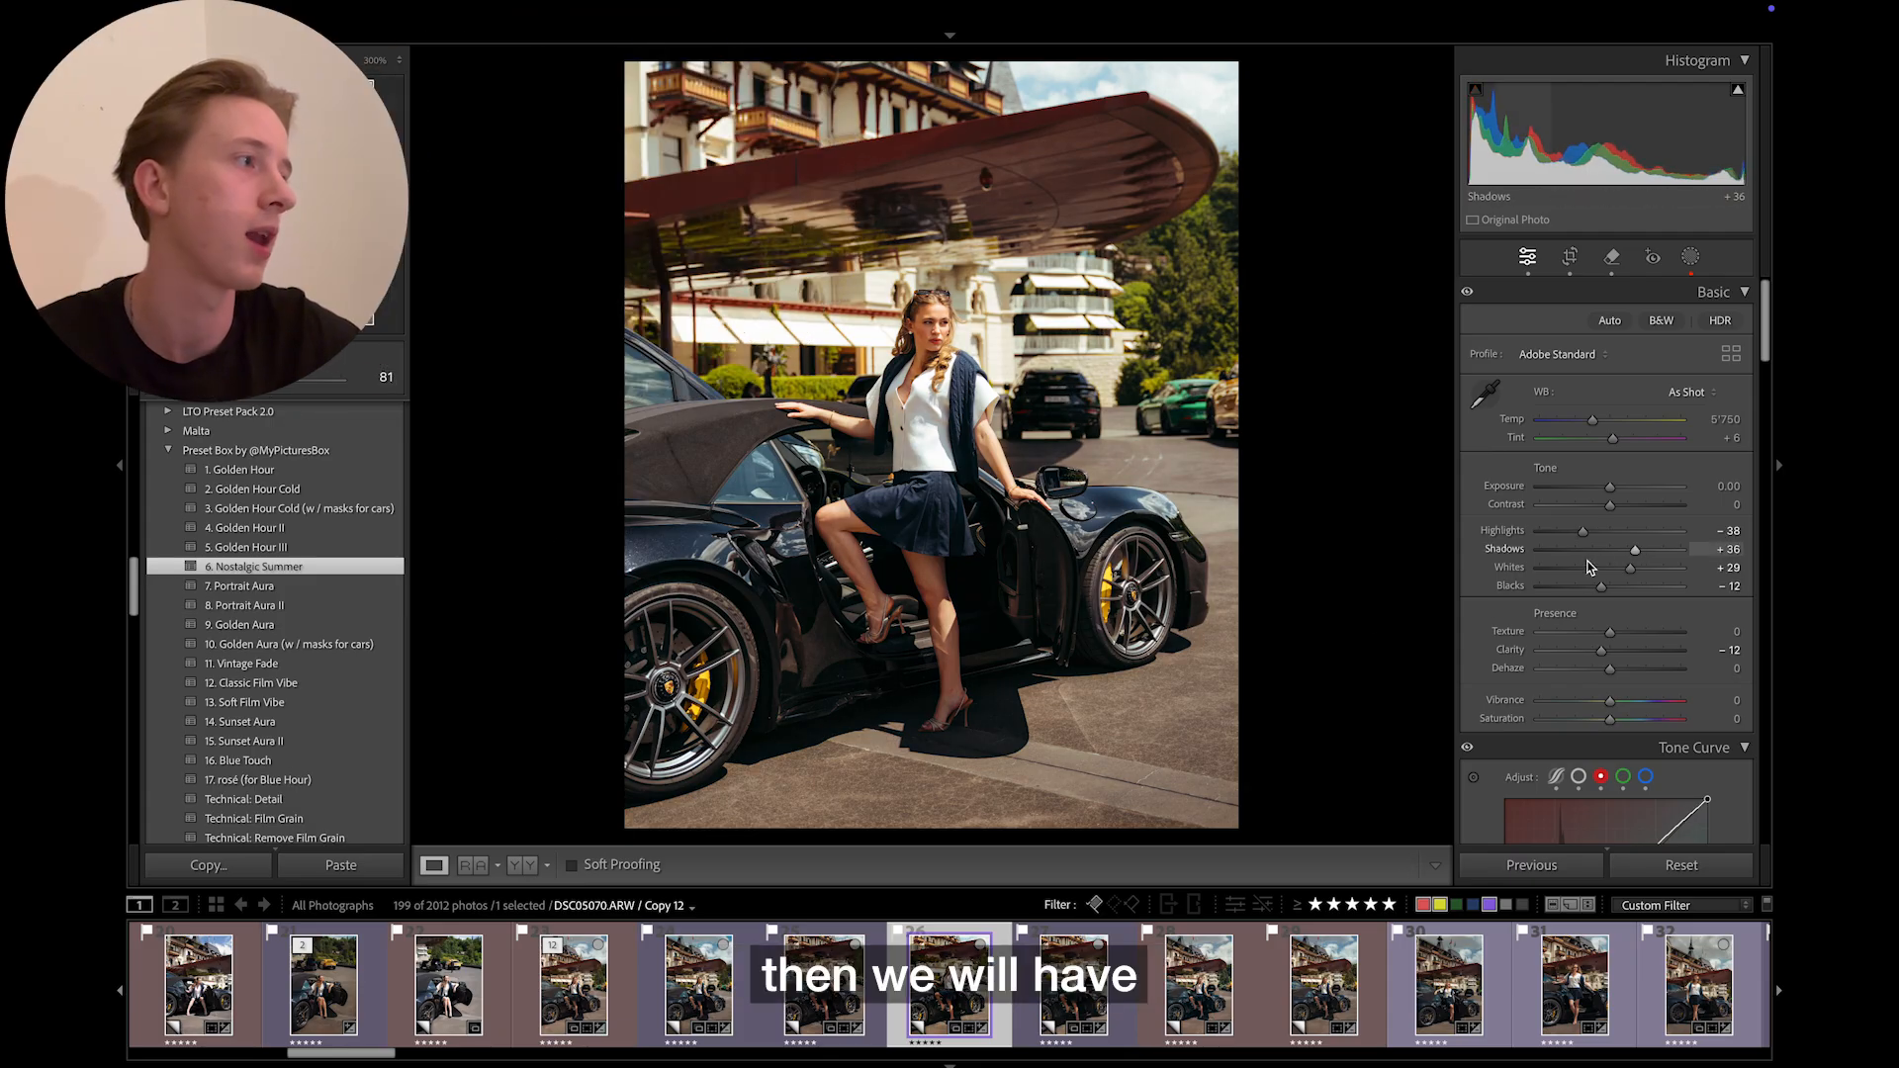
- Lower Highlights to -93 and set the white balance temperature to 5,656
{"action": "left_click_drag", "start_coordinate": [1585, 535], "coordinate": [1550, 538]}
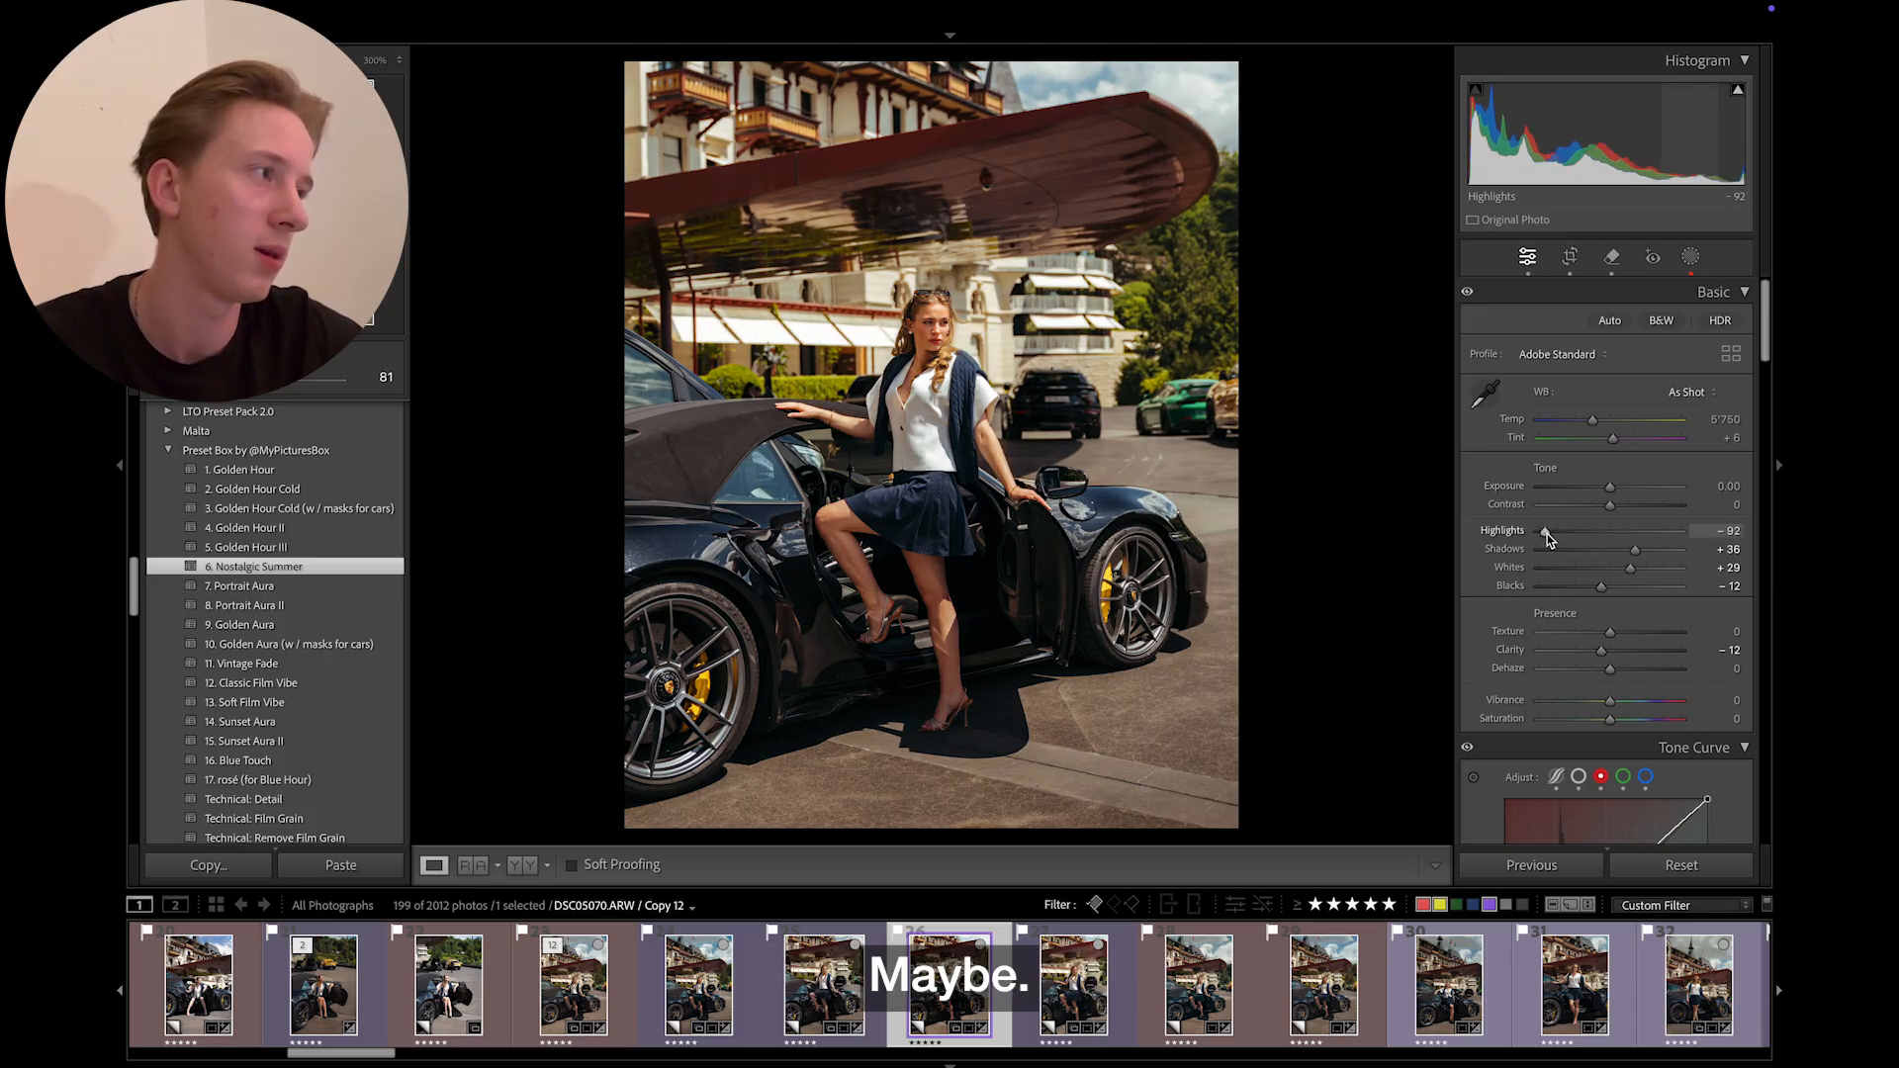
{"action": "left_click_drag", "start_coordinate": [1546, 534], "coordinate": [1547, 534]}
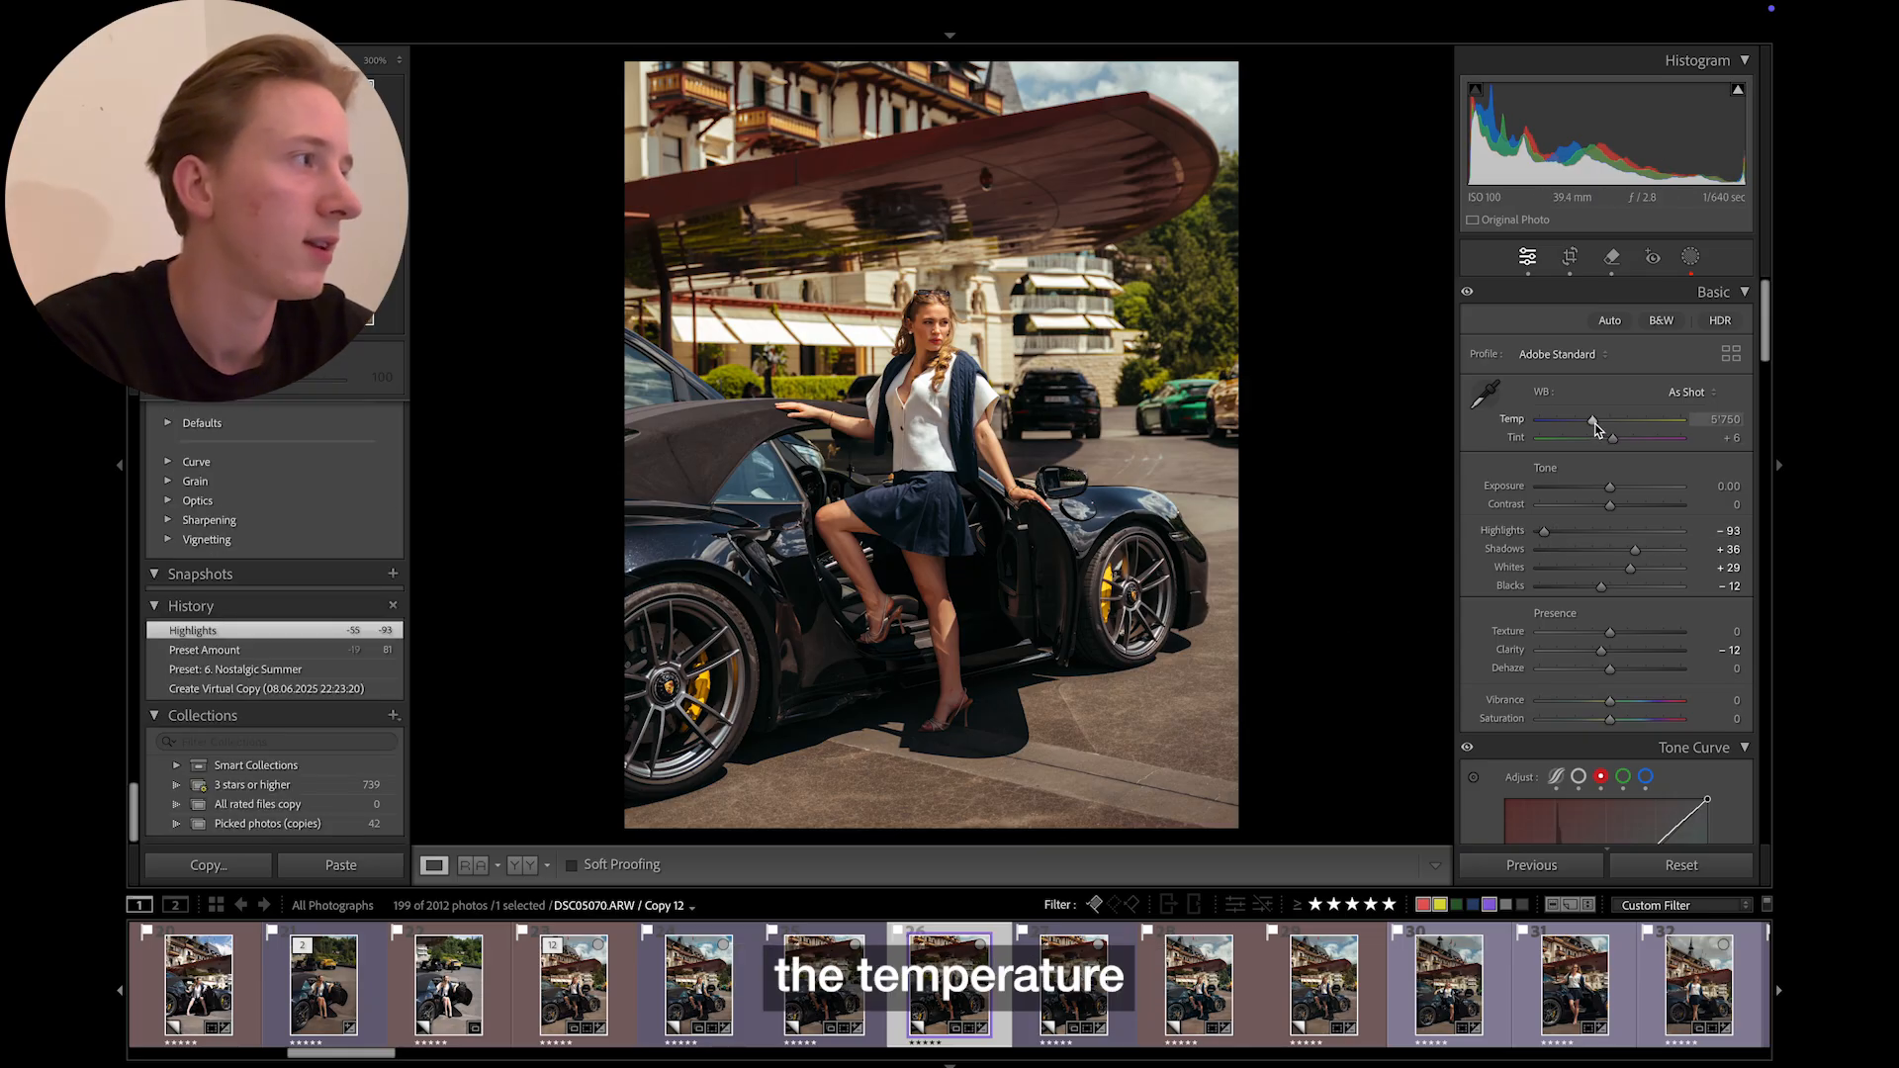
{"action": "left_click_drag", "start_coordinate": [1594, 425], "coordinate": [1593, 428]}
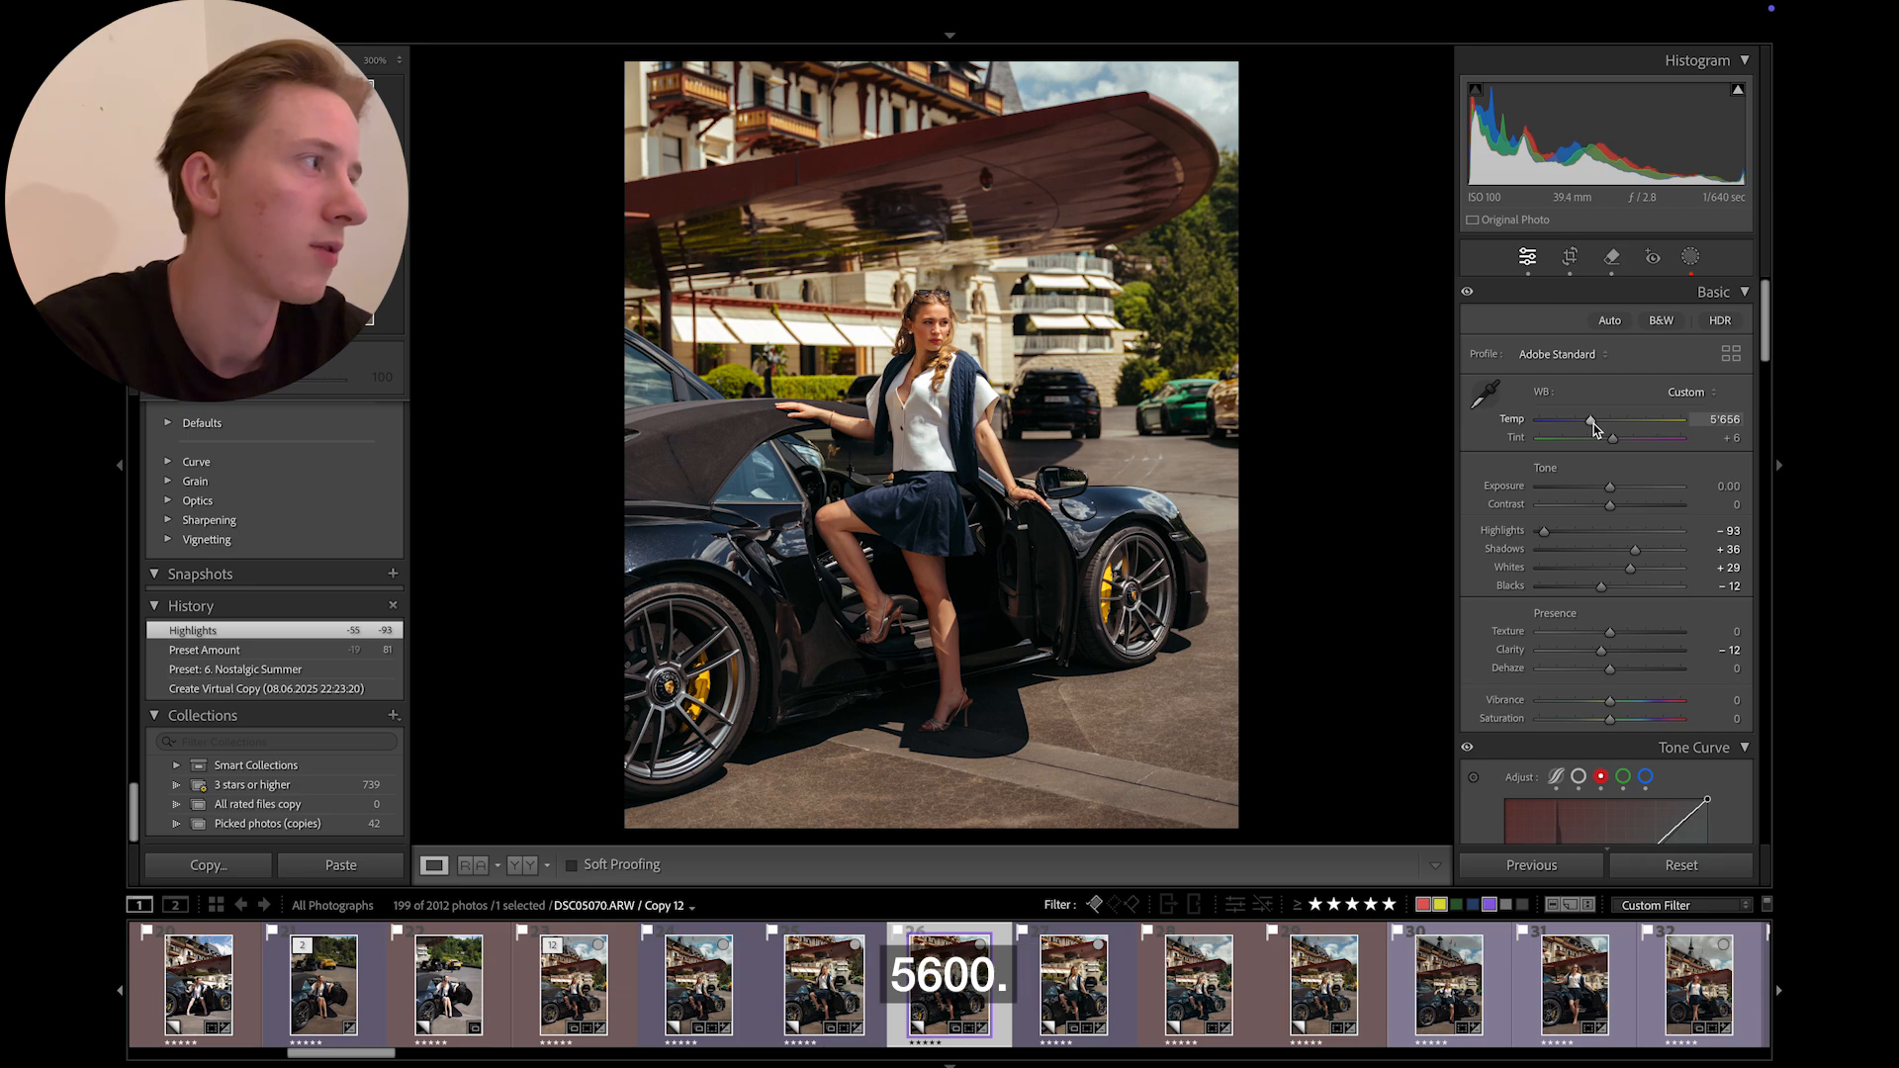
- Set the white balance temperature to 5,638 and lower the yellow saturation in the Color Mixer to -21
{"action": "left_click_drag", "start_coordinate": [1592, 427], "coordinate": [1594, 428]}
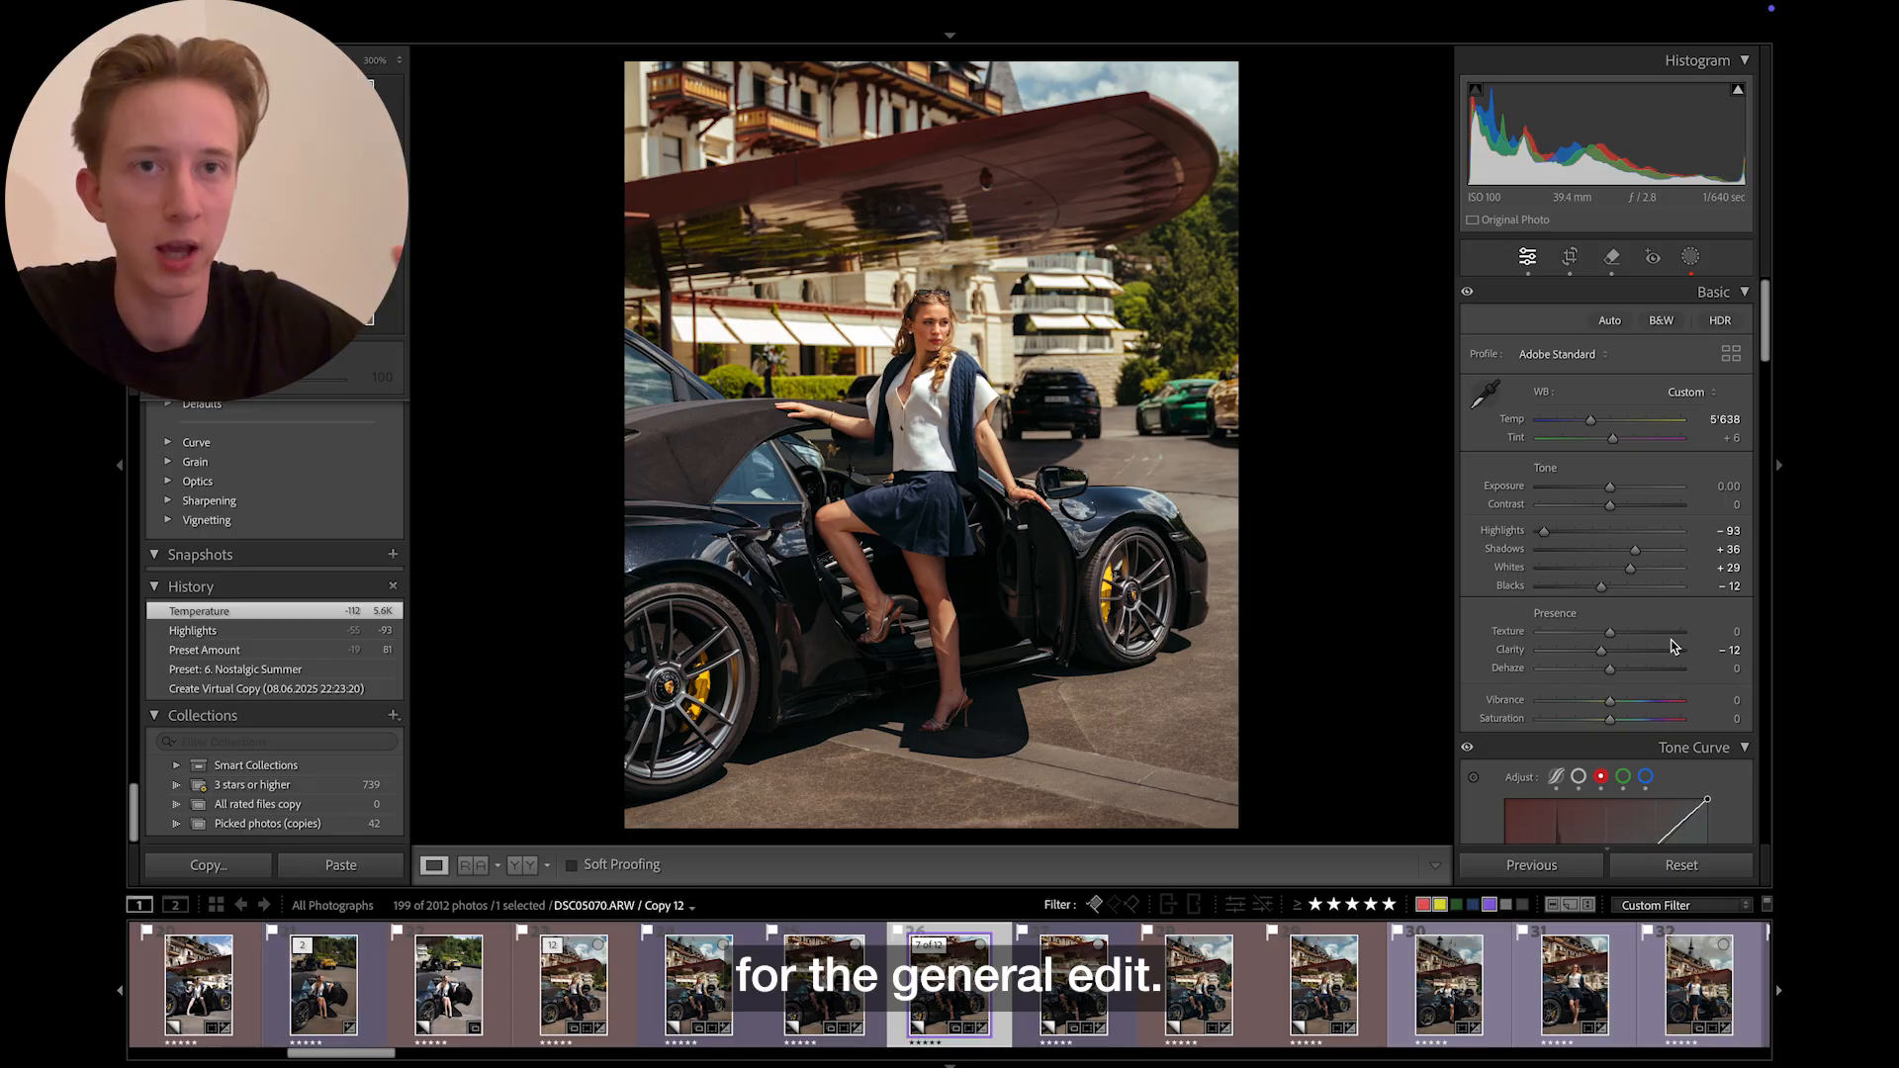
{"action": "scroll", "coordinate": [1651, 670], "scroll_direction": "down", "scroll_amount": 10}
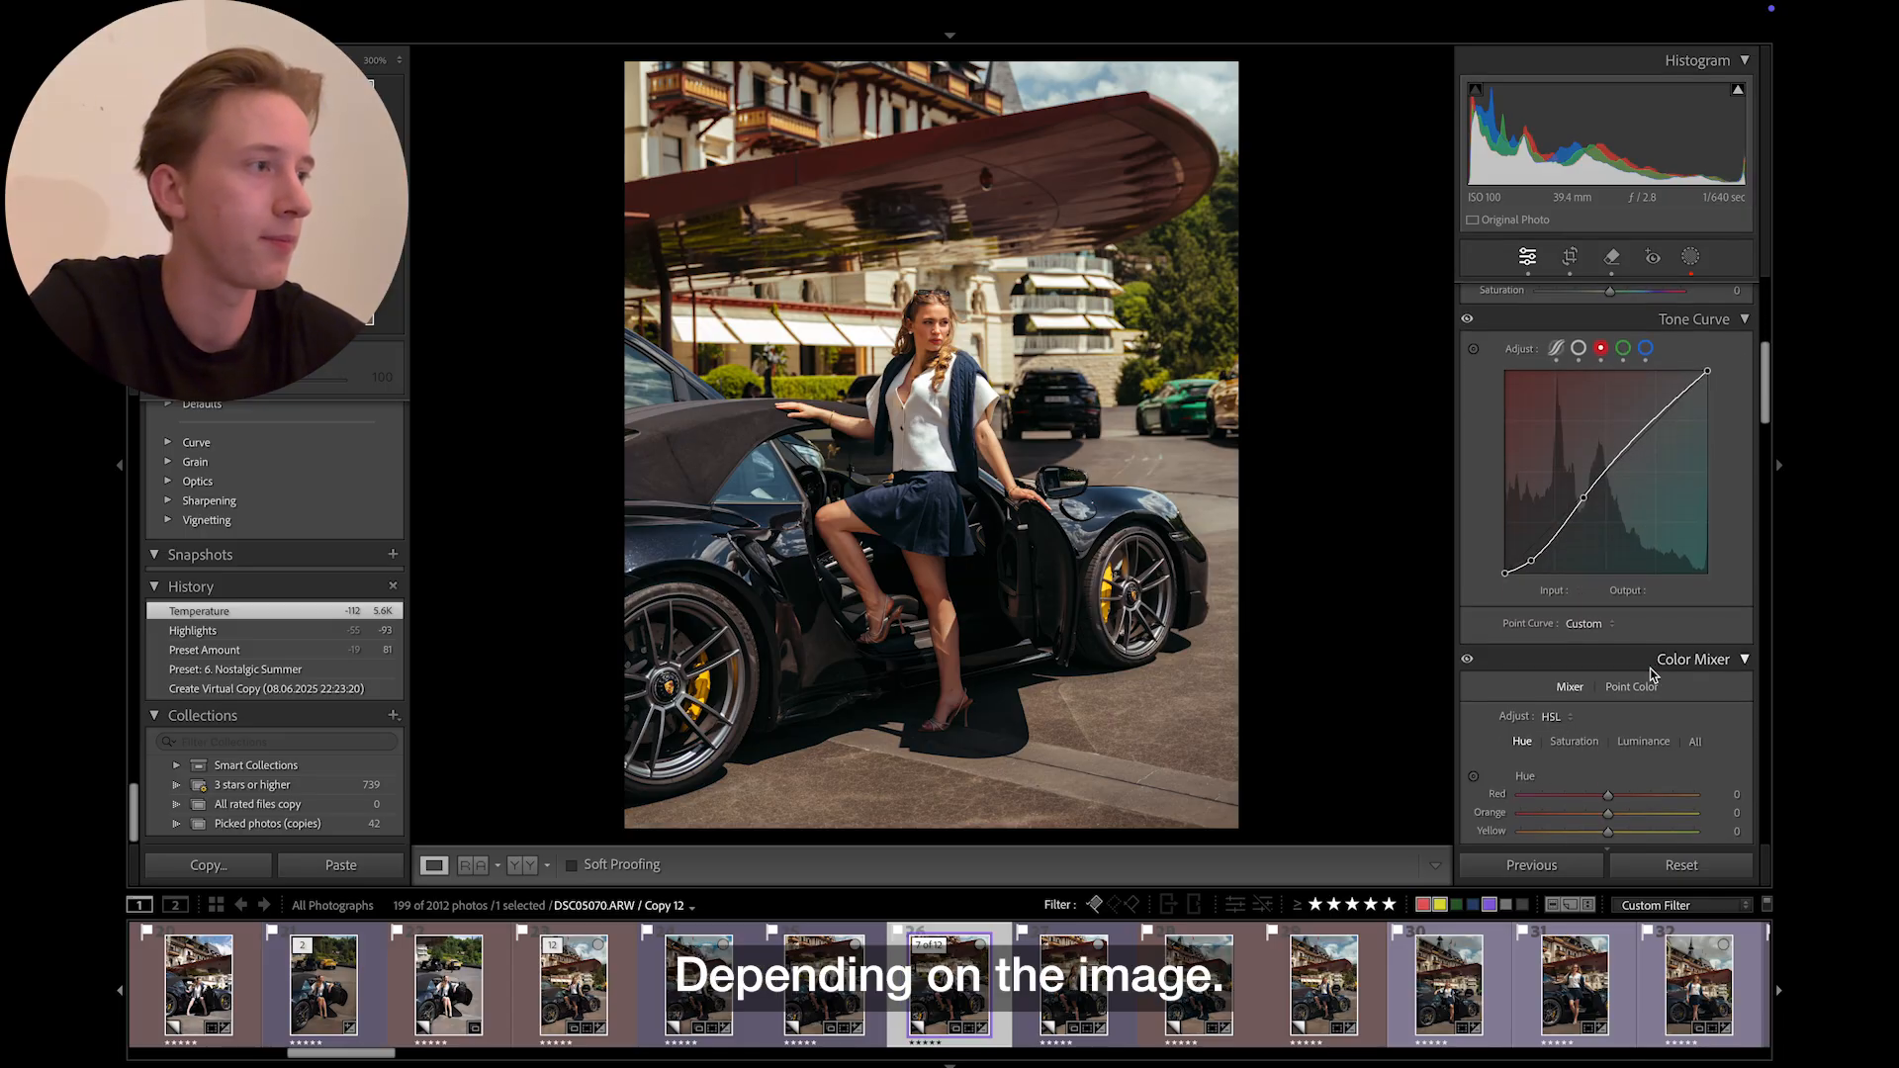
{"action": "scroll", "coordinate": [1650, 673], "scroll_direction": "up", "scroll_amount": 1}
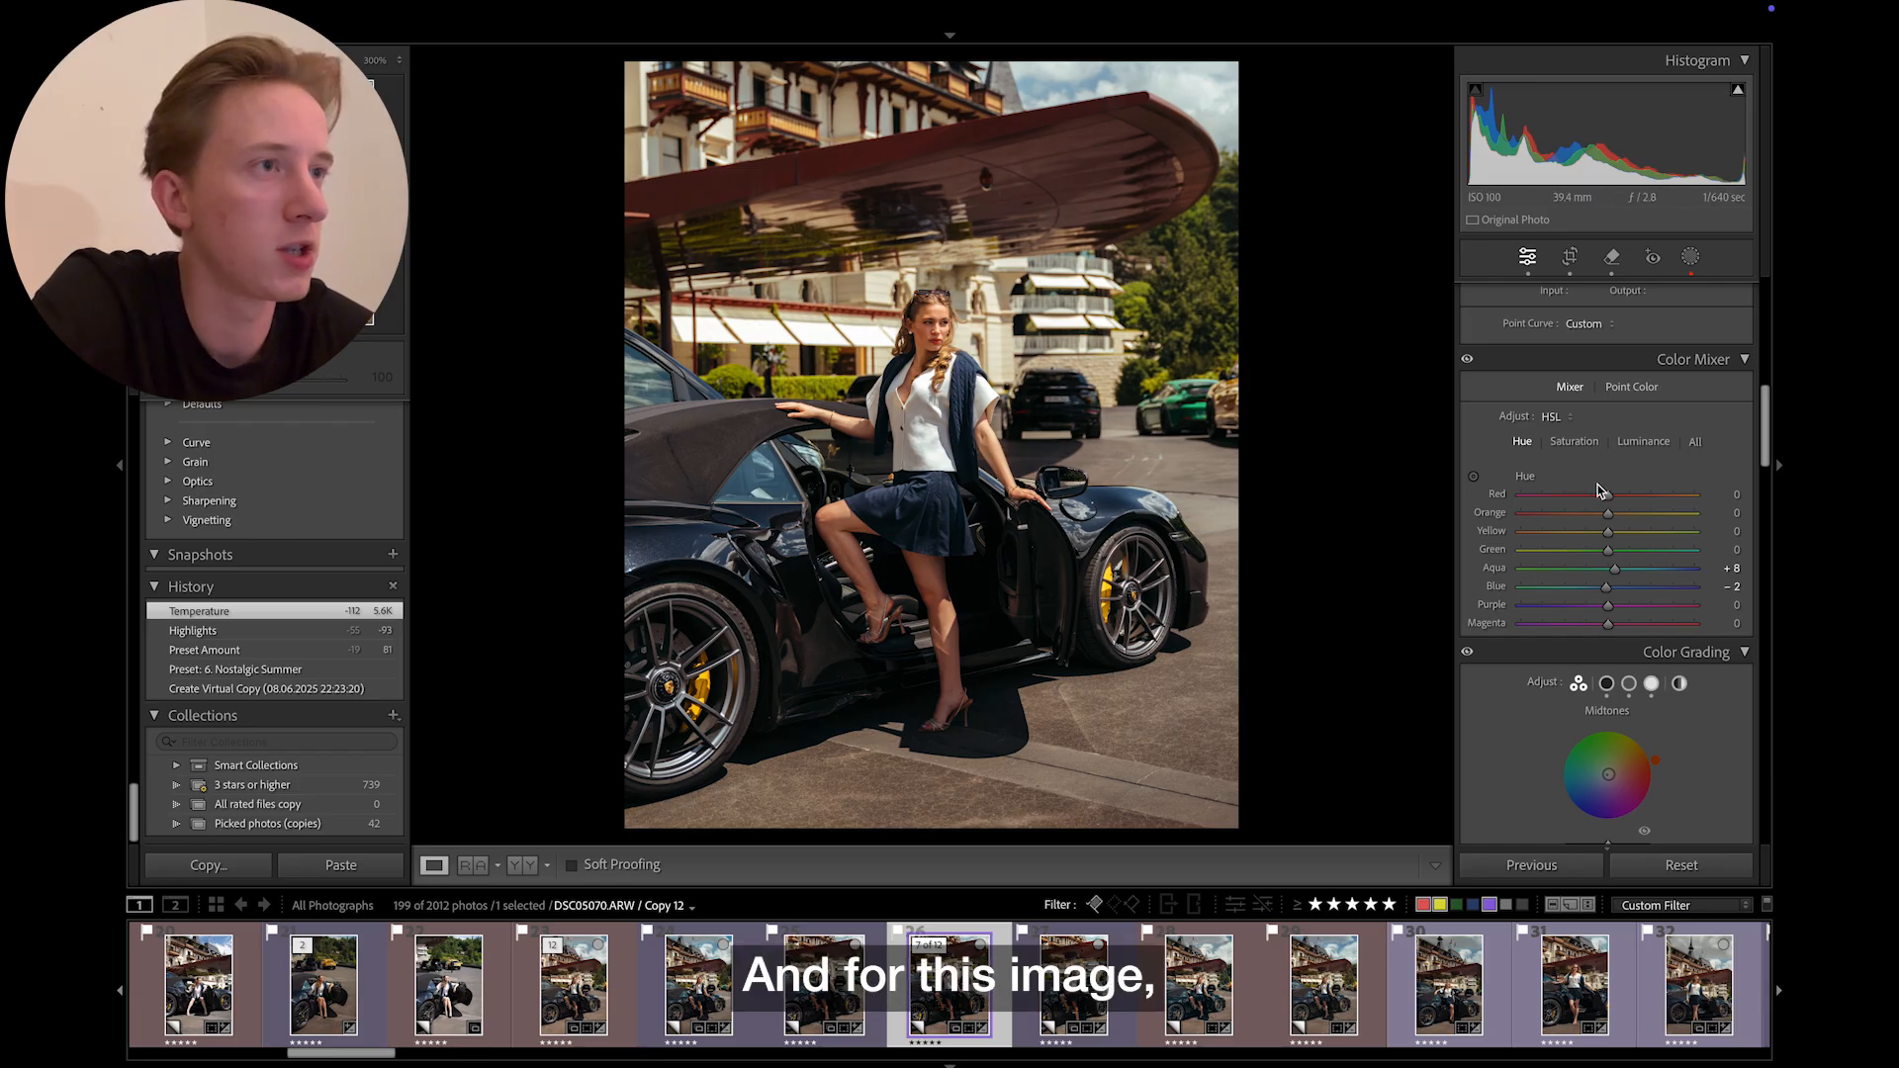
{"action": "left_click", "coordinate": [1572, 443]}
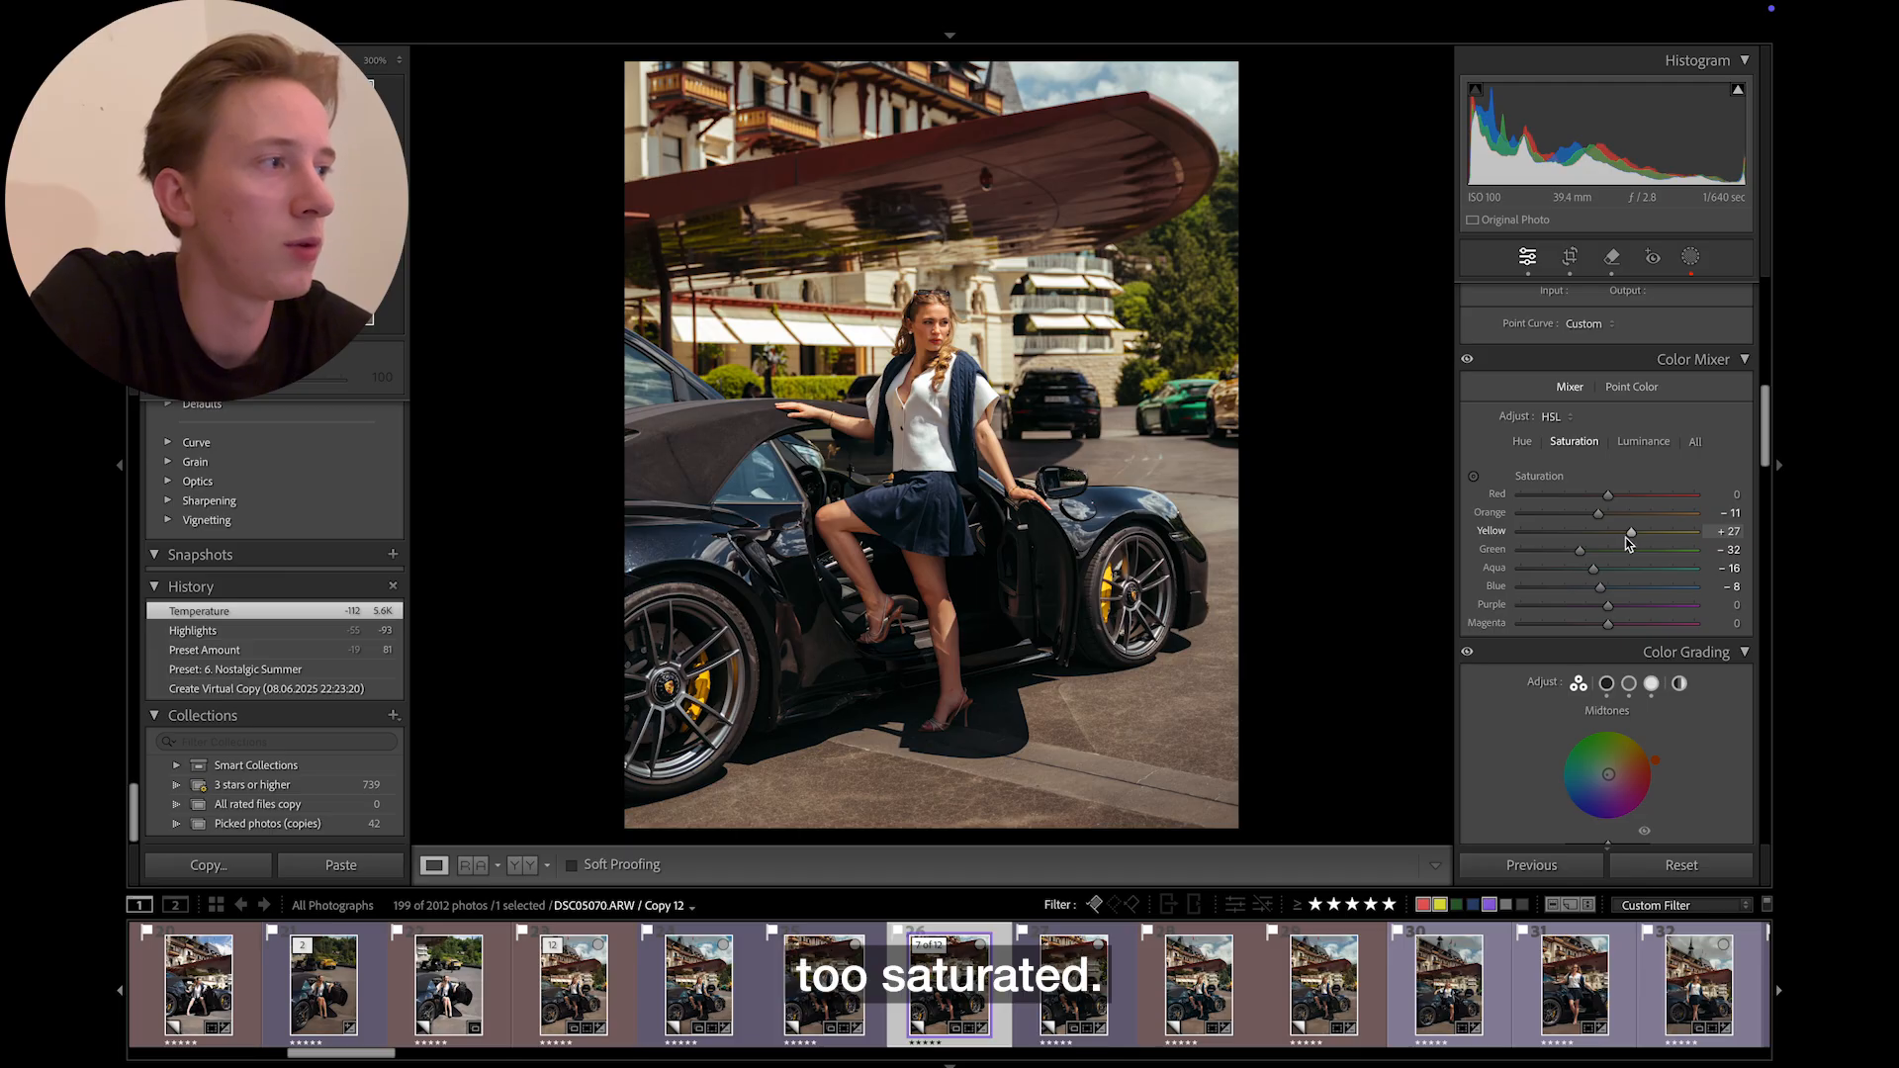
{"action": "left_click_drag", "start_coordinate": [1632, 537], "coordinate": [1590, 537]}
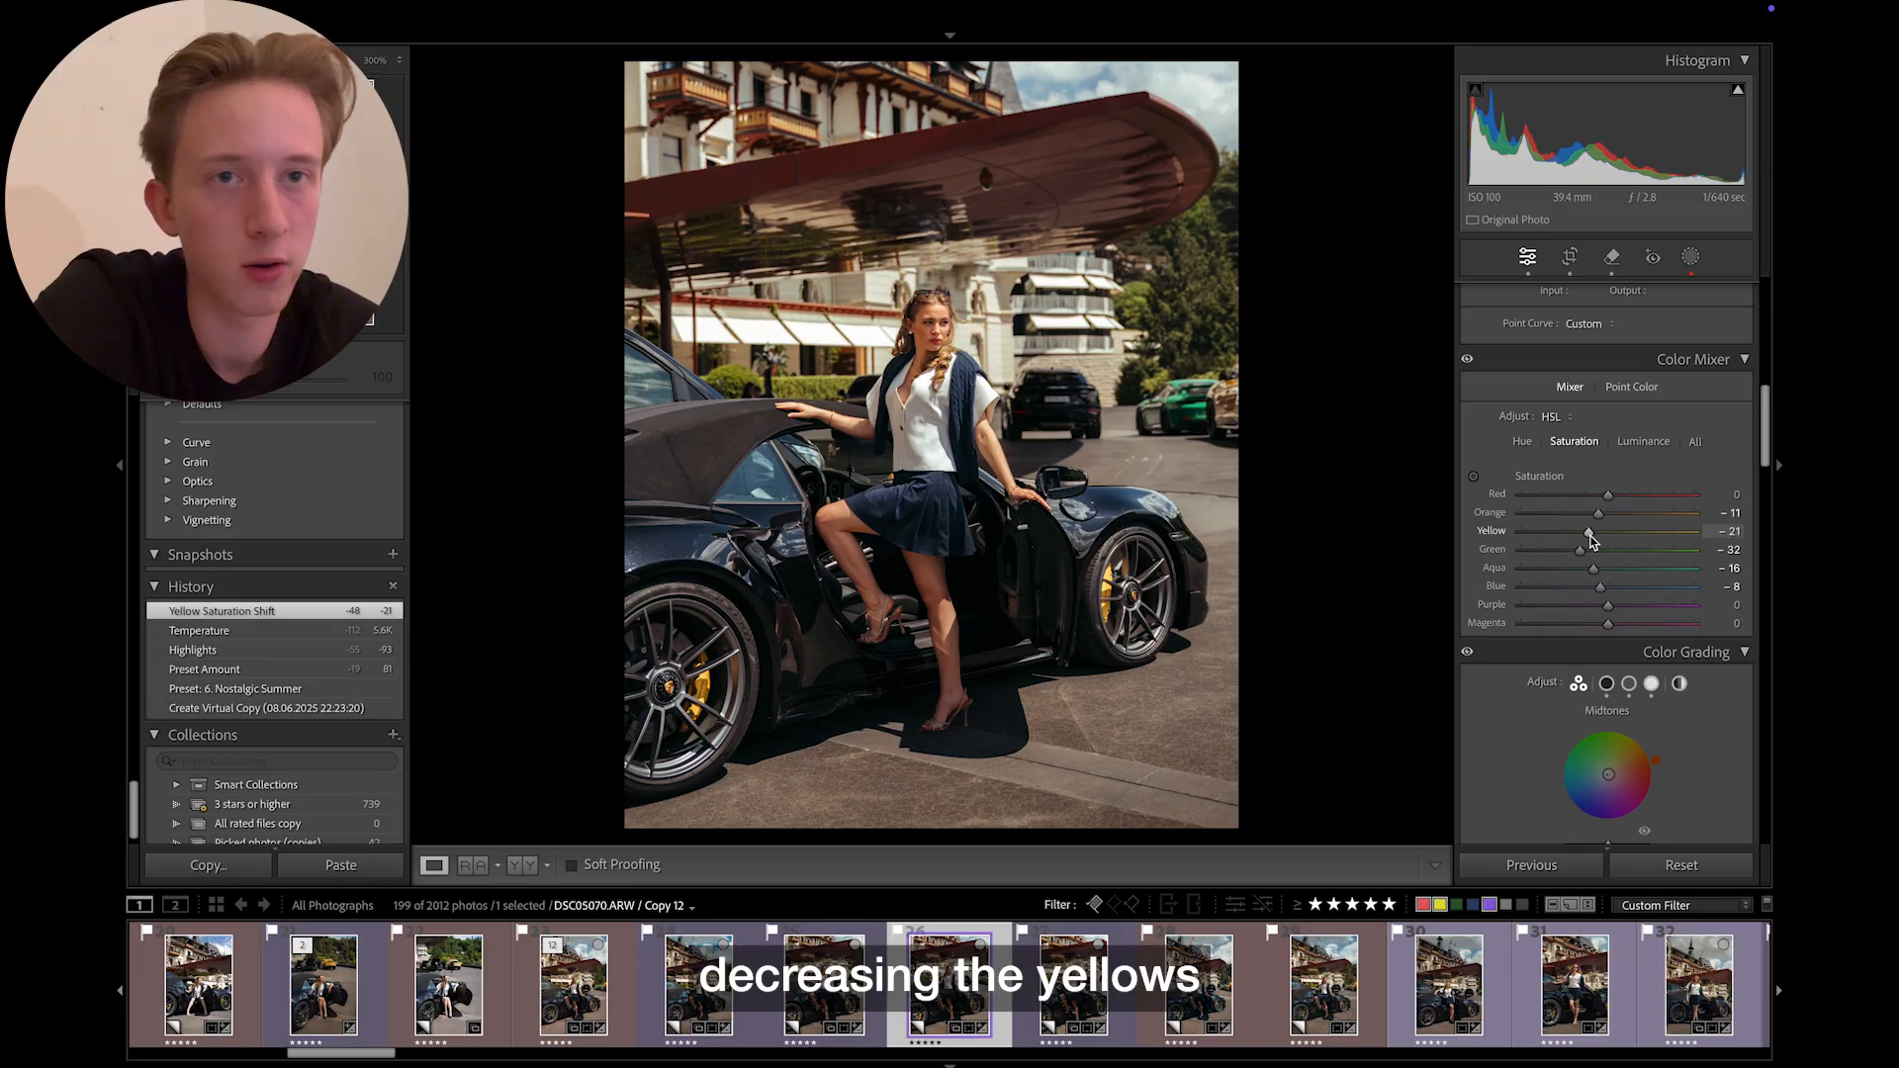
- Lower the yellow luminance to -4 and check the photo against its Before state
{"action": "left_click", "coordinate": [1642, 442]}
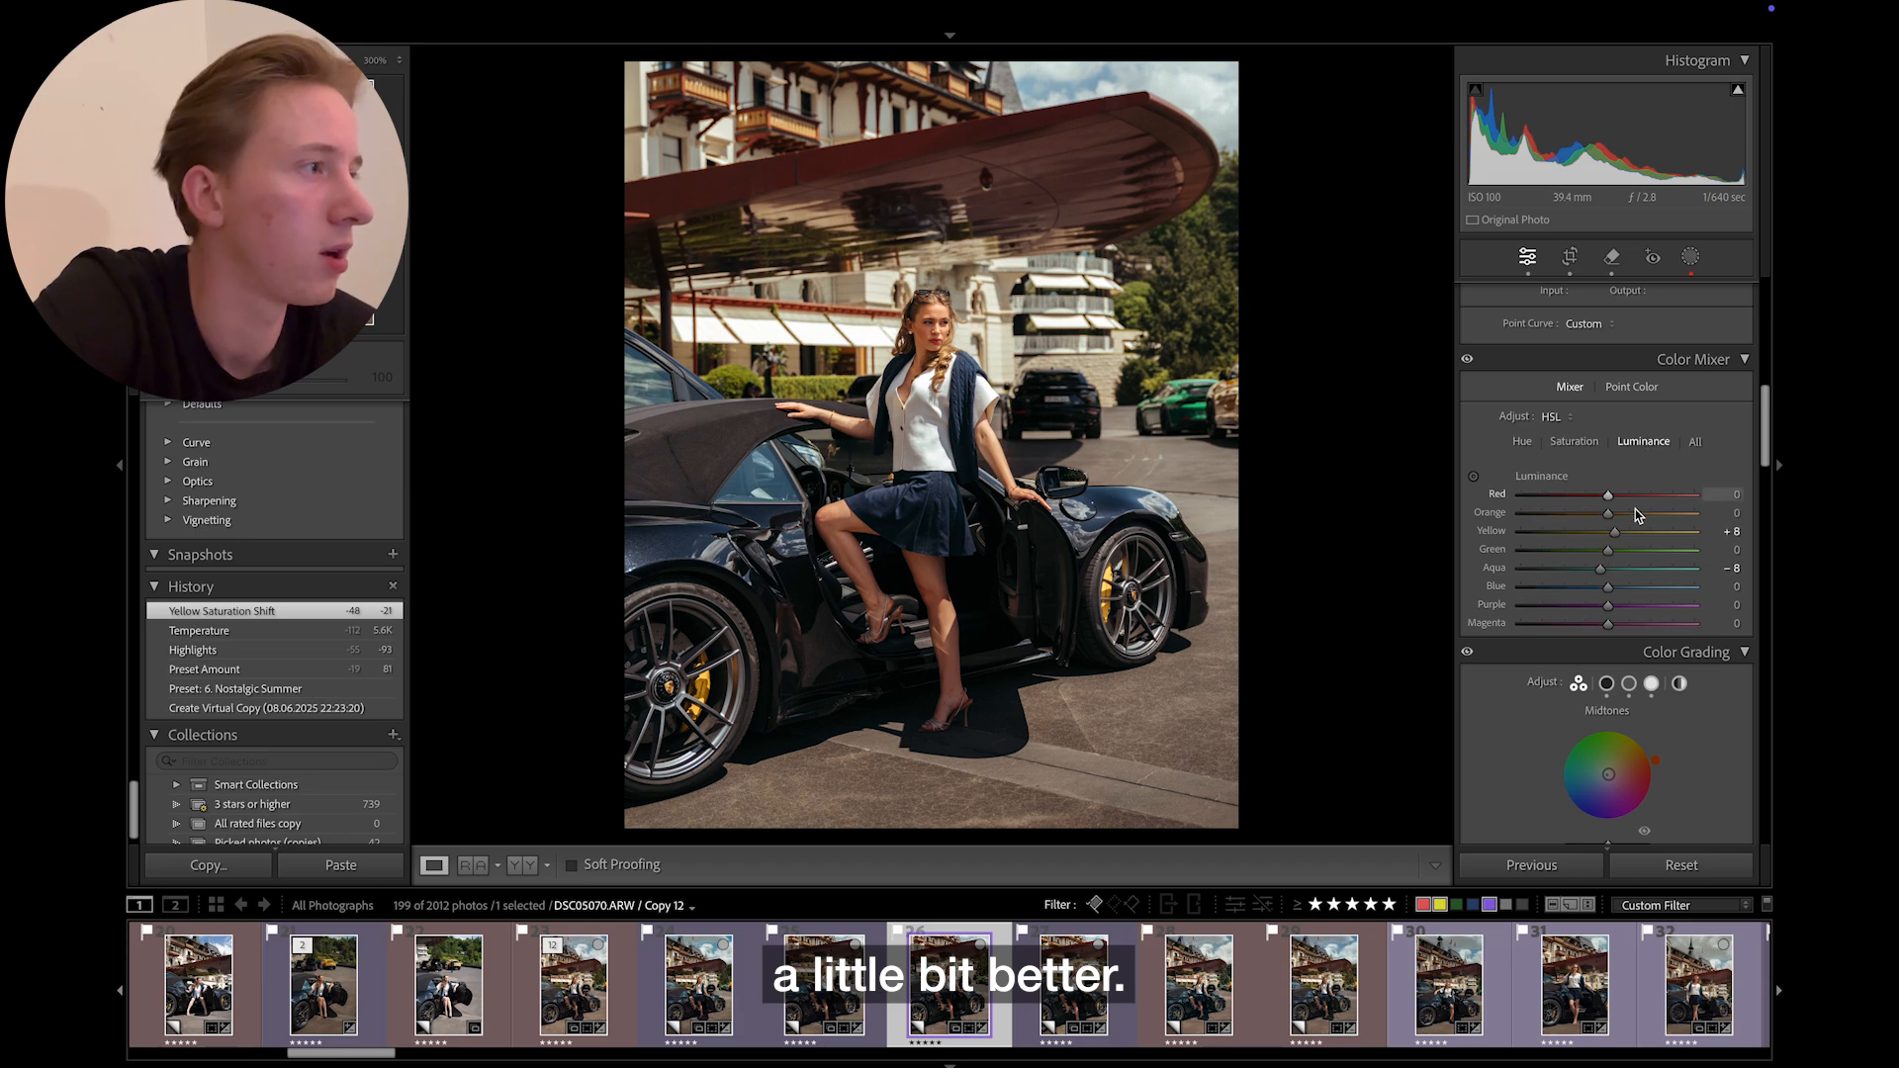
{"action": "left_click_drag", "start_coordinate": [1616, 534], "coordinate": [1605, 539]}
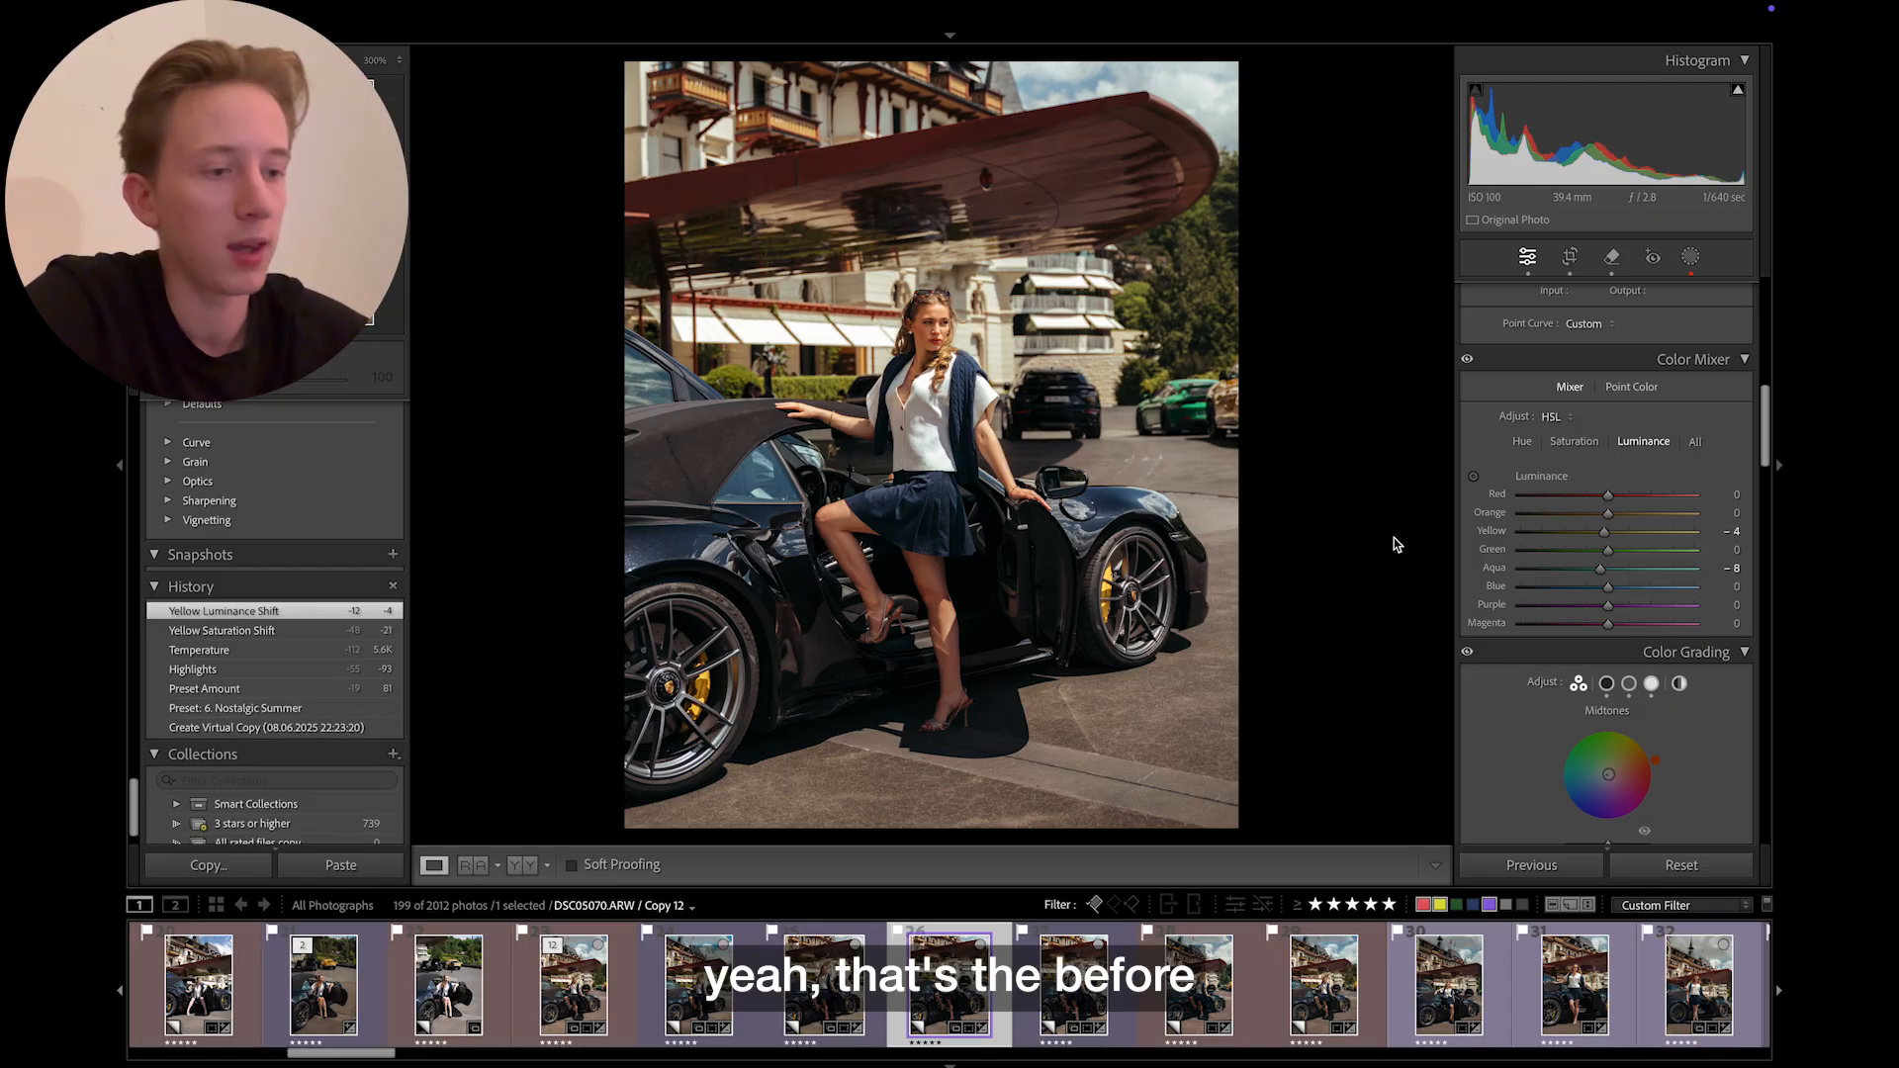
{"action": "key", "text": "backslash"}
{"action": "key", "text": "backslash"}
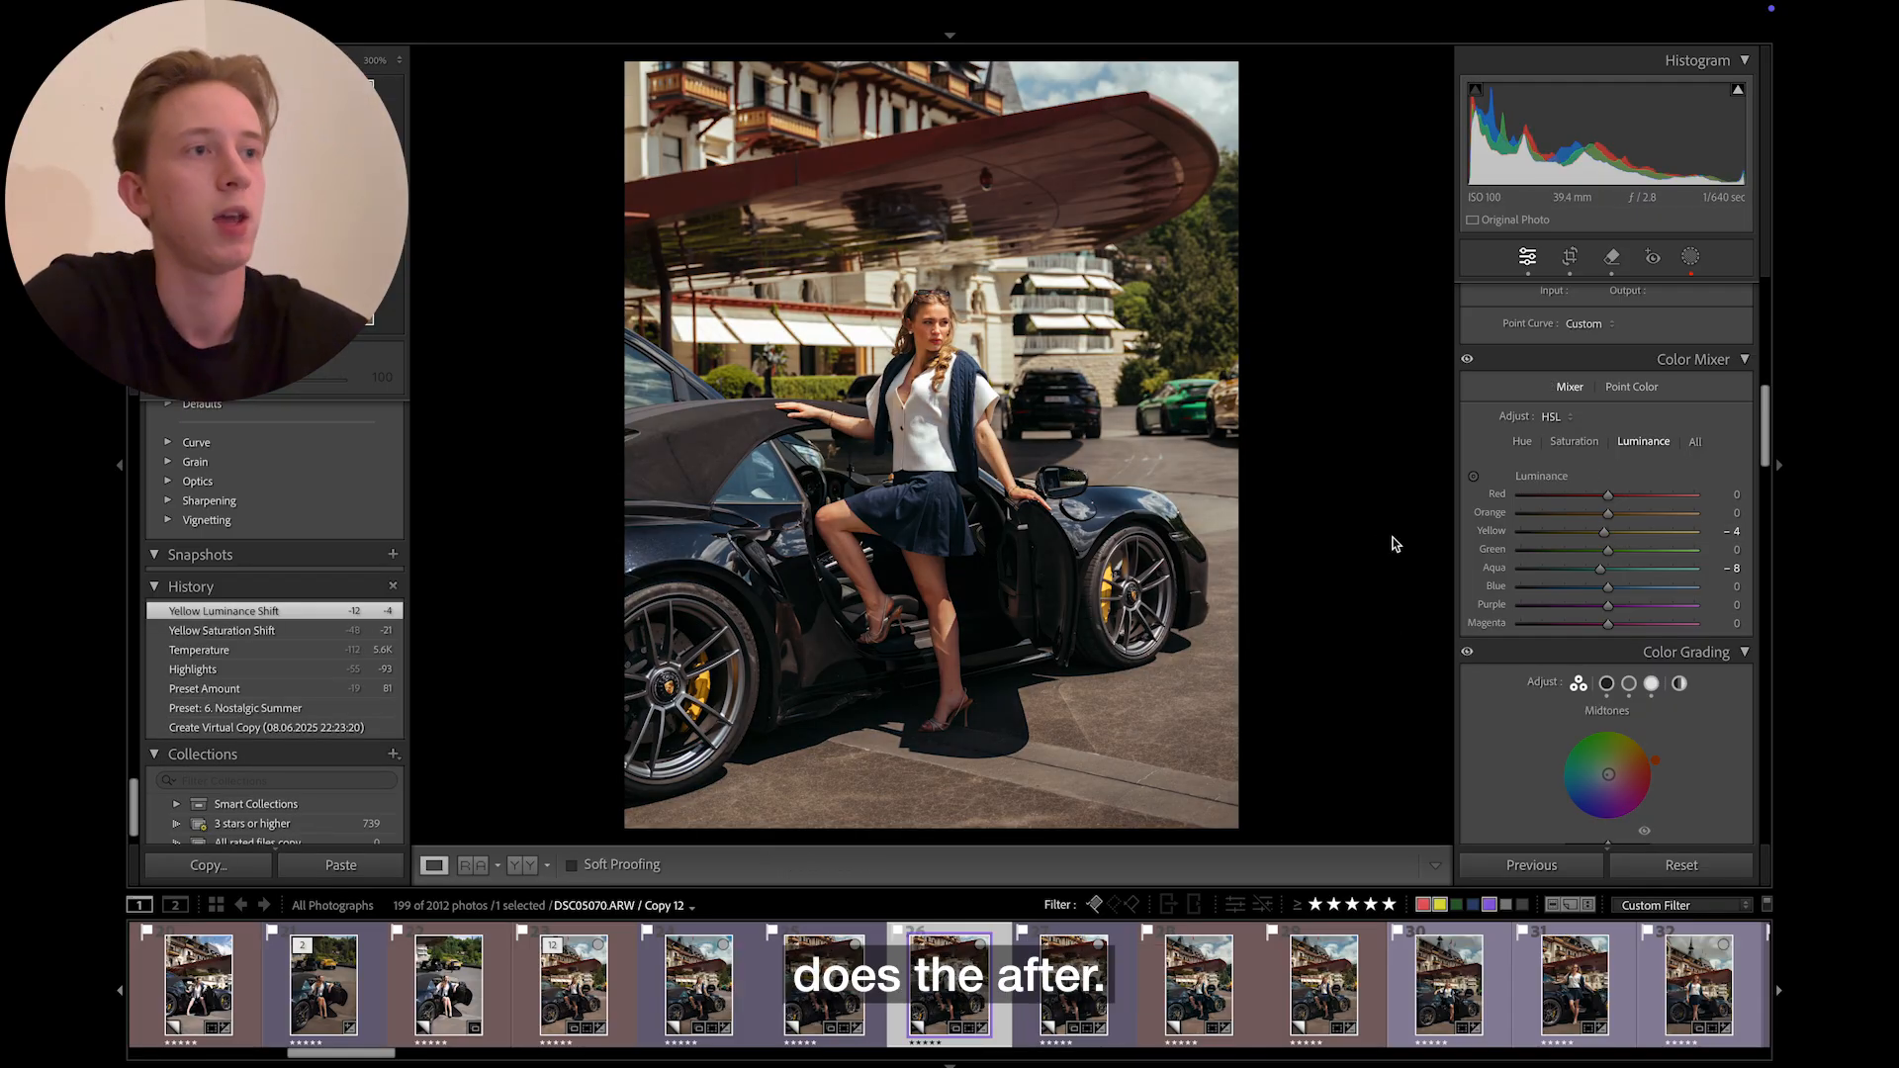
- Flip repeatedly between the original edit, Copy 10, and the new virtual copy, Copy 12, to compare their colors and tones
{"action": "scroll", "coordinate": [1685, 639], "scroll_direction": "up", "scroll_amount": 10}
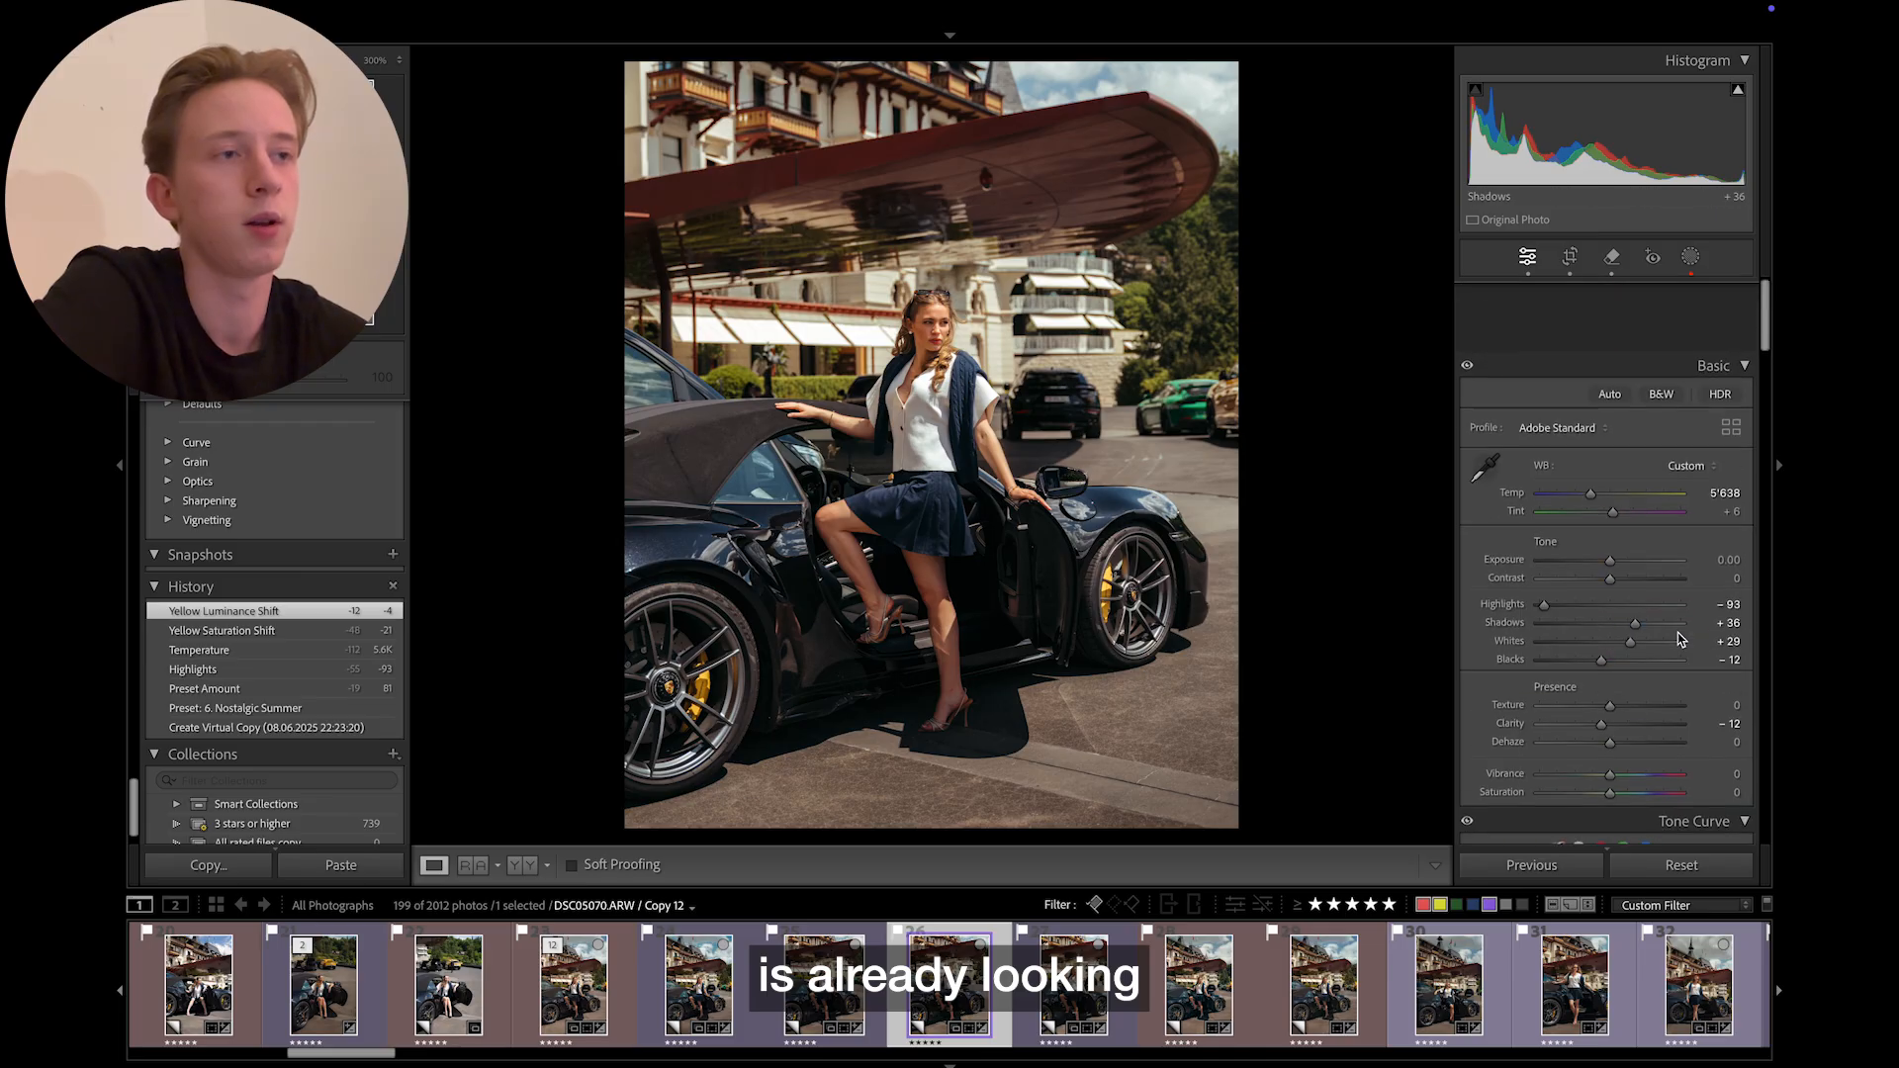
{"action": "key", "text": "Left"}
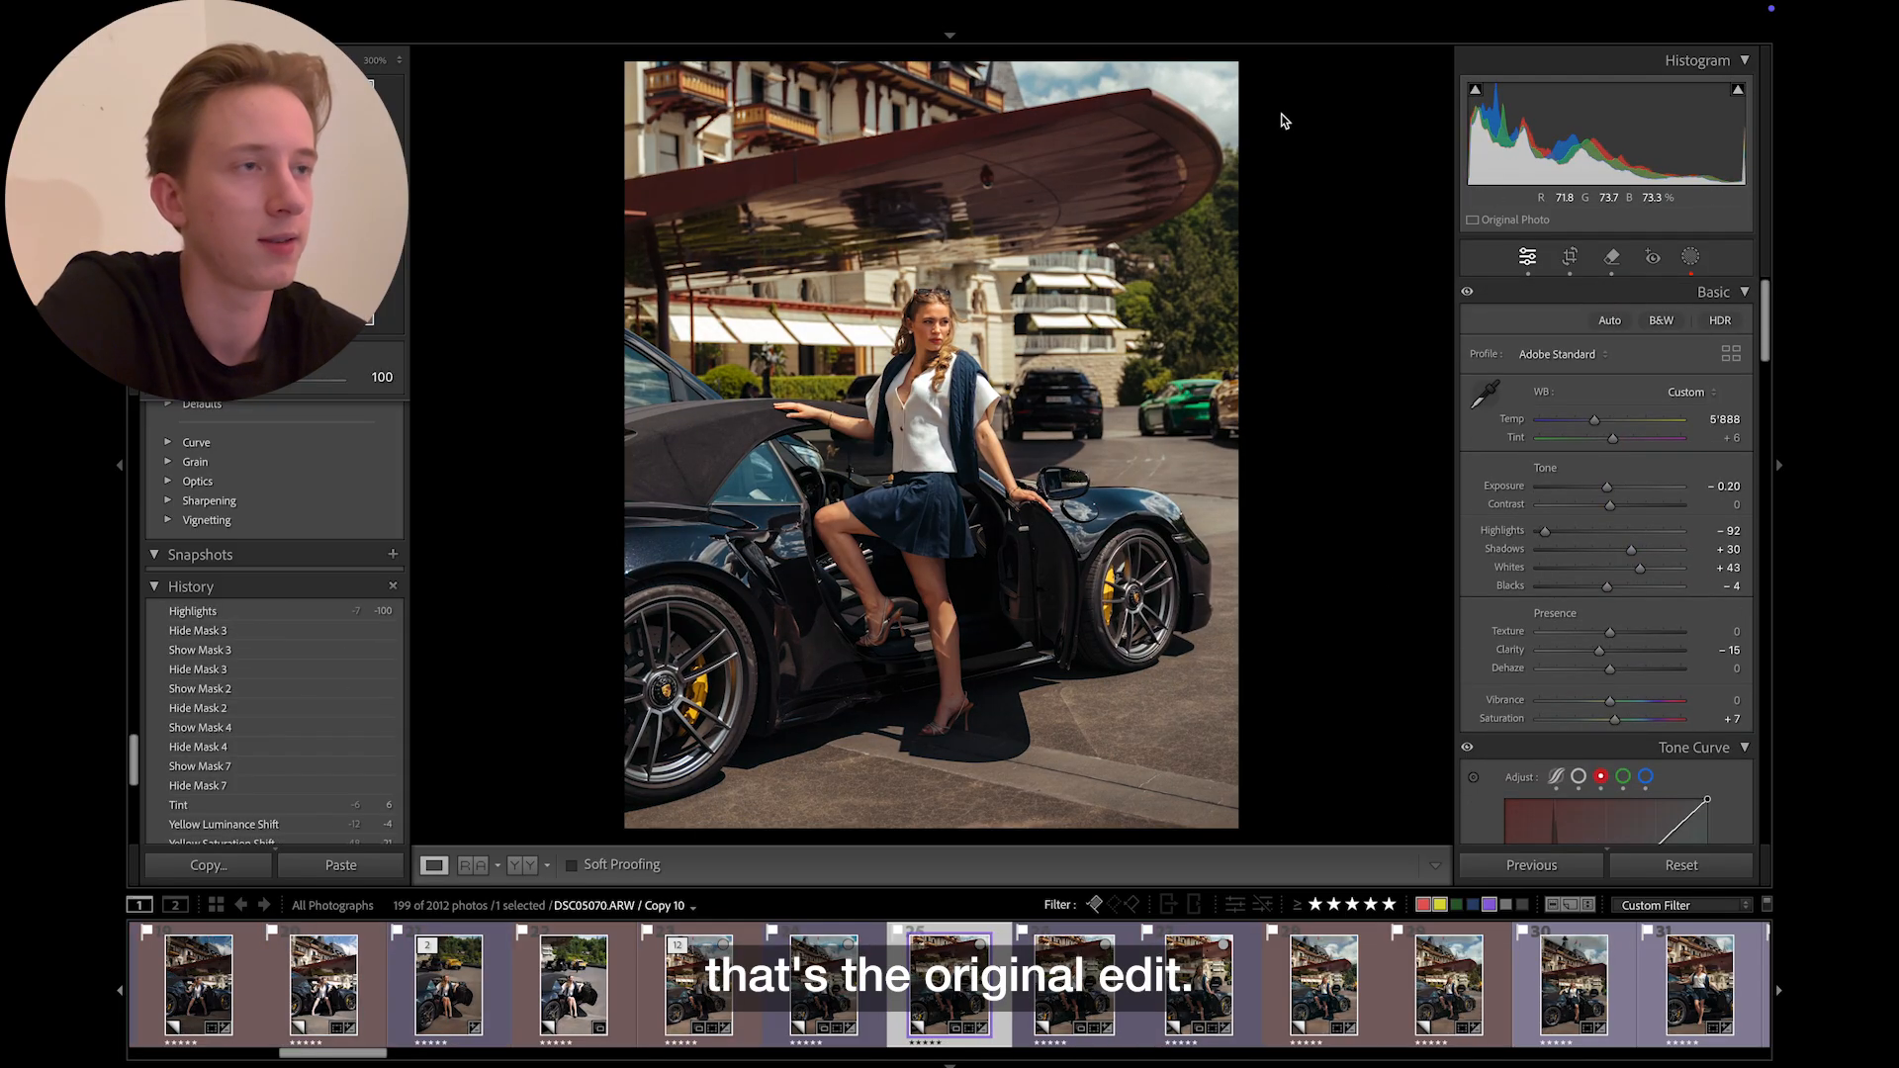
{"action": "key", "text": "Right"}
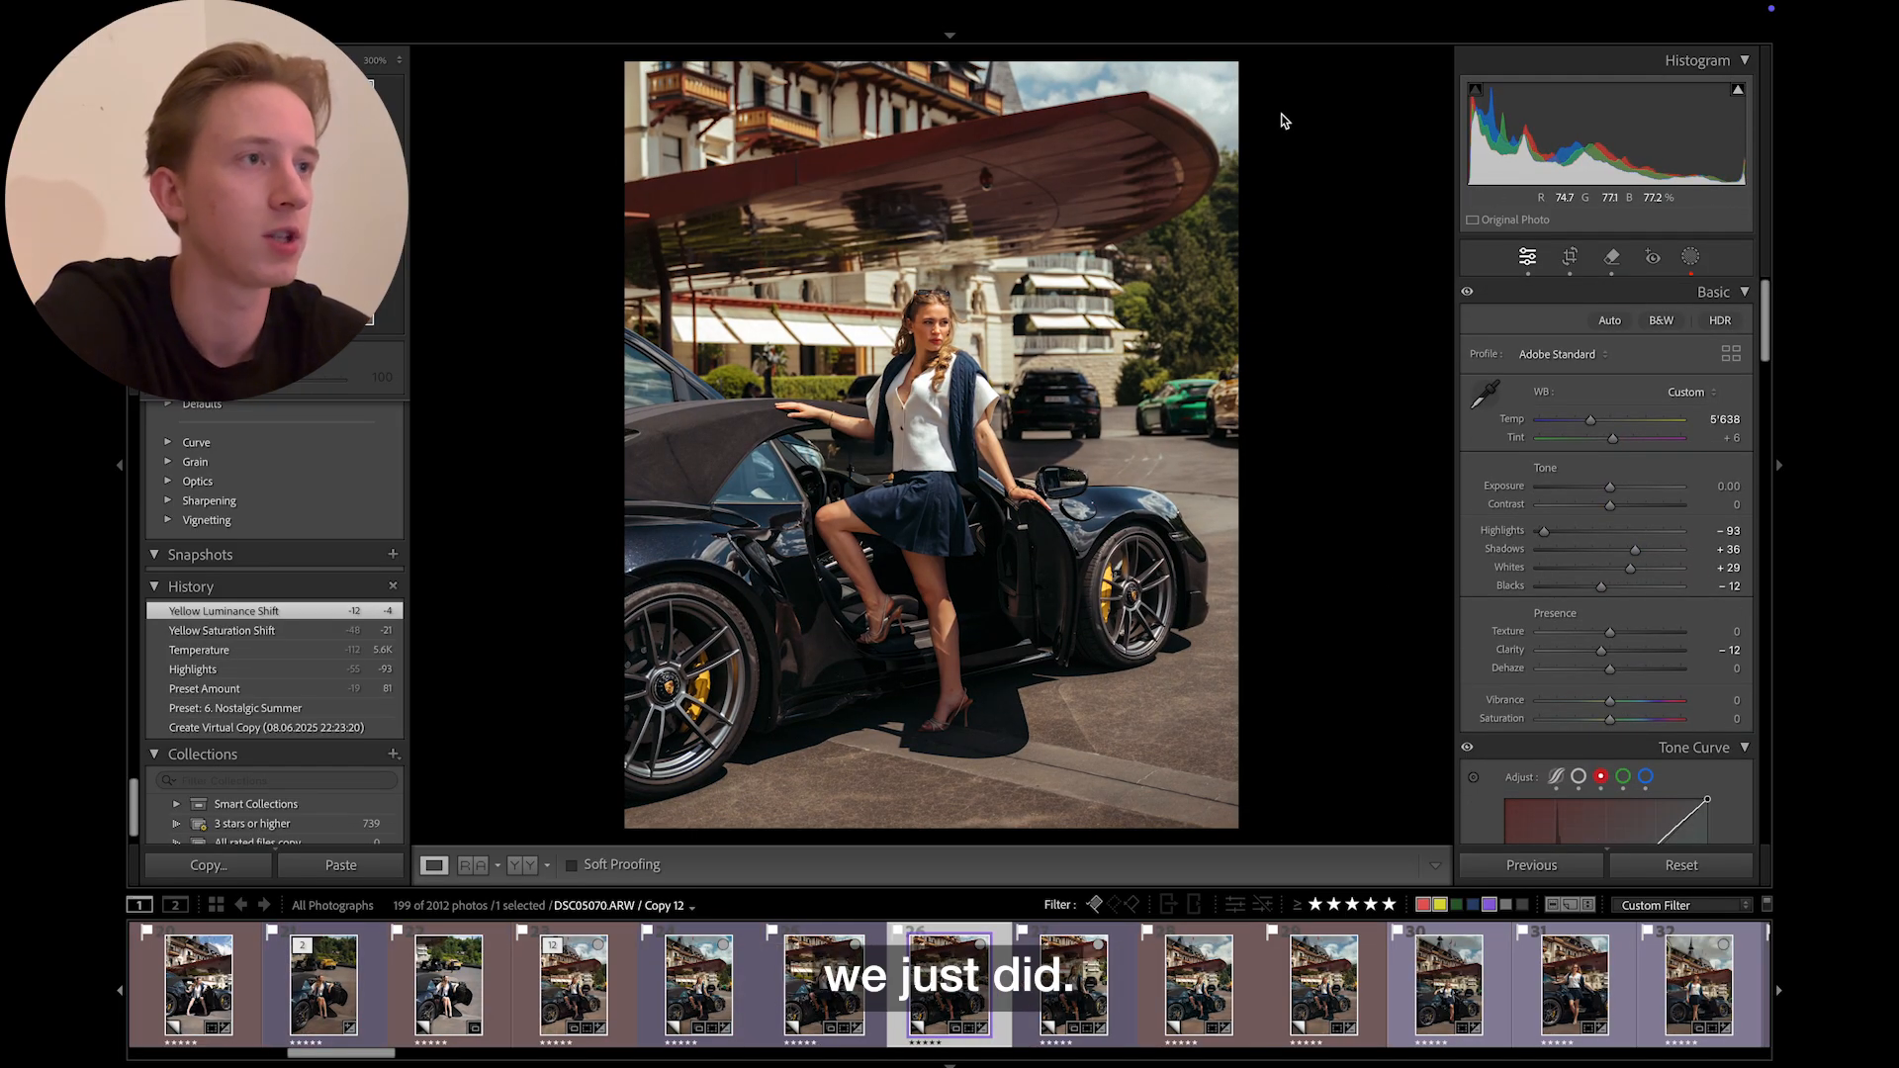
{"action": "key", "text": "Left"}
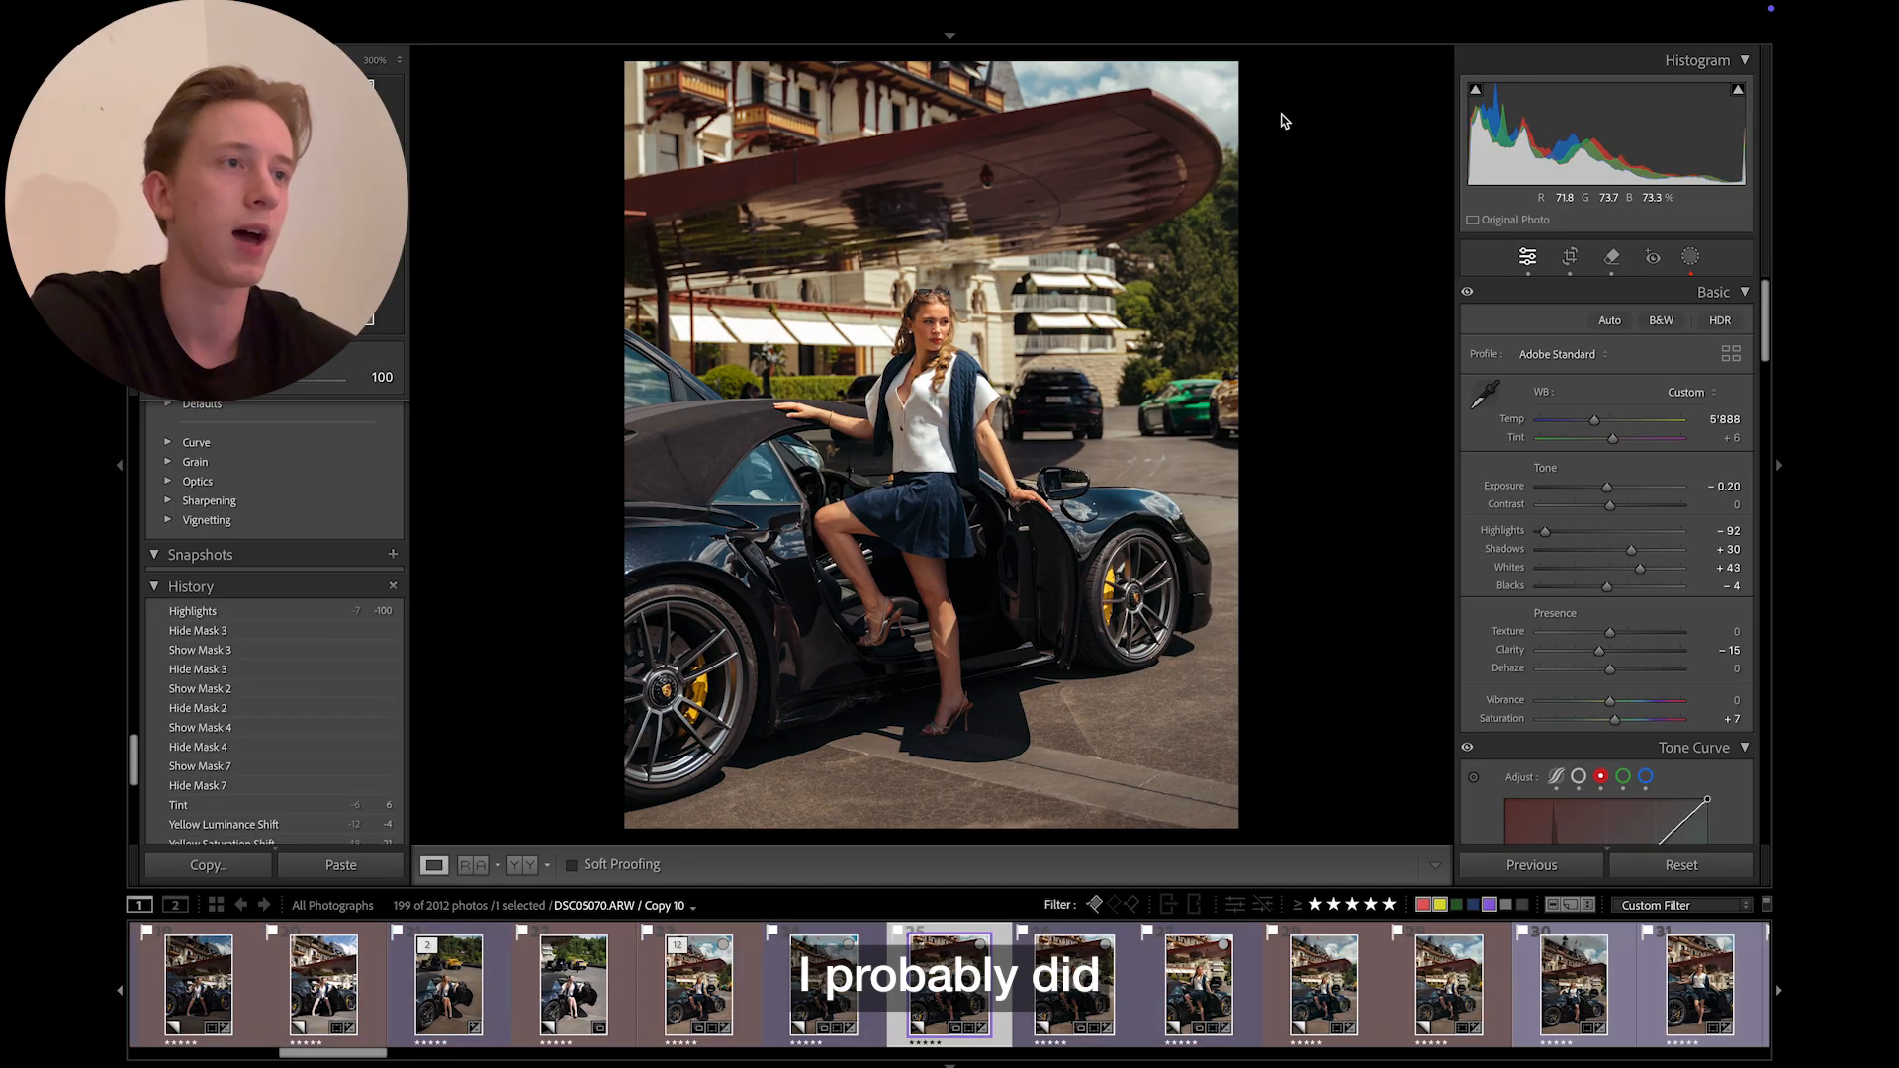
{"action": "key", "text": "Right"}
{"action": "key", "text": "Left"}
{"action": "key", "text": "Right"}
{"action": "key", "text": "Left"}
{"action": "key", "text": "Right"}
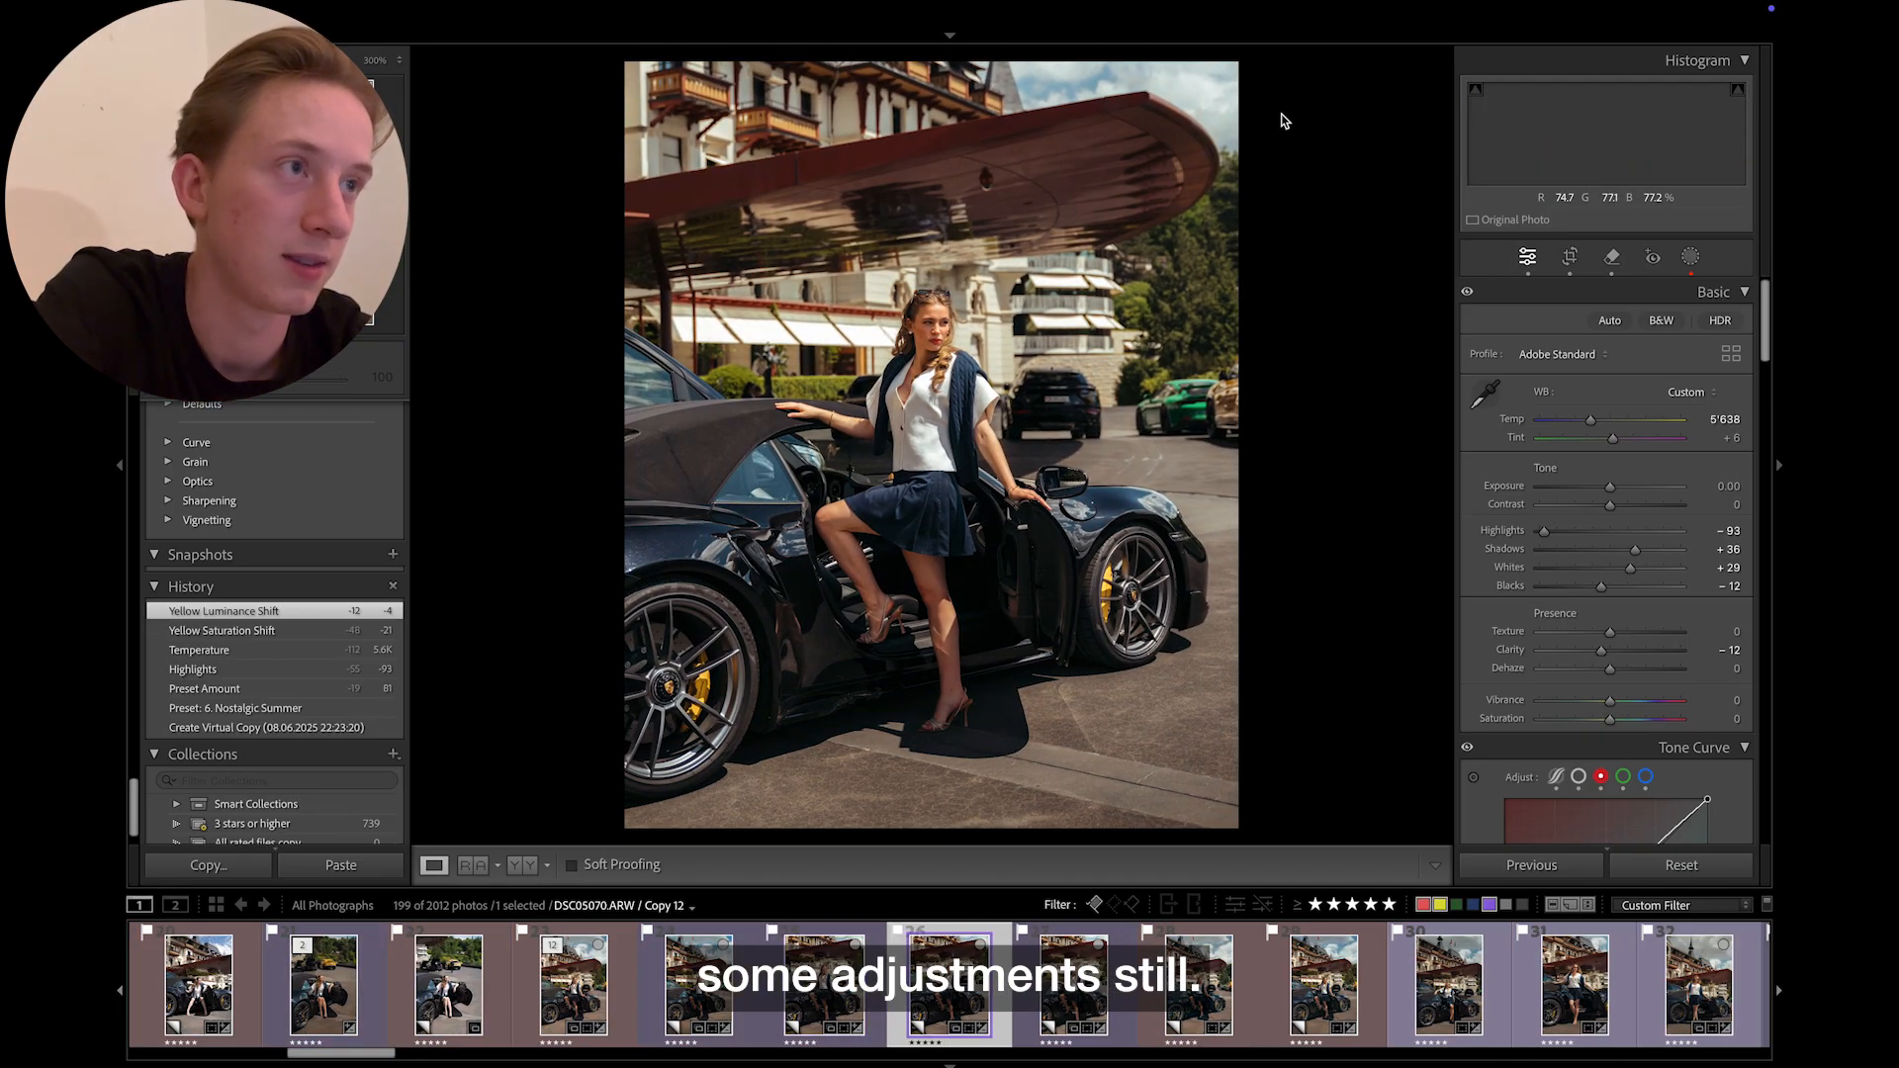
{"action": "key", "text": "Left"}
{"action": "key", "text": "Left"}
{"action": "key", "text": "Right"}
{"action": "key", "text": "Left"}
{"action": "key", "text": "Right"}
{"action": "key", "text": "Left"}
{"action": "key", "text": "Right"}
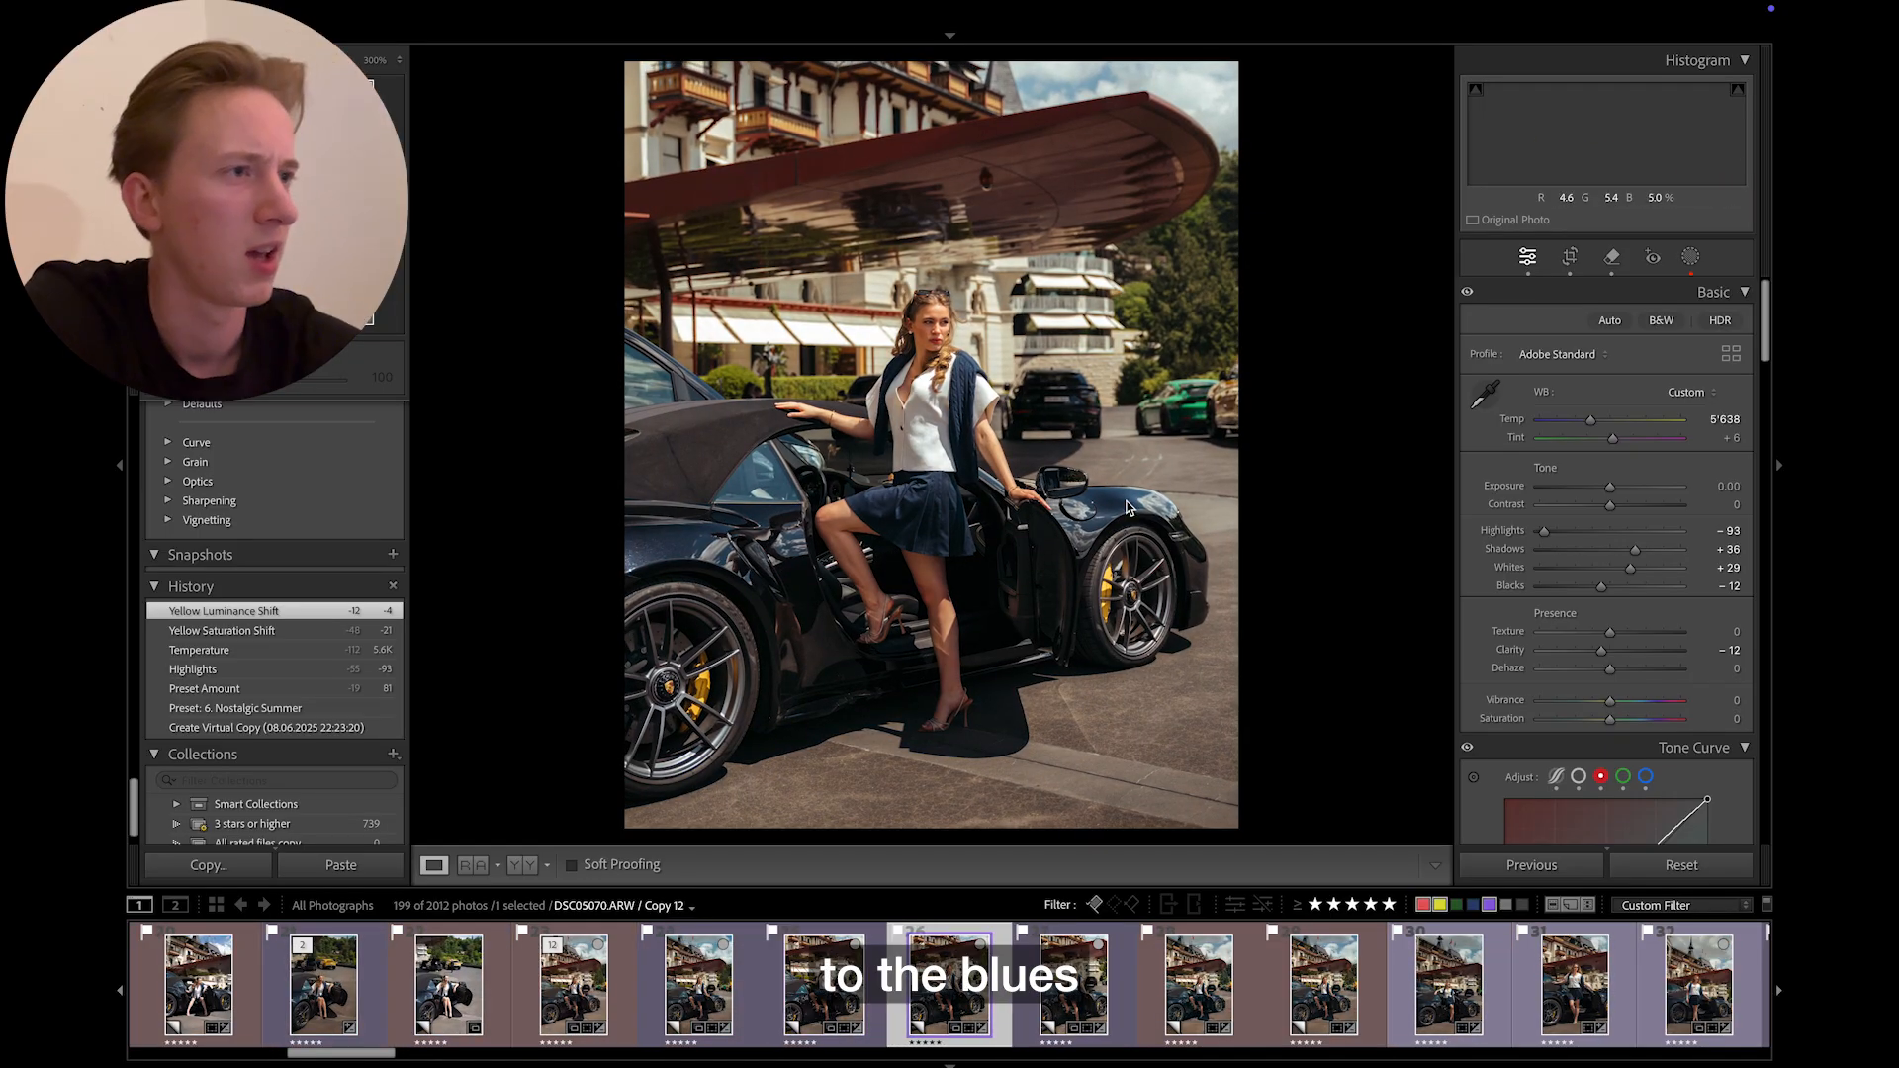
- Compare the blues with the original edit and shift the blue hue of Copy 12 to -7
{"action": "scroll", "coordinate": [1548, 741], "scroll_direction": "down", "scroll_amount": 5}
{"action": "key", "text": "Left"}
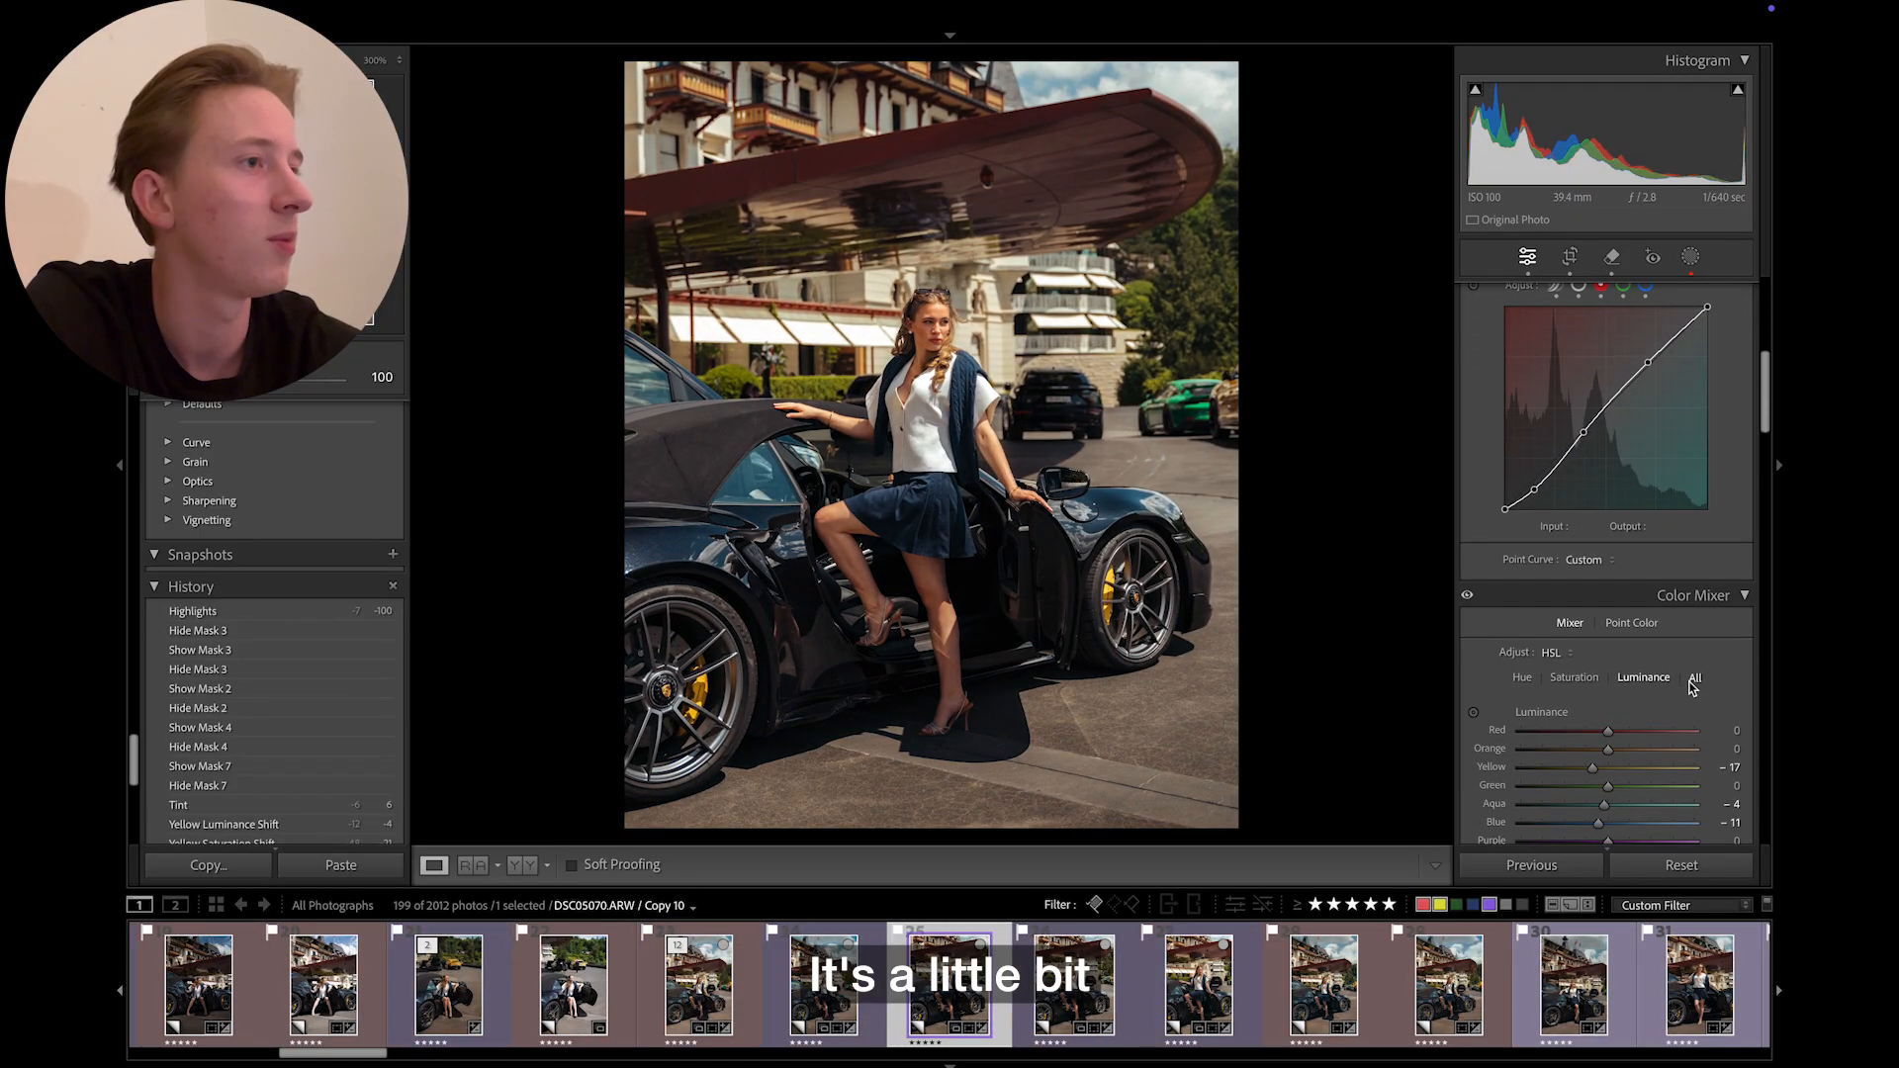
{"action": "key", "text": "Right"}
{"action": "scroll", "coordinate": [1691, 682], "scroll_direction": "down", "scroll_amount": 3}
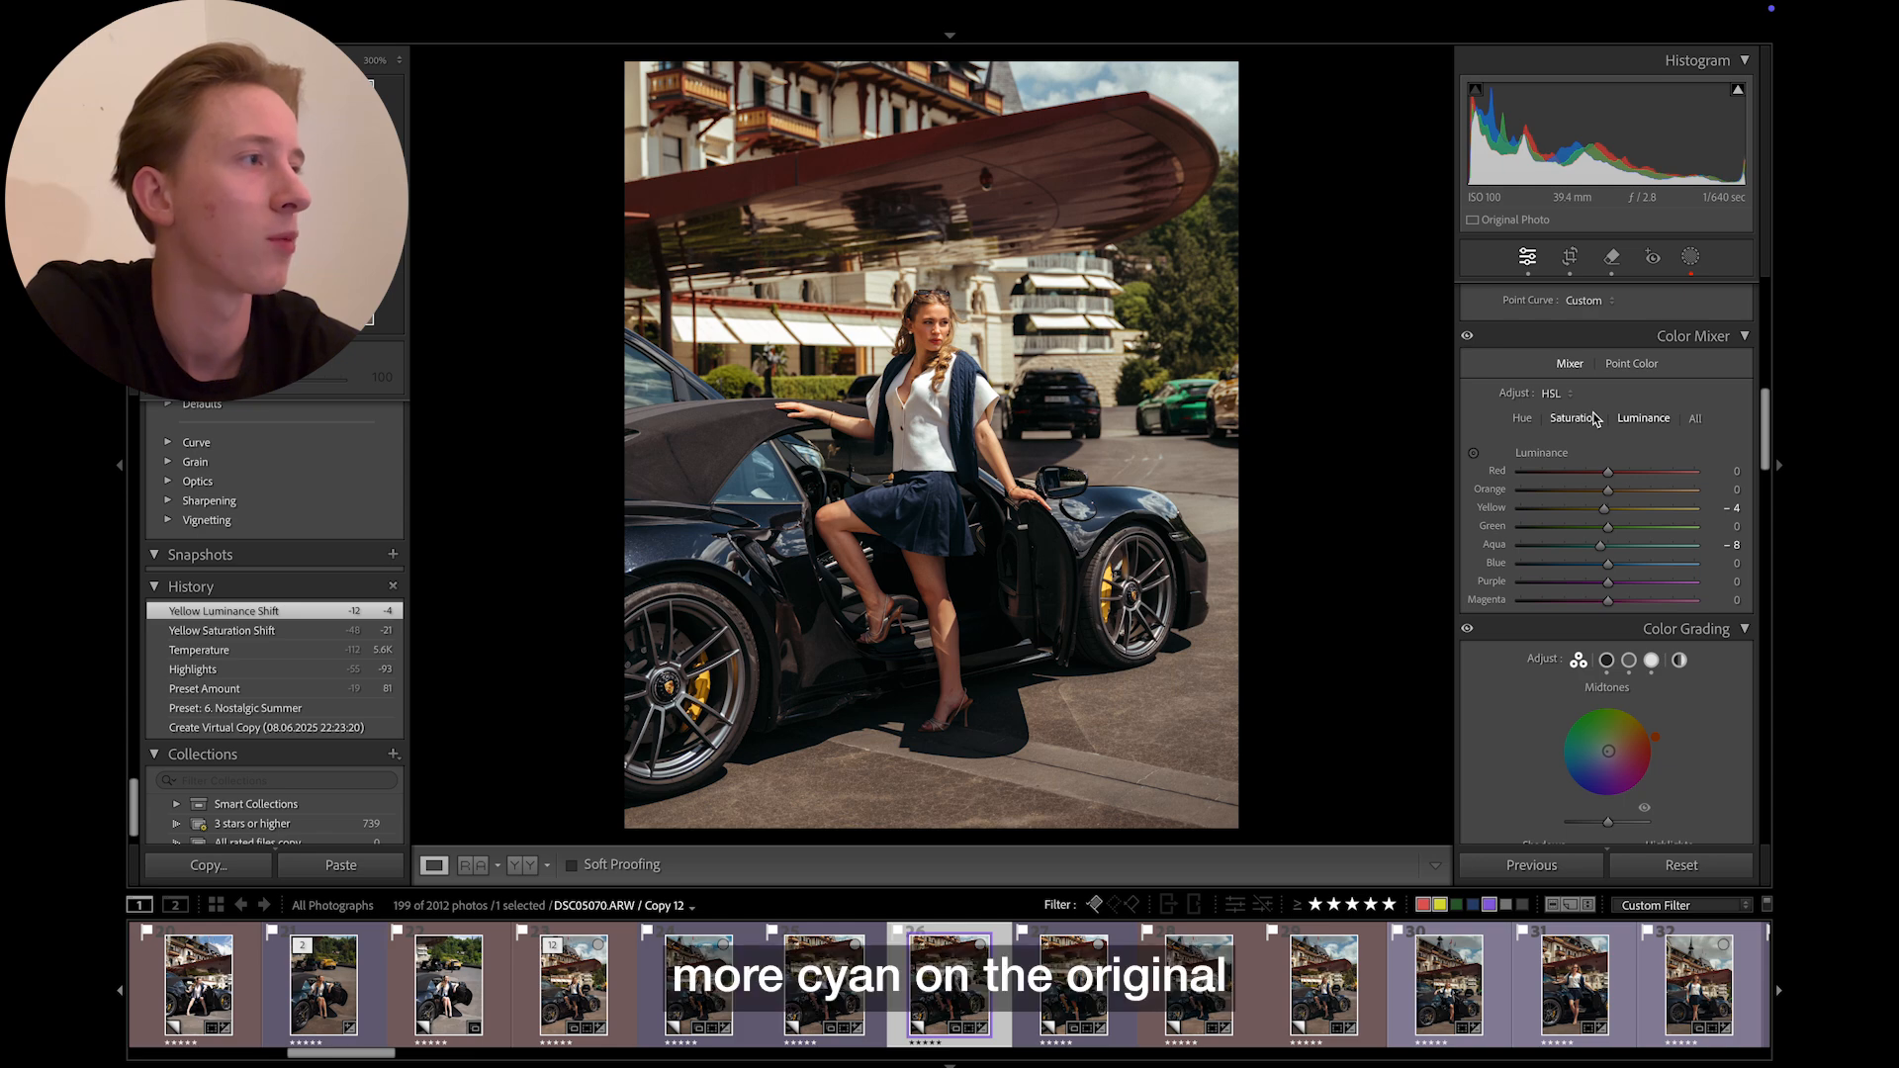
{"action": "left_click", "coordinate": [1522, 419]}
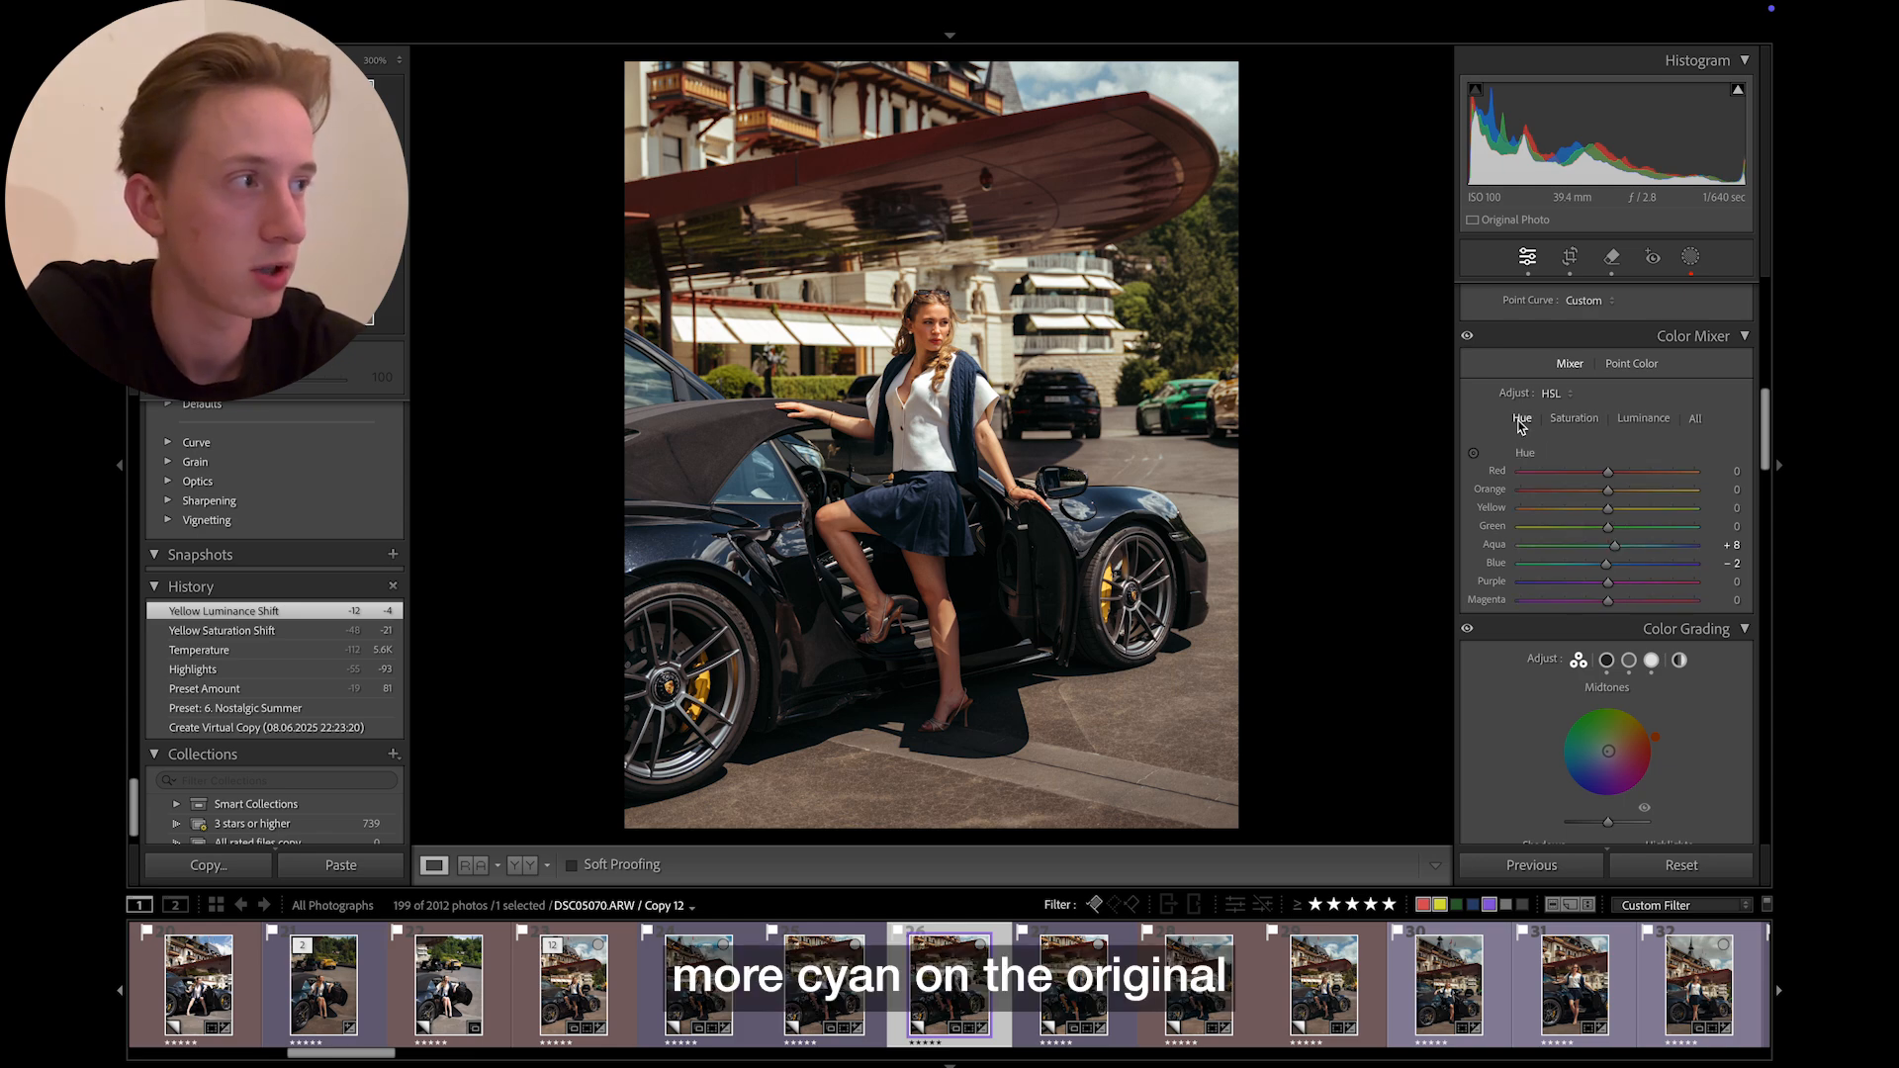
{"action": "left_click_drag", "start_coordinate": [1607, 562], "coordinate": [1602, 569]}
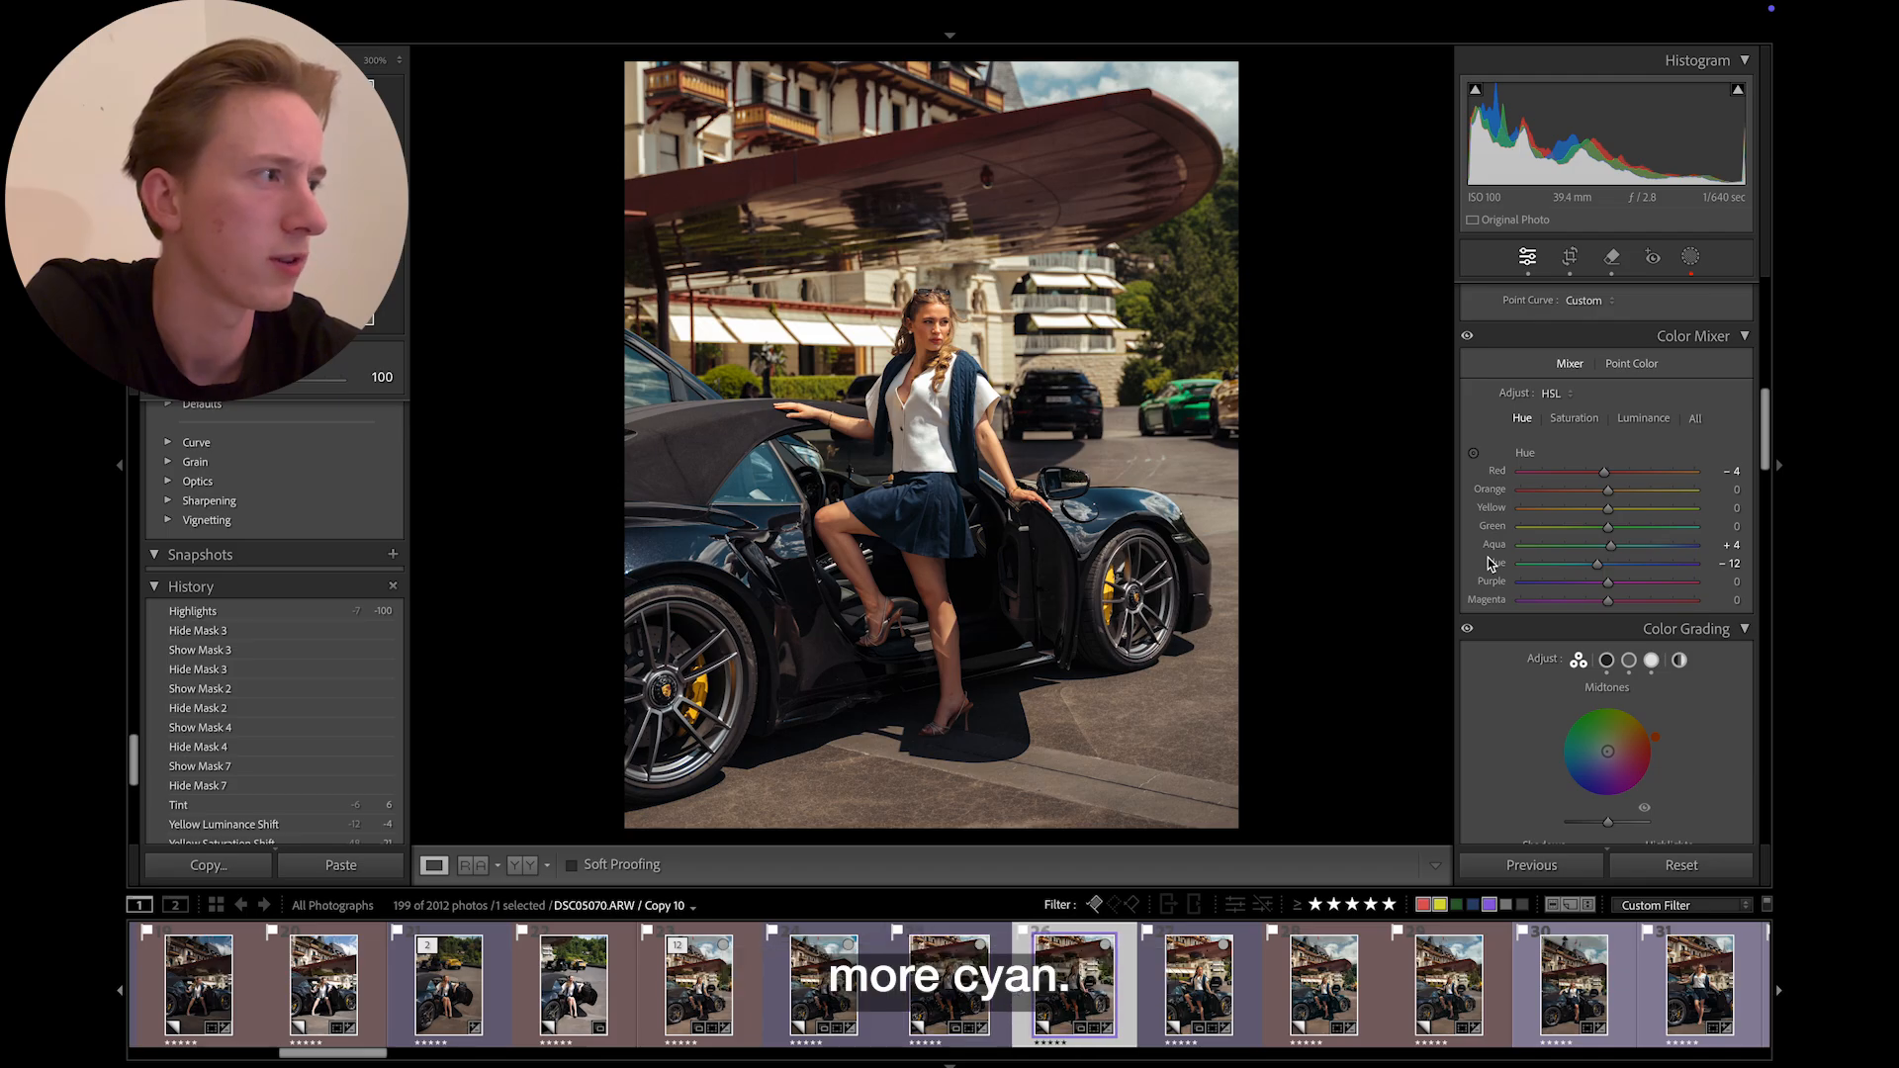
- Compare the adjusted virtual copy with the original edit and its Basic settings, ending on Copy 12
{"action": "scroll", "coordinate": [1523, 475], "scroll_direction": "up", "scroll_amount": 8}
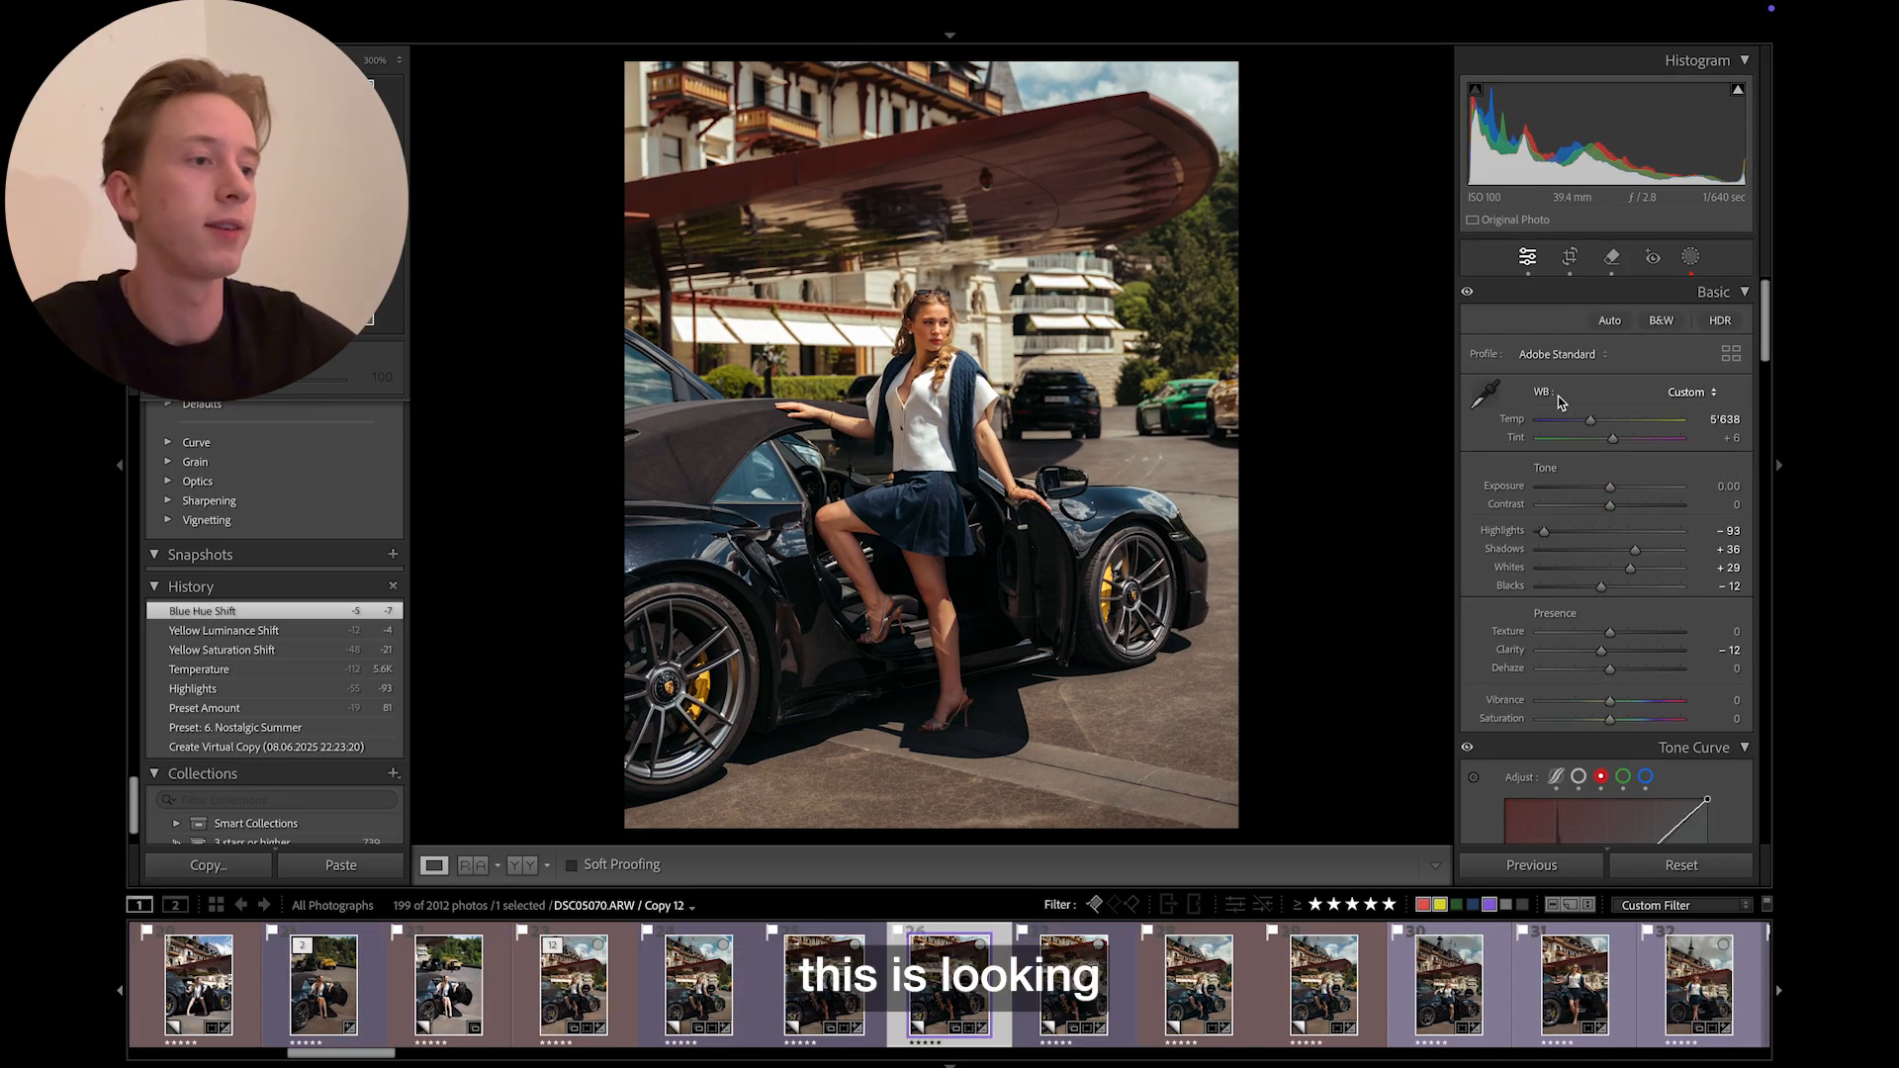
{"action": "key", "text": "Left"}
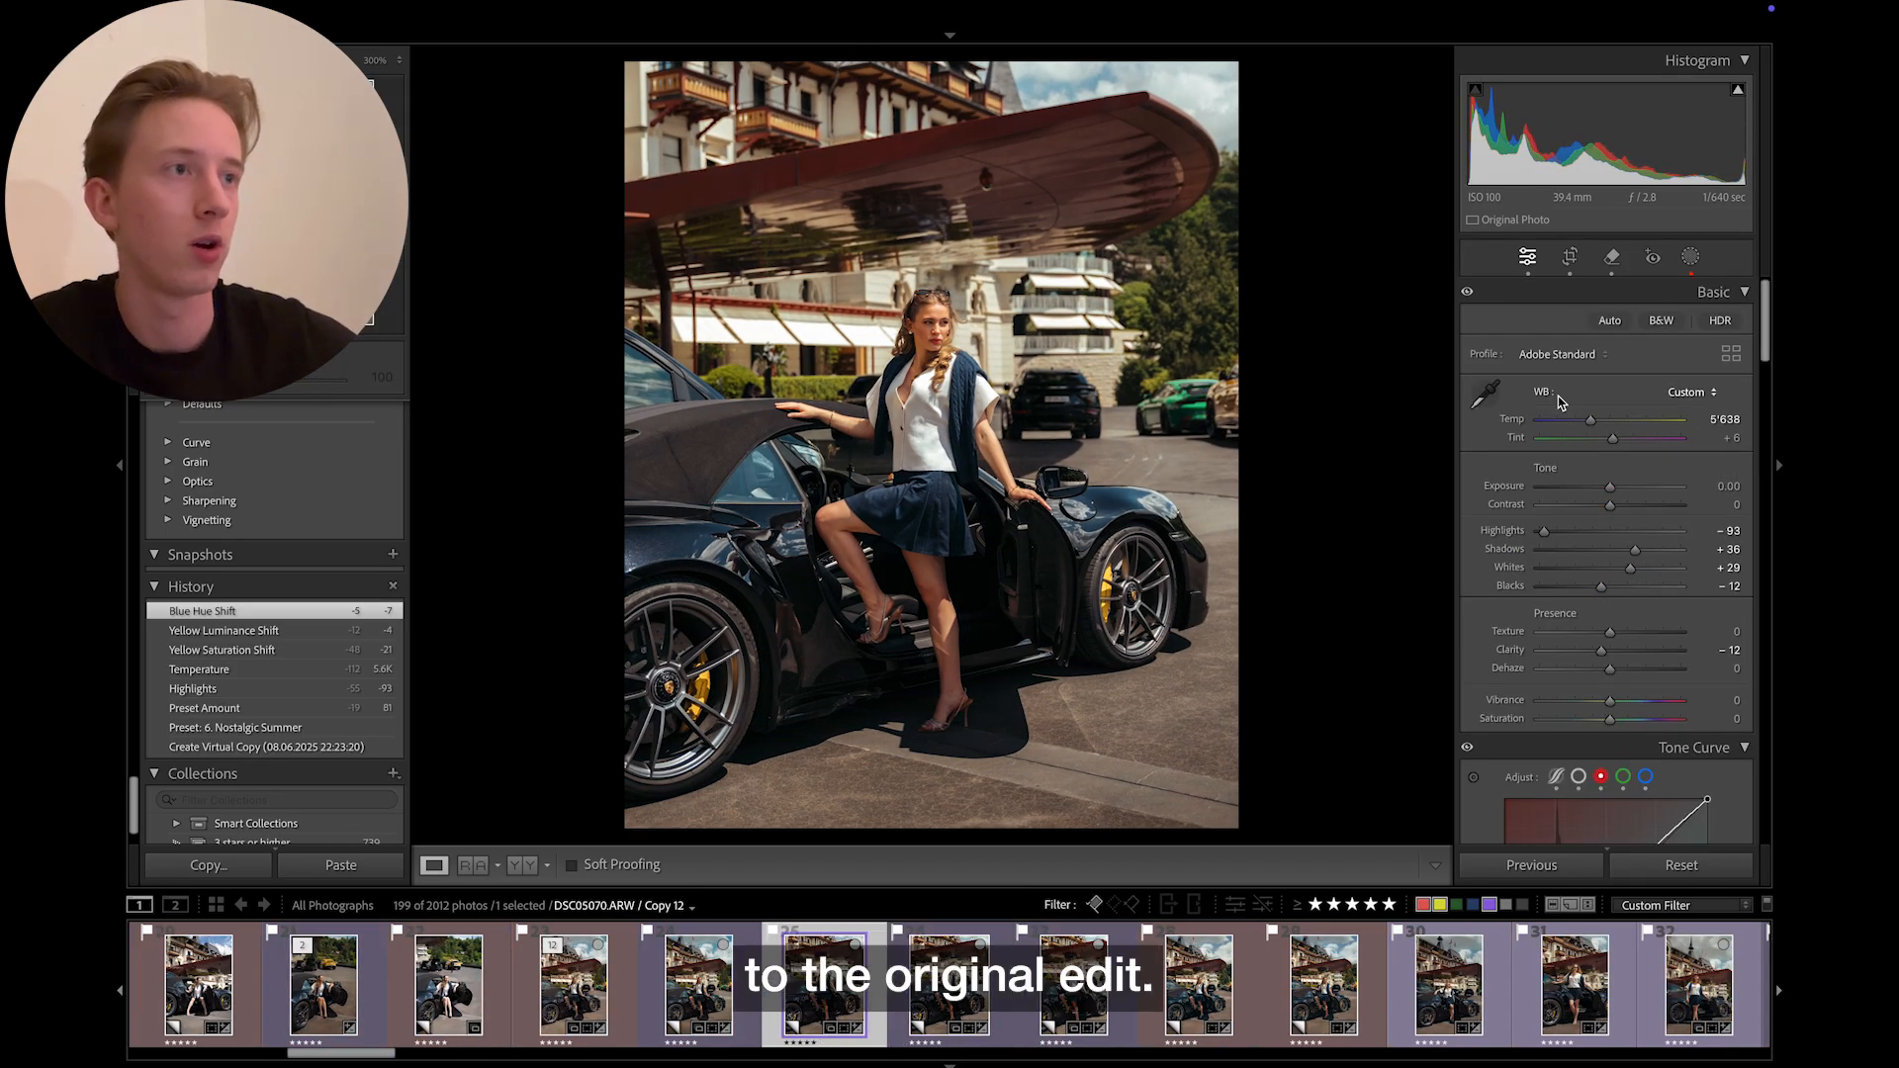
{"action": "key", "text": "Right"}
{"action": "key", "text": "Left"}
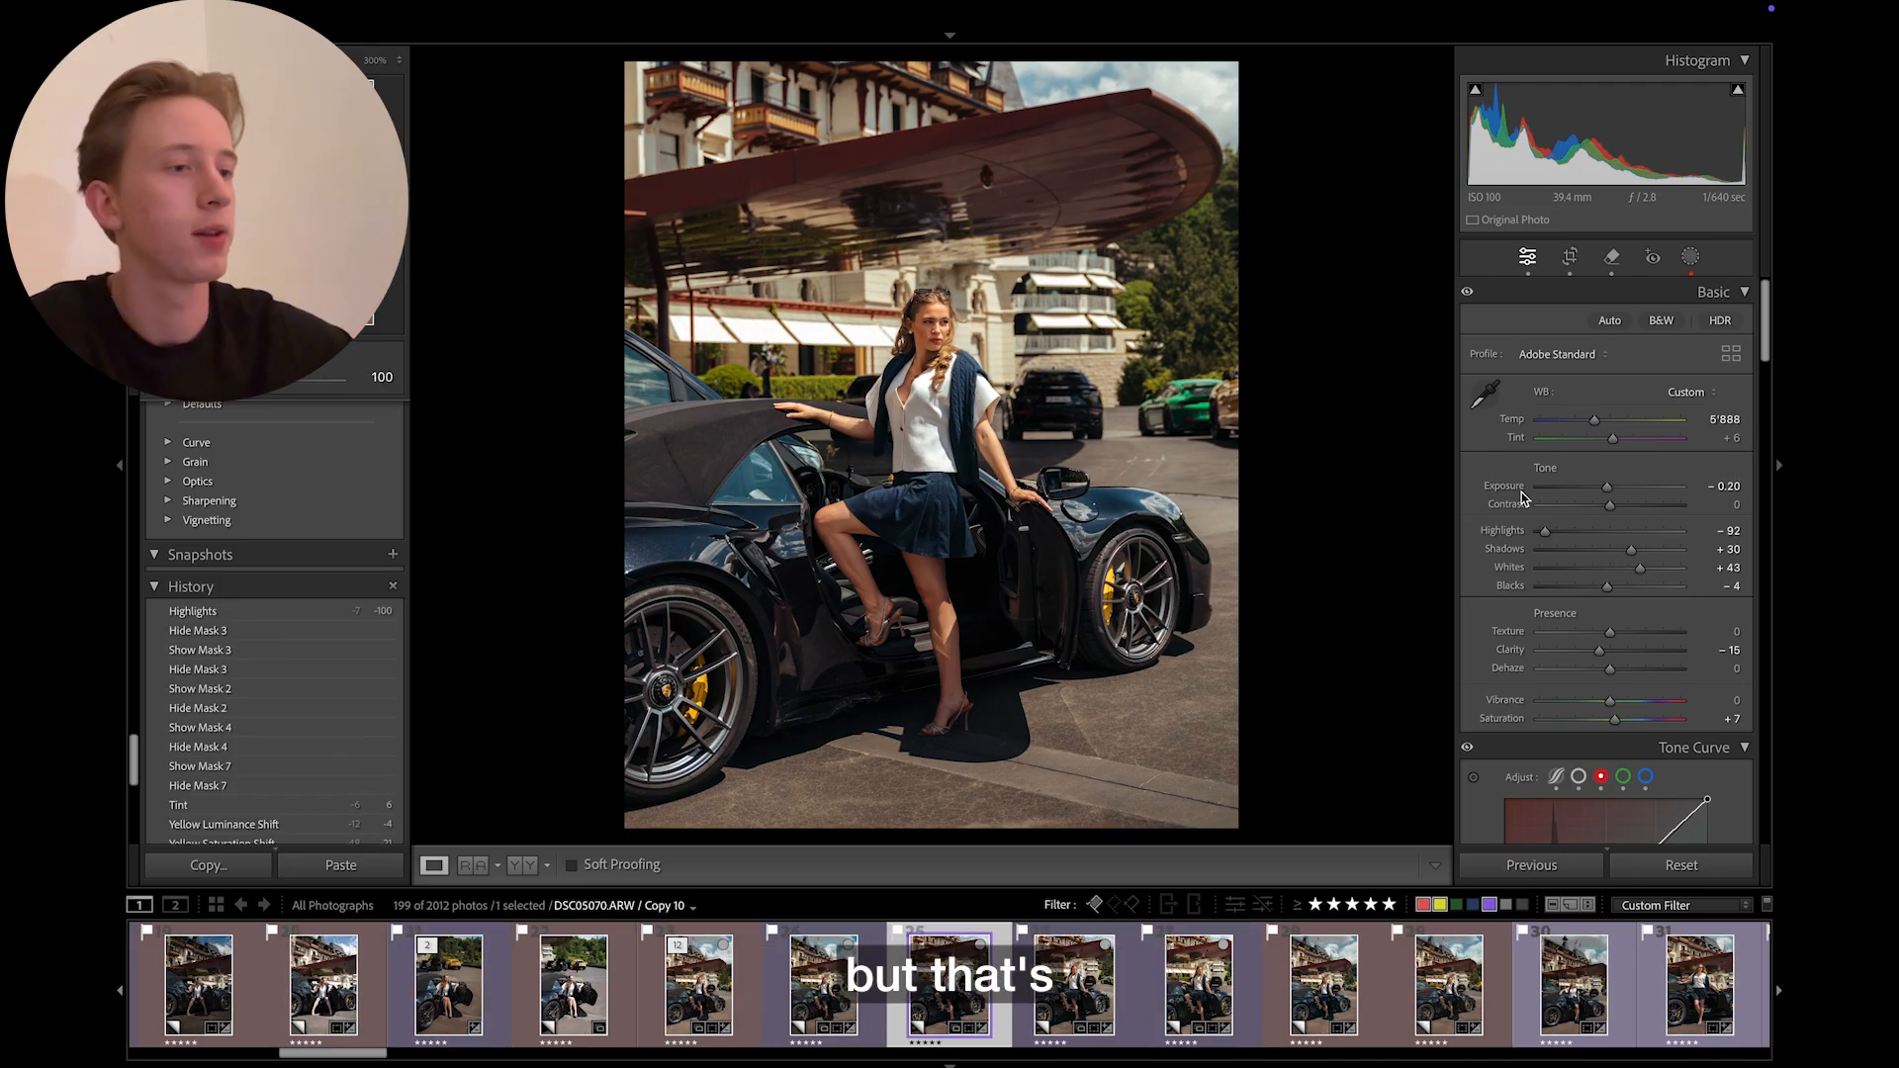
{"action": "key", "text": "Right"}
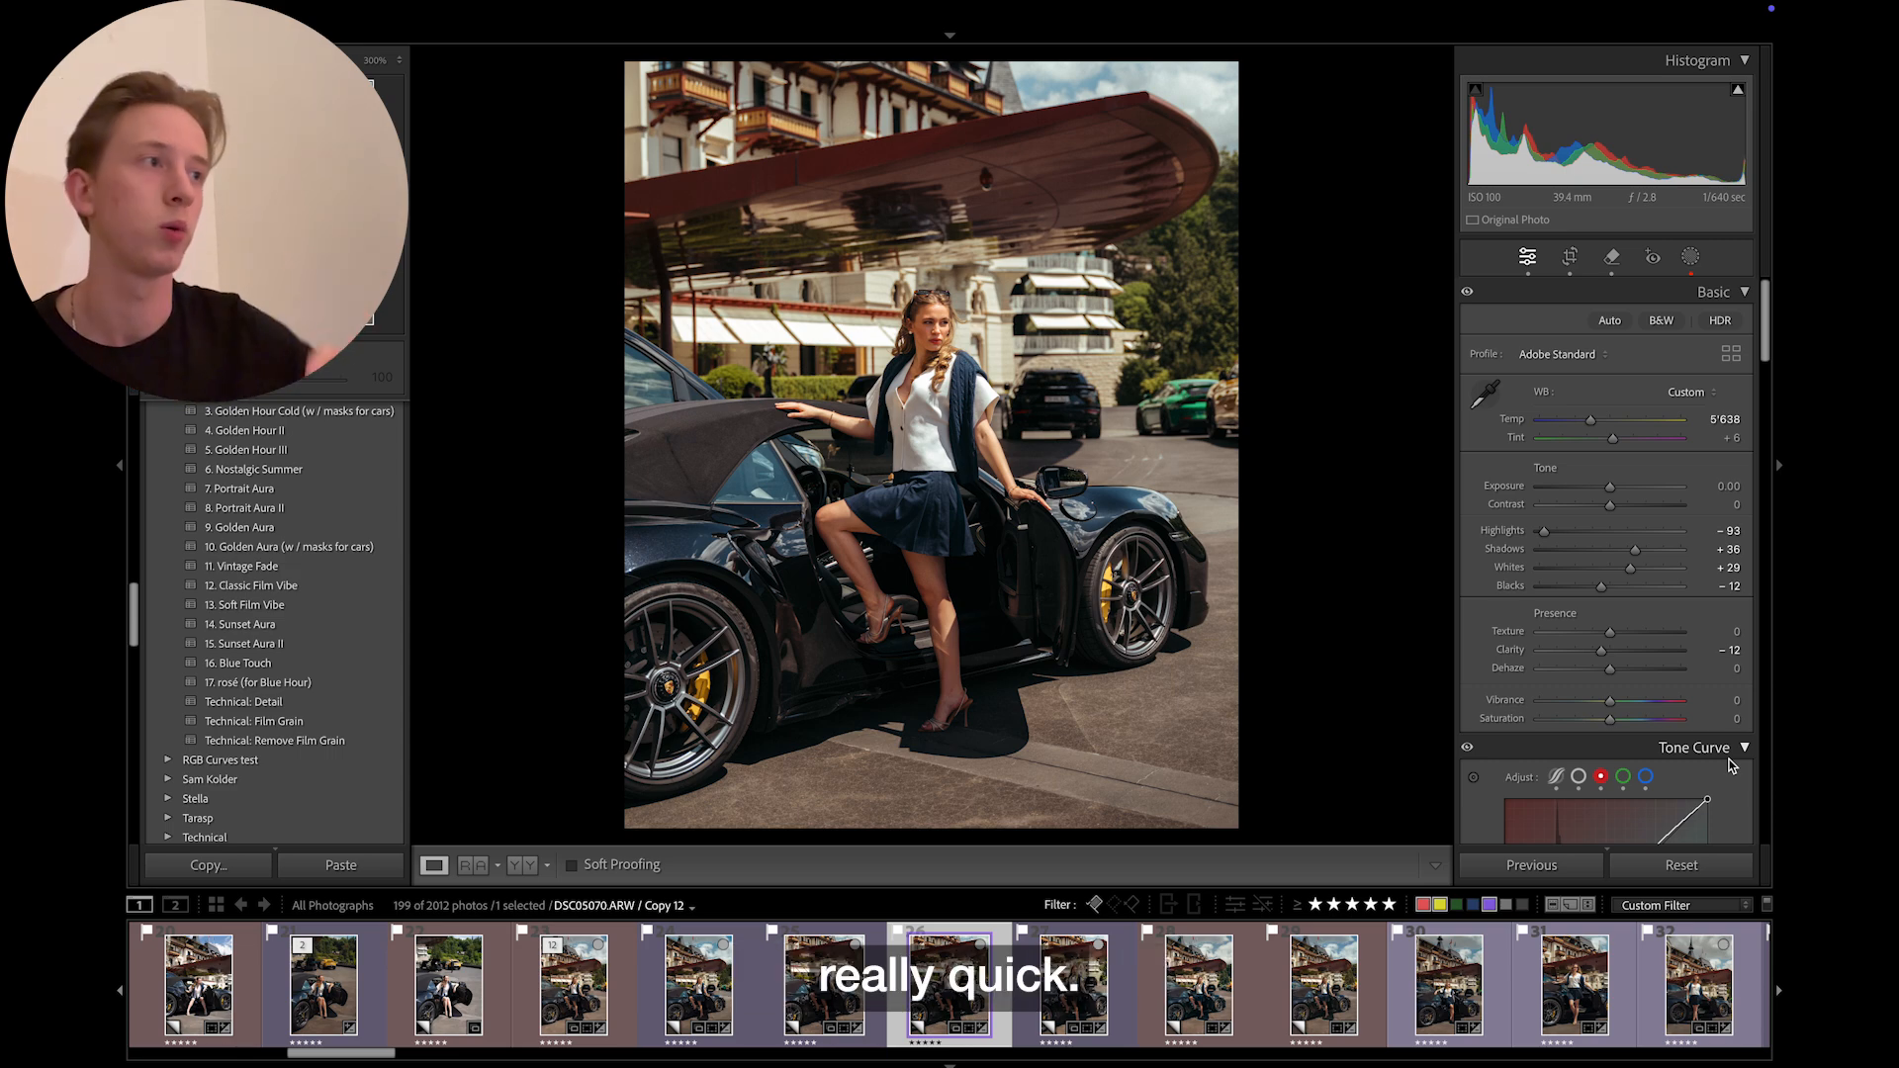
- Open the masks of the virtual copy and select Mask 1 to examine the area it covers on the car
{"action": "left_click", "coordinate": [1692, 258]}
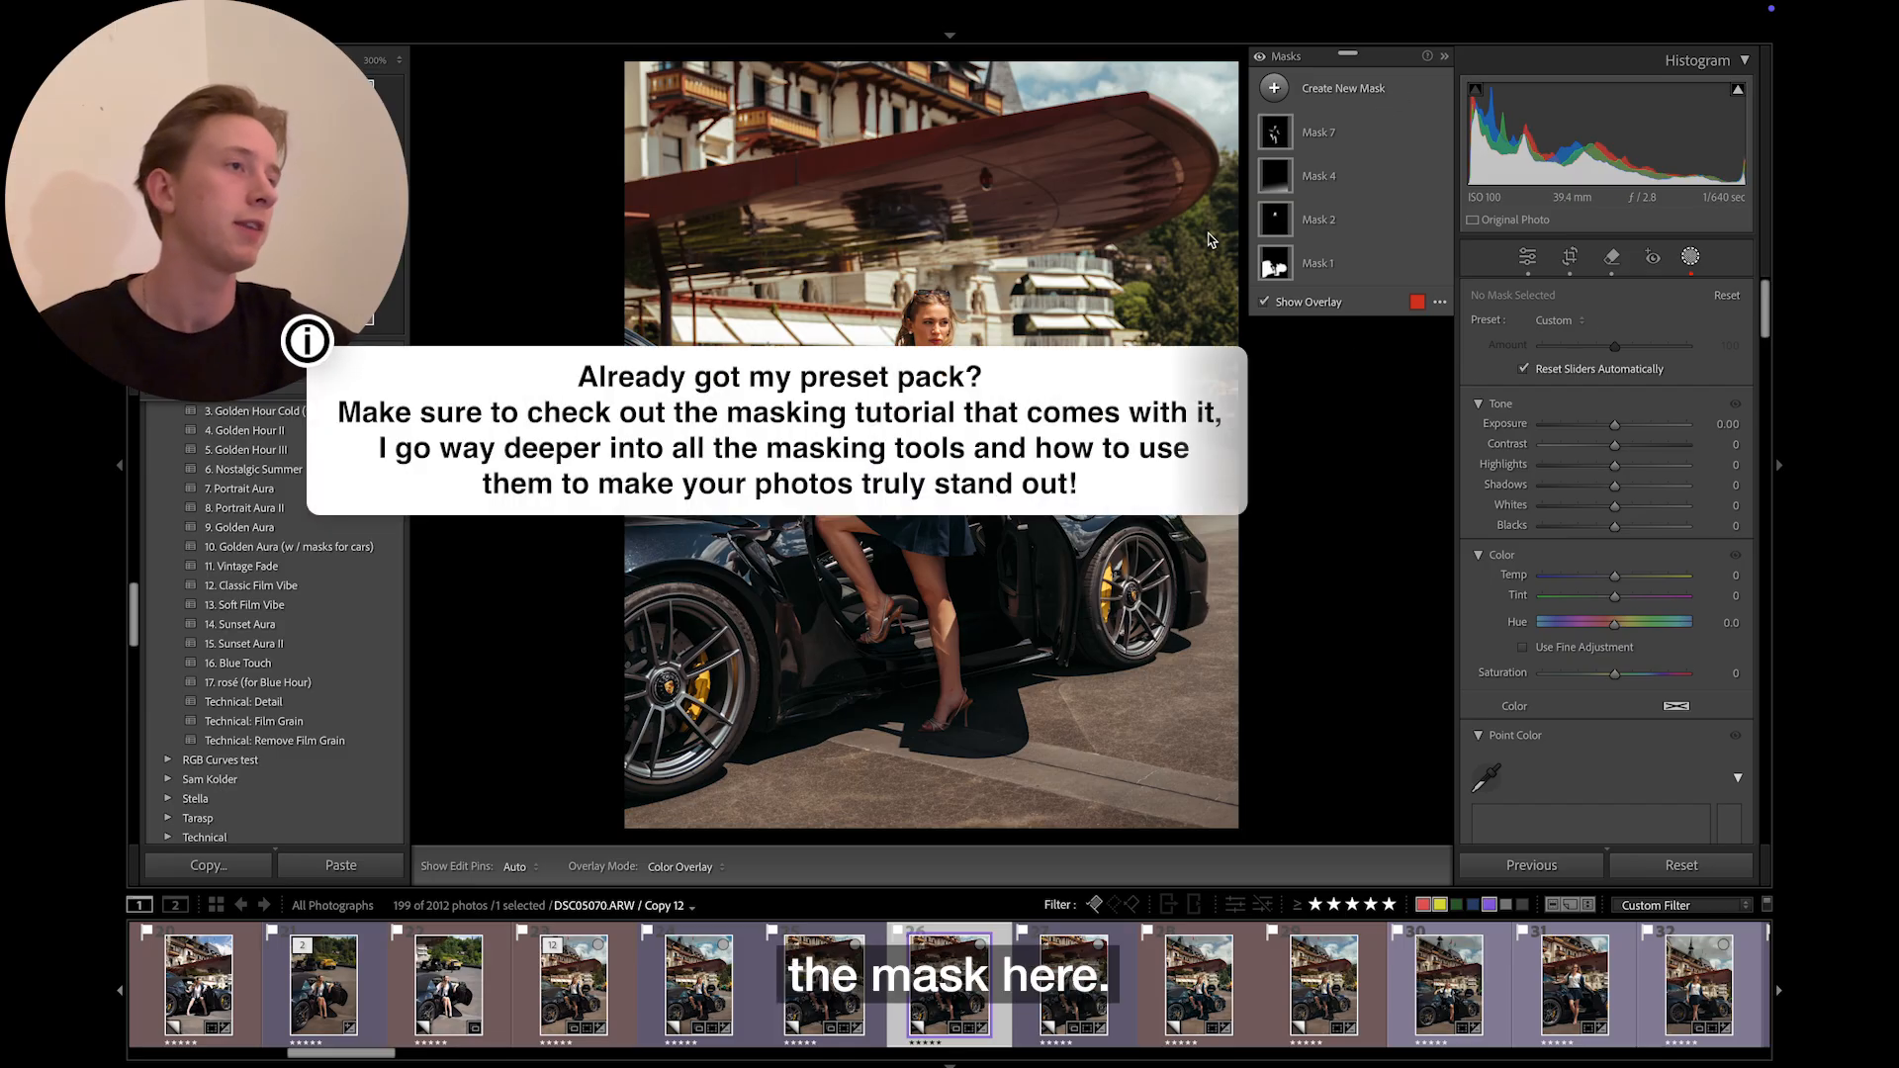
{"action": "left_click", "coordinate": [1274, 267]}
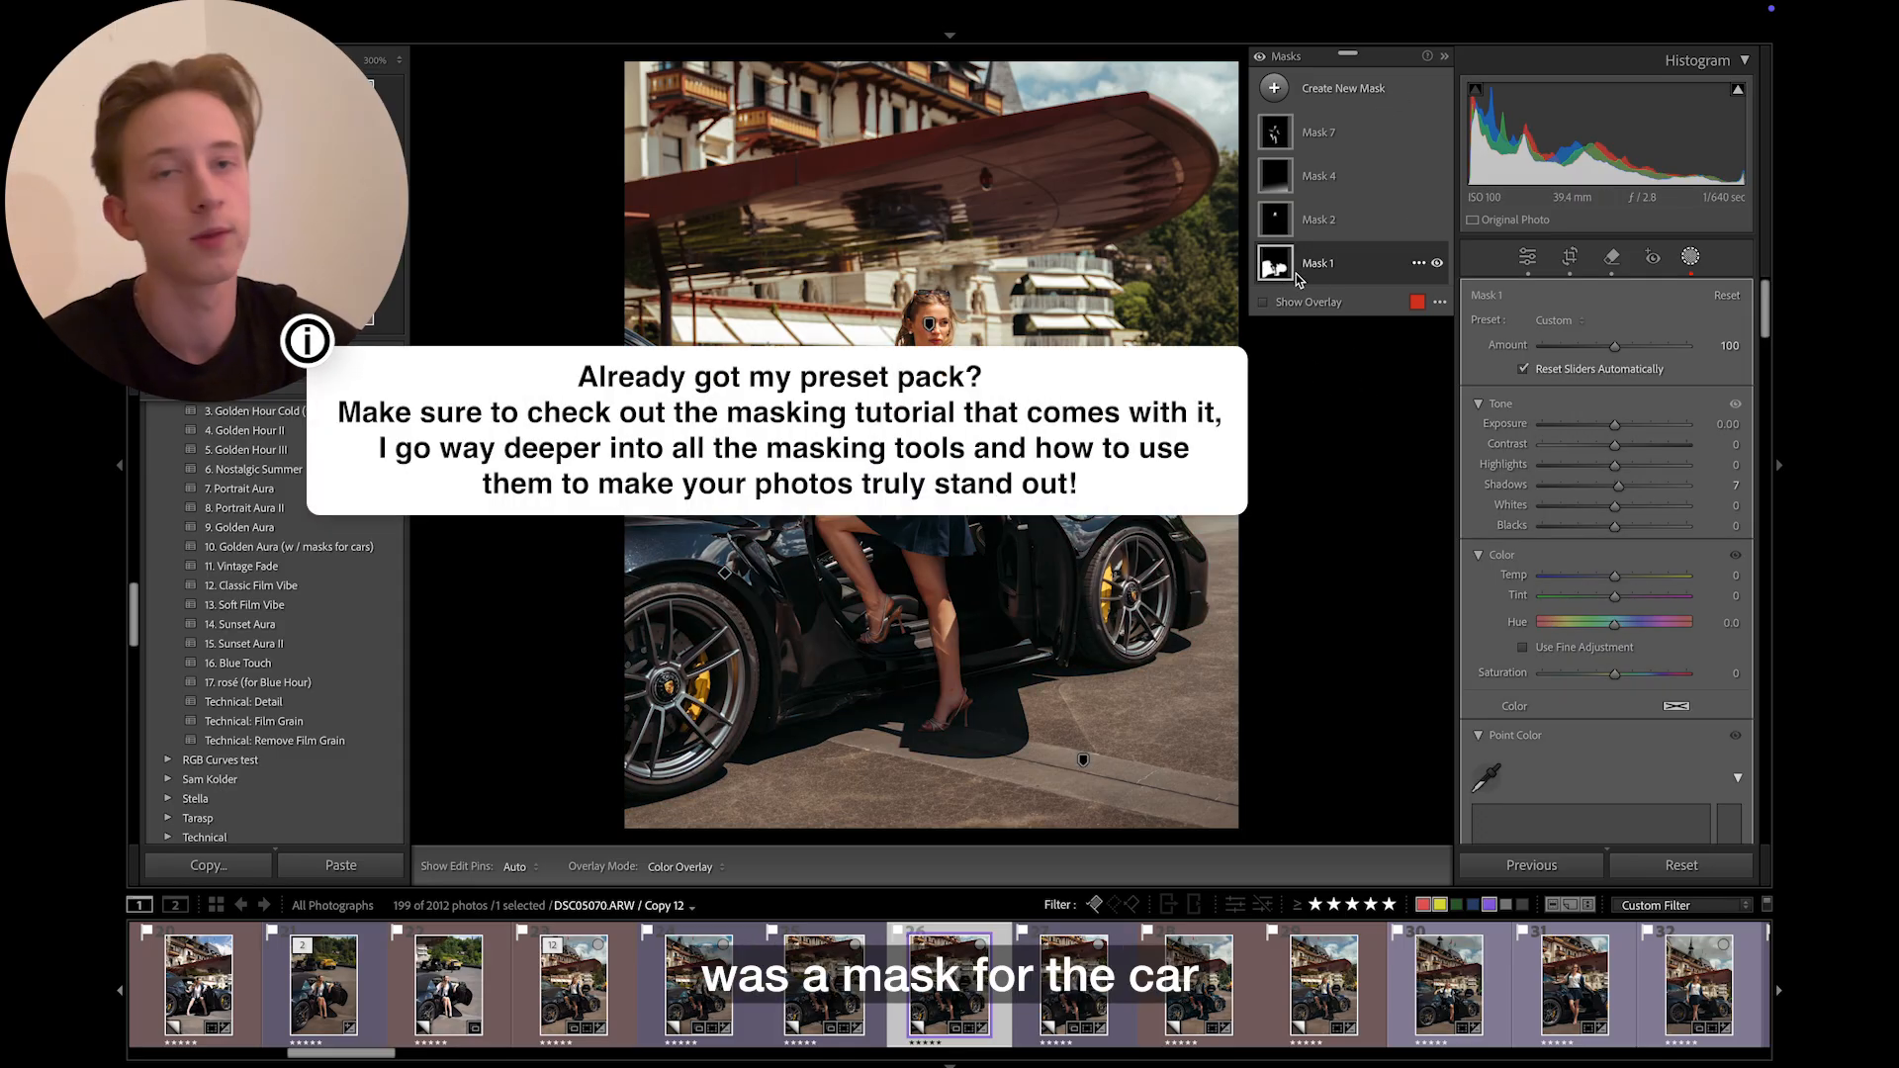
{"action": "mouse_move", "coordinate": [1275, 269]}
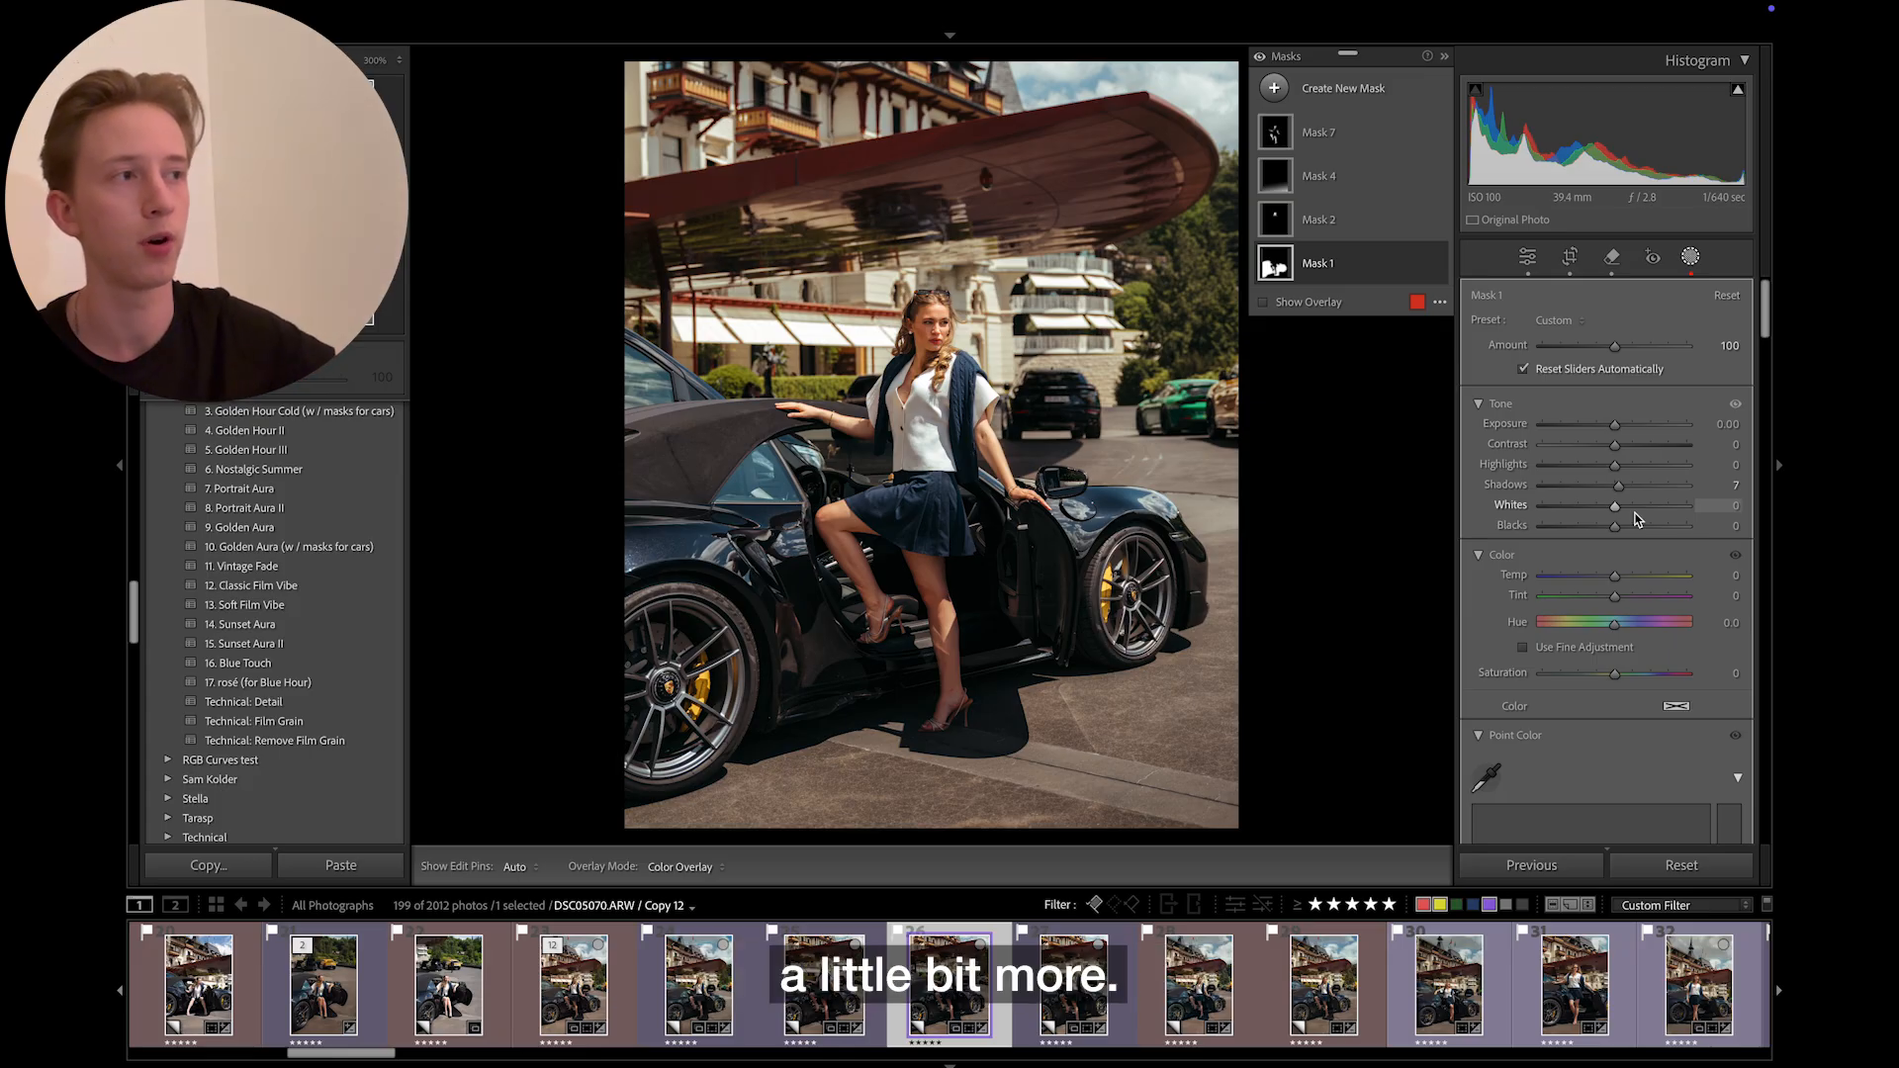
- Try Shadows at 0 and Whites at 18 on the car mask, and undo both changes
{"action": "left_click_drag", "start_coordinate": [1620, 485], "coordinate": [1627, 509]}
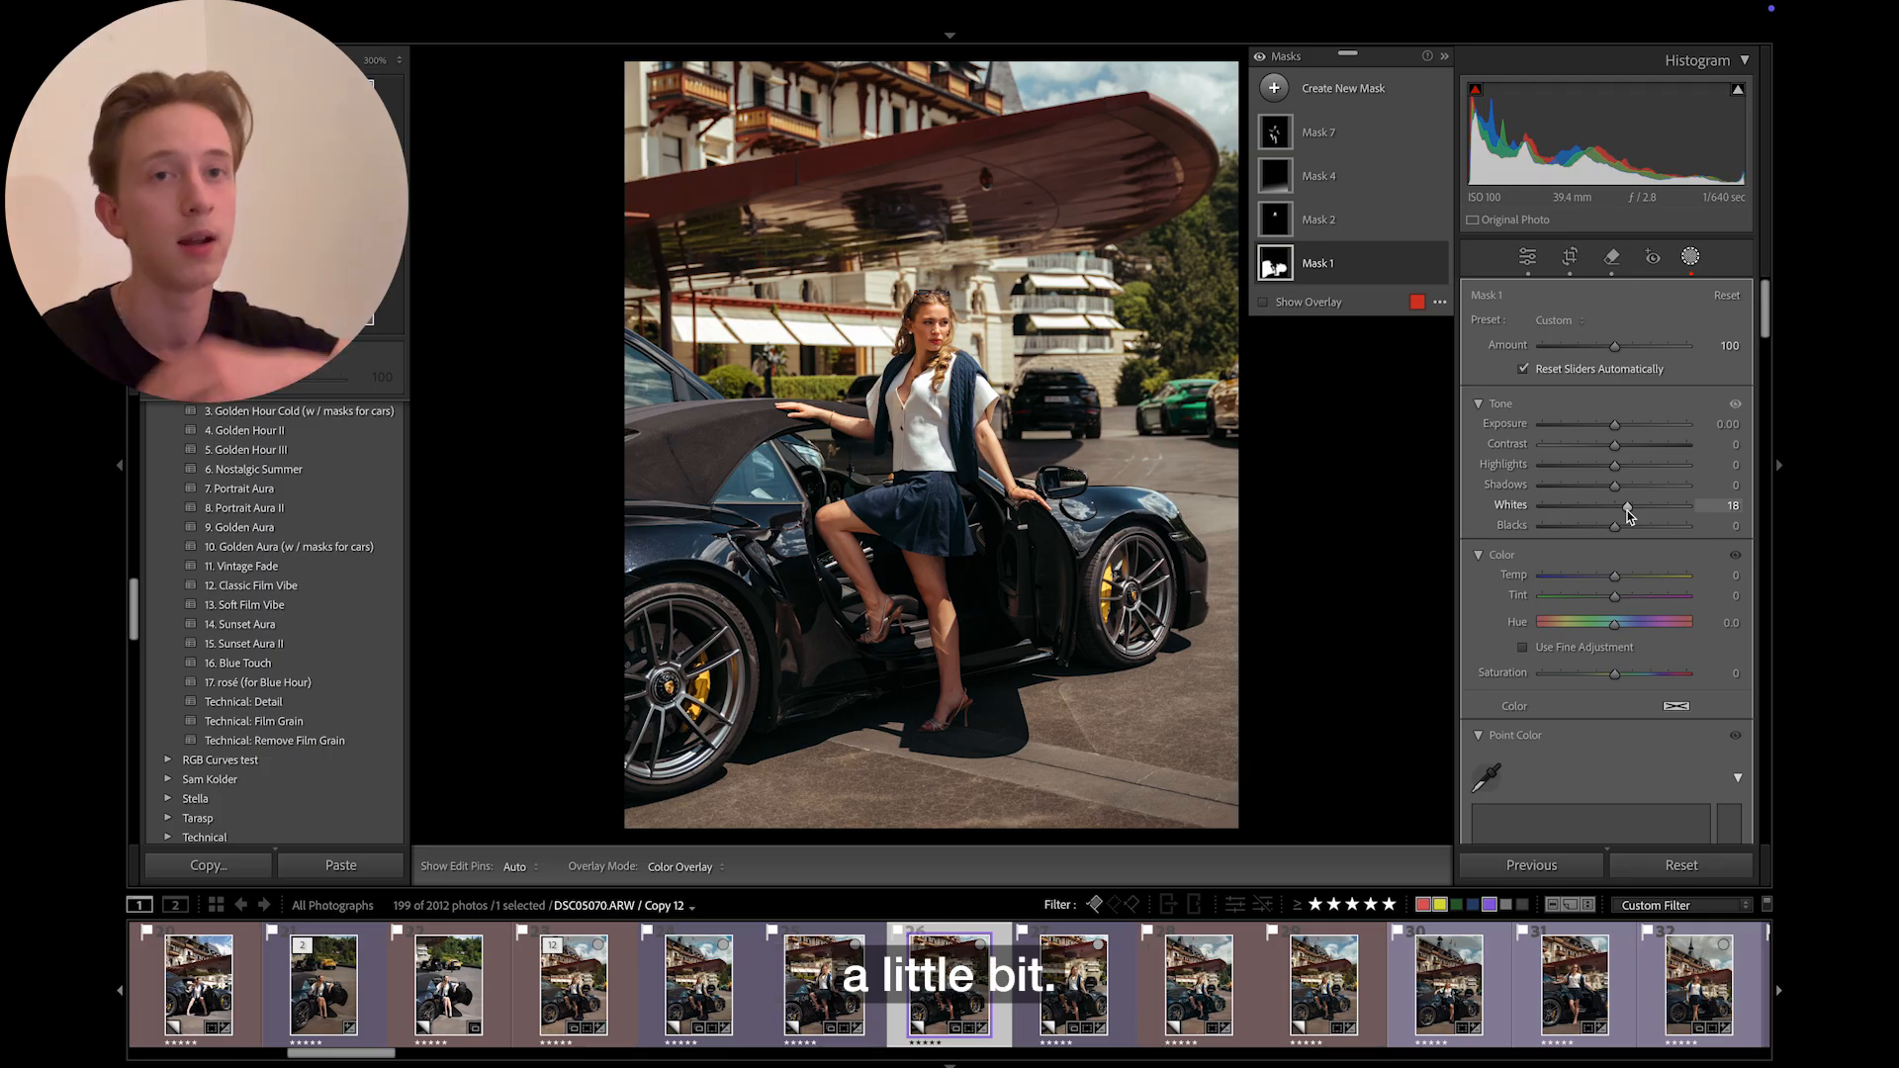
{"action": "key", "text": "ctrl+z"}
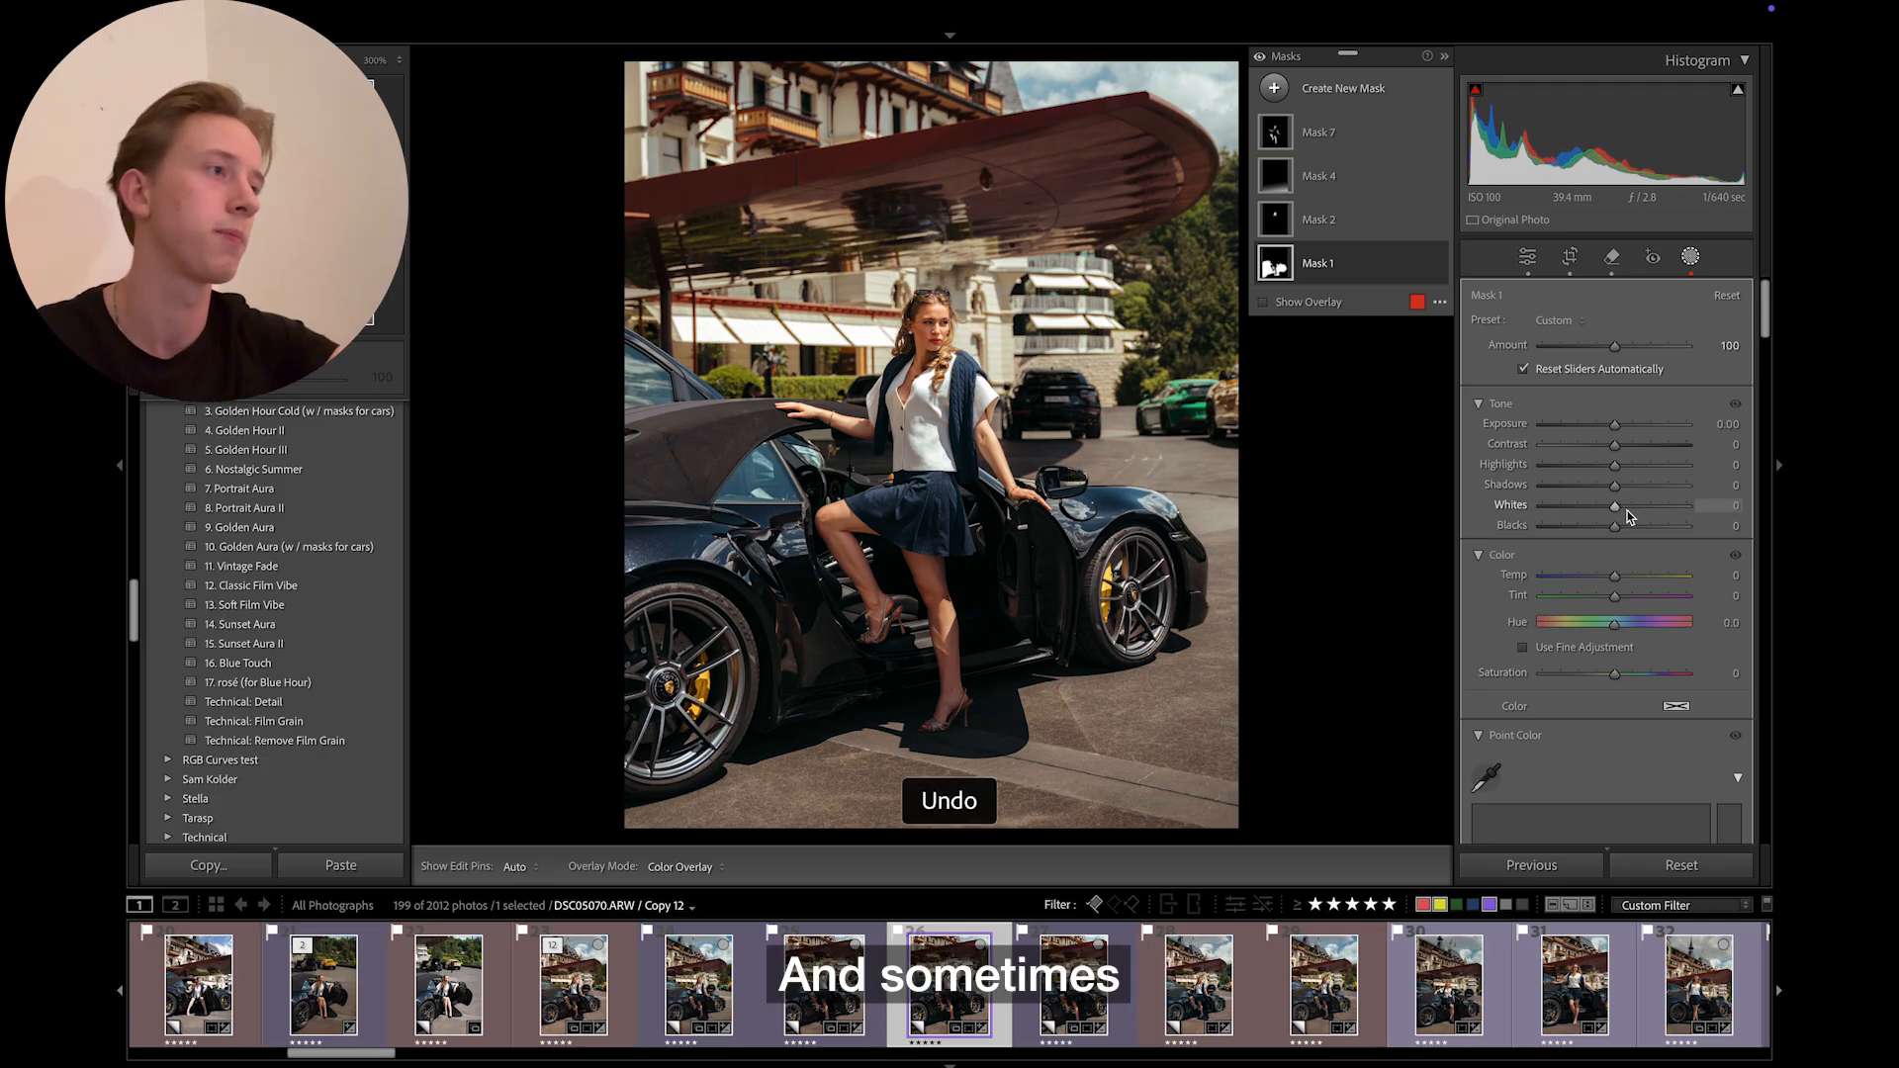
{"action": "key", "text": "ctrl+z"}
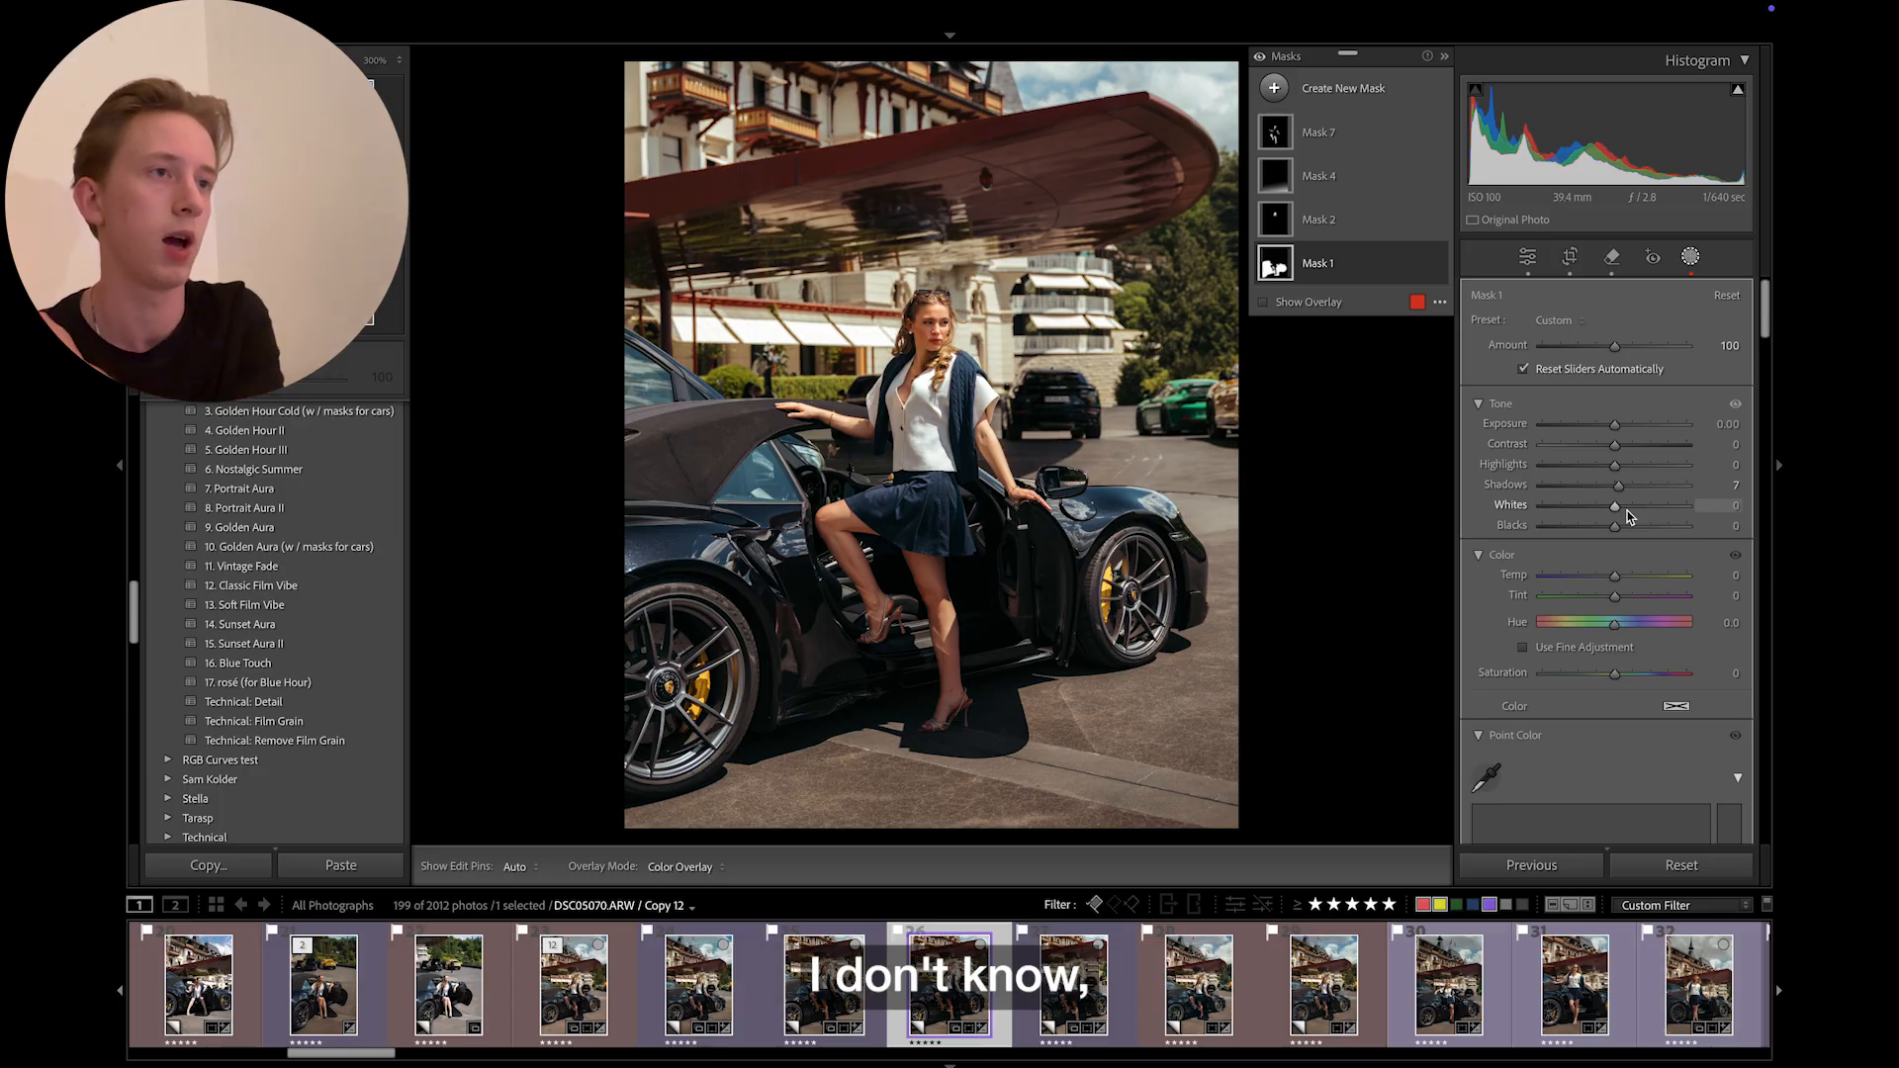
- Reset the car mask's Clarity to 0 to preview the difference, and undo the reset
{"action": "scroll", "coordinate": [1627, 512], "scroll_direction": "down", "scroll_amount": 8}
{"action": "scroll", "coordinate": [1626, 510], "scroll_direction": "down", "scroll_amount": 3}
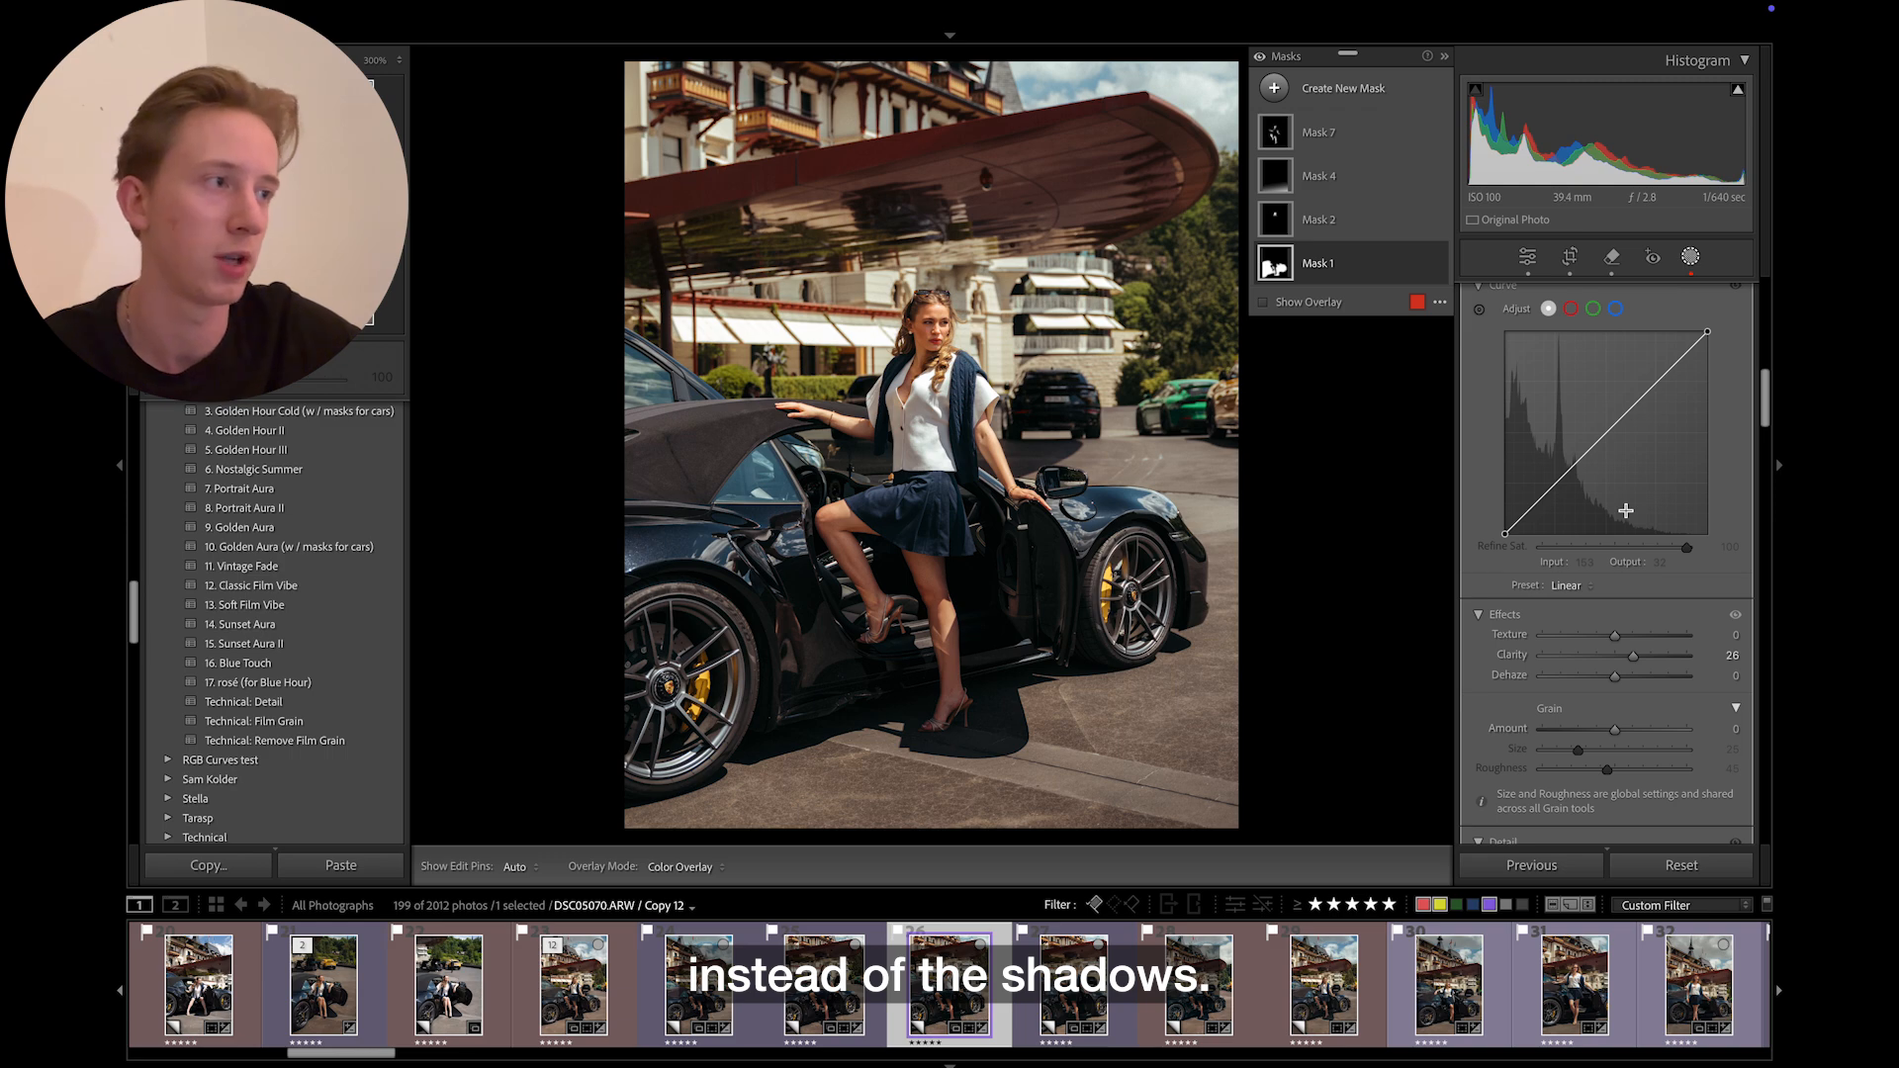
{"action": "scroll", "coordinate": [1679, 665], "scroll_direction": "up", "scroll_amount": 1}
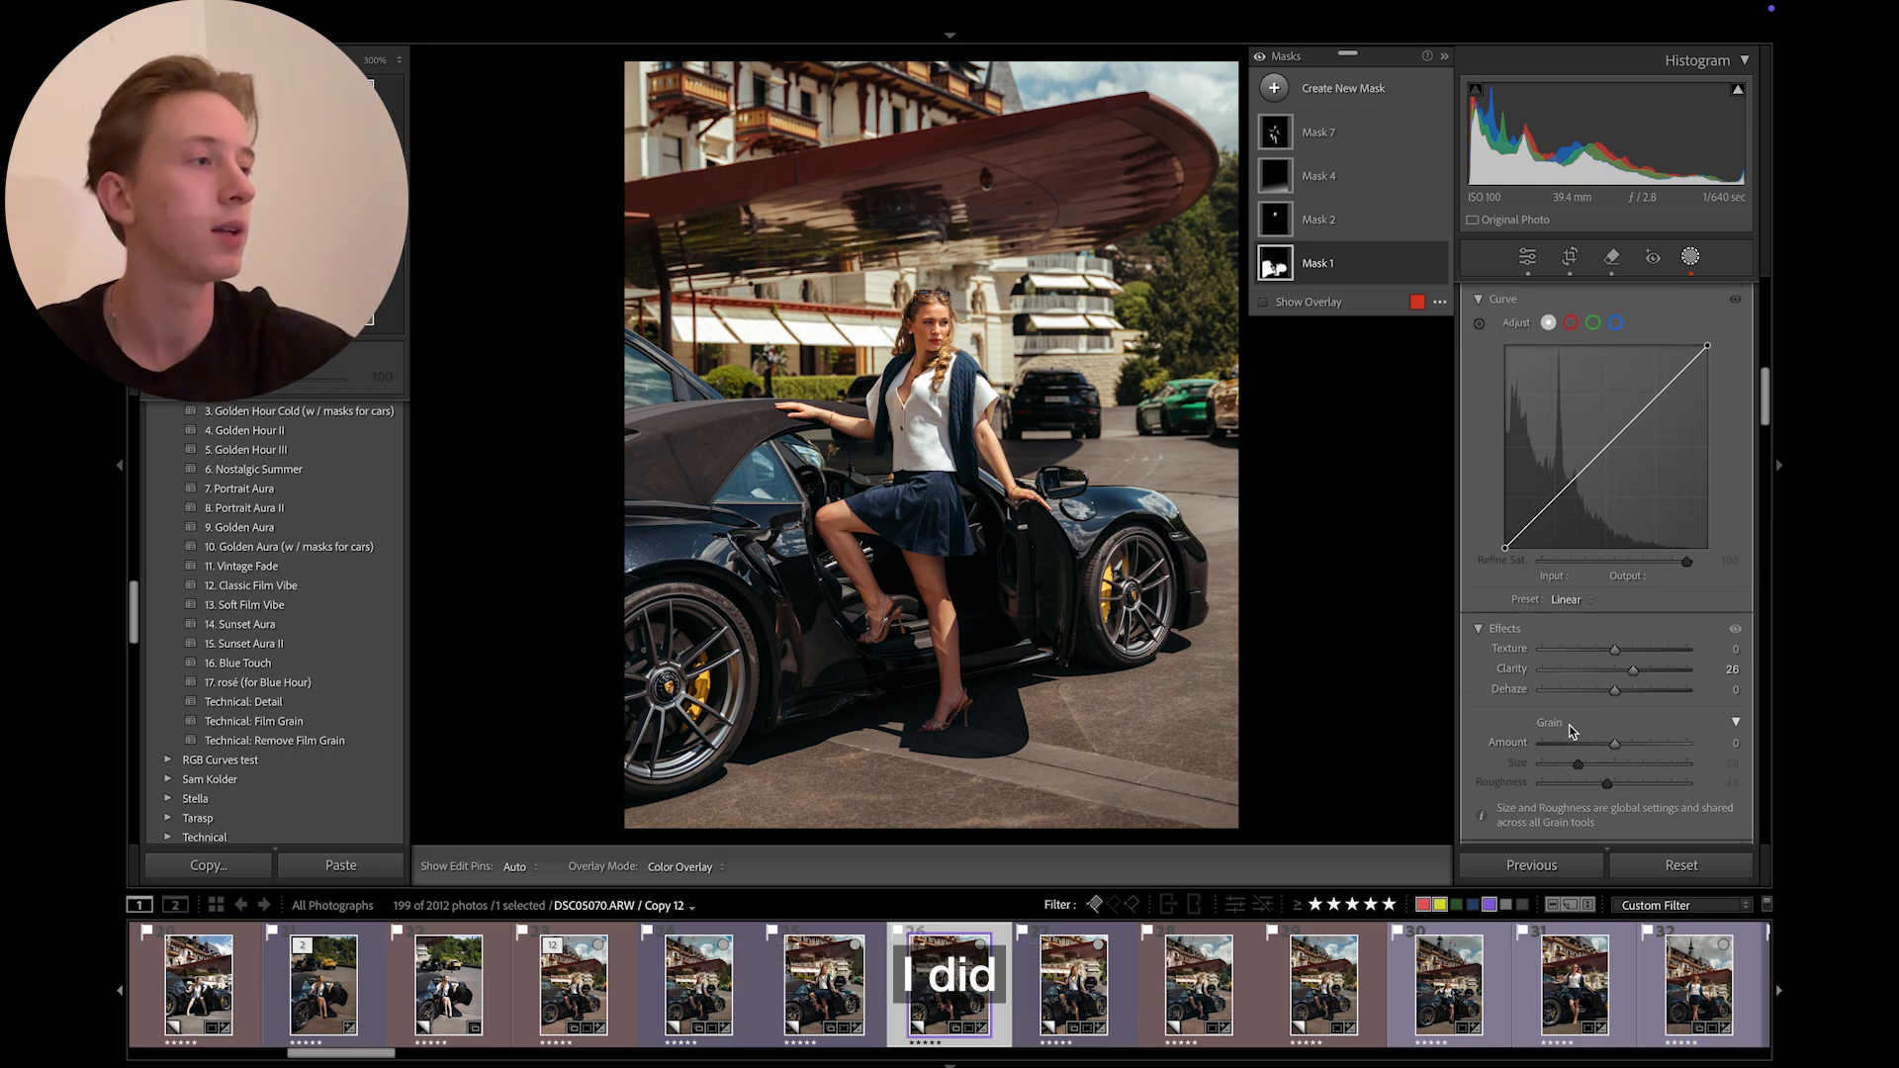
{"action": "double_click", "coordinate": [1633, 670]}
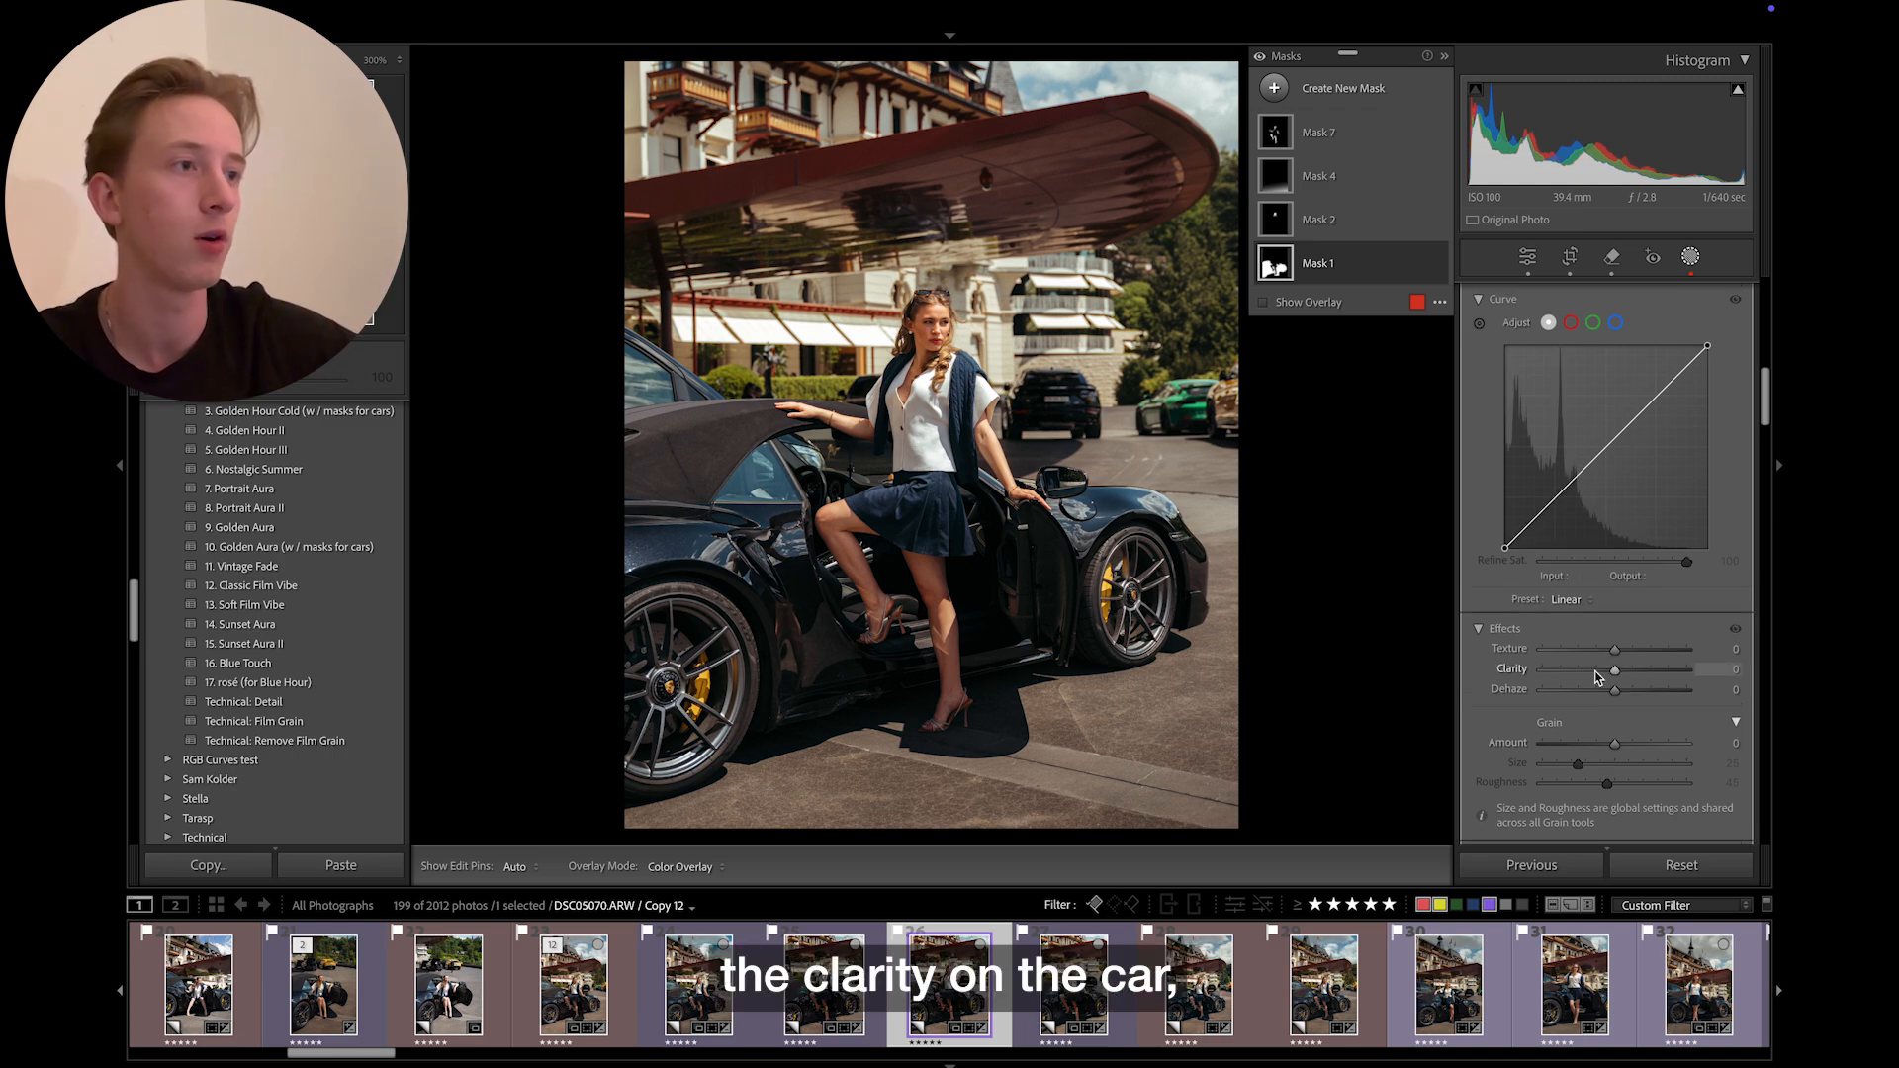
{"action": "key", "text": "ctrl+z"}
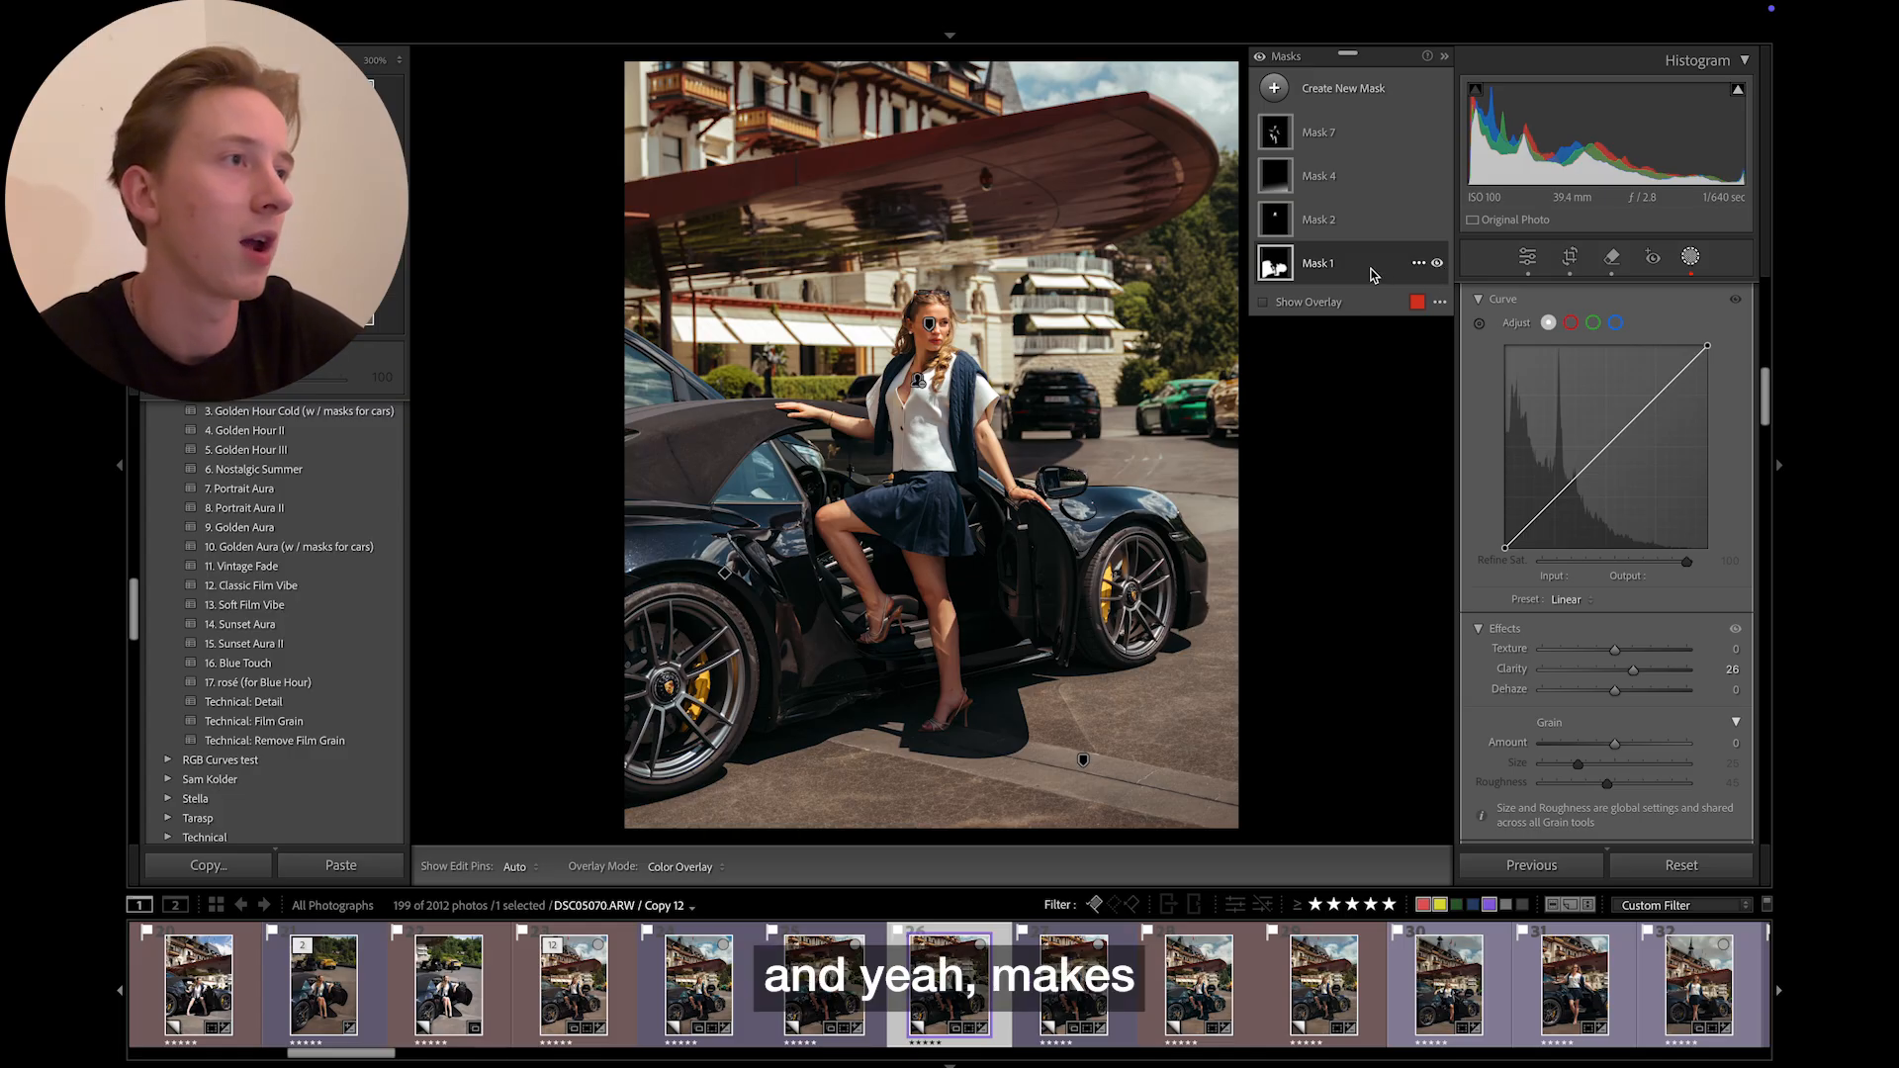
- Select Mask 2, hide the edit pins, and zoom in on the woman to examine the masked area
{"action": "left_click", "coordinate": [1285, 226]}
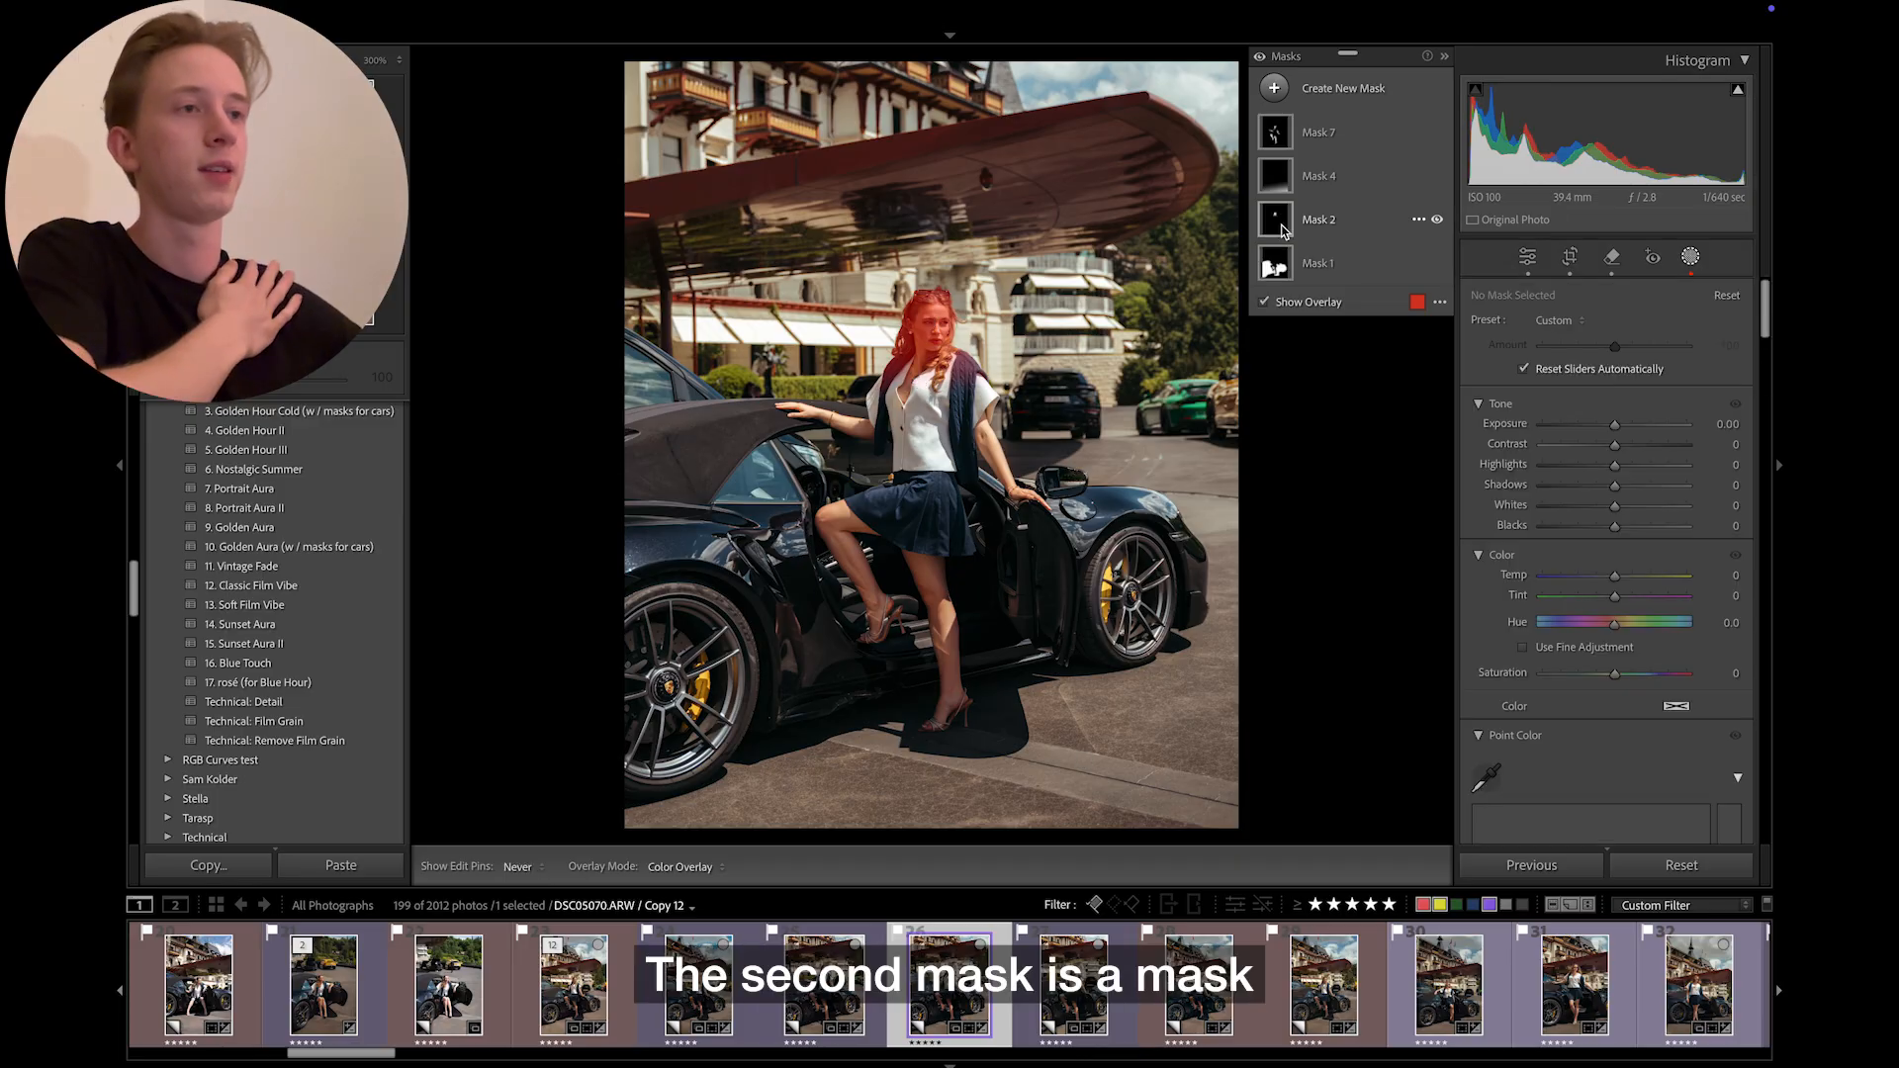
{"action": "key", "text": "h"}
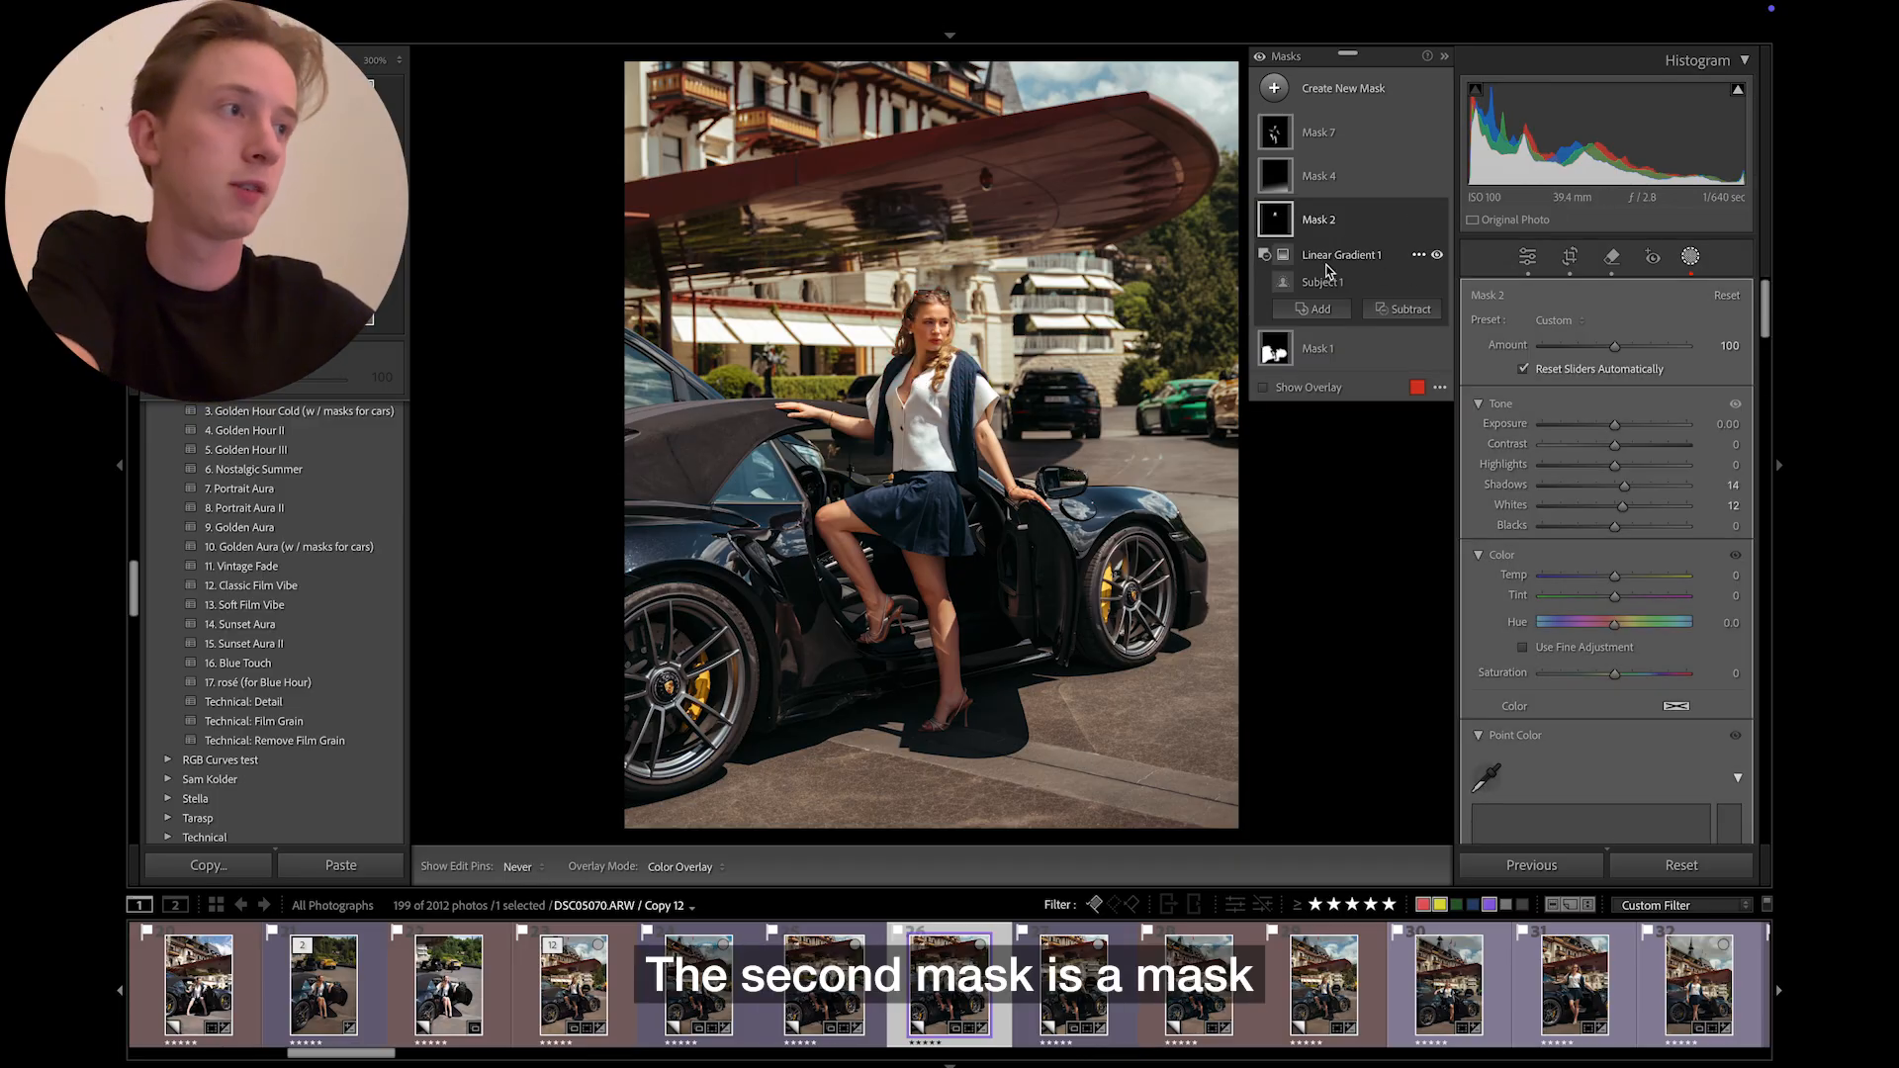
{"action": "left_click", "coordinate": [915, 309]}
{"action": "scroll", "coordinate": [920, 308], "scroll_direction": "down", "scroll_amount": 1}
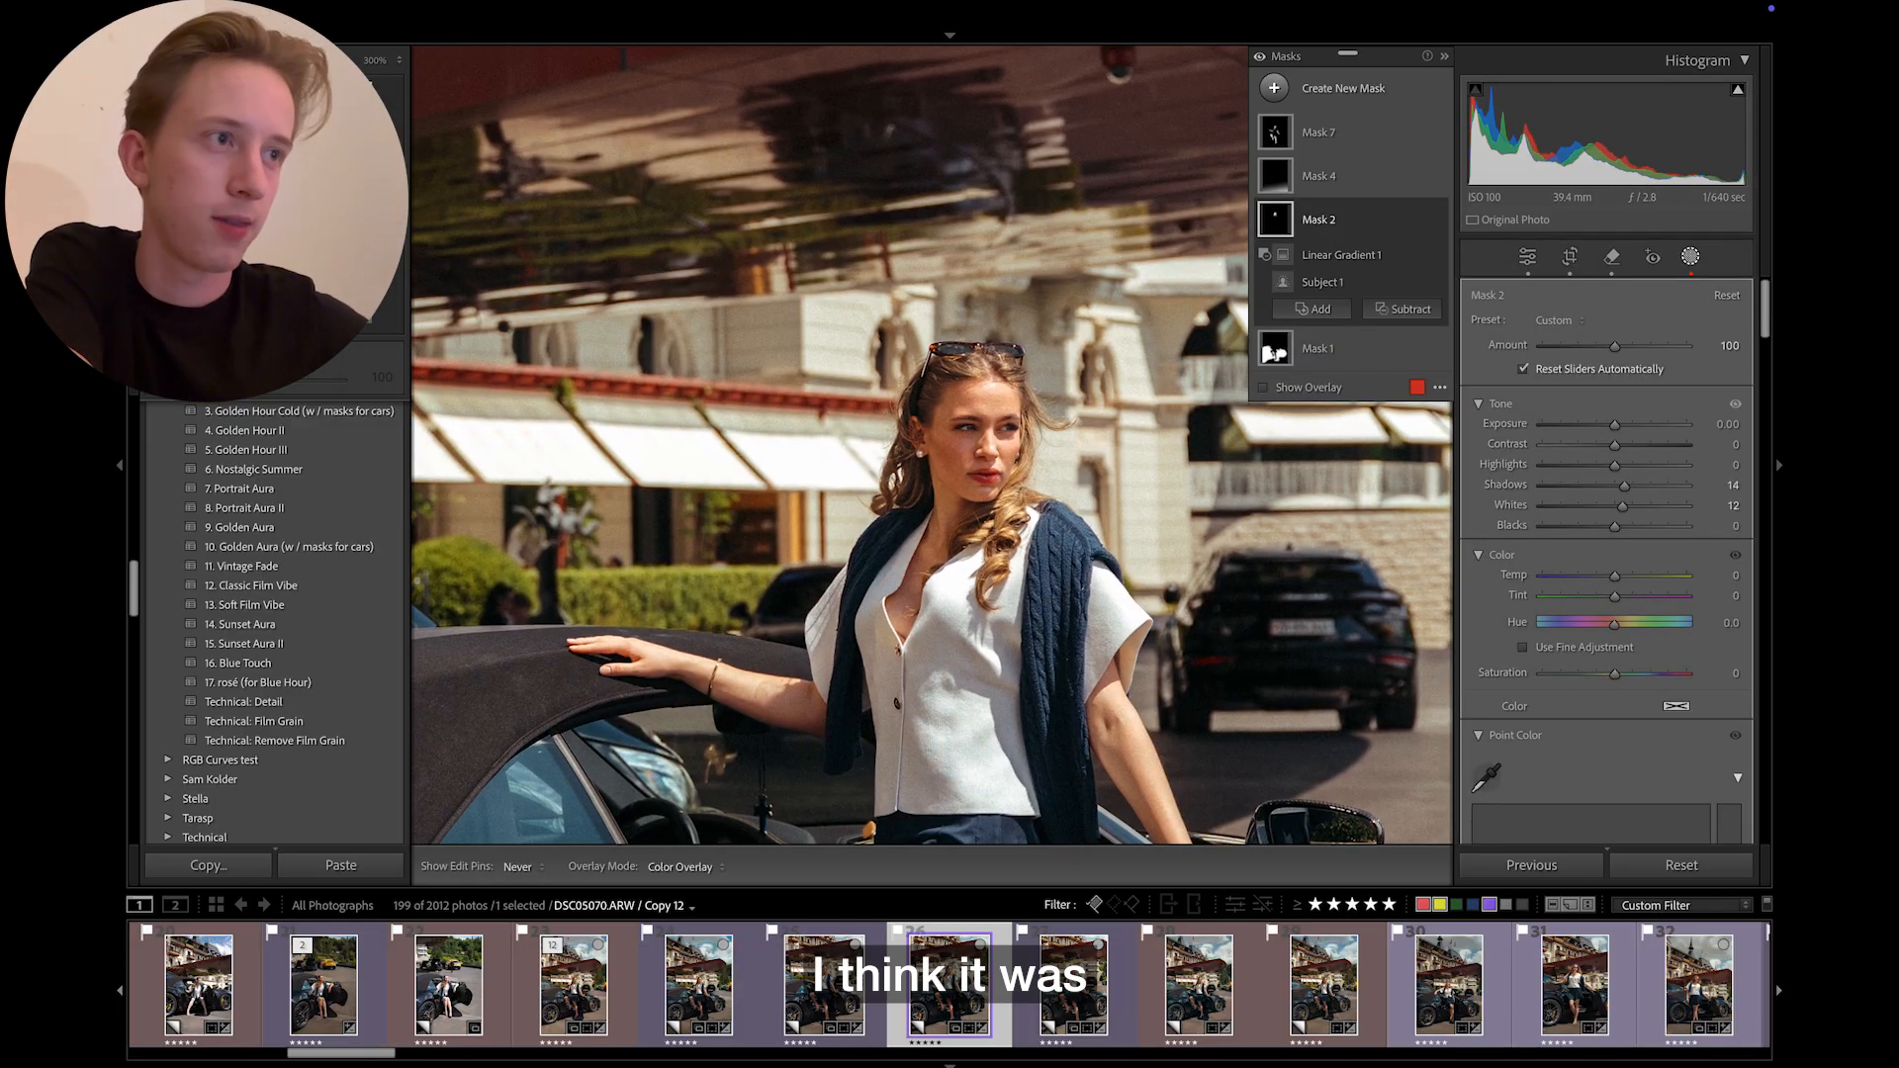
- Hide Mask 2 and show it again to compare the photo with and without the face adjustment
{"action": "left_click", "coordinate": [1437, 218]}
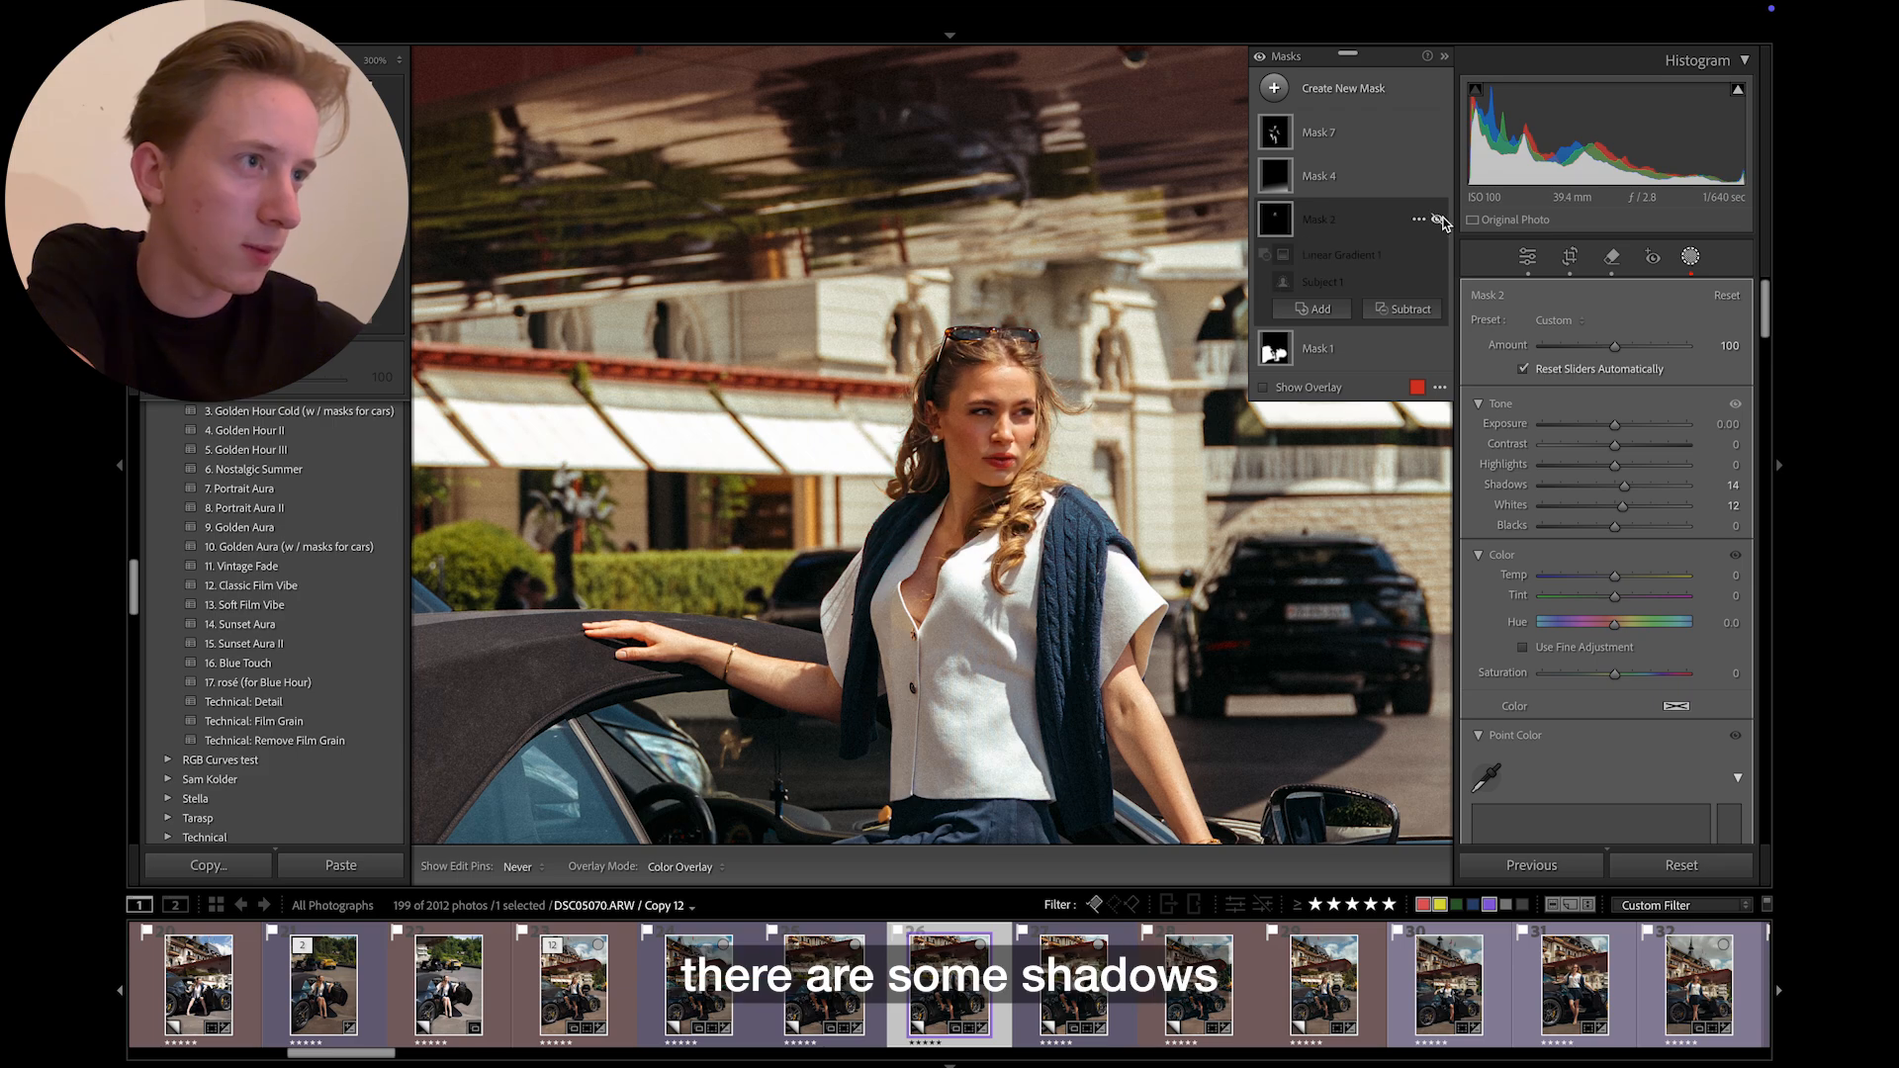
{"action": "key", "text": "z"}
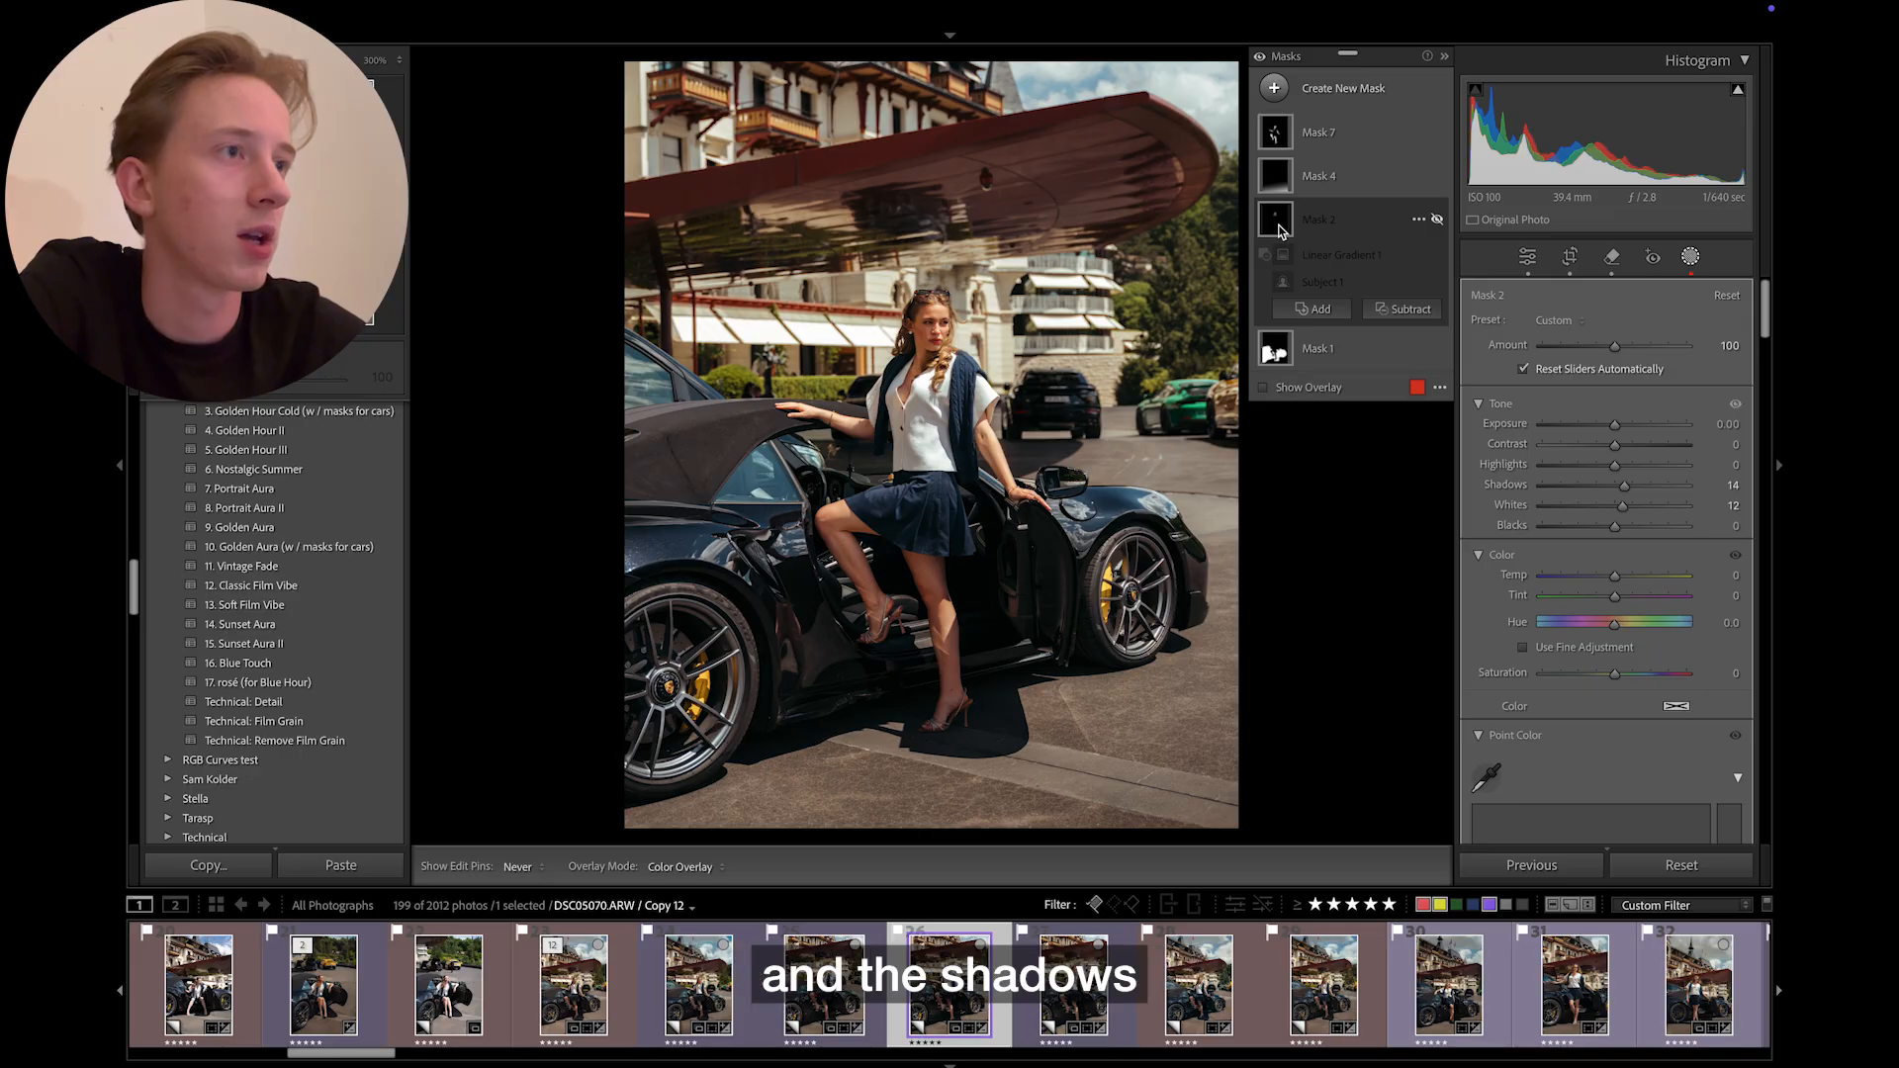
{"action": "left_click", "coordinate": [1435, 218]}
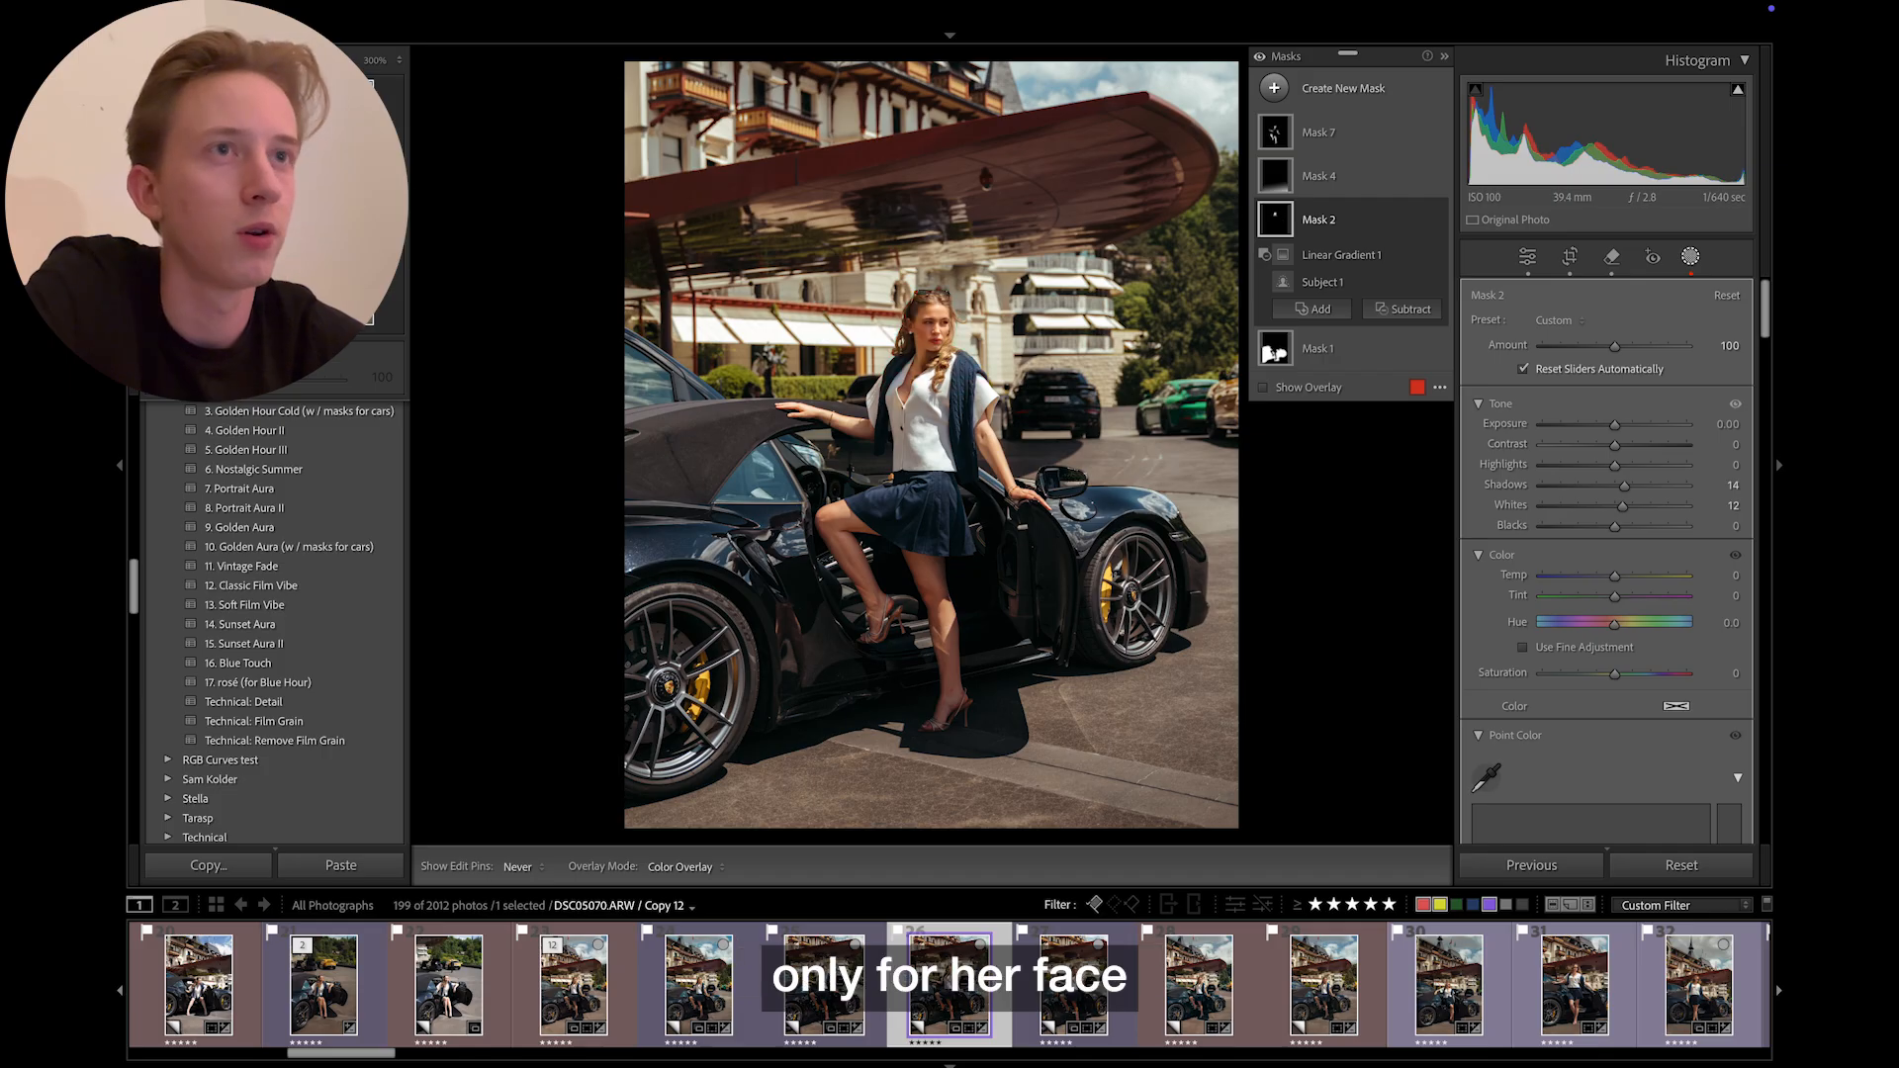
- Set the edit pins to show automatically and examine how Mask 2 combines Subject 1 with the subtracted Linear Gradient 1
{"action": "left_click", "coordinate": [929, 327]}
{"action": "left_click", "coordinate": [929, 327]}
{"action": "mouse_move", "coordinate": [1287, 282]}
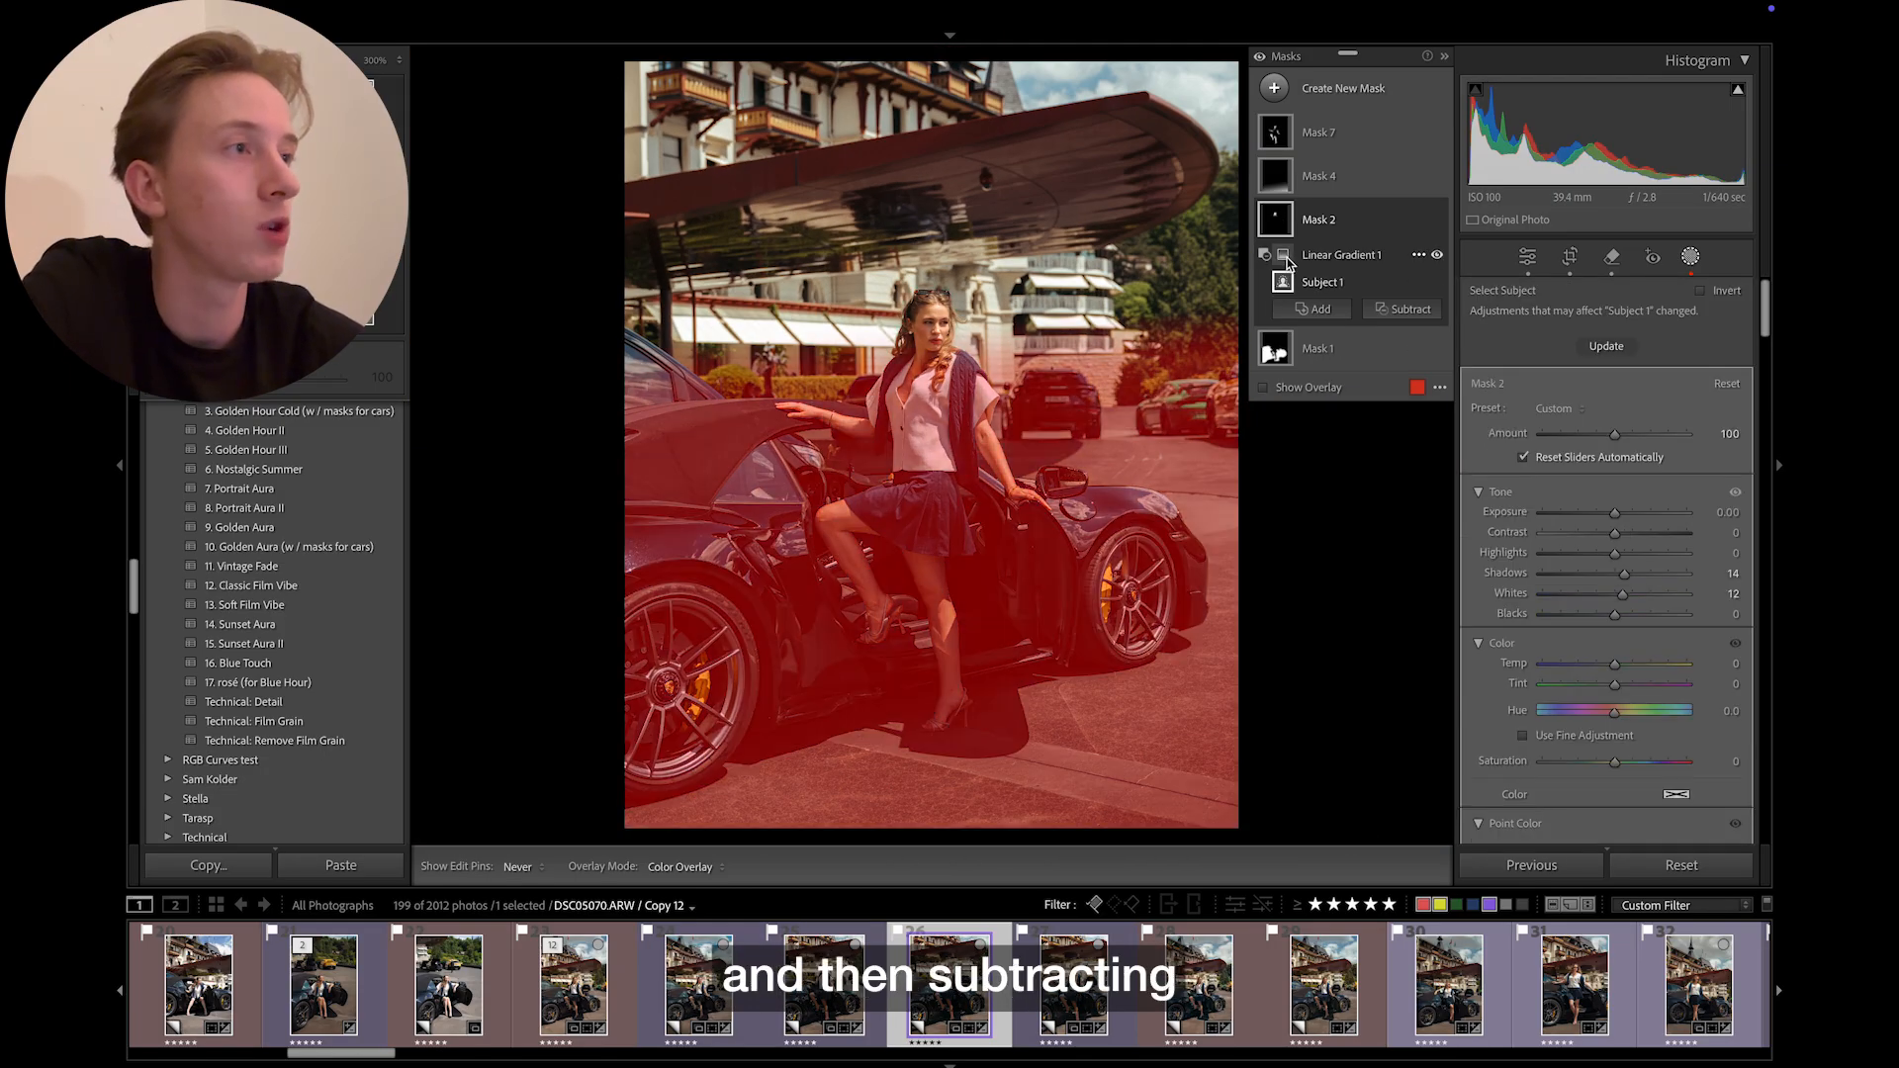
{"action": "left_click", "coordinate": [1326, 255]}
{"action": "left_click", "coordinate": [524, 866]}
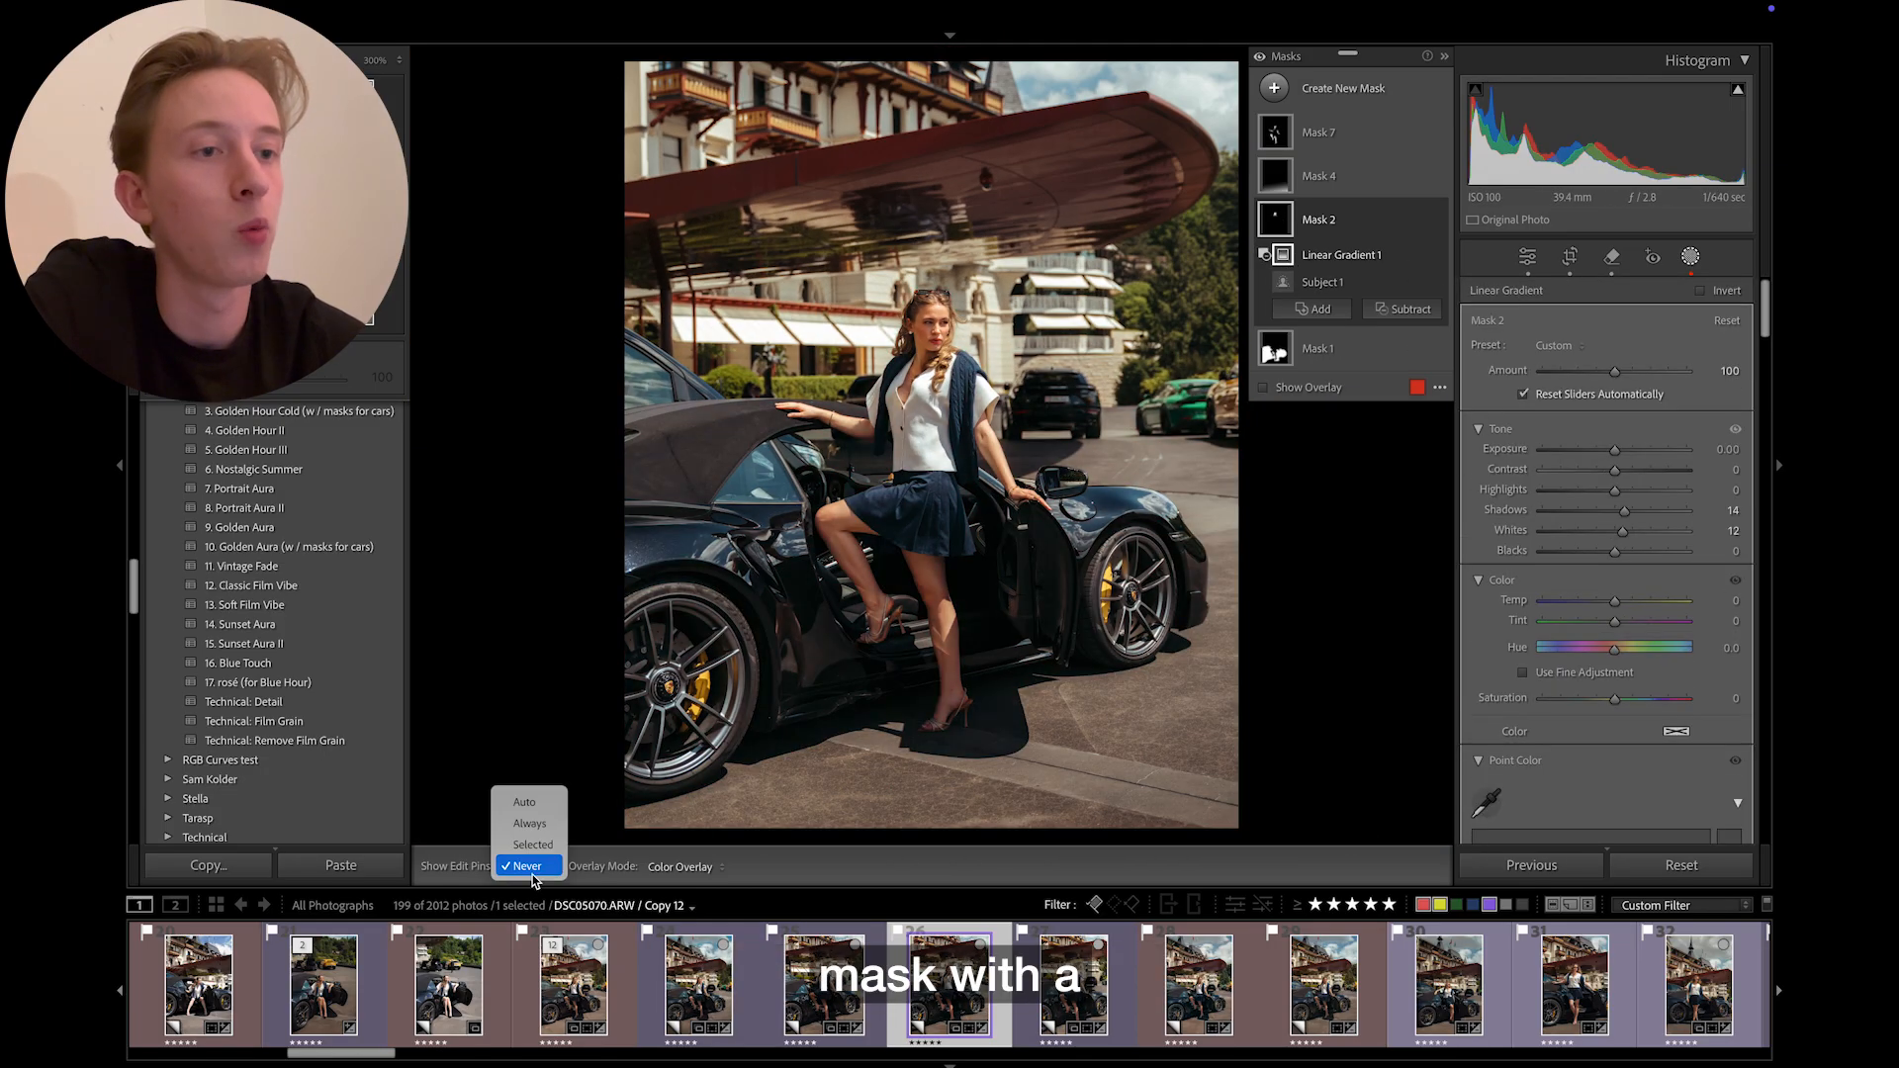
{"action": "left_click", "coordinate": [521, 799]}
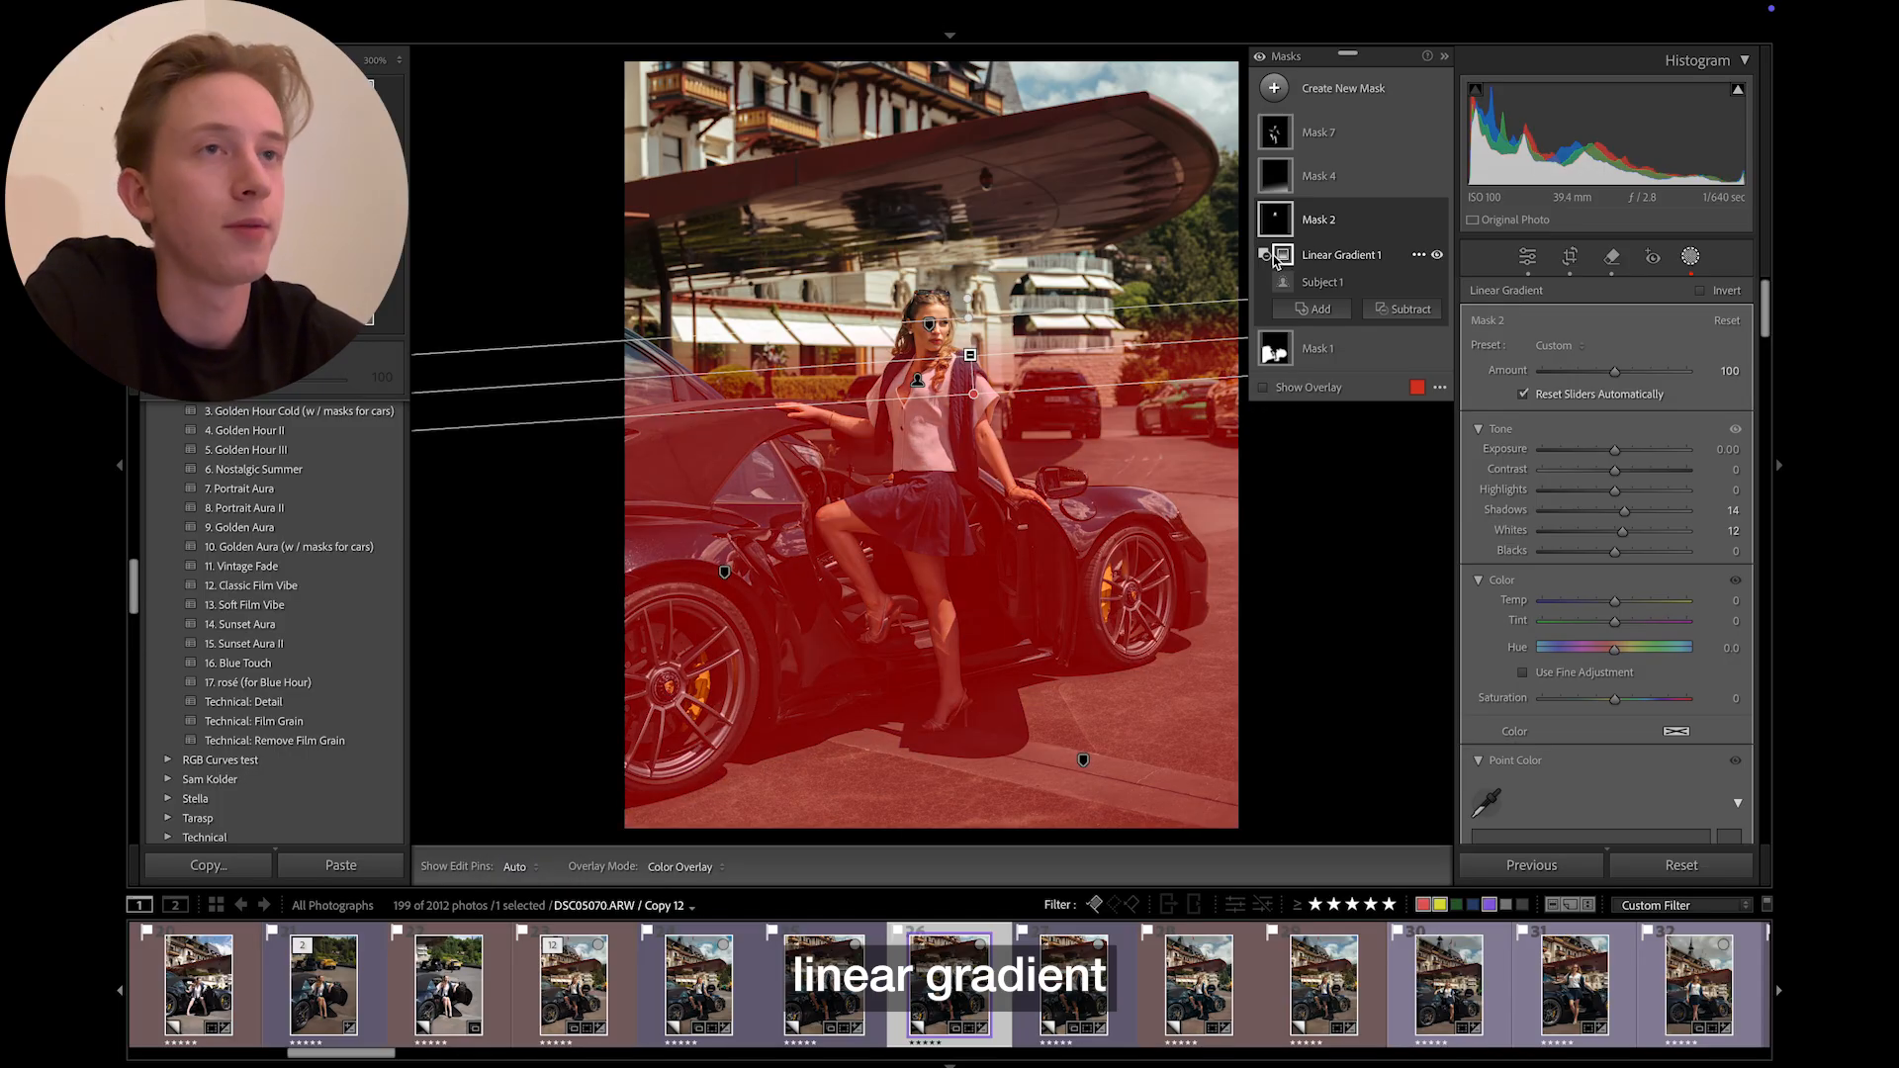
{"action": "key", "text": "z"}
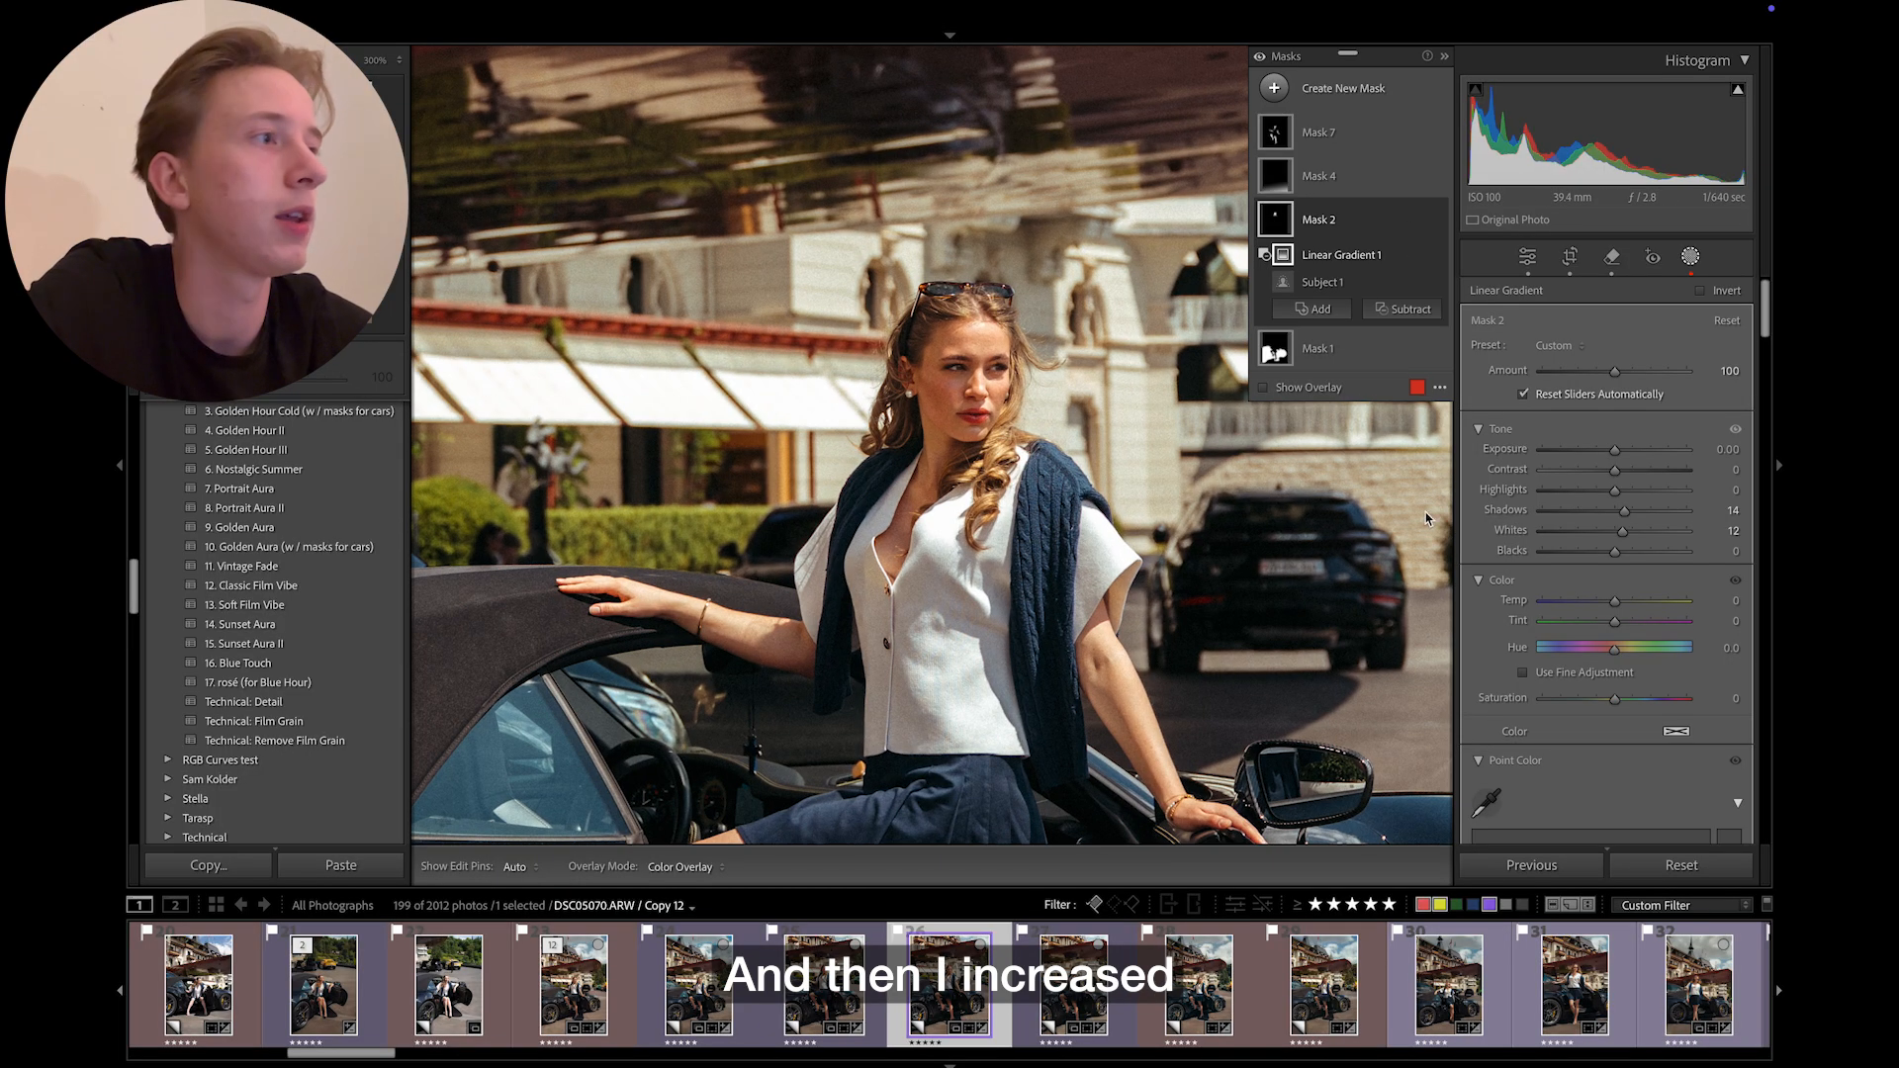
- Reset Mask 2's Whites to 0 to preview the difference, and undo the reset
{"action": "double_click", "coordinate": [1627, 531]}
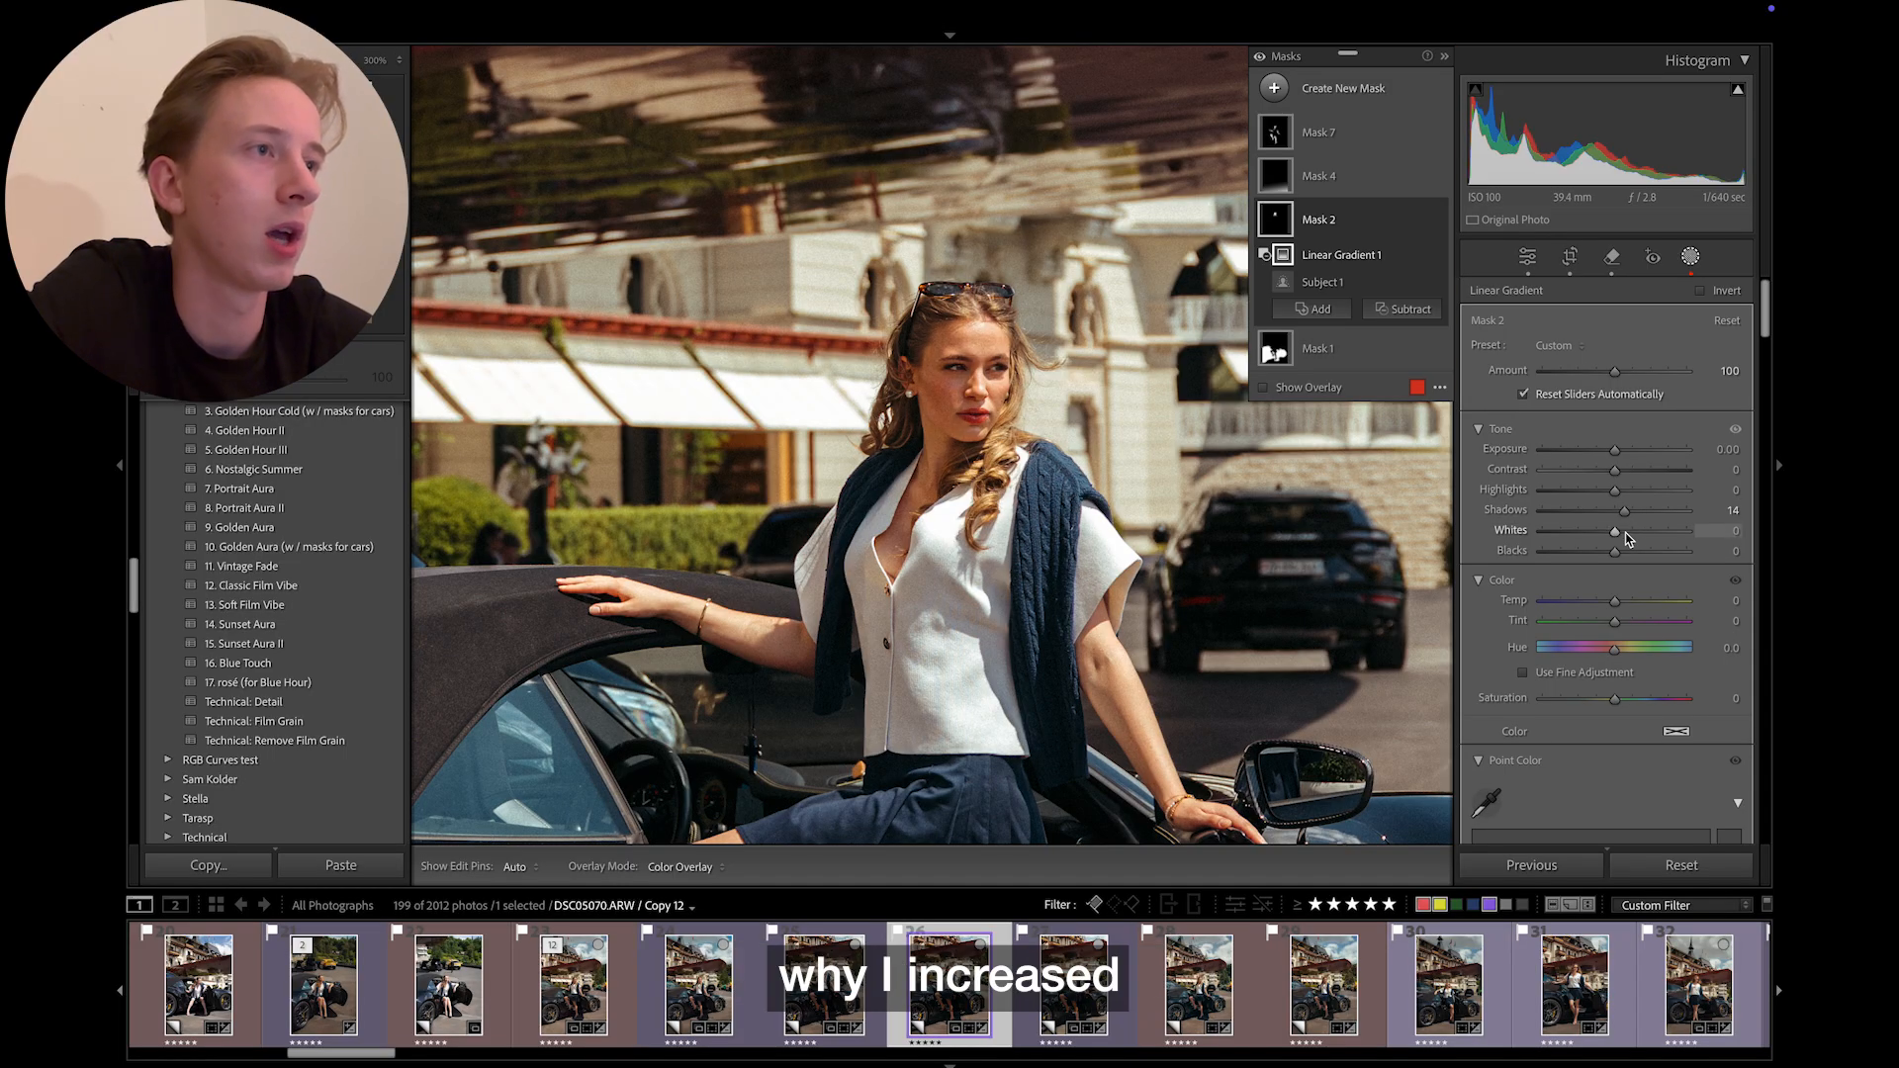
{"action": "key", "text": "ctrl+z"}
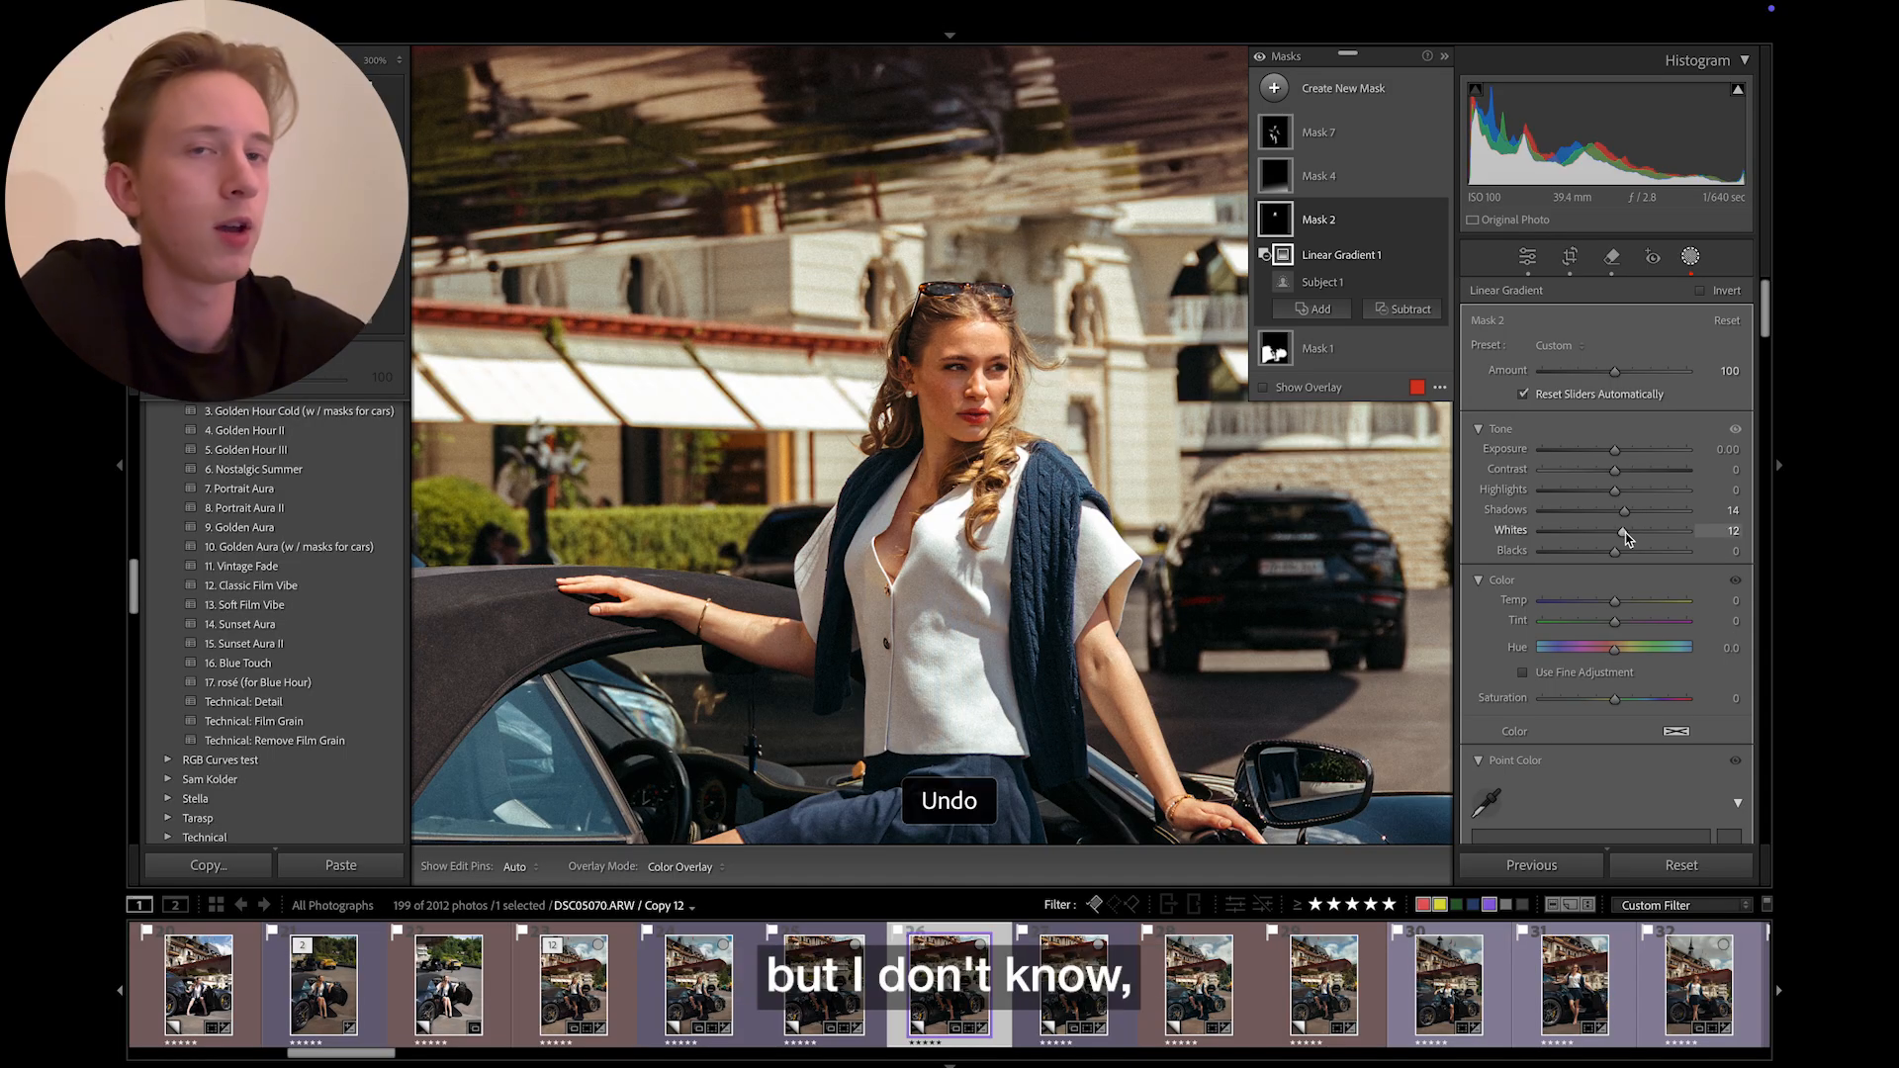
{"action": "scroll", "coordinate": [1641, 573], "scroll_direction": "down", "scroll_amount": 8}
{"action": "scroll", "coordinate": [1666, 615], "scroll_direction": "up", "scroll_amount": 8}
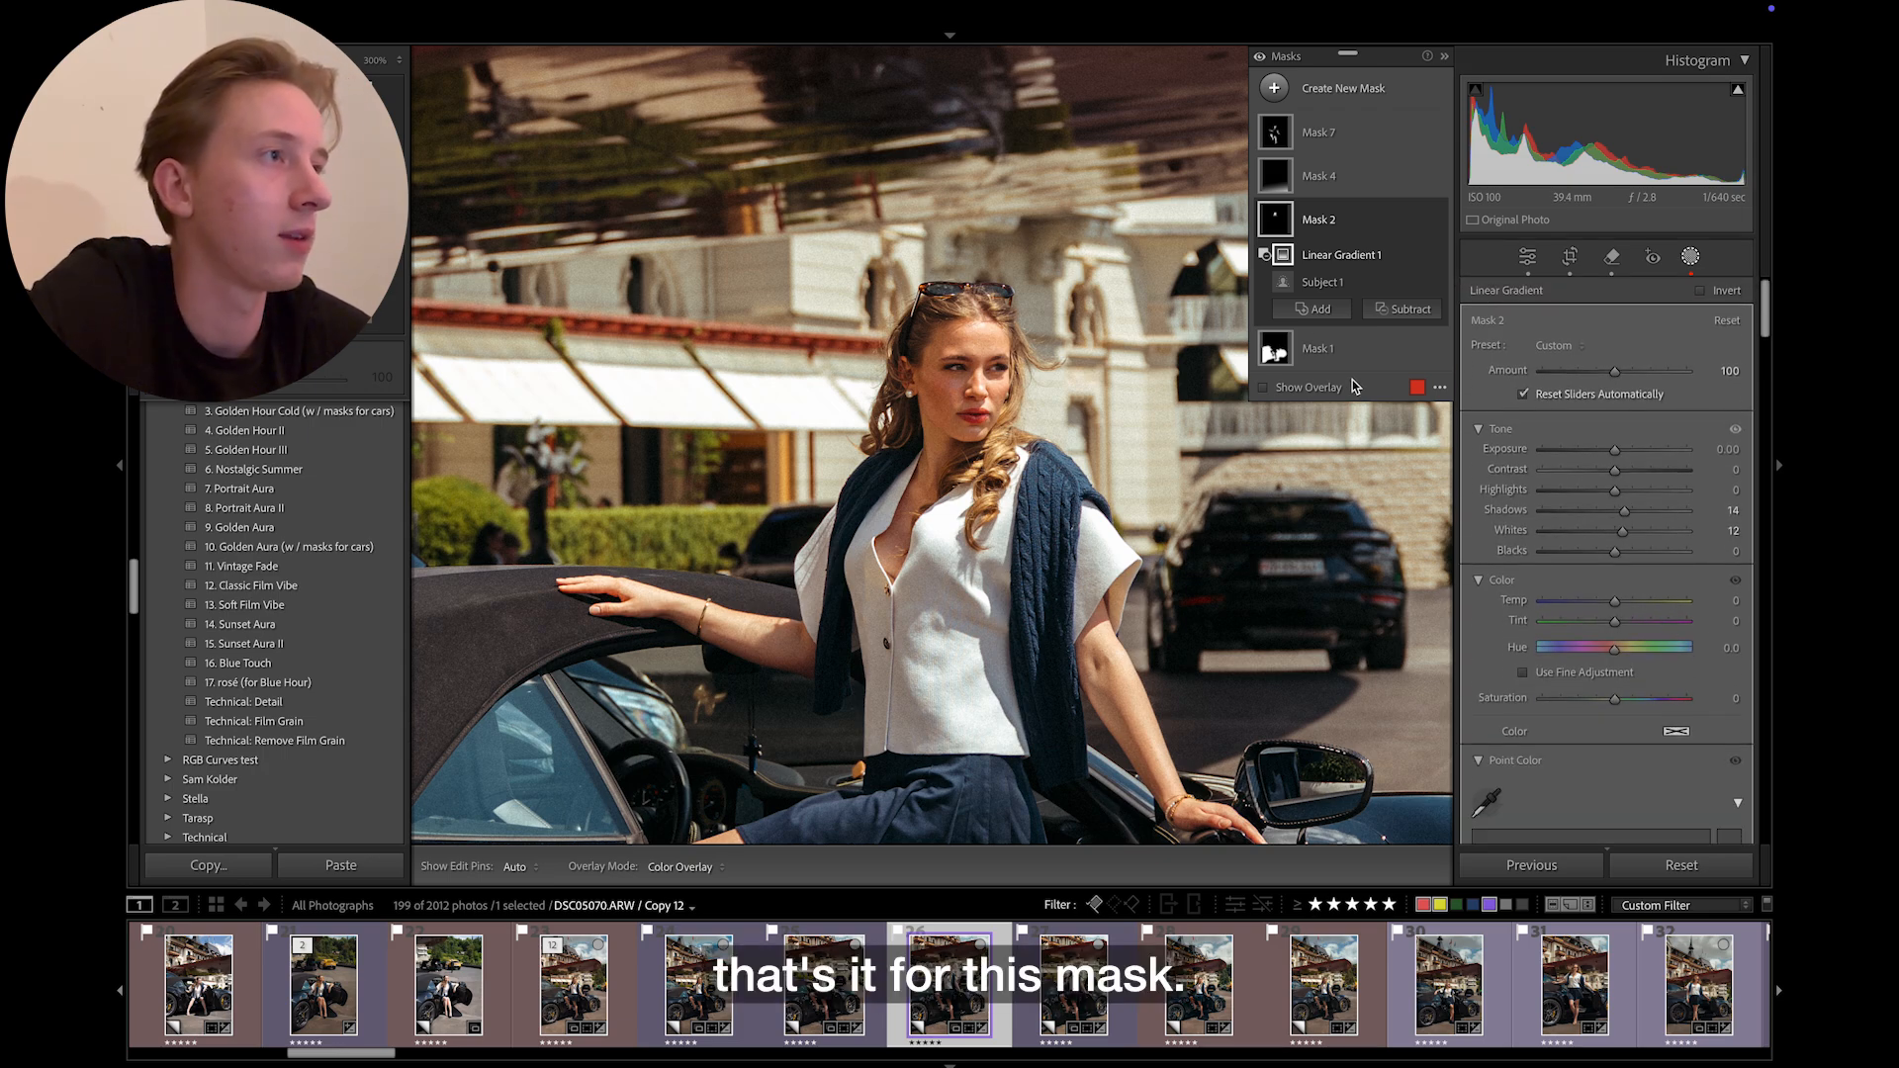
- Select Mask 4 and toggle its visibility to examine the linear gradient's darkening of the foreground
{"action": "left_click", "coordinate": [1291, 173]}
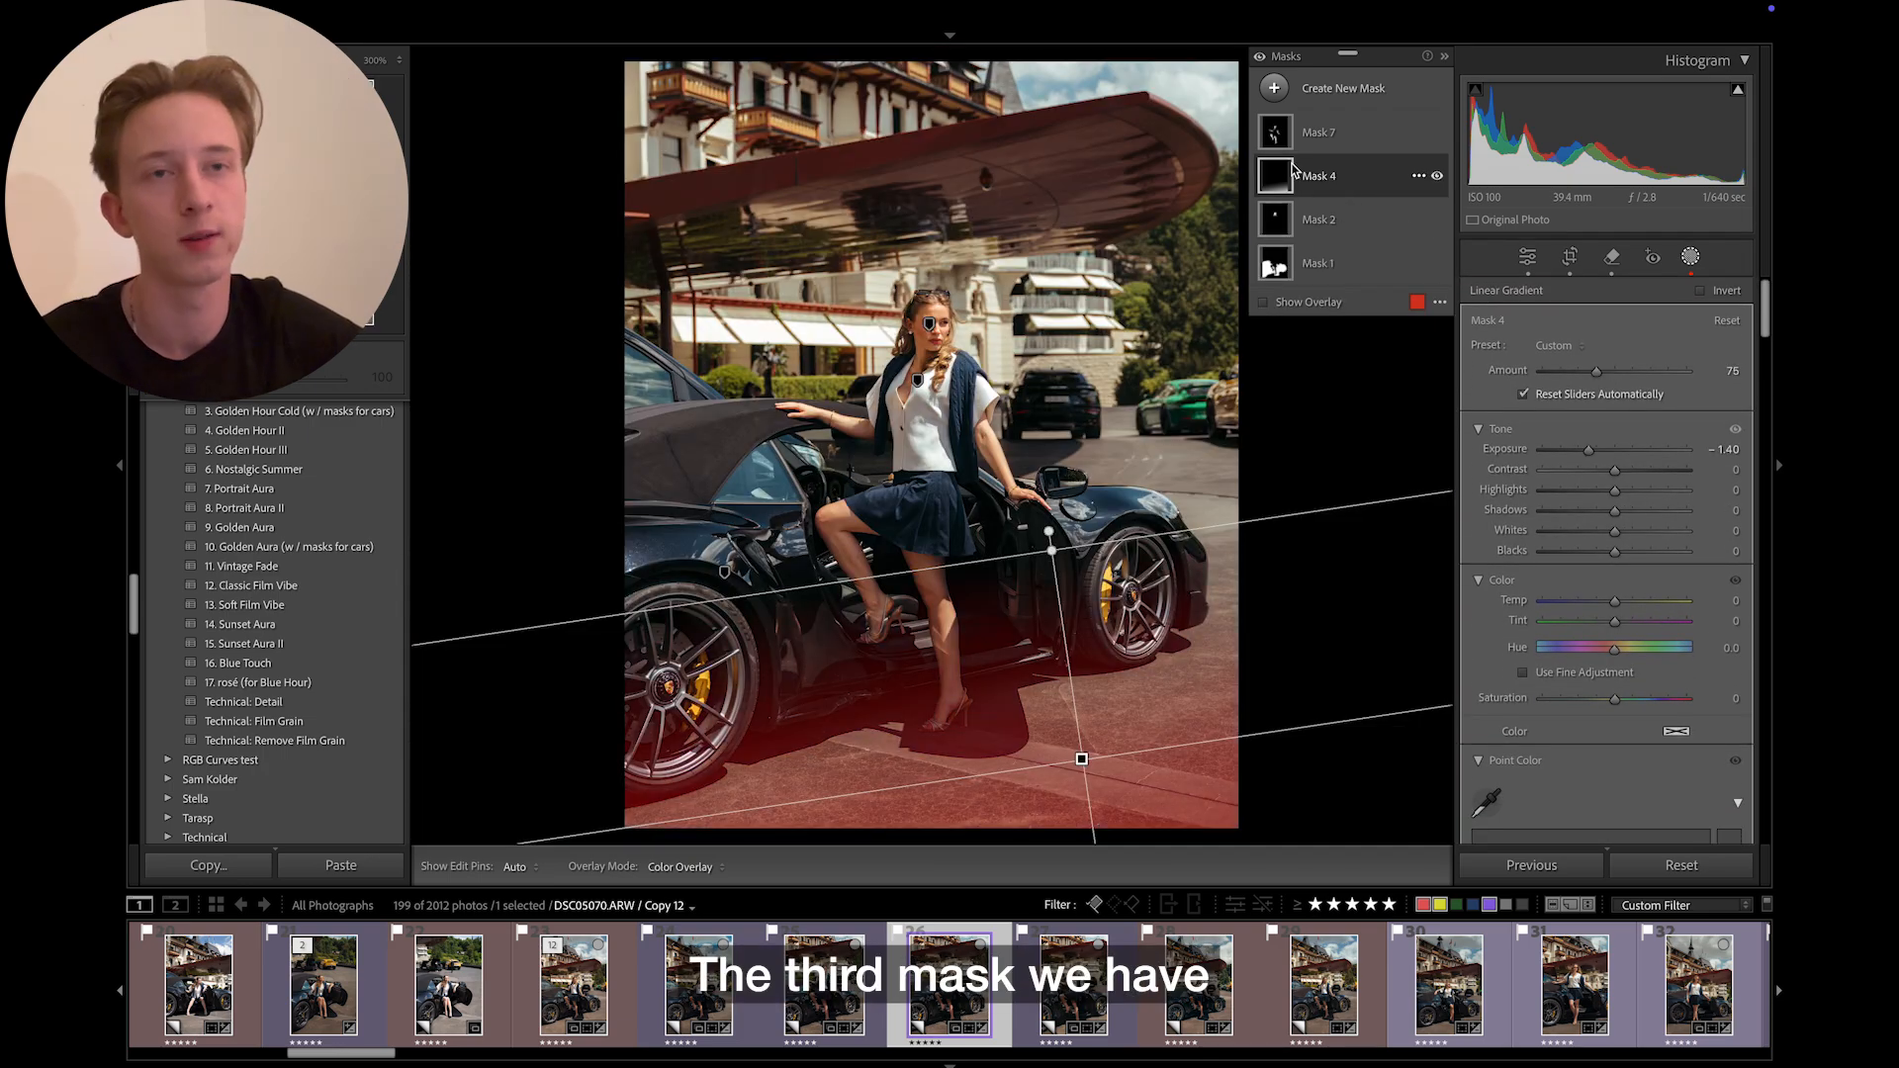
{"action": "left_click", "coordinate": [1437, 176]}
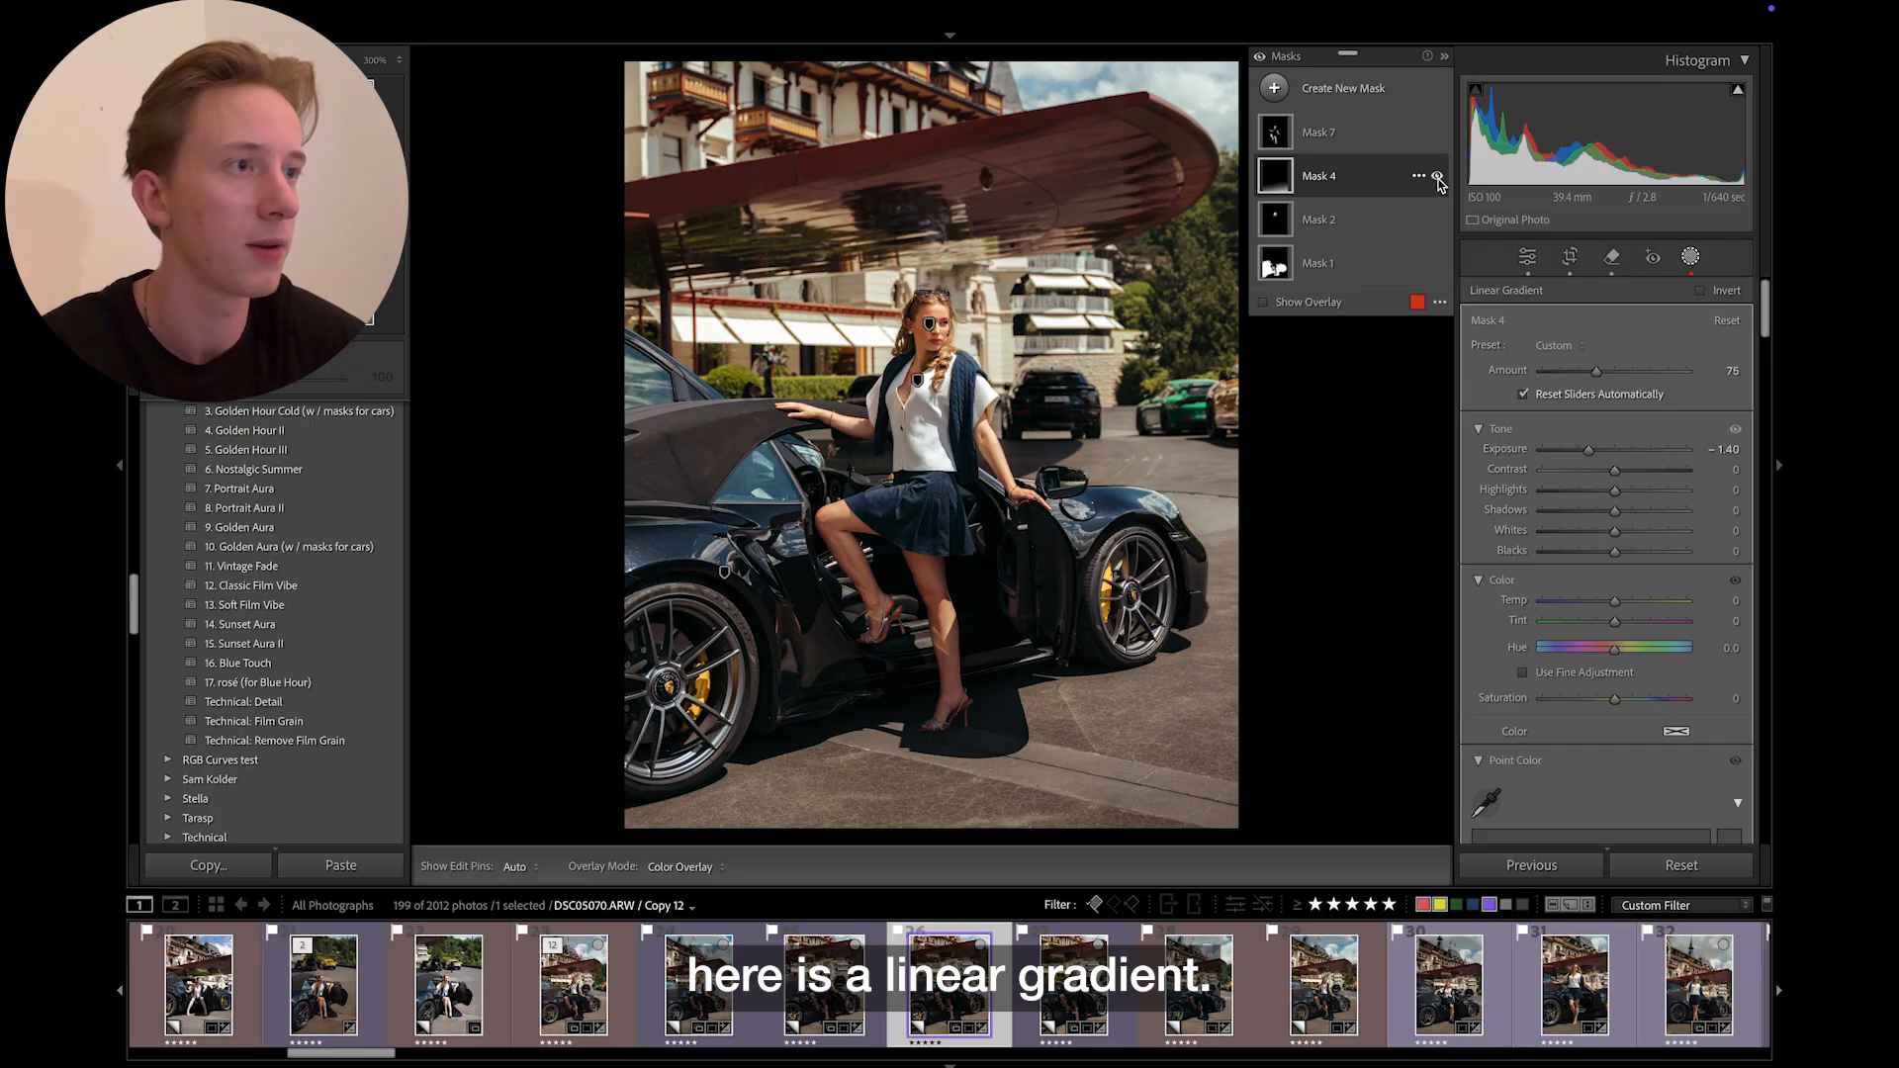
{"action": "left_click", "coordinate": [1437, 176]}
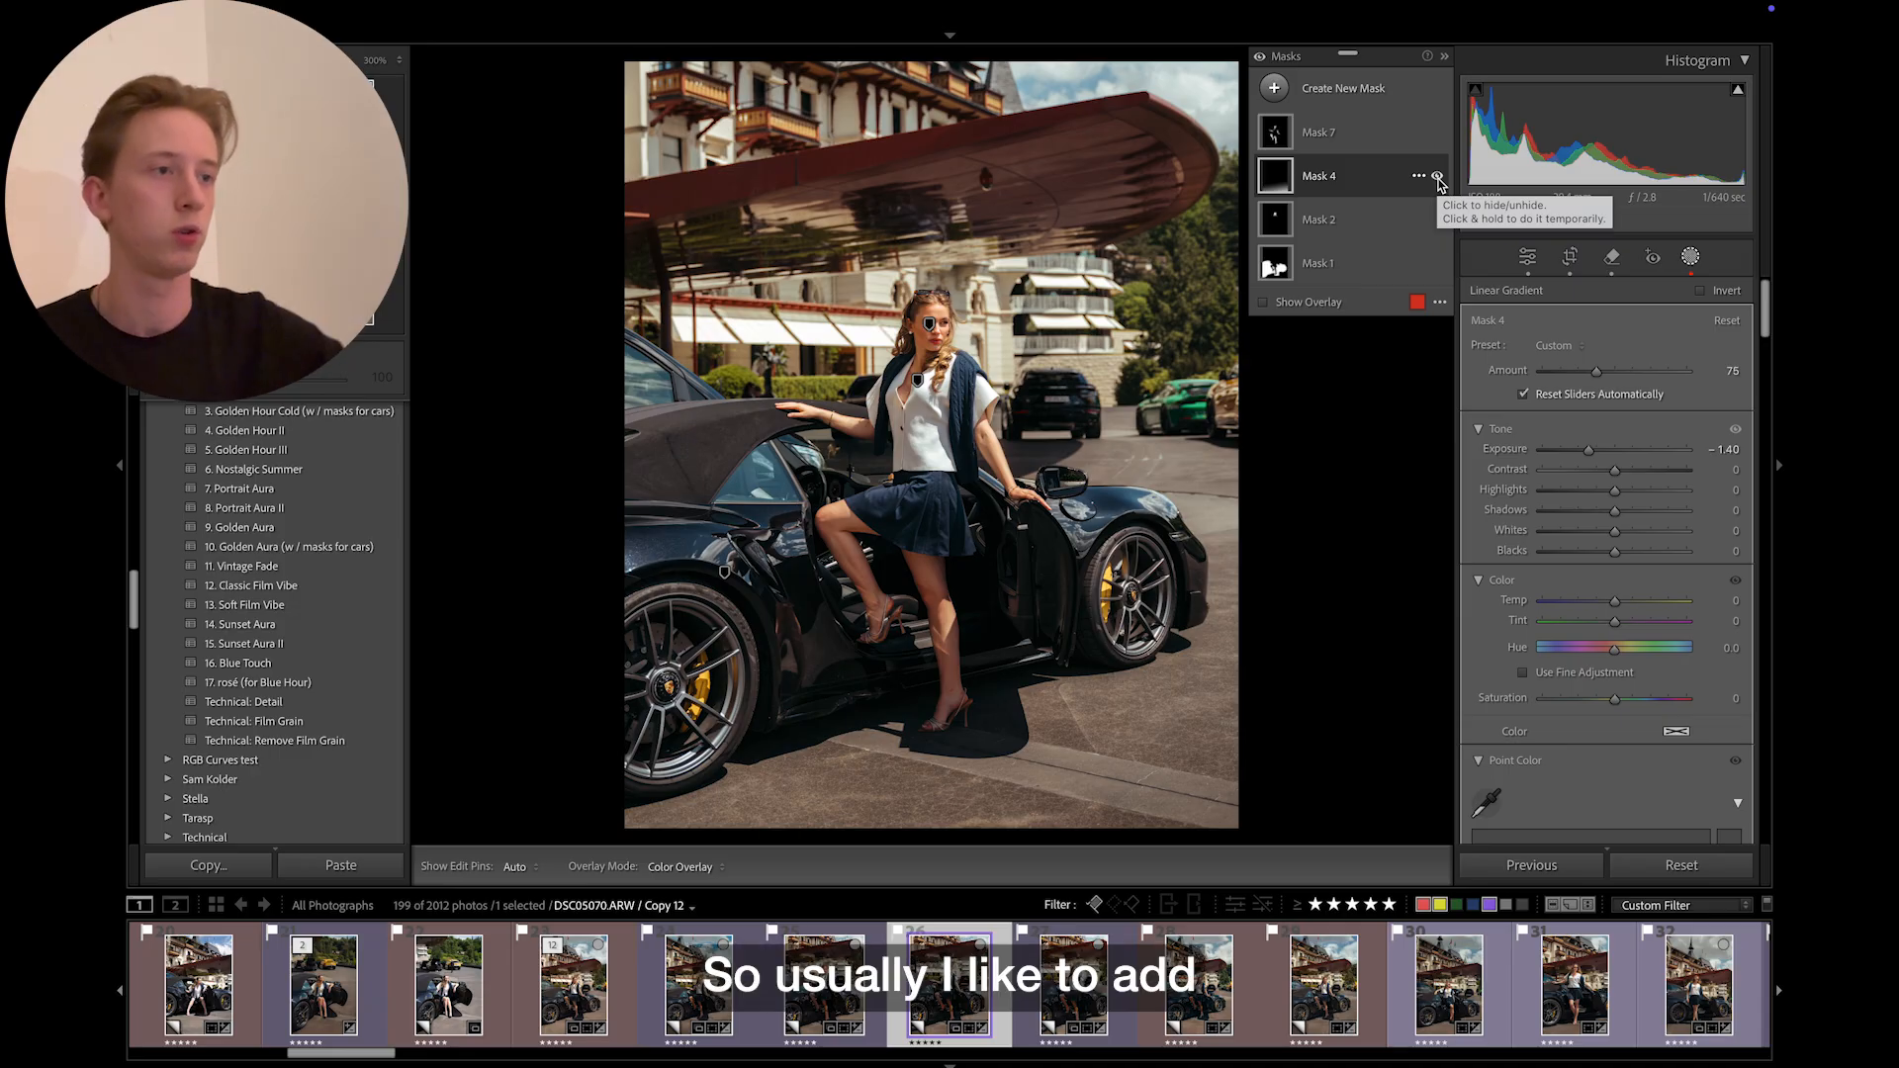
{"action": "mouse_move", "coordinate": [1277, 182]}
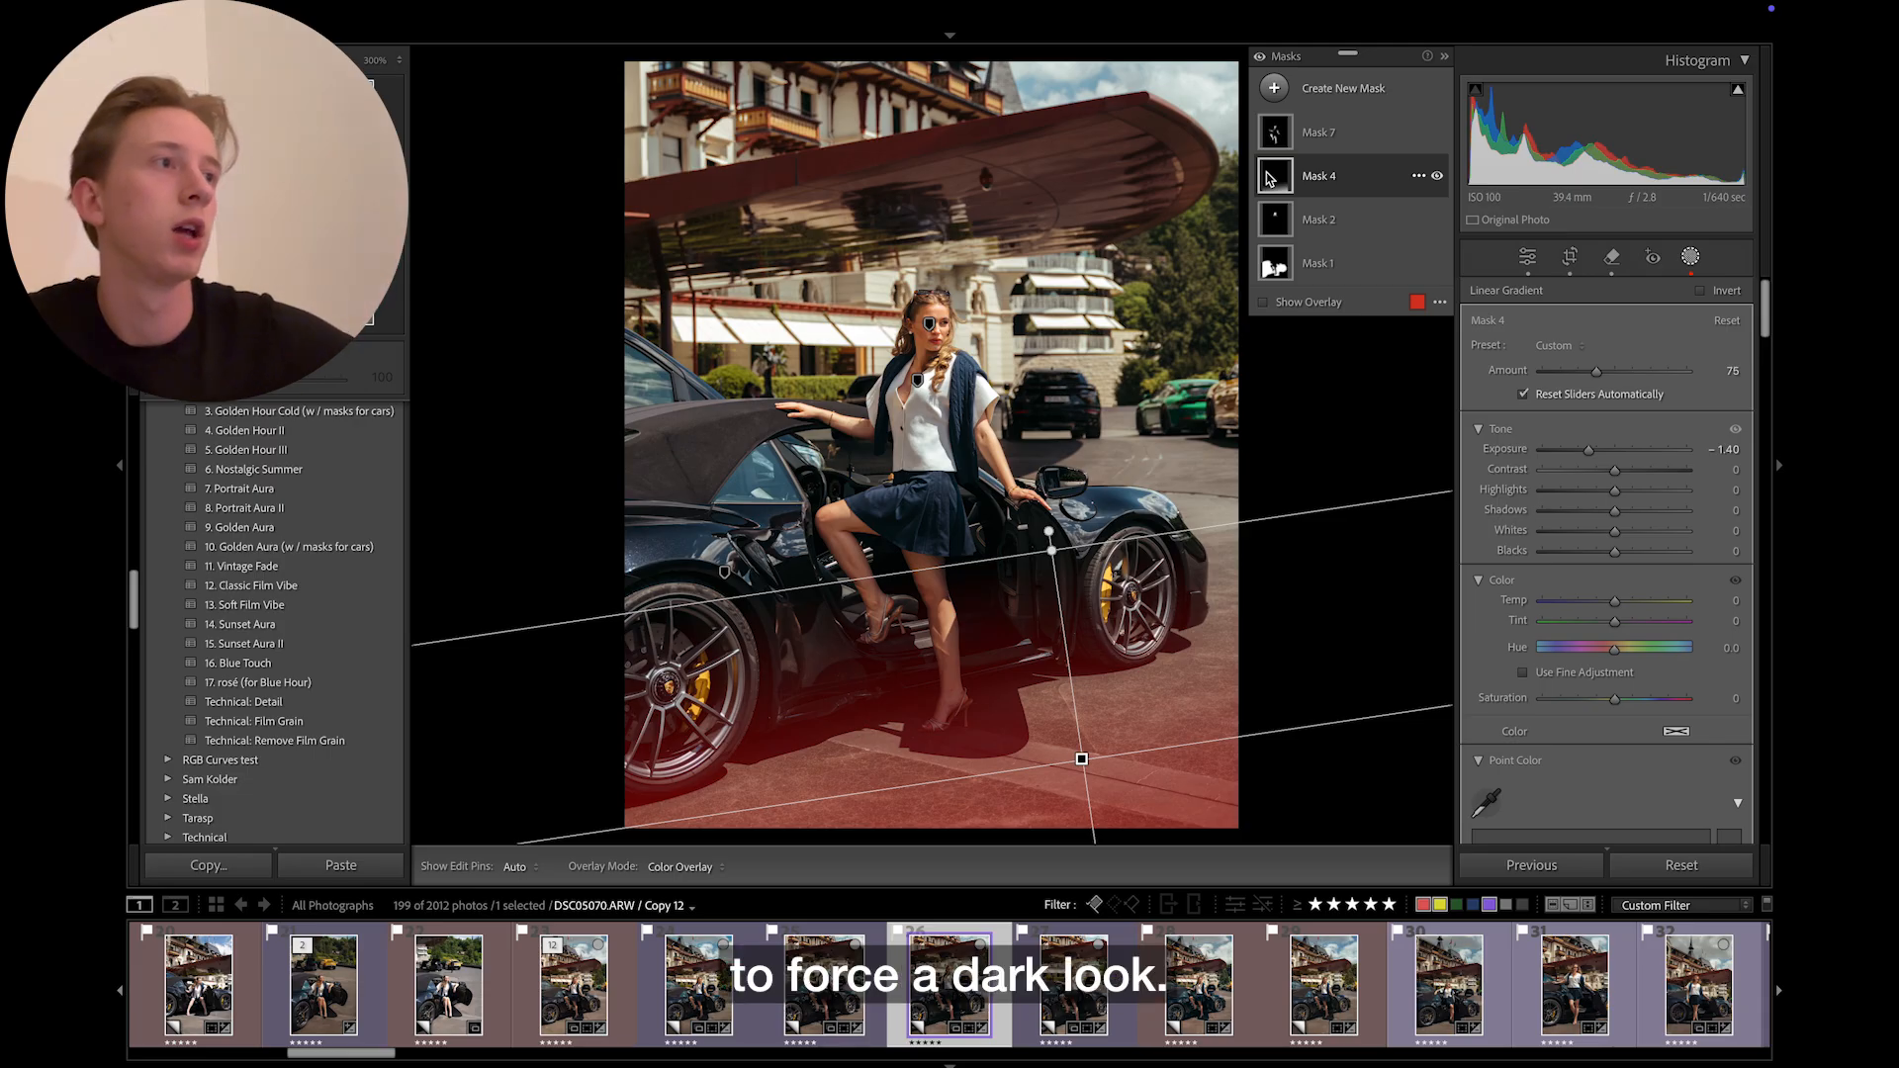
{"action": "left_click", "coordinate": [1437, 176]}
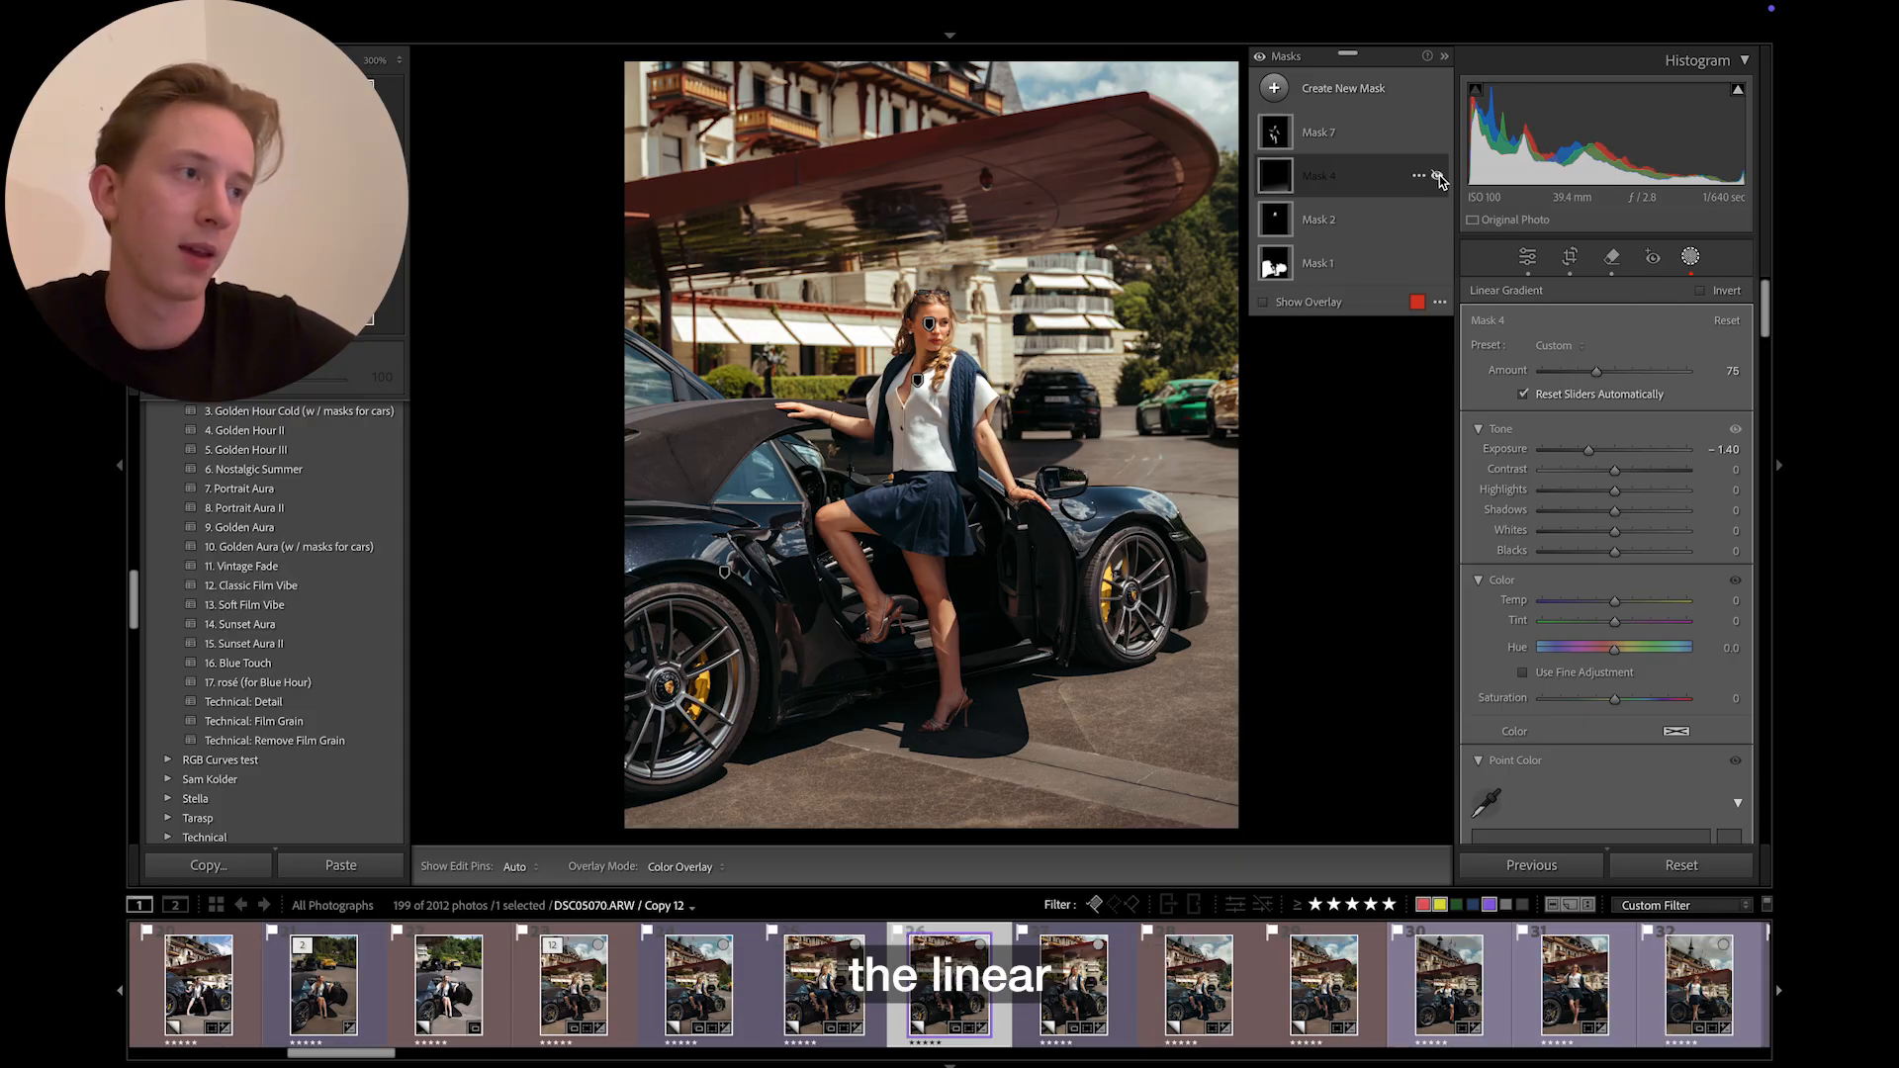
{"action": "left_click", "coordinate": [1438, 176]}
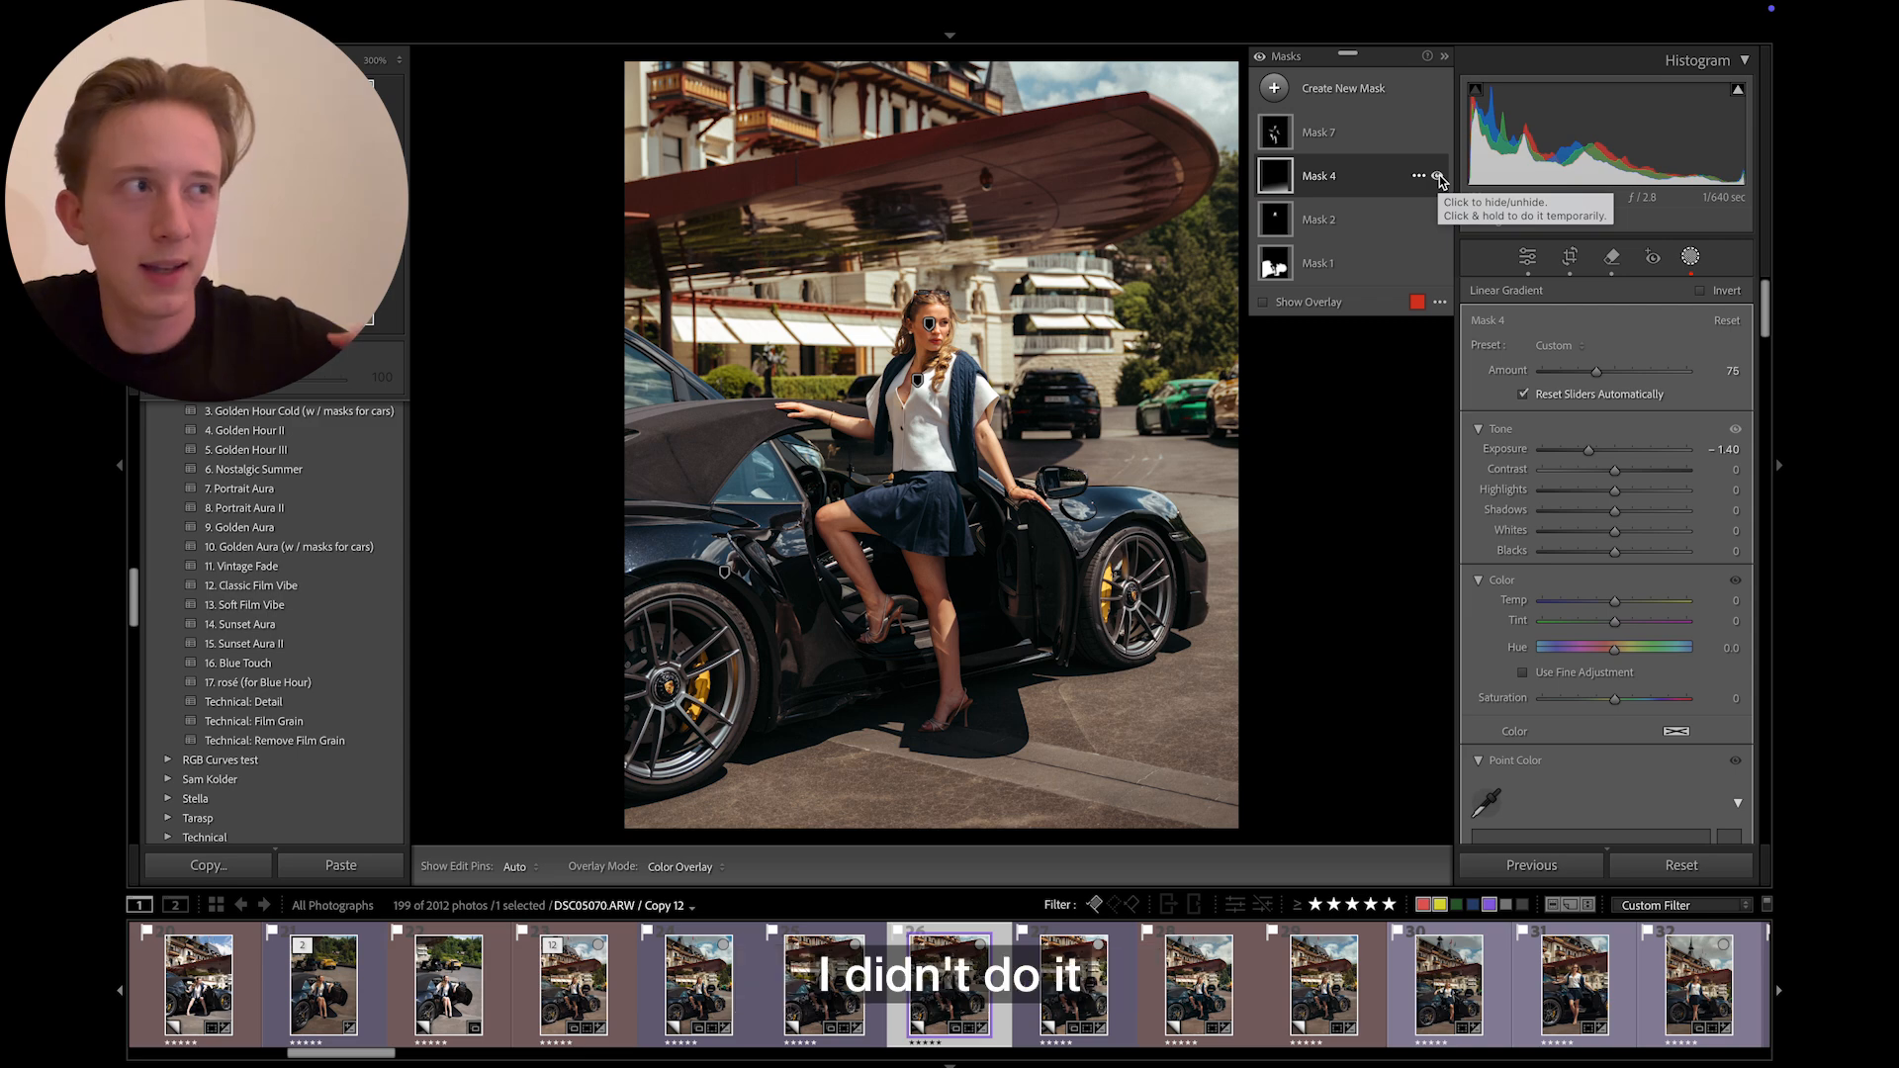
{"action": "left_click", "coordinate": [1438, 176]}
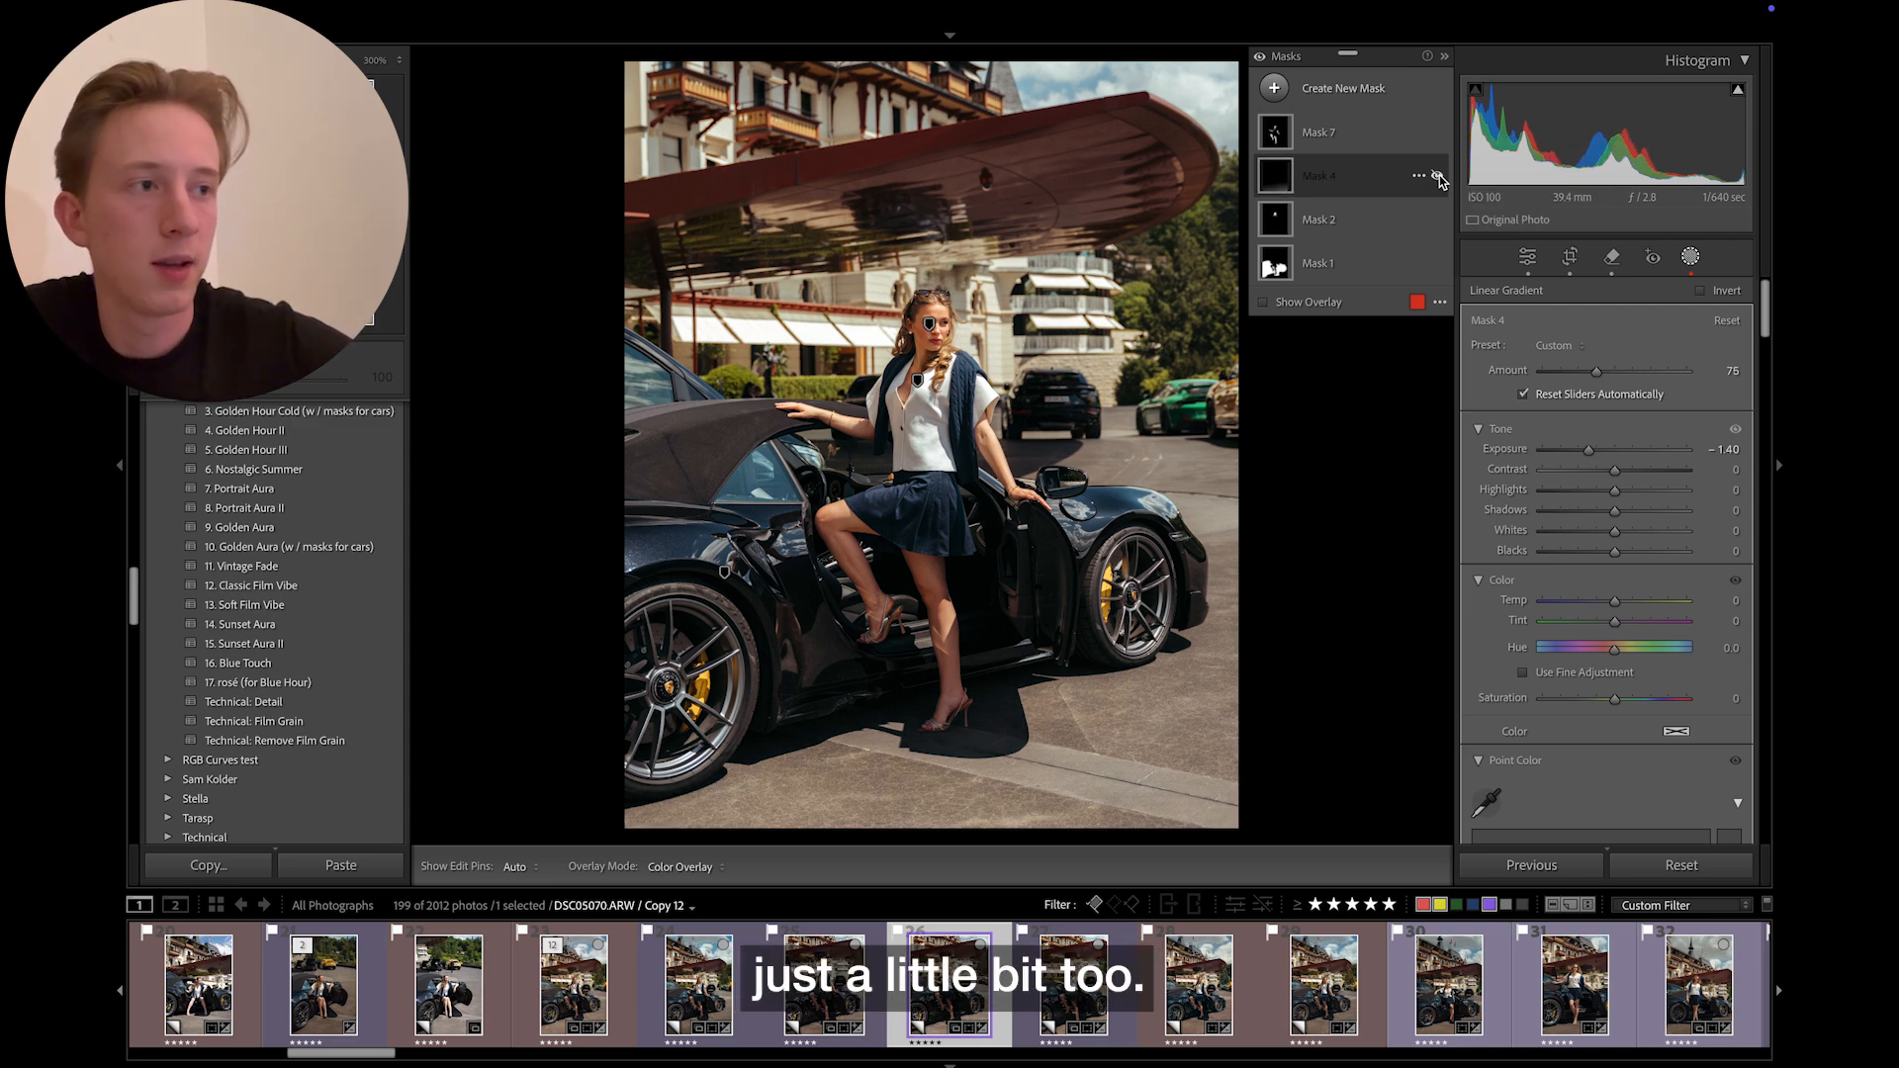
{"action": "left_click", "coordinate": [1438, 176]}
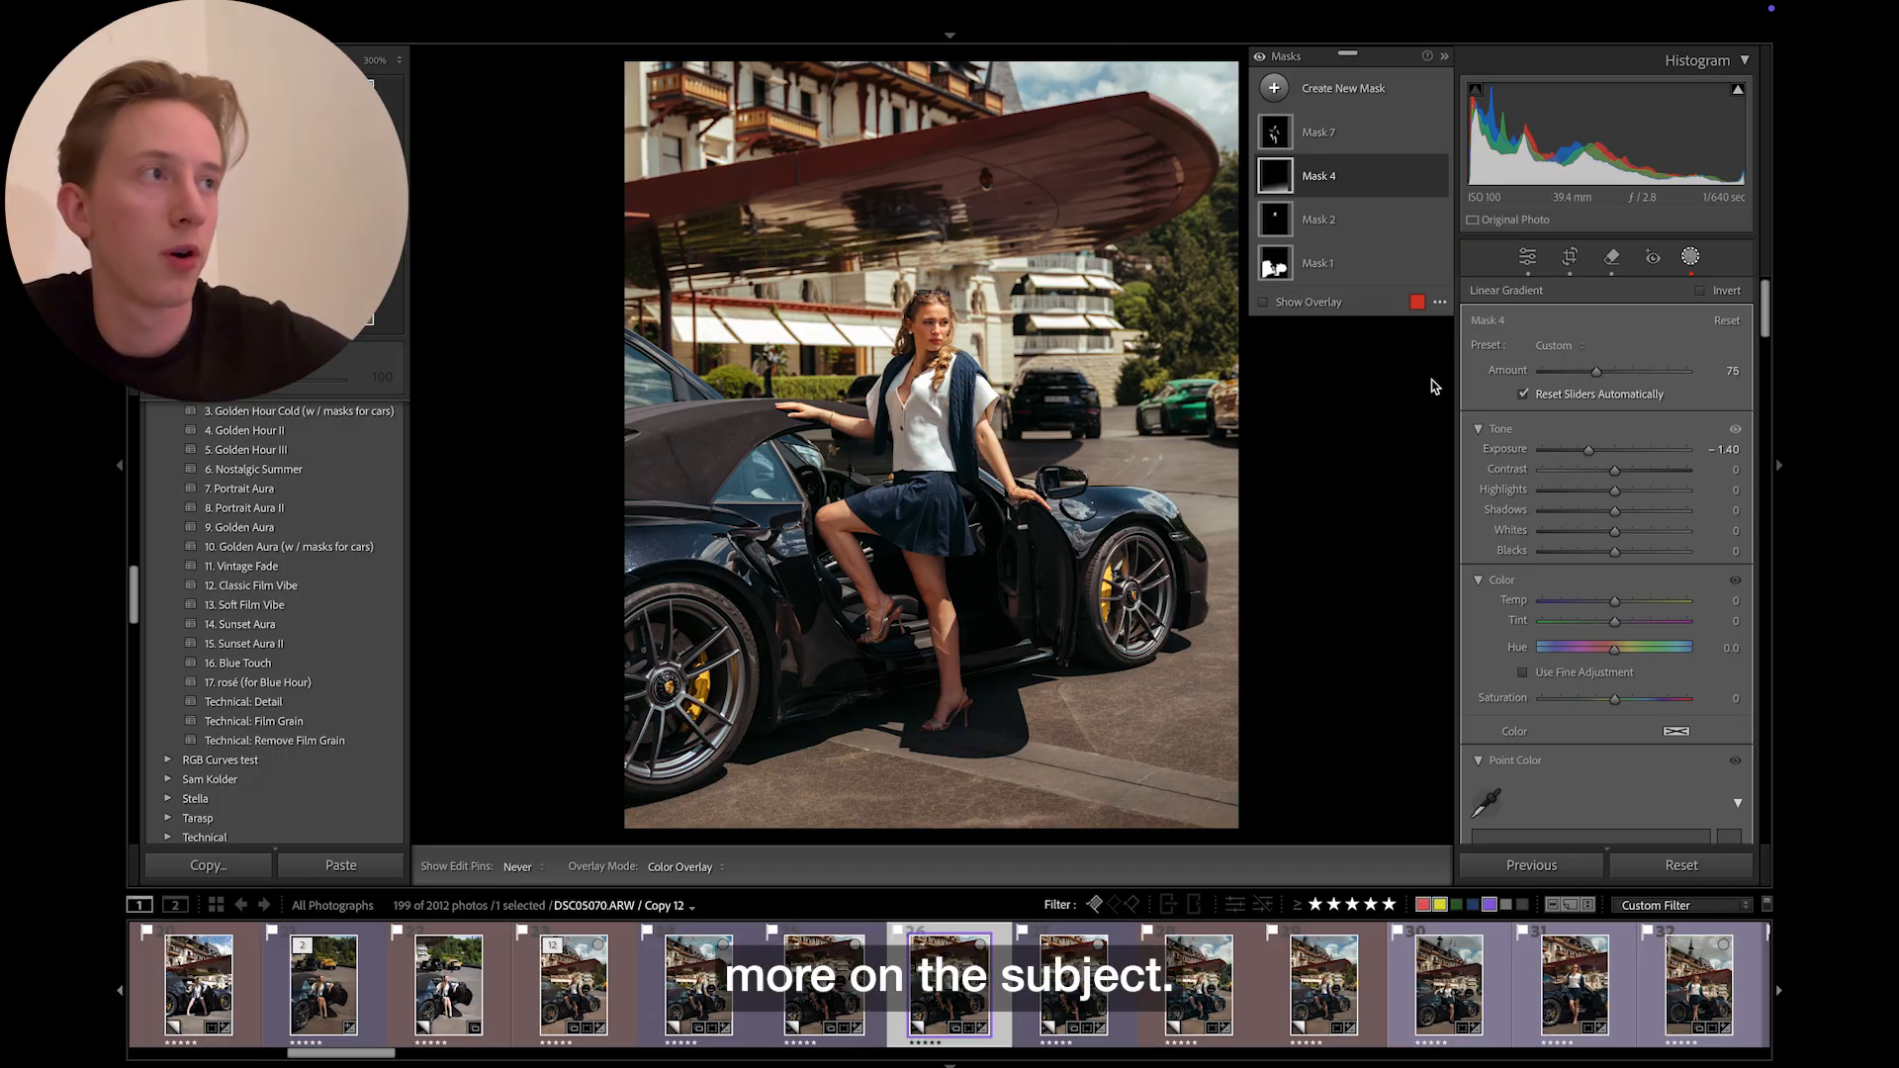
- Select Mask 7 and toggle its visibility to compare the woman's skin with and without the saturation adjustment
{"action": "left_click", "coordinate": [1318, 219]}
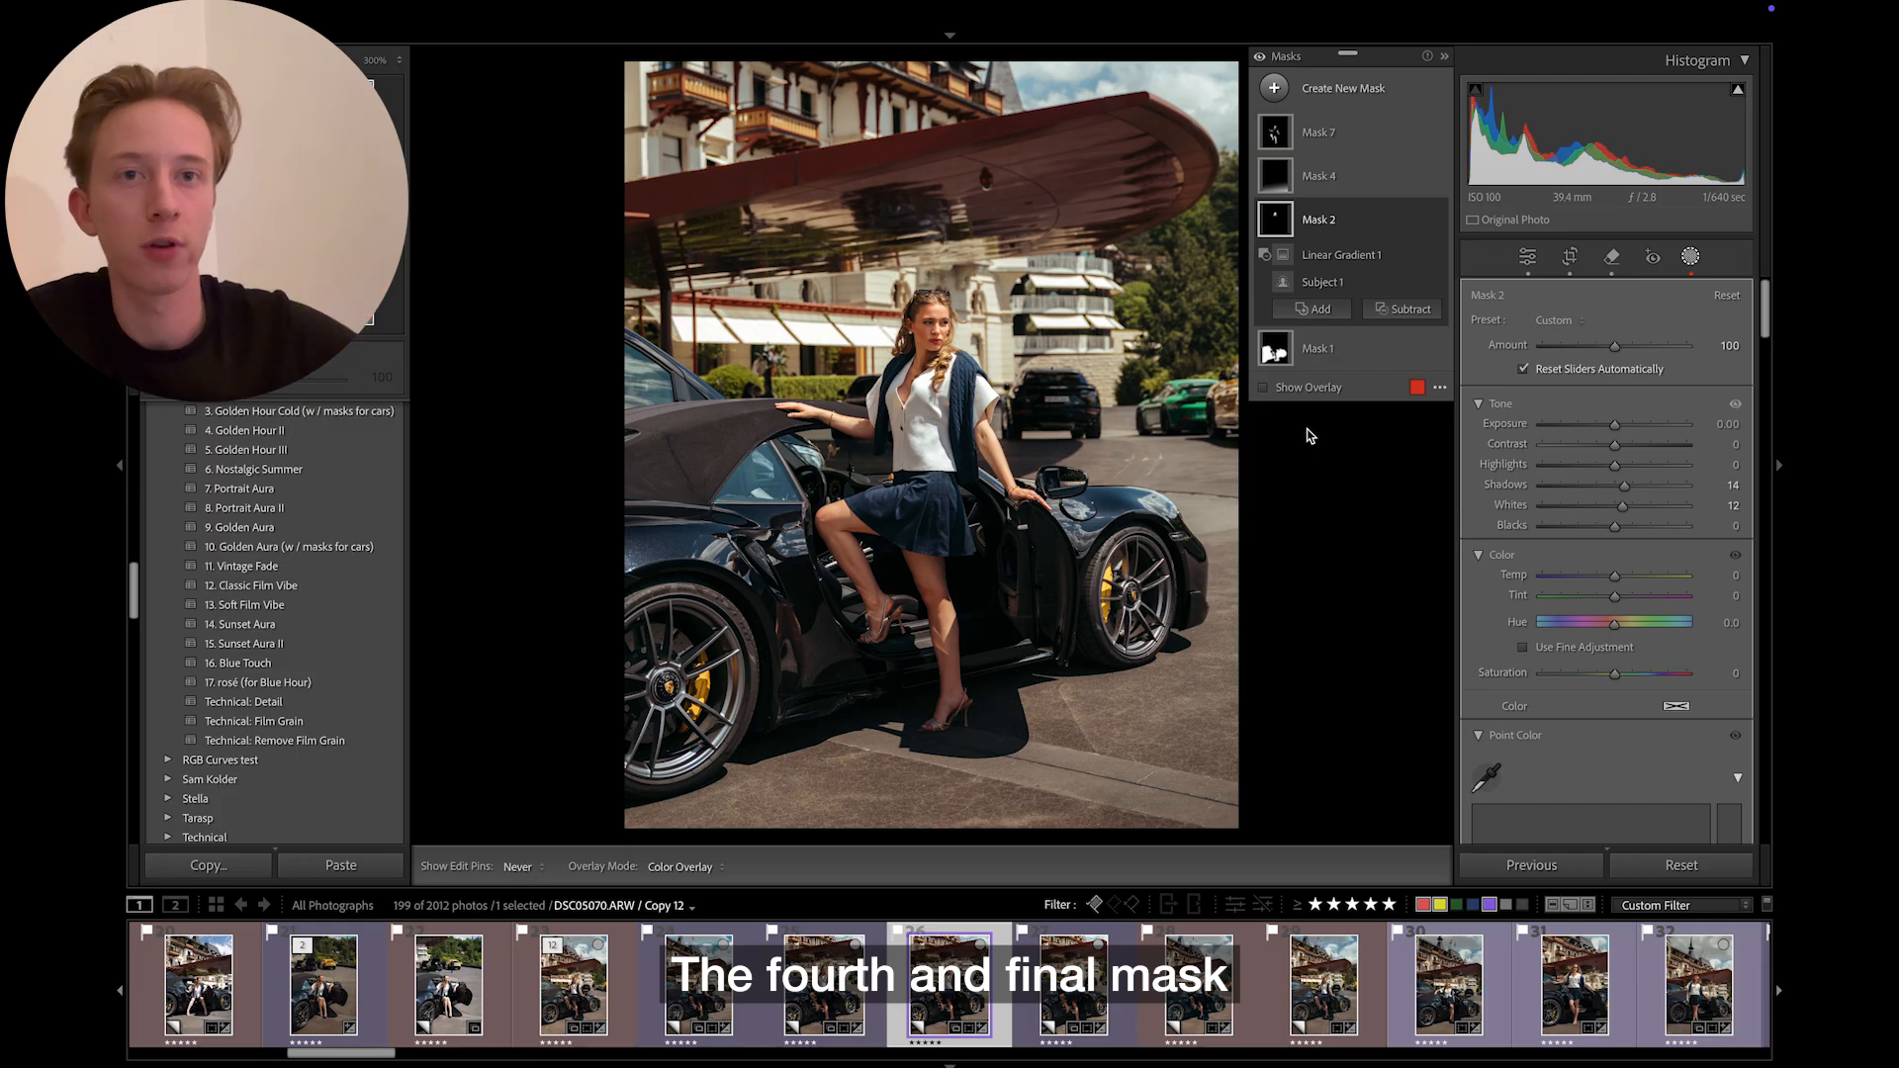
{"action": "left_click", "coordinate": [1297, 137]}
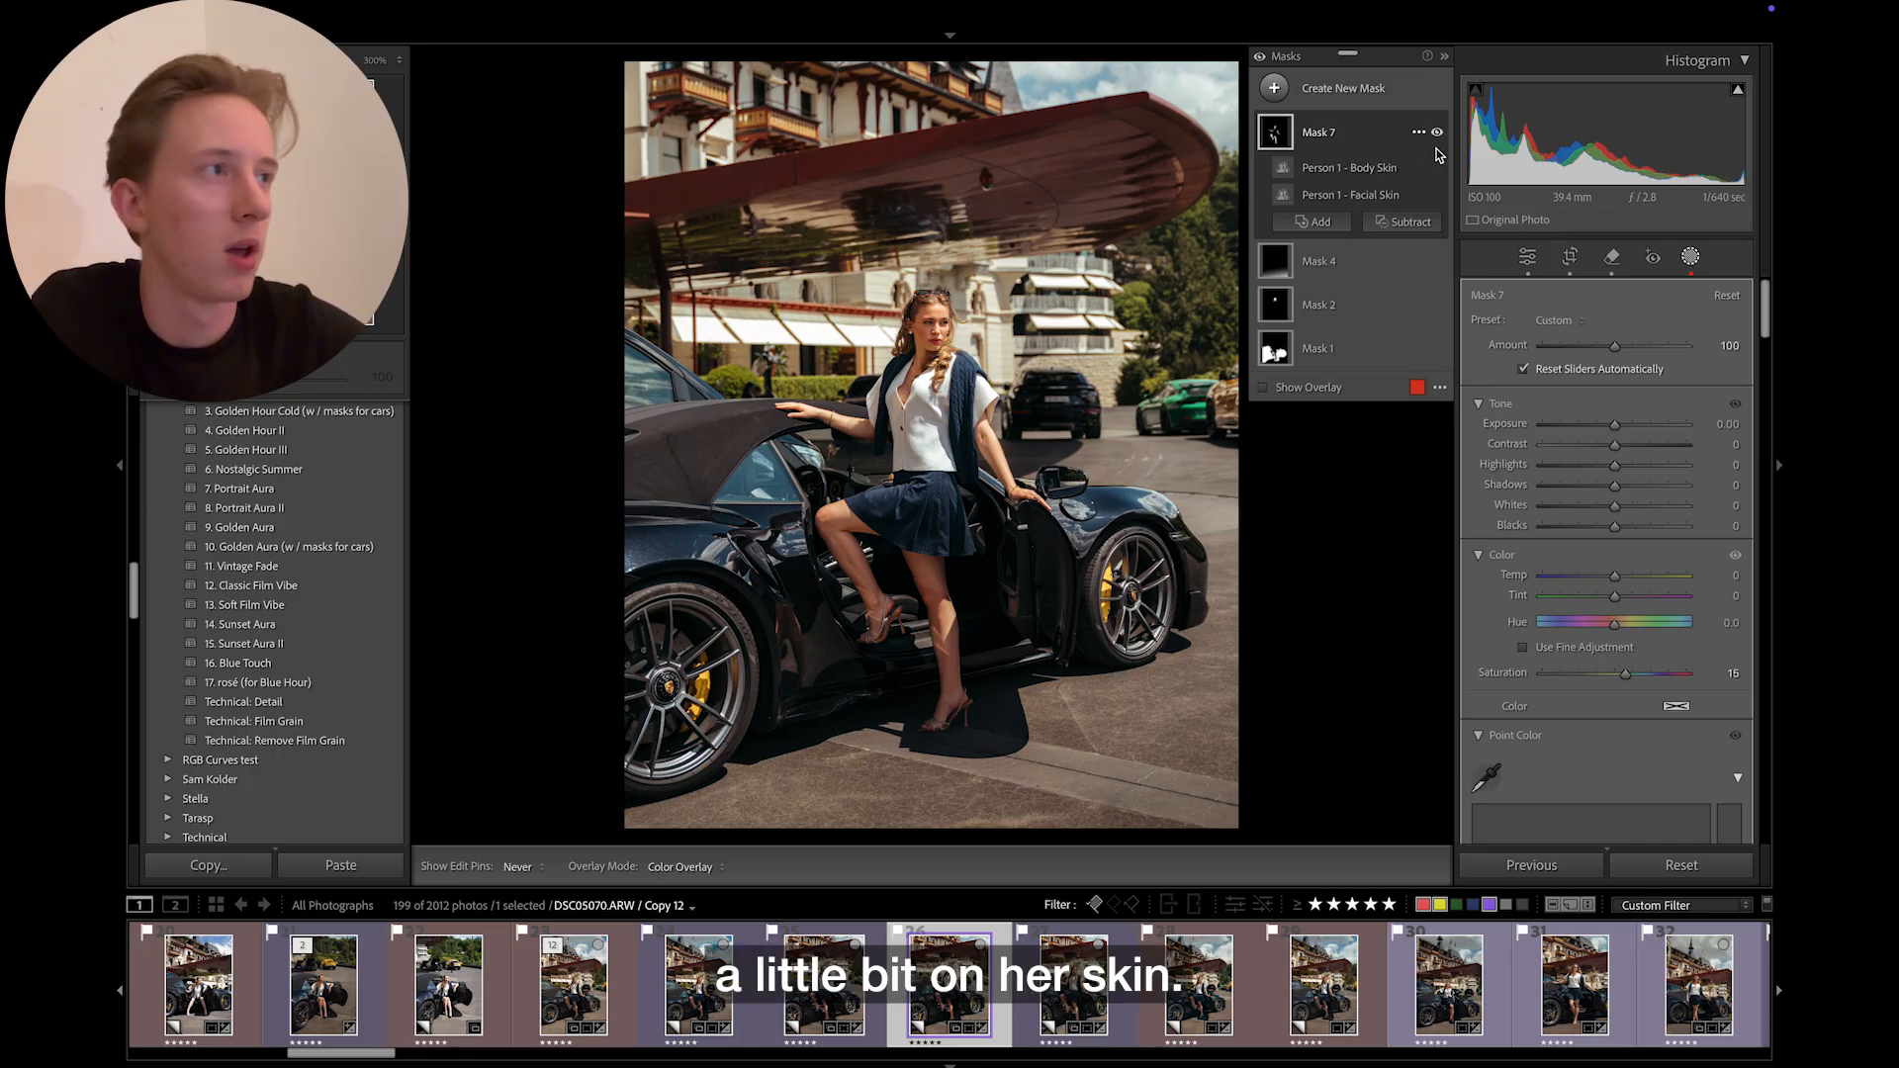
{"action": "left_click", "coordinate": [1437, 132]}
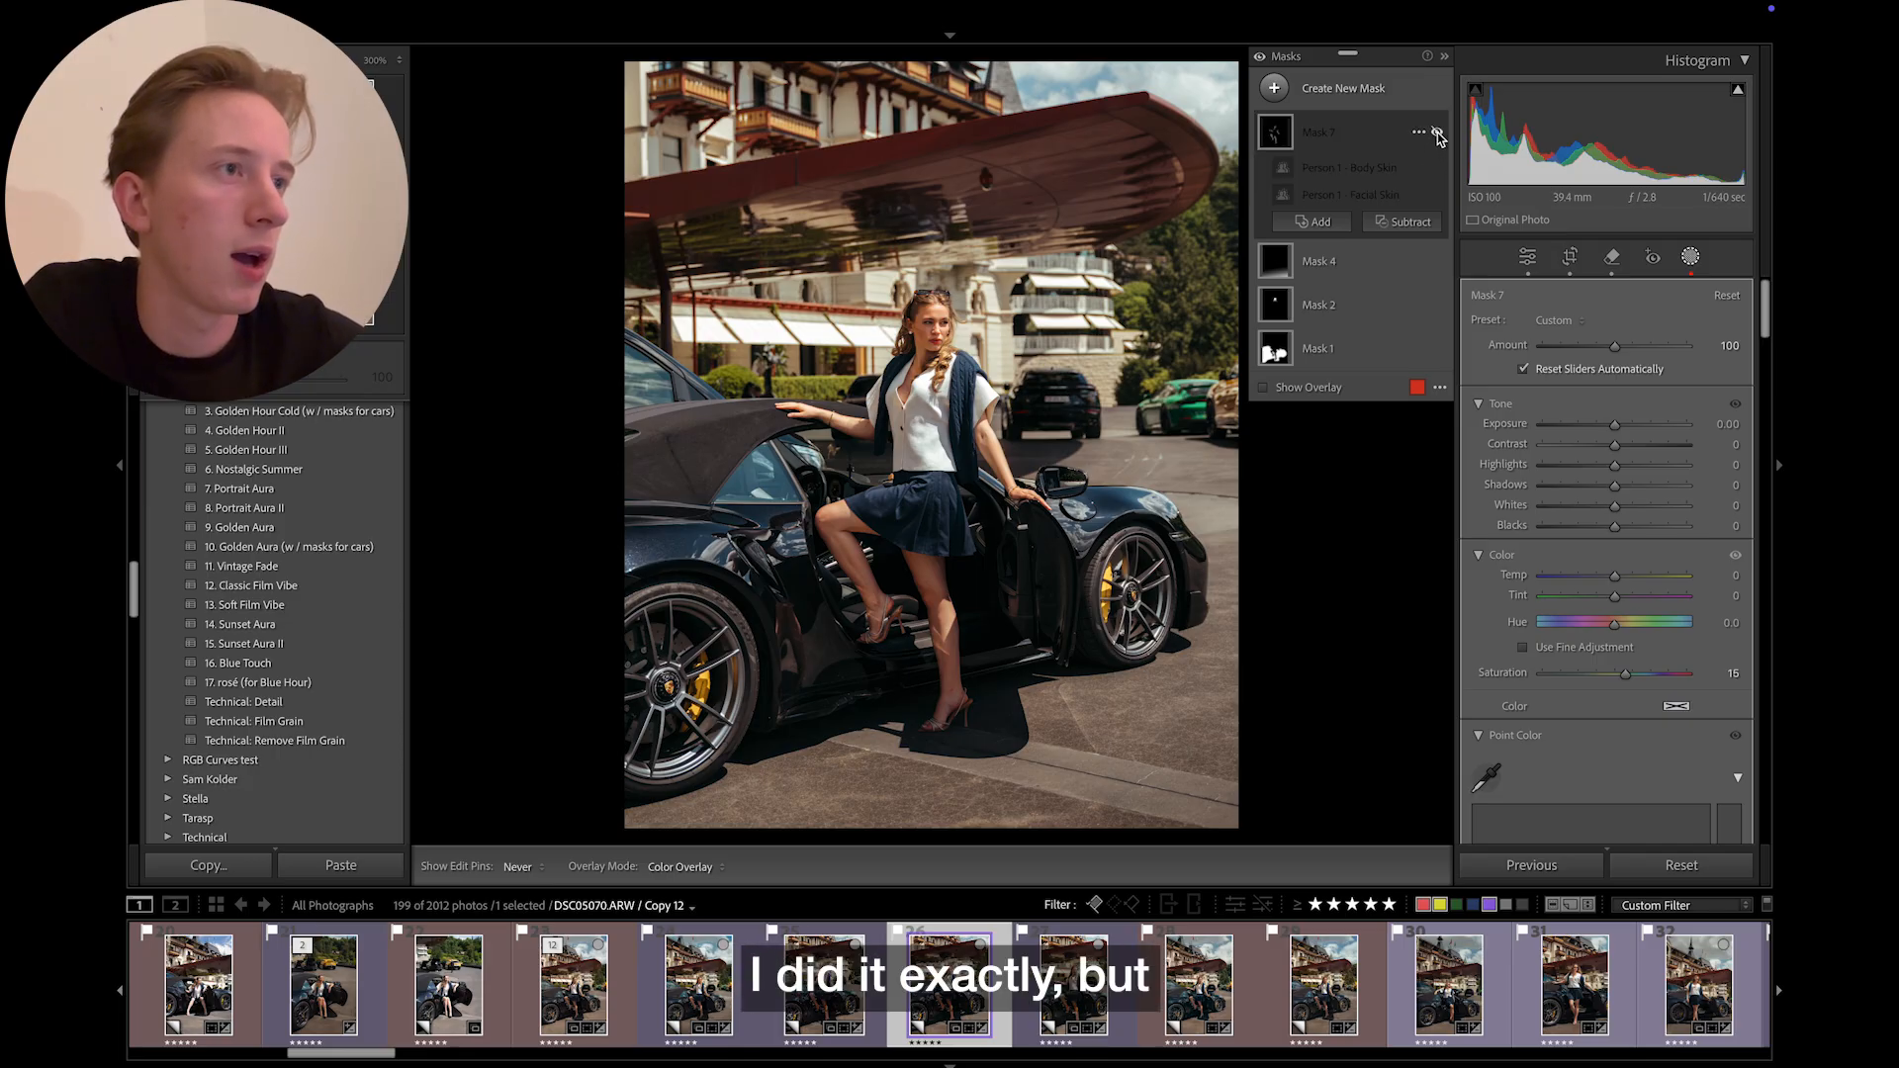
{"action": "left_click", "coordinate": [1437, 132]}
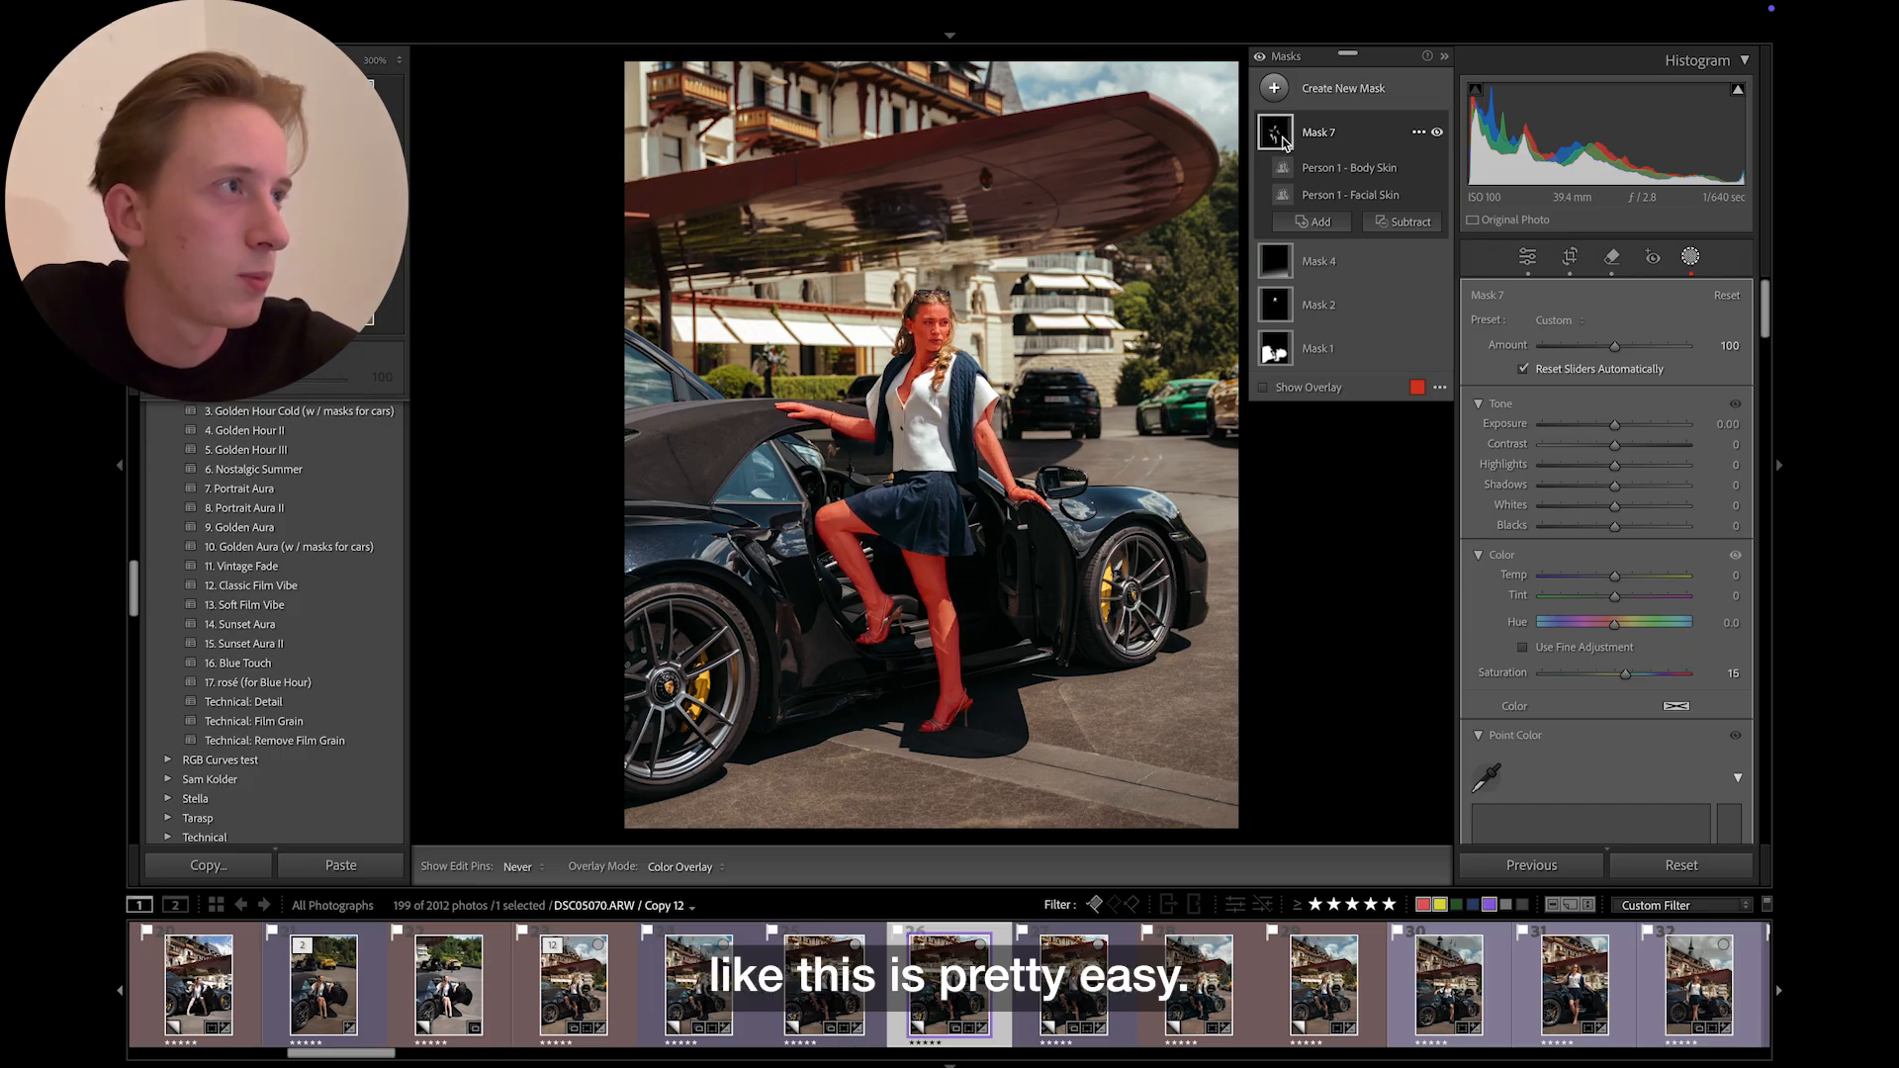
- Start a new Select People mask for Person 1 covering Body Skin and Facial Skin
{"action": "left_click", "coordinate": [1293, 96]}
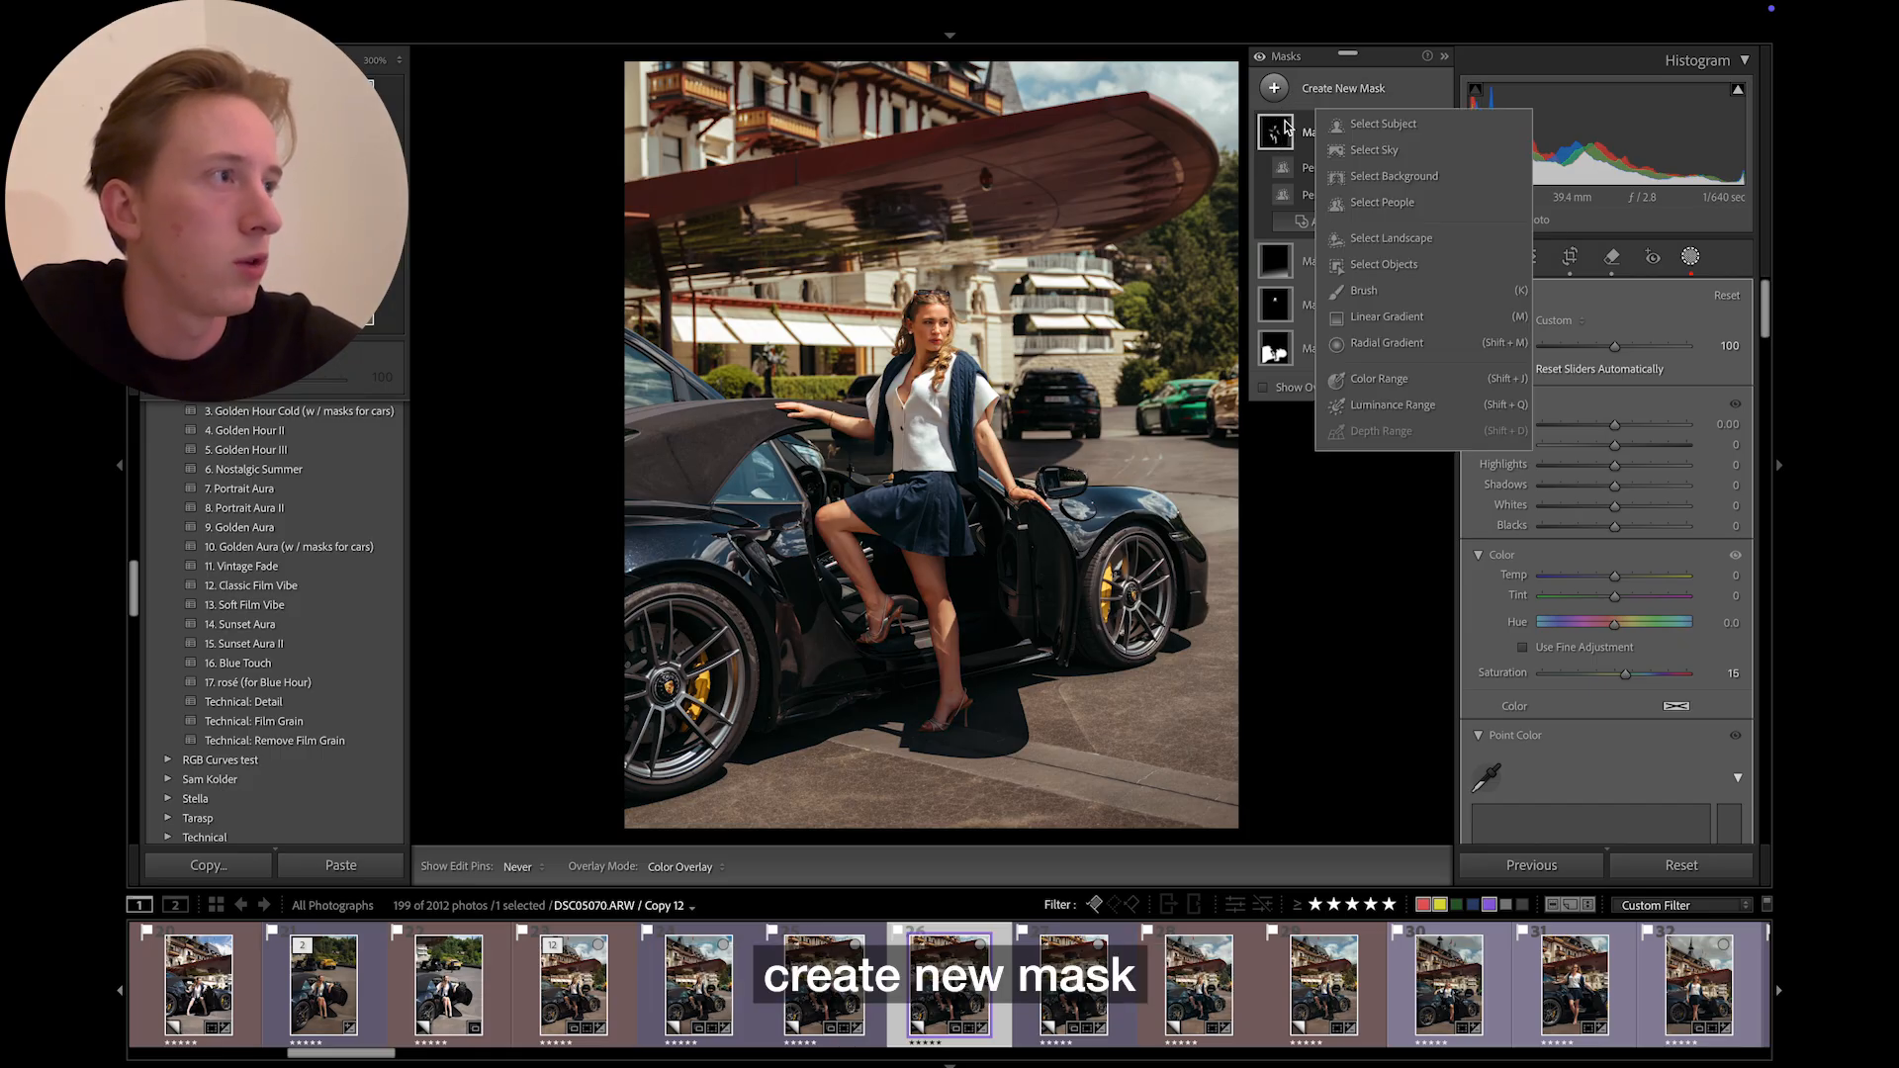
{"action": "left_click", "coordinate": [1381, 202]}
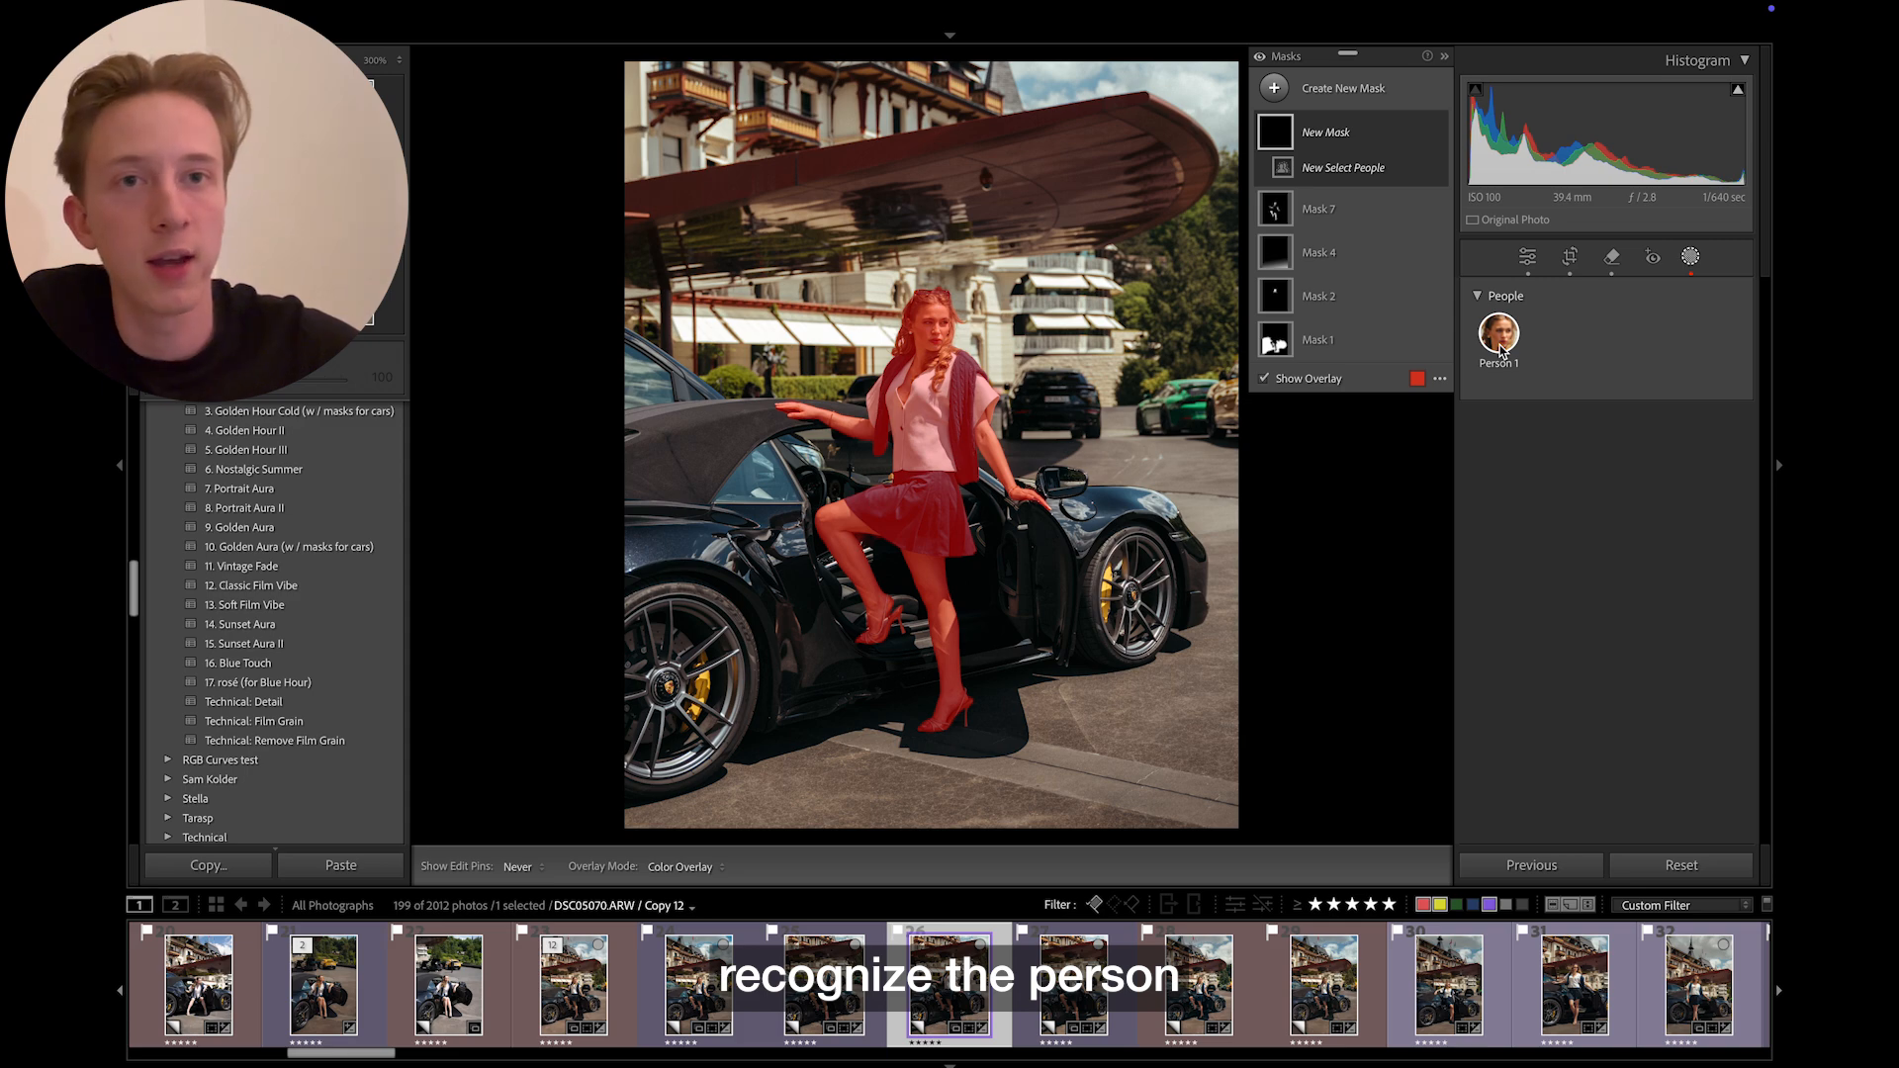
{"action": "left_click", "coordinate": [1499, 341]}
{"action": "left_click", "coordinate": [1502, 474]}
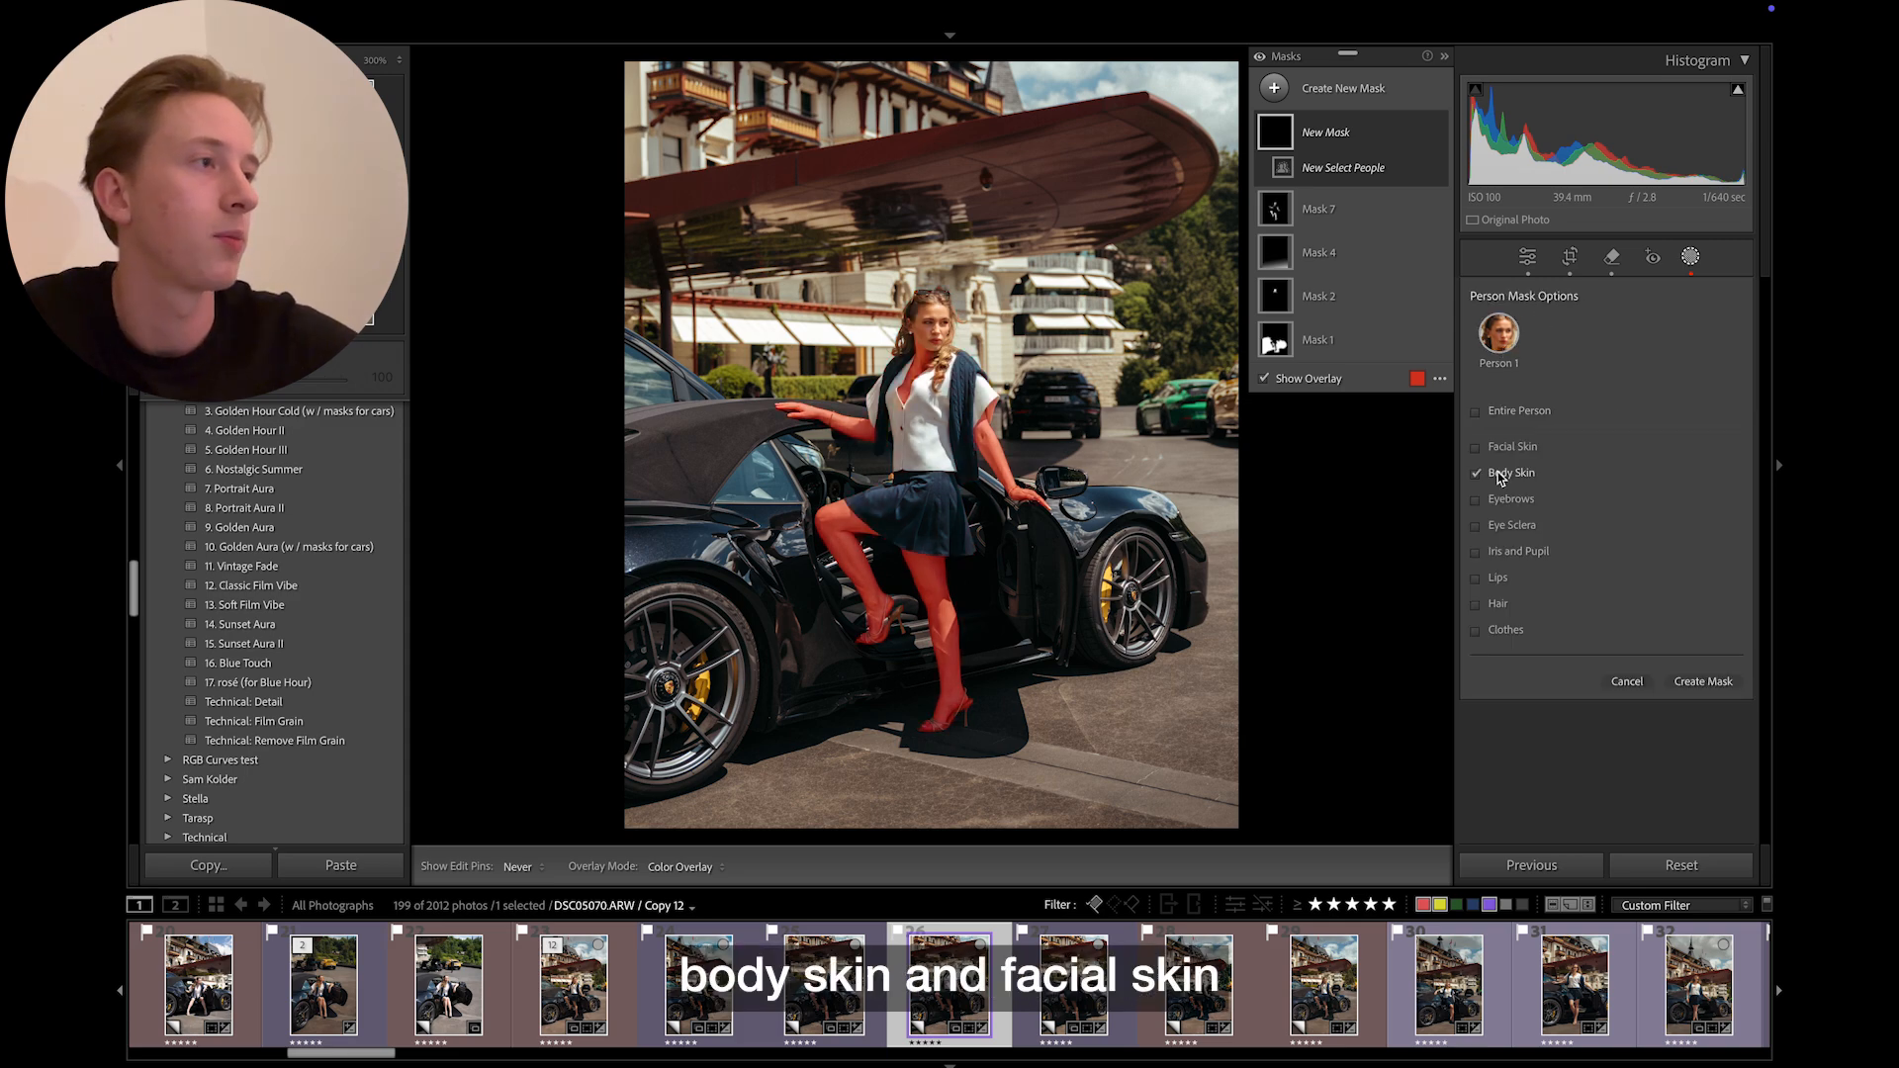
{"action": "left_click", "coordinate": [1510, 449]}
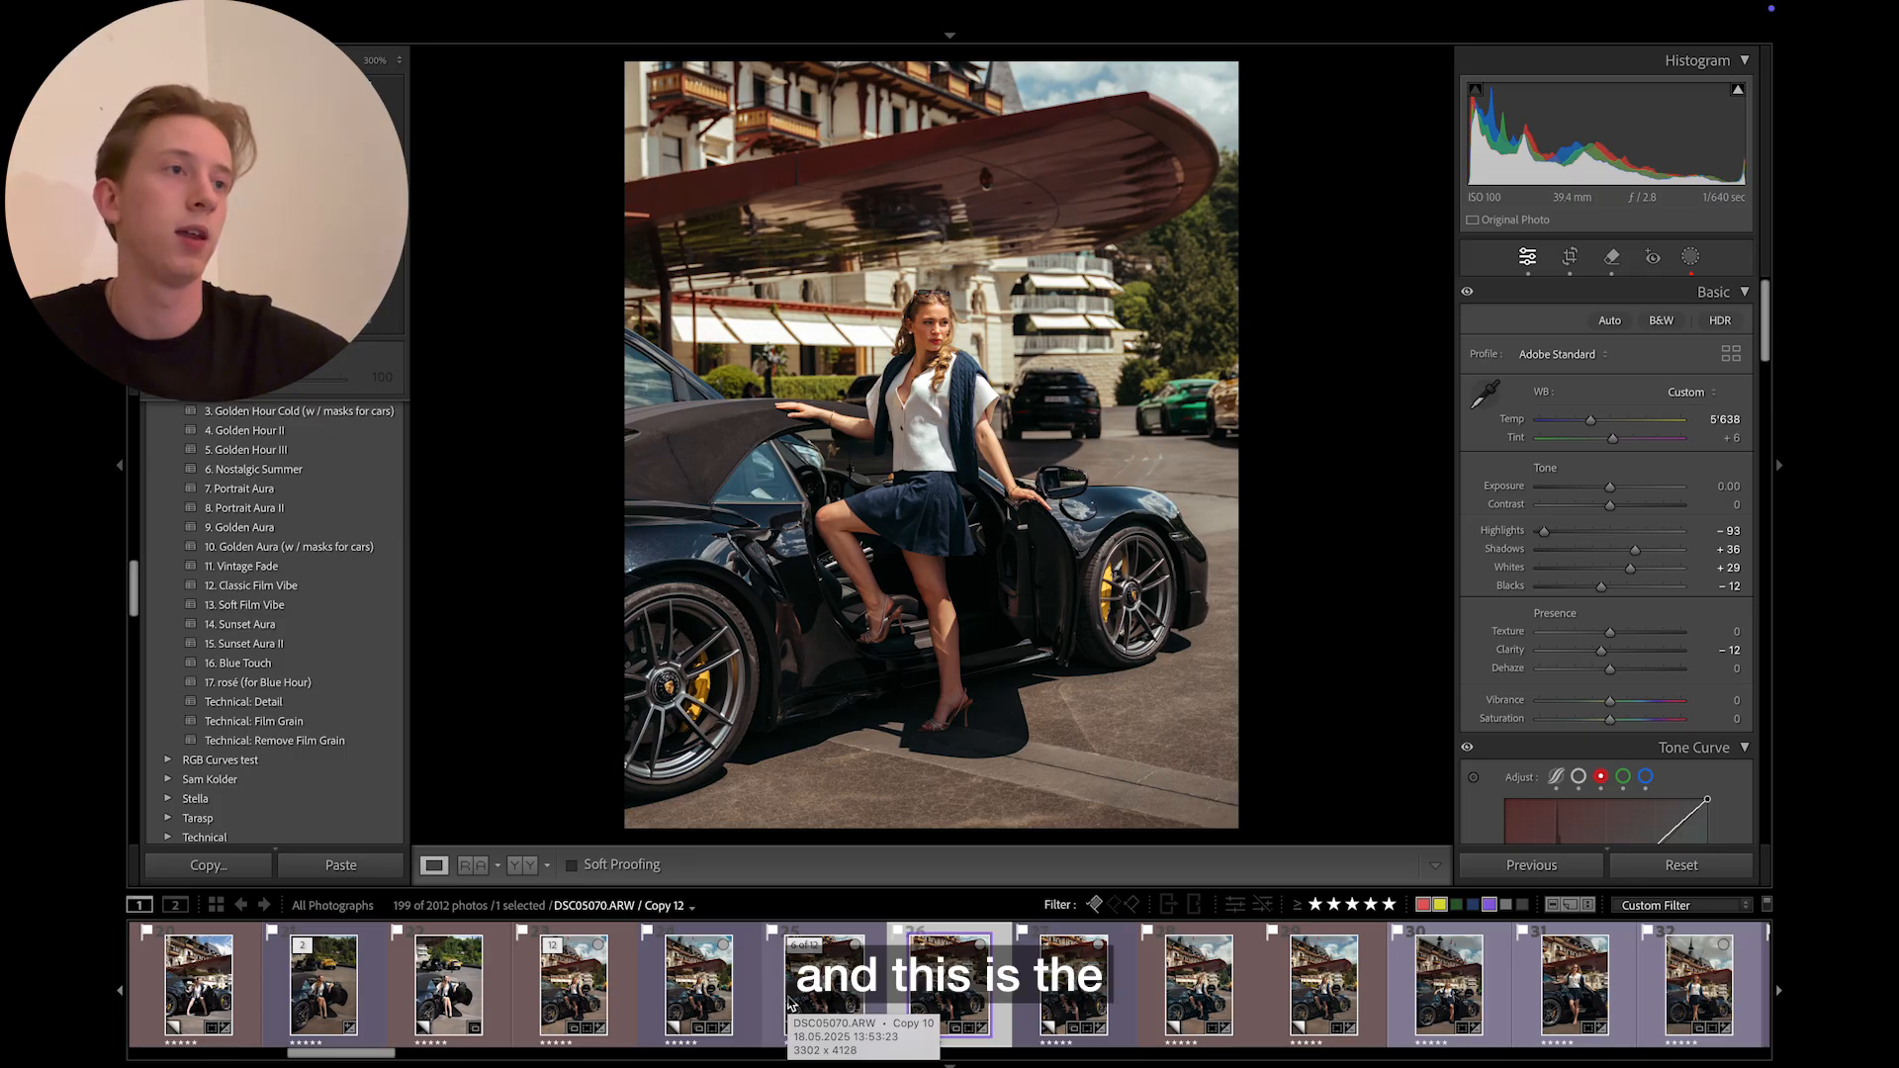
- Switch between Copy 10 and Copy 12 of DSC05070.ARW to compare the two edits
{"action": "left_click", "coordinate": [790, 1004]}
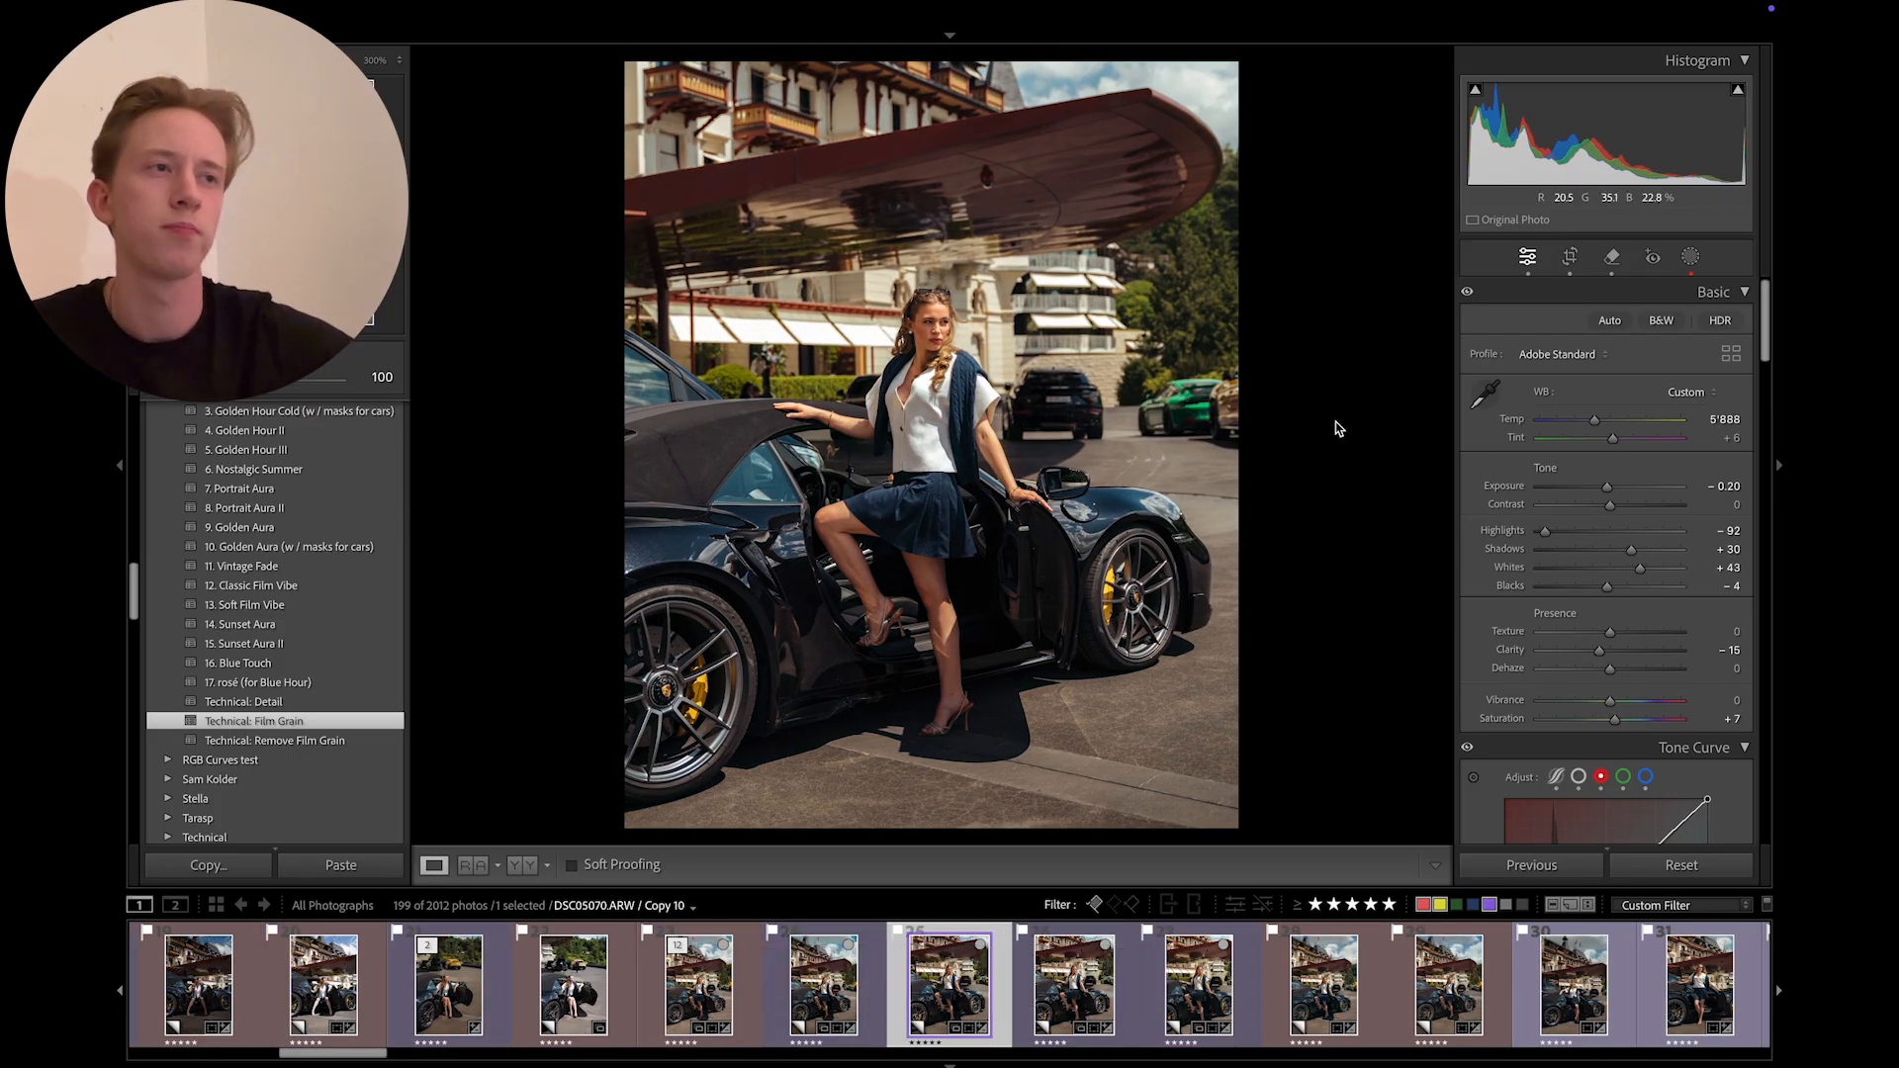
{"action": "key", "text": "Right"}
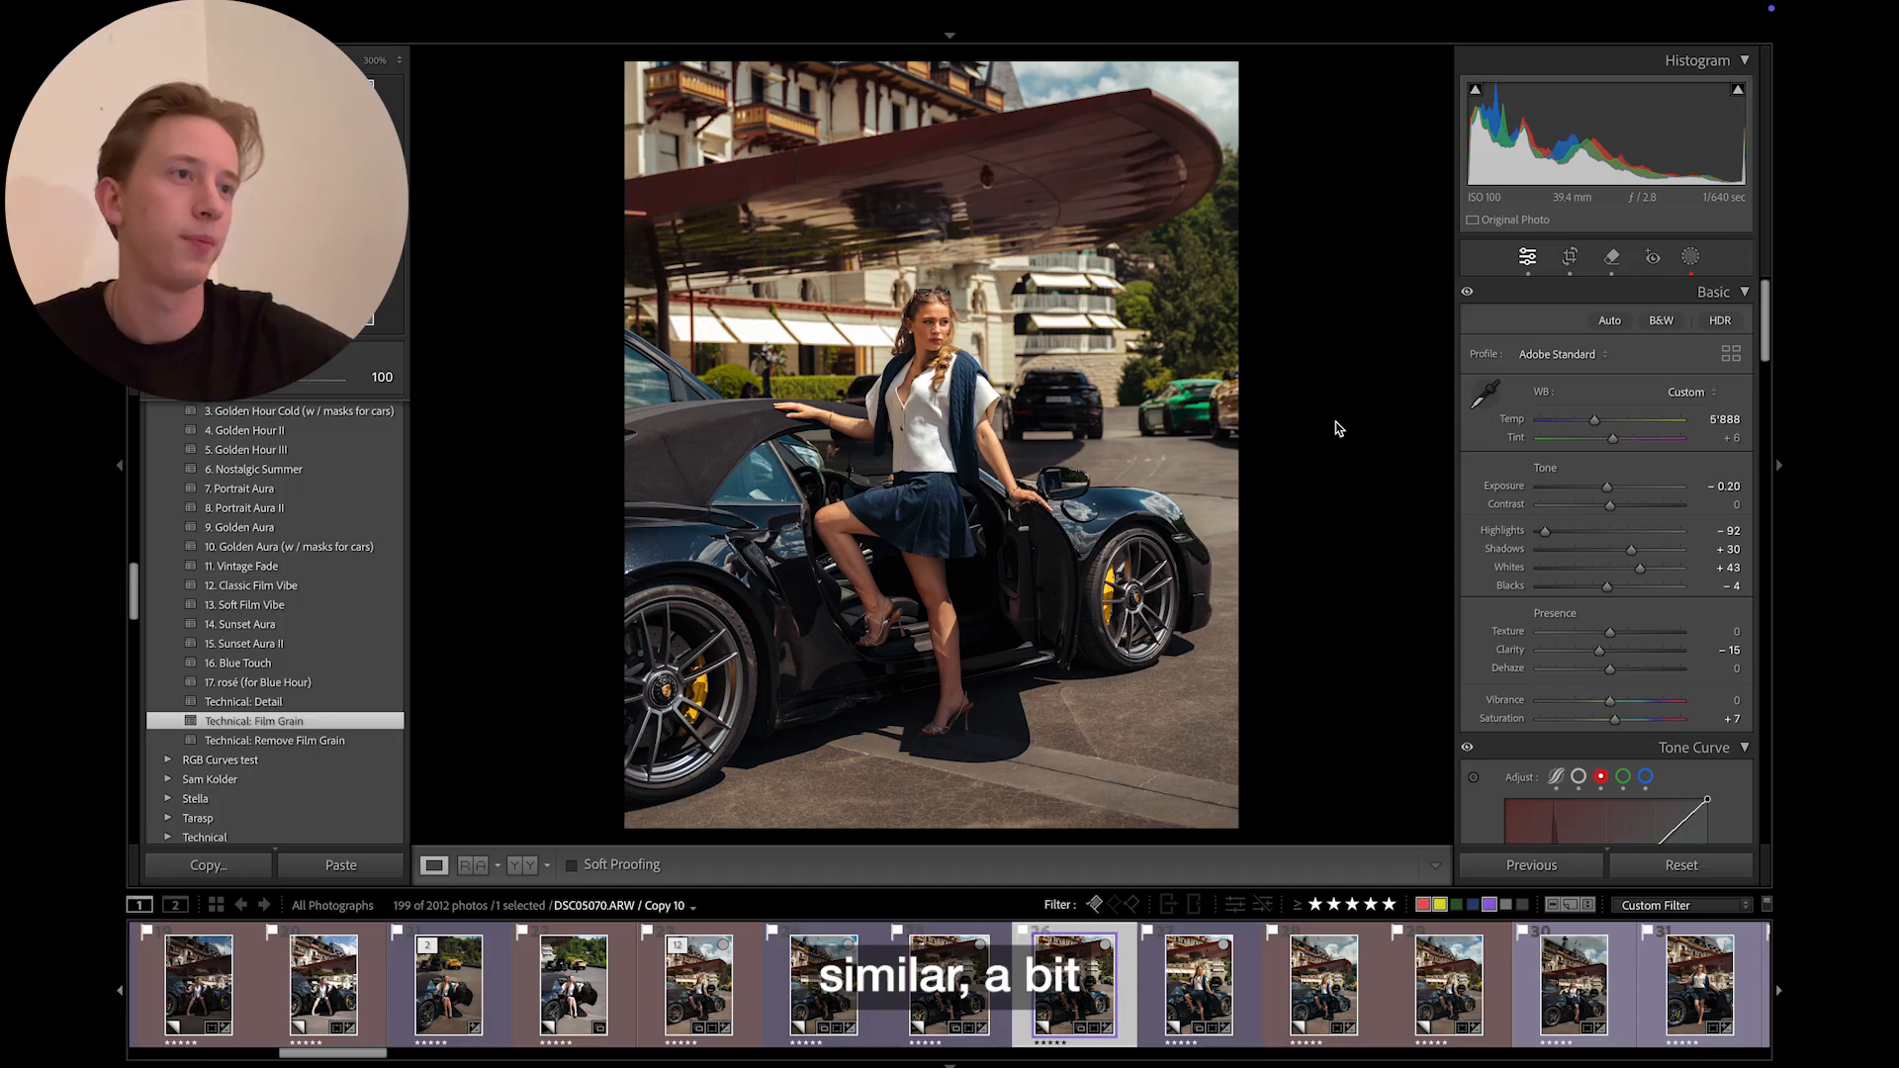
{"action": "key", "text": "Left"}
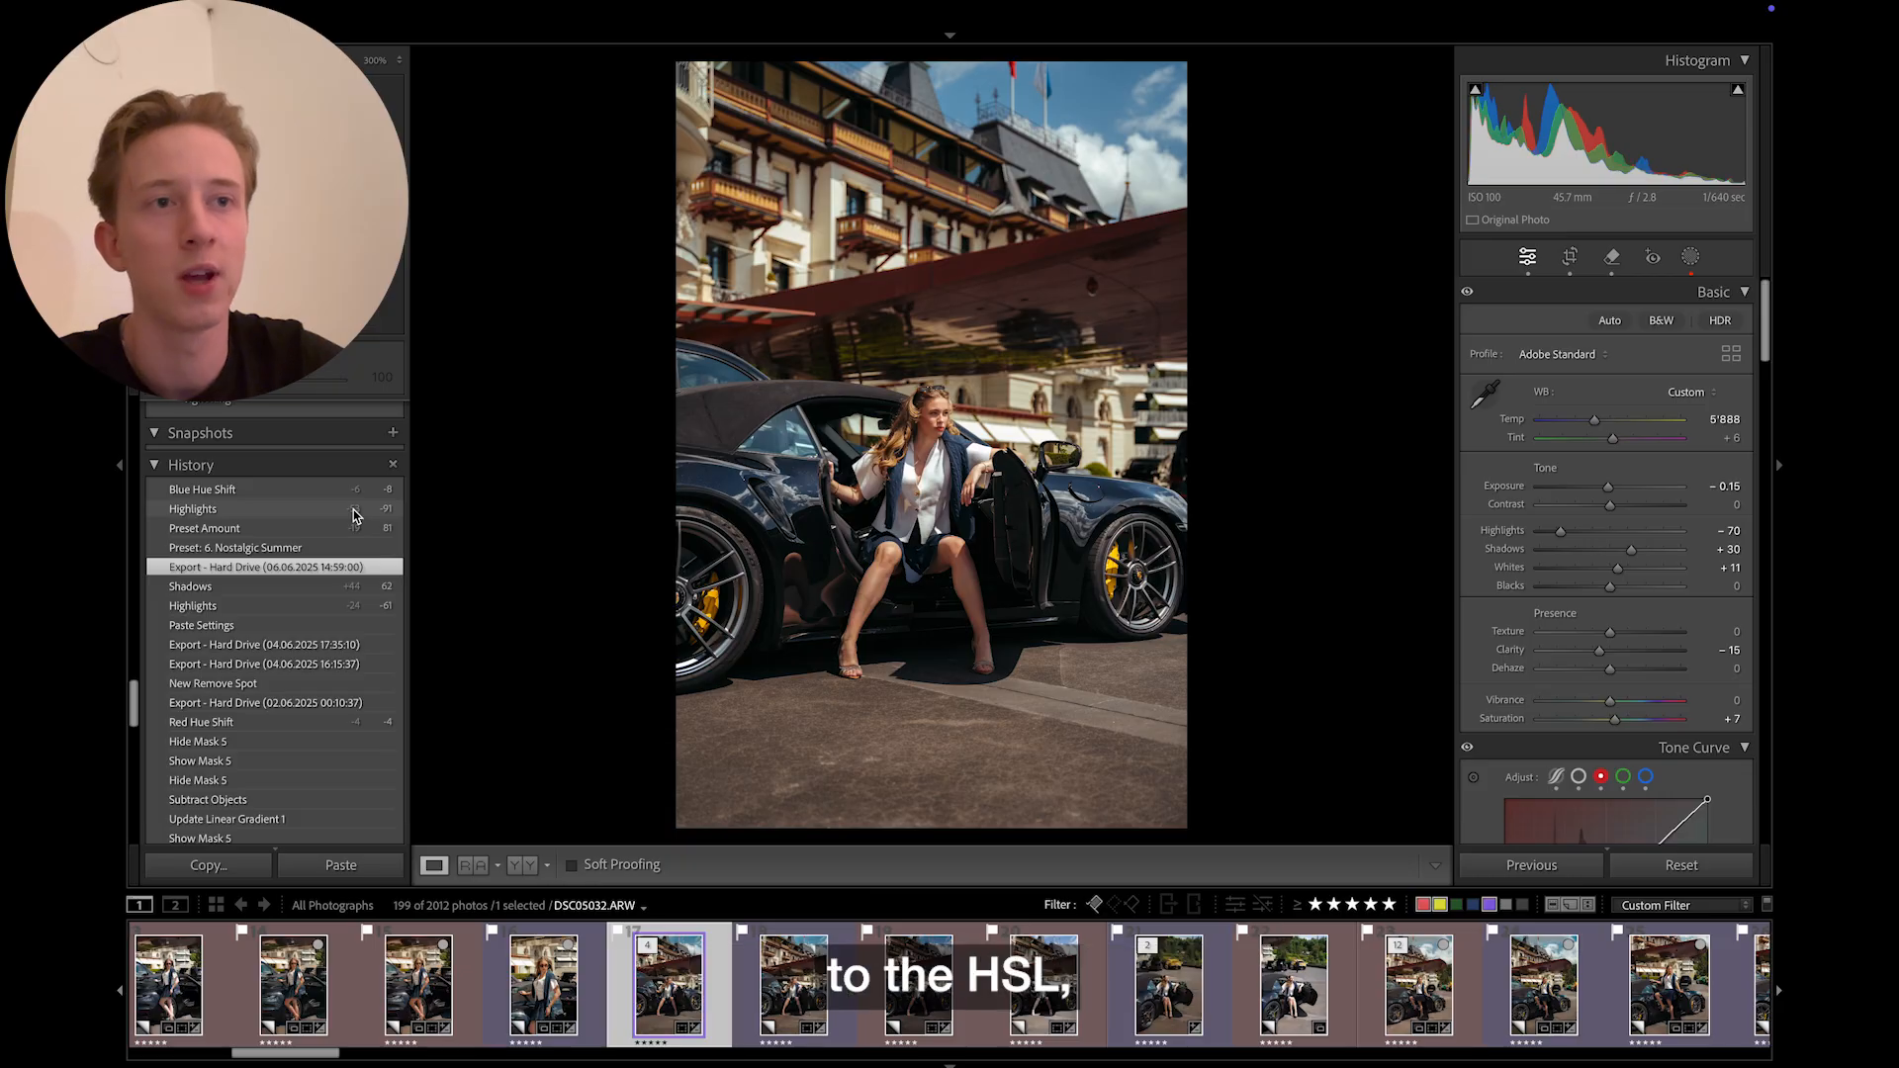
- Restore the most recent Blue Hue Shift state in the history of DSC05032.ARW
{"action": "left_click", "coordinate": [293, 495]}
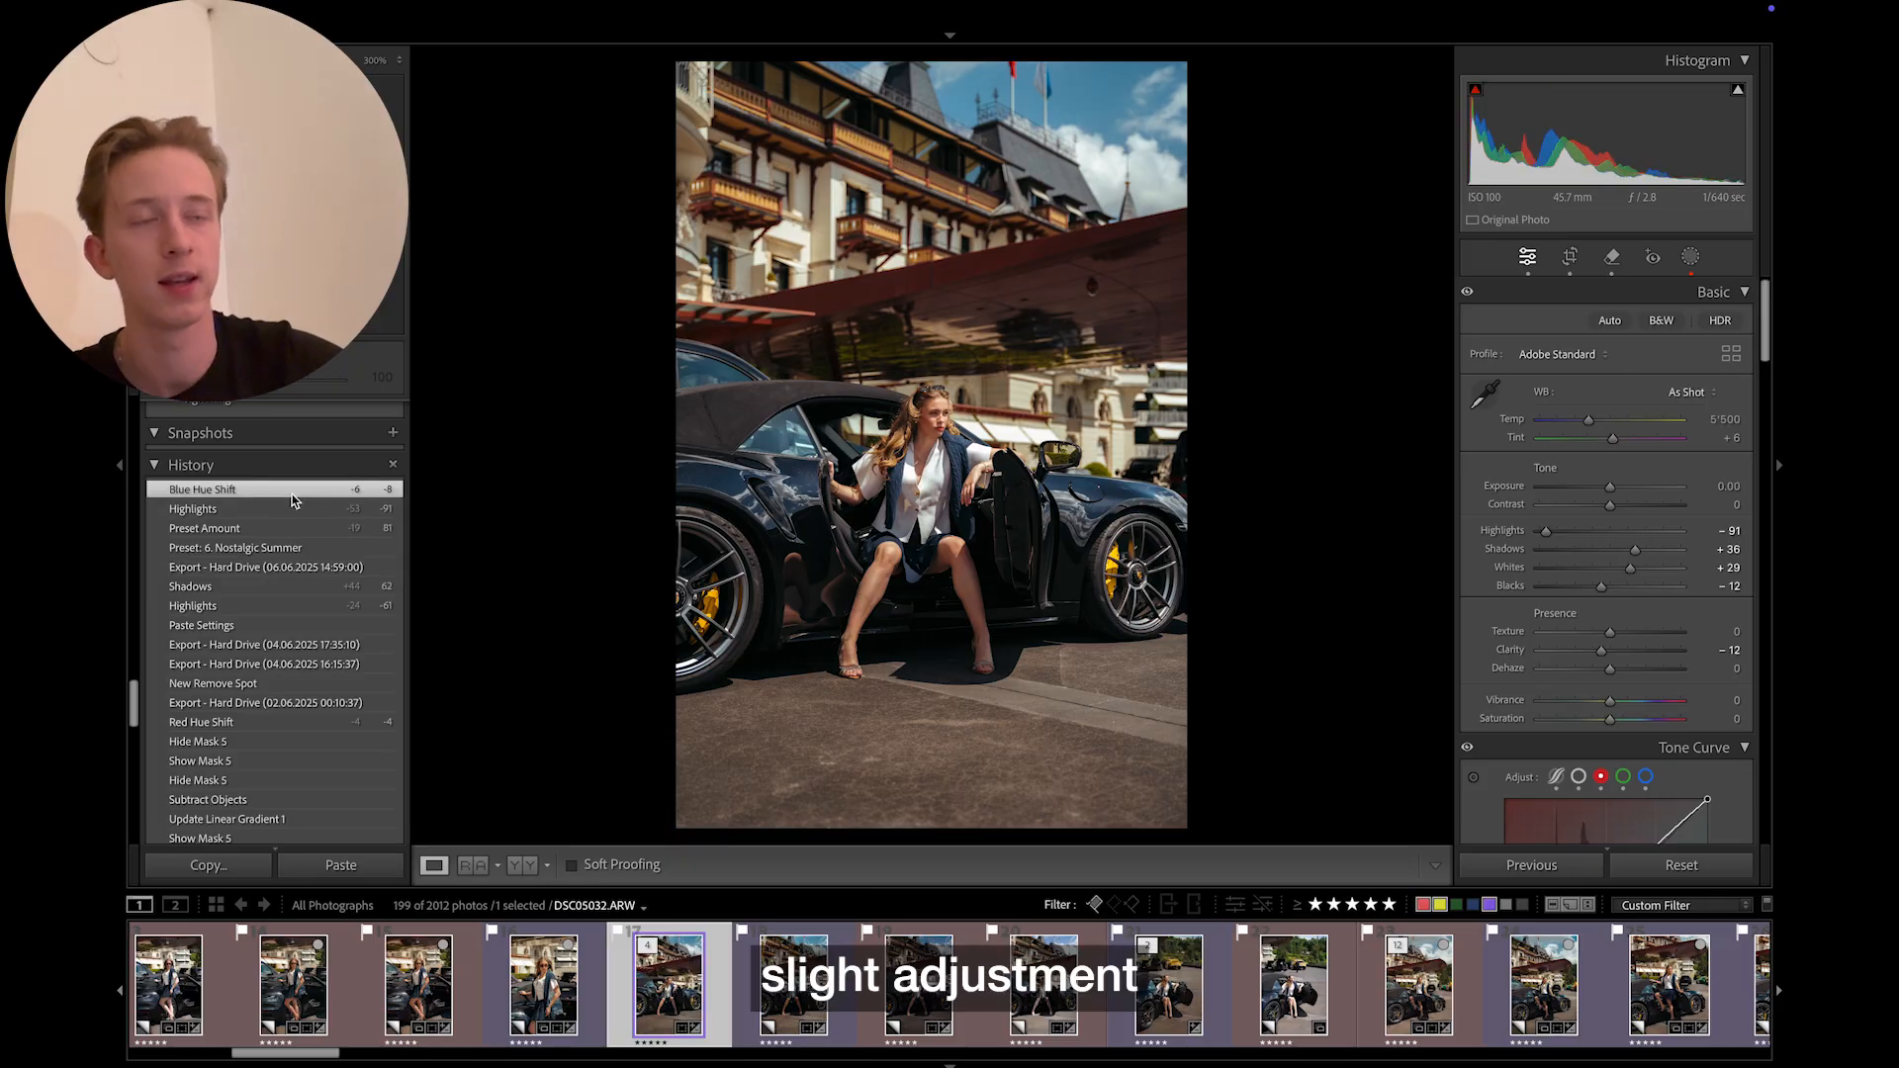